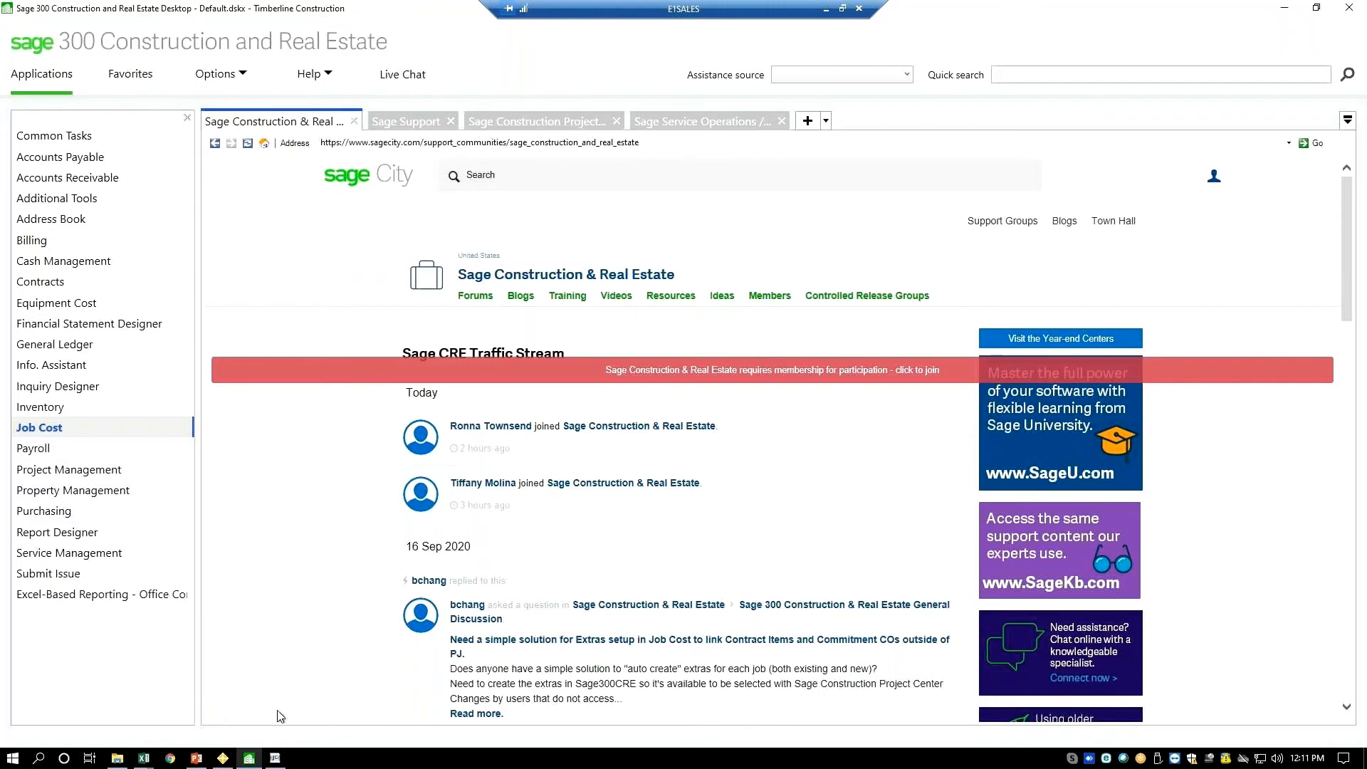
Switch to Job Cost and bring up cost code 1-040 Coordination of job 03-001 in Cost Code Setup
left_click(275, 758)
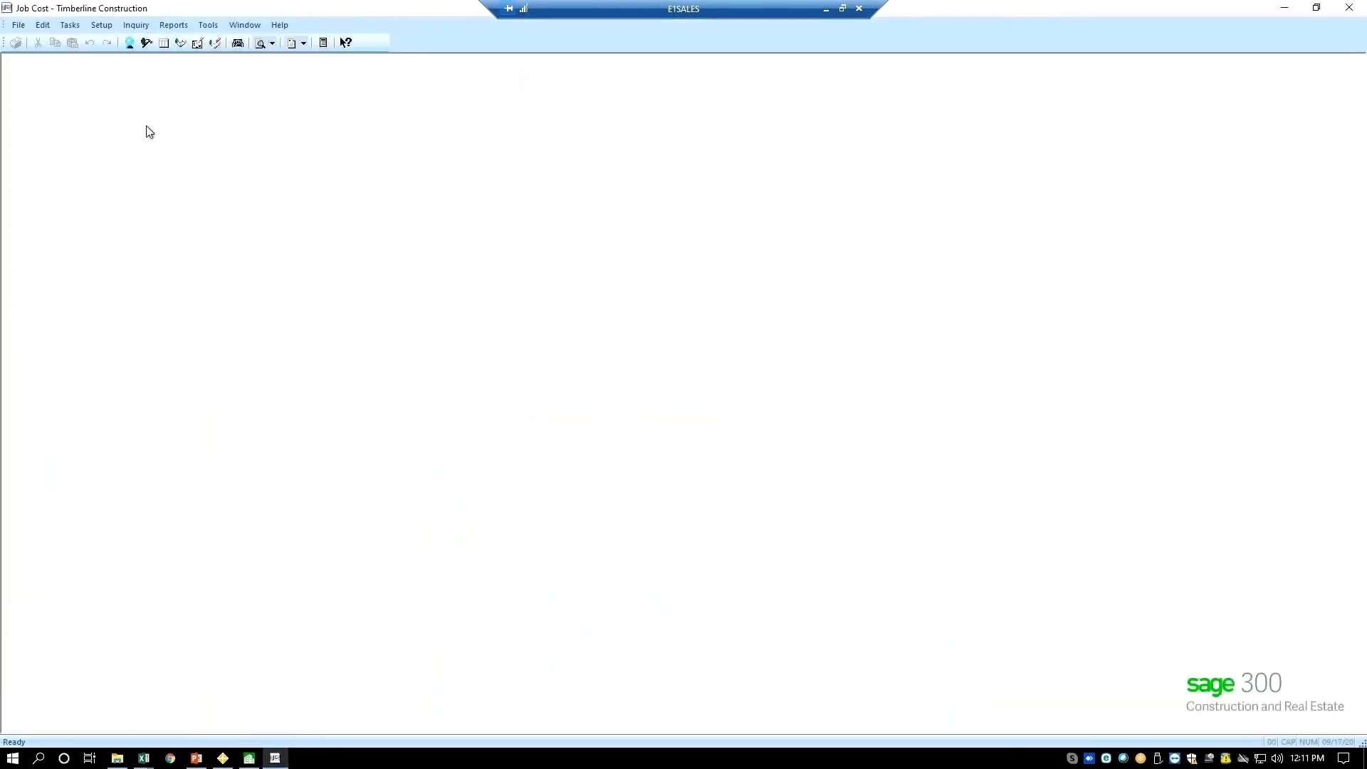
left_click(100, 24)
mouse_move(69, 25)
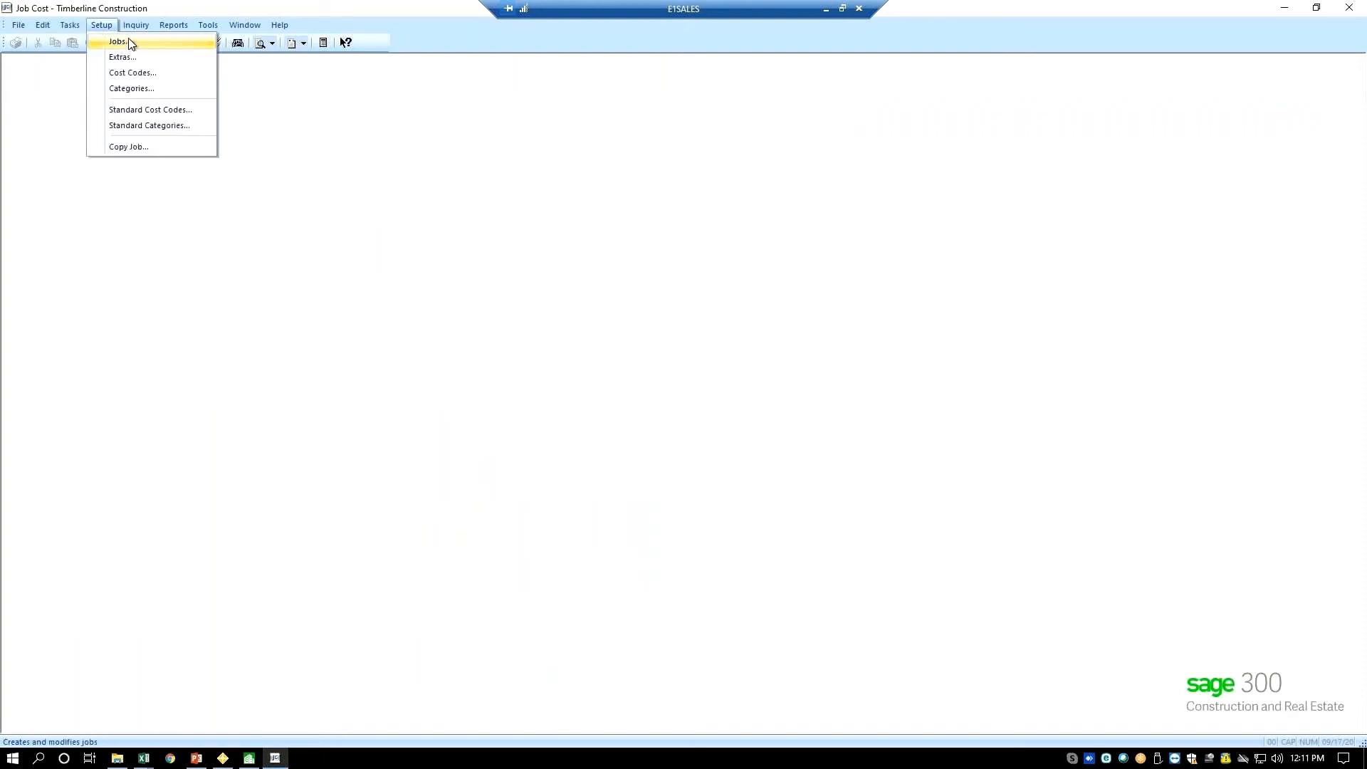
left_click(132, 74)
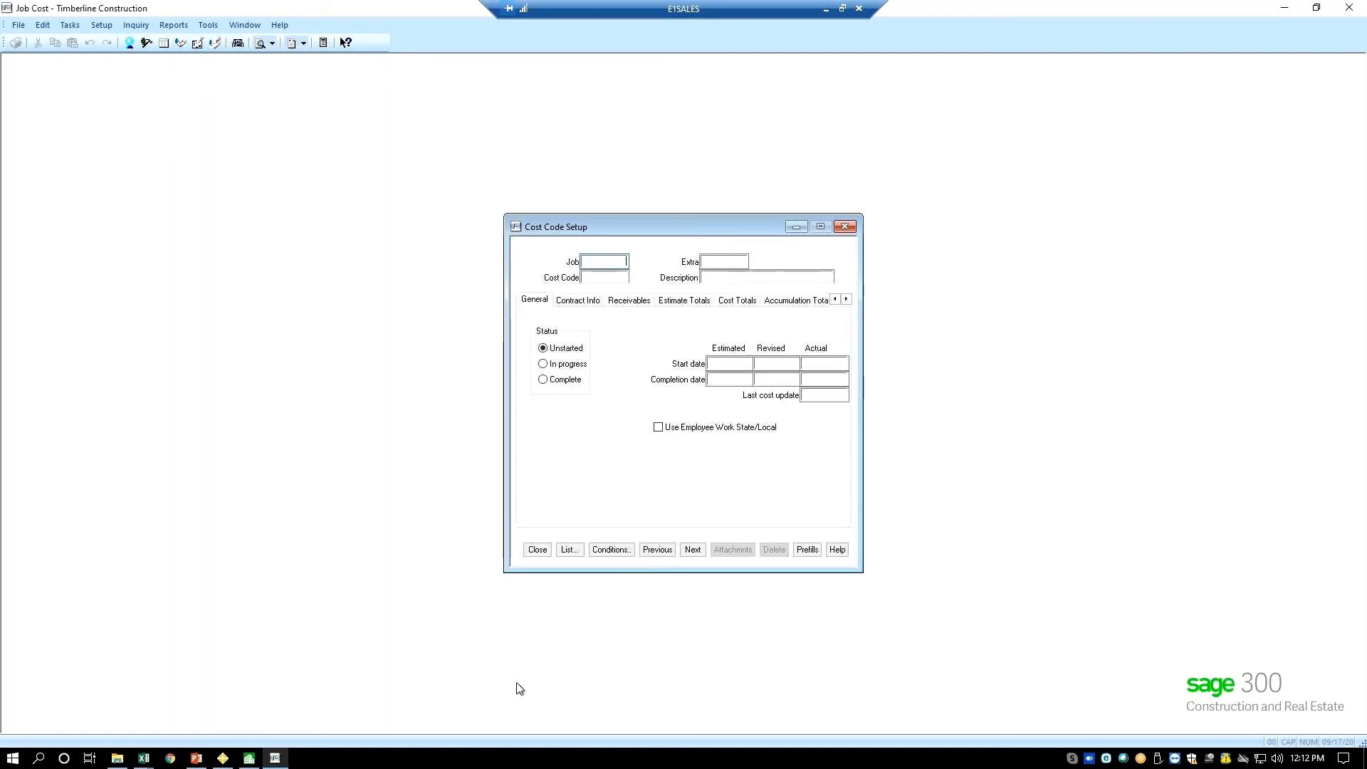
left_click(692, 552)
left_click(692, 553)
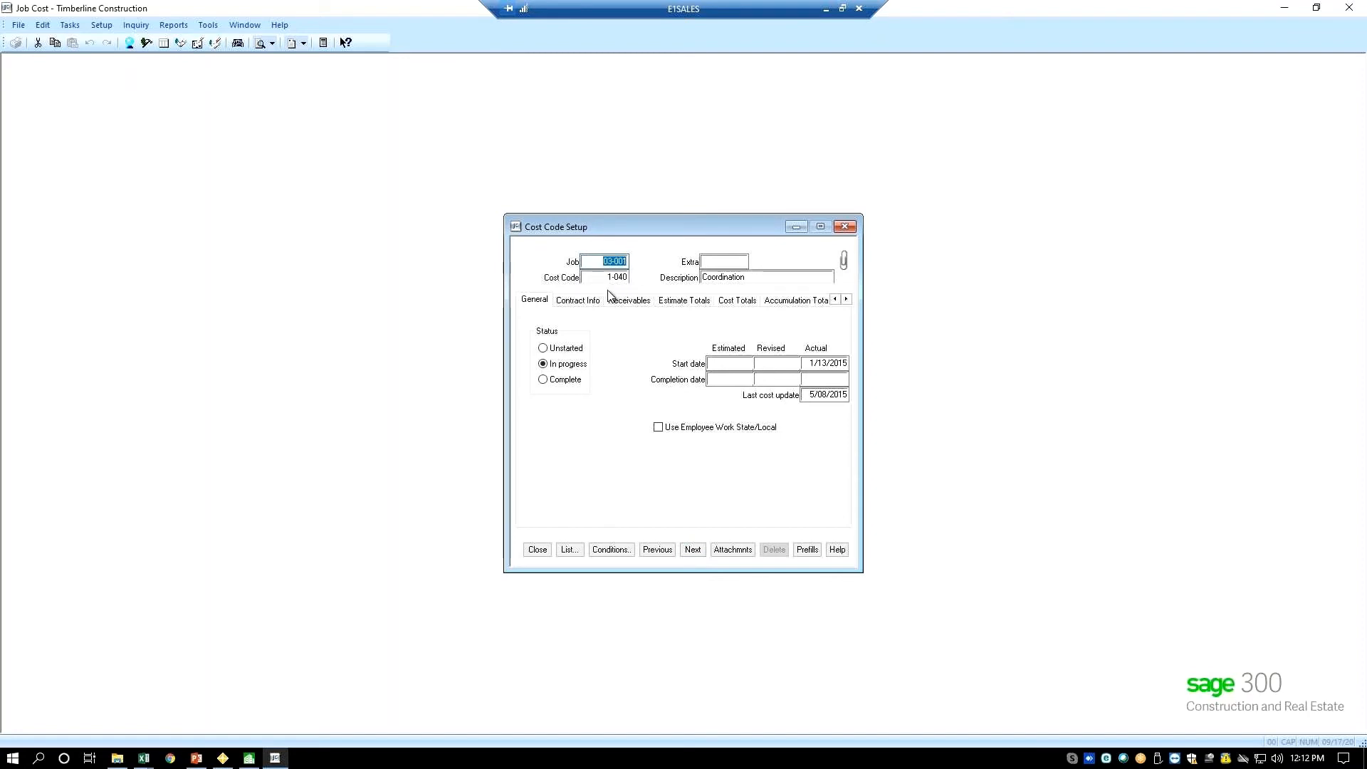
Look through the list of cost codes for job 03-001 and dismiss it without choosing another code
key("Tab")
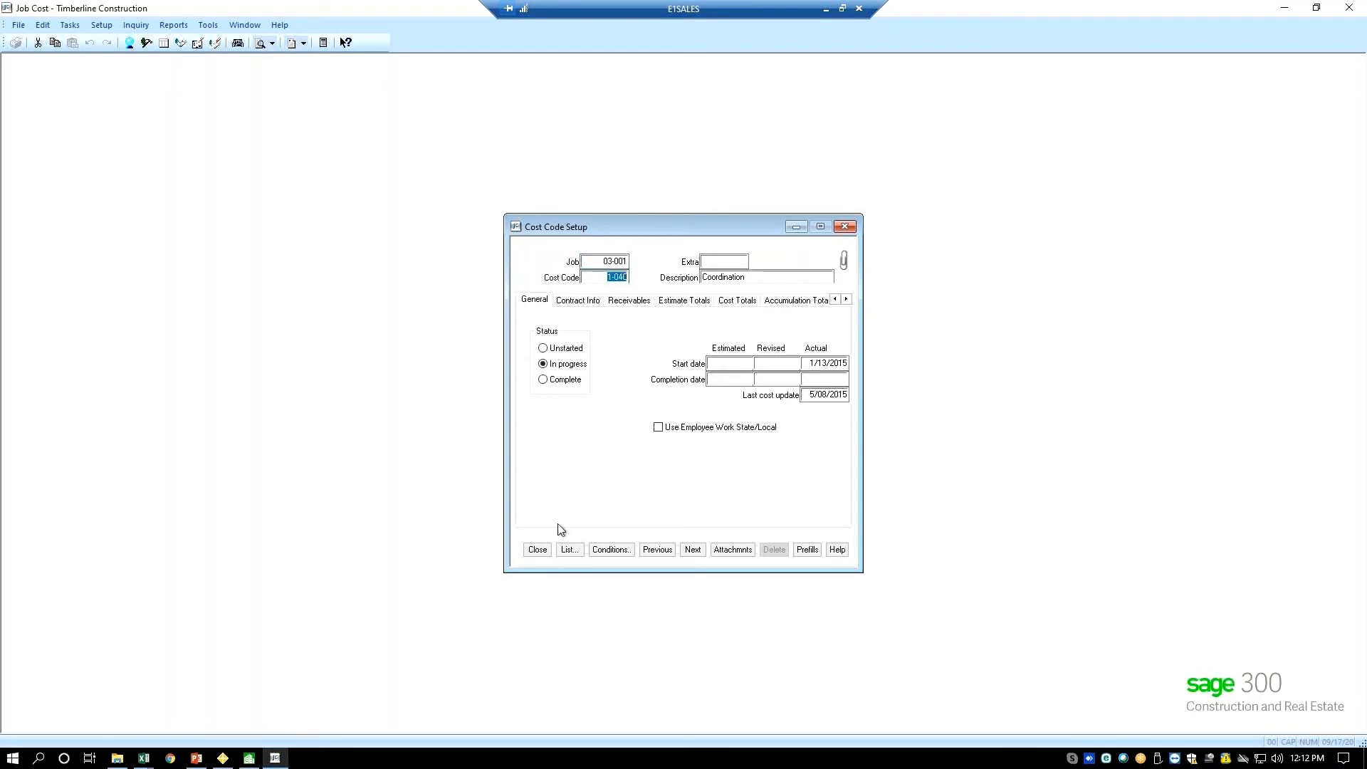
left_click(570, 550)
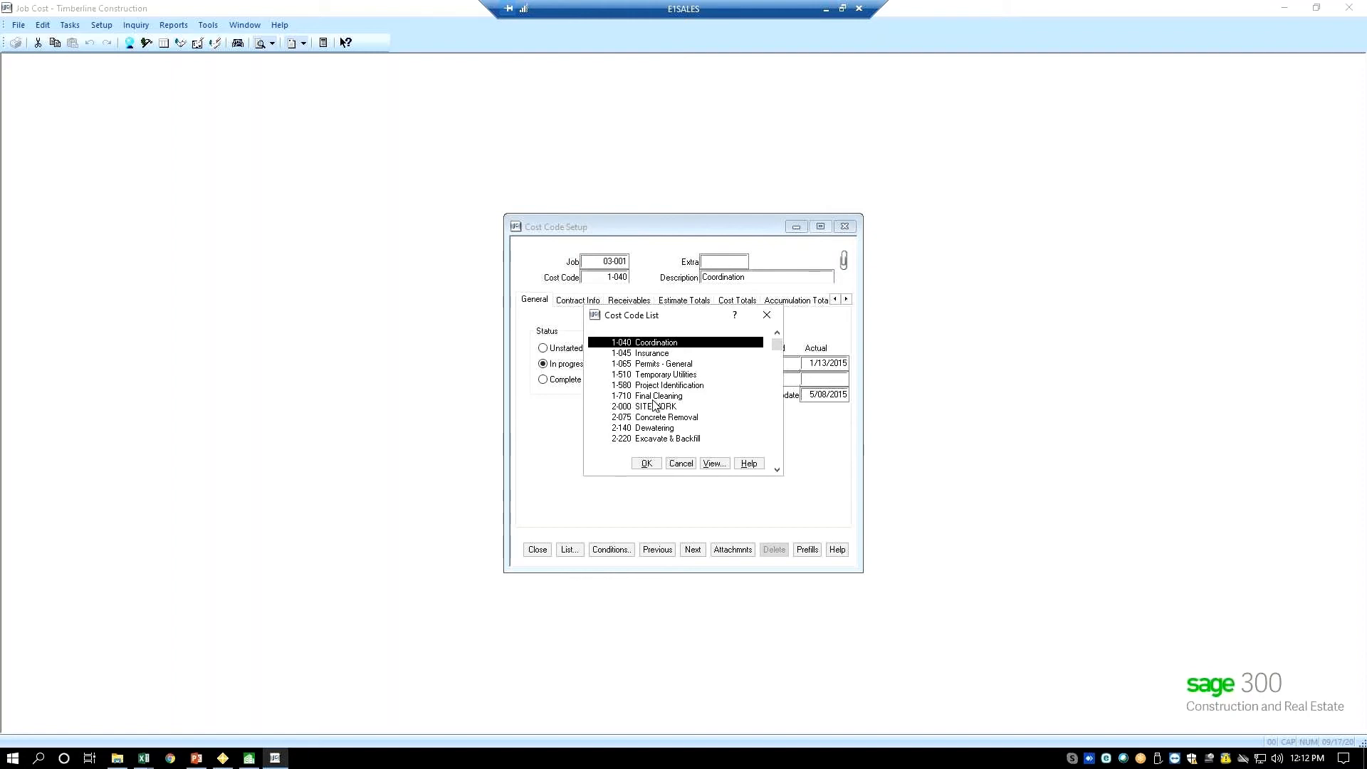
left_click(685, 467)
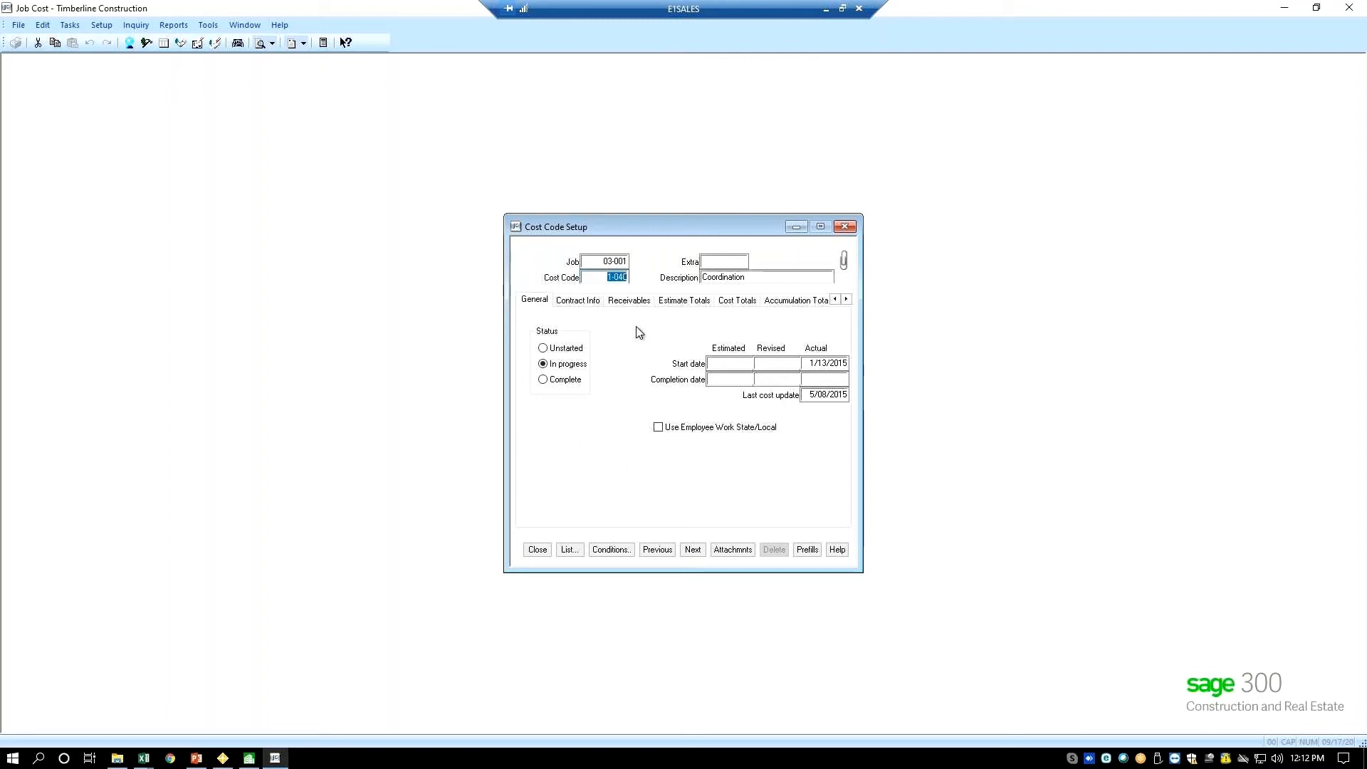
Compare the estimate totals with the cost totals of cost code 1-040
left_click(696, 302)
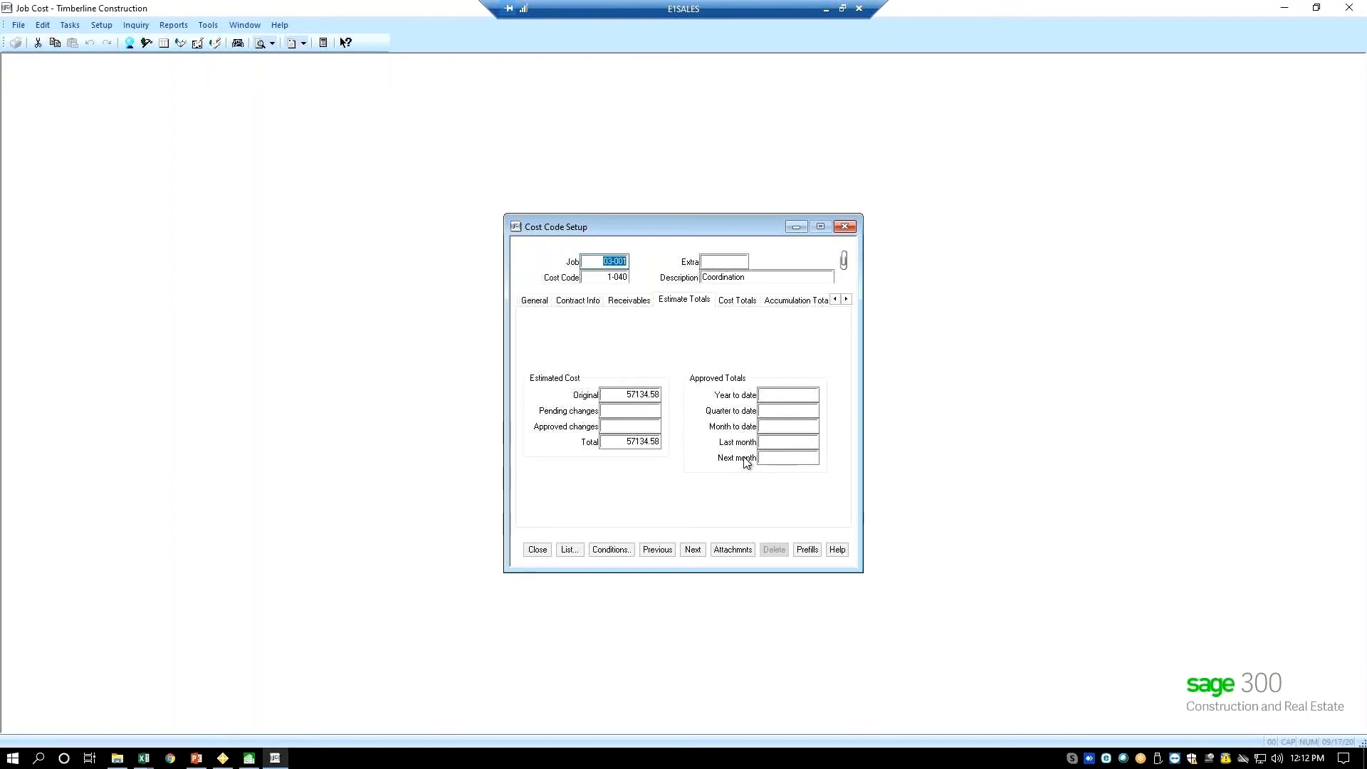
left_click(742, 304)
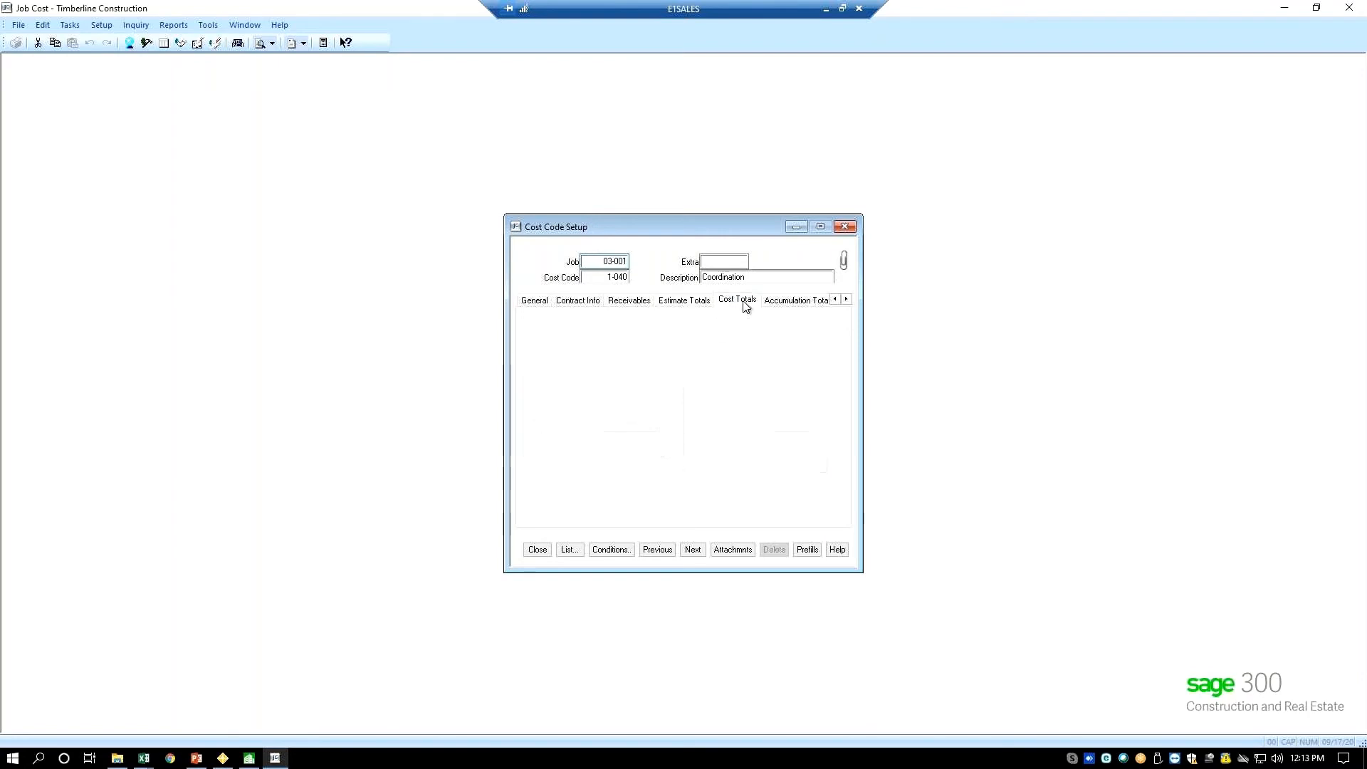
left_click(701, 304)
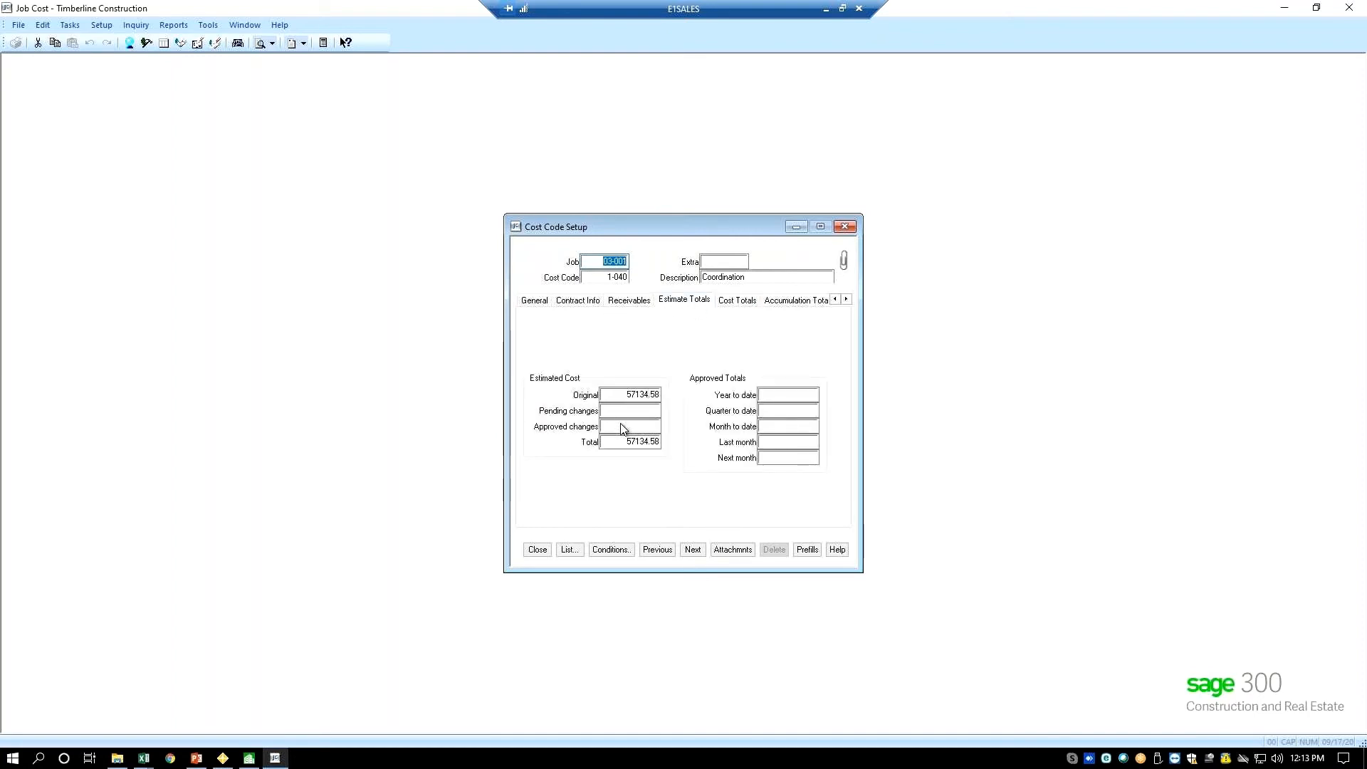
left_click(745, 303)
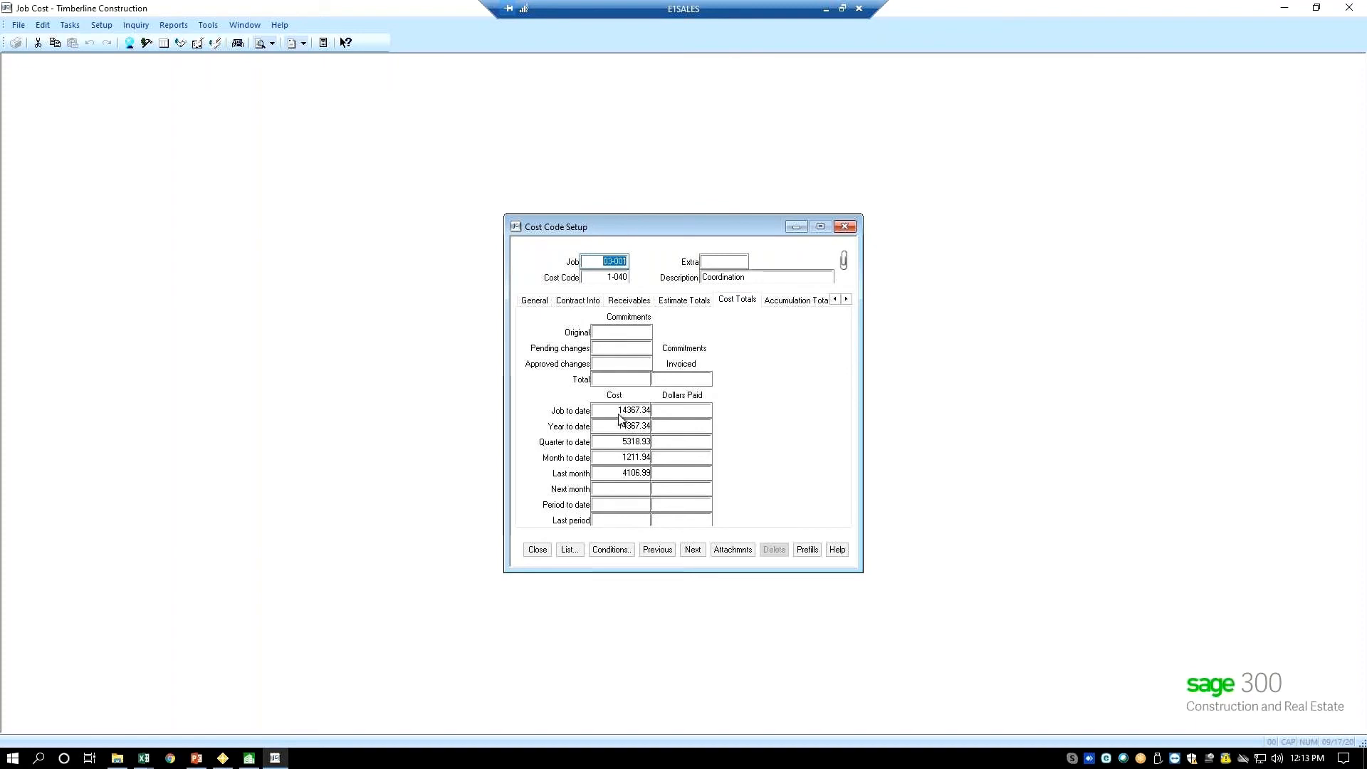
left_click(689, 302)
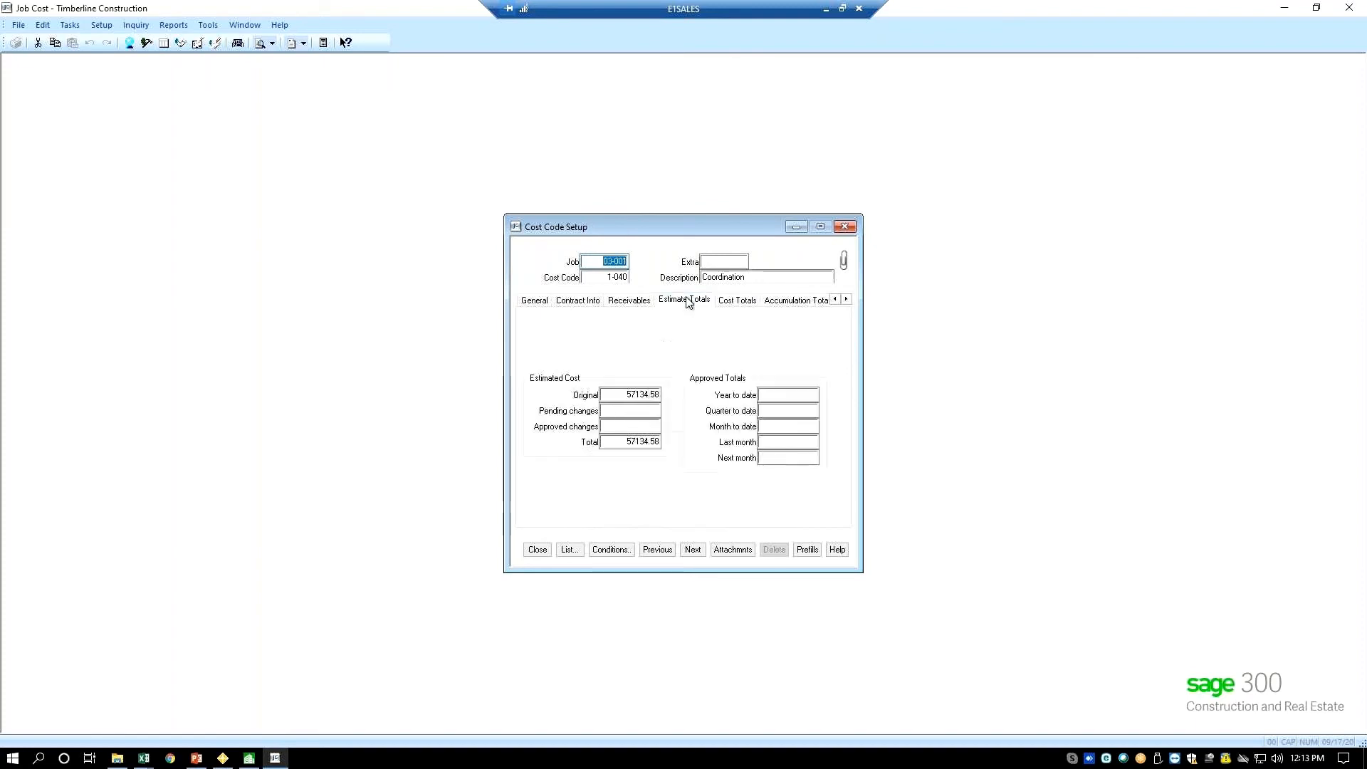
left_click(744, 302)
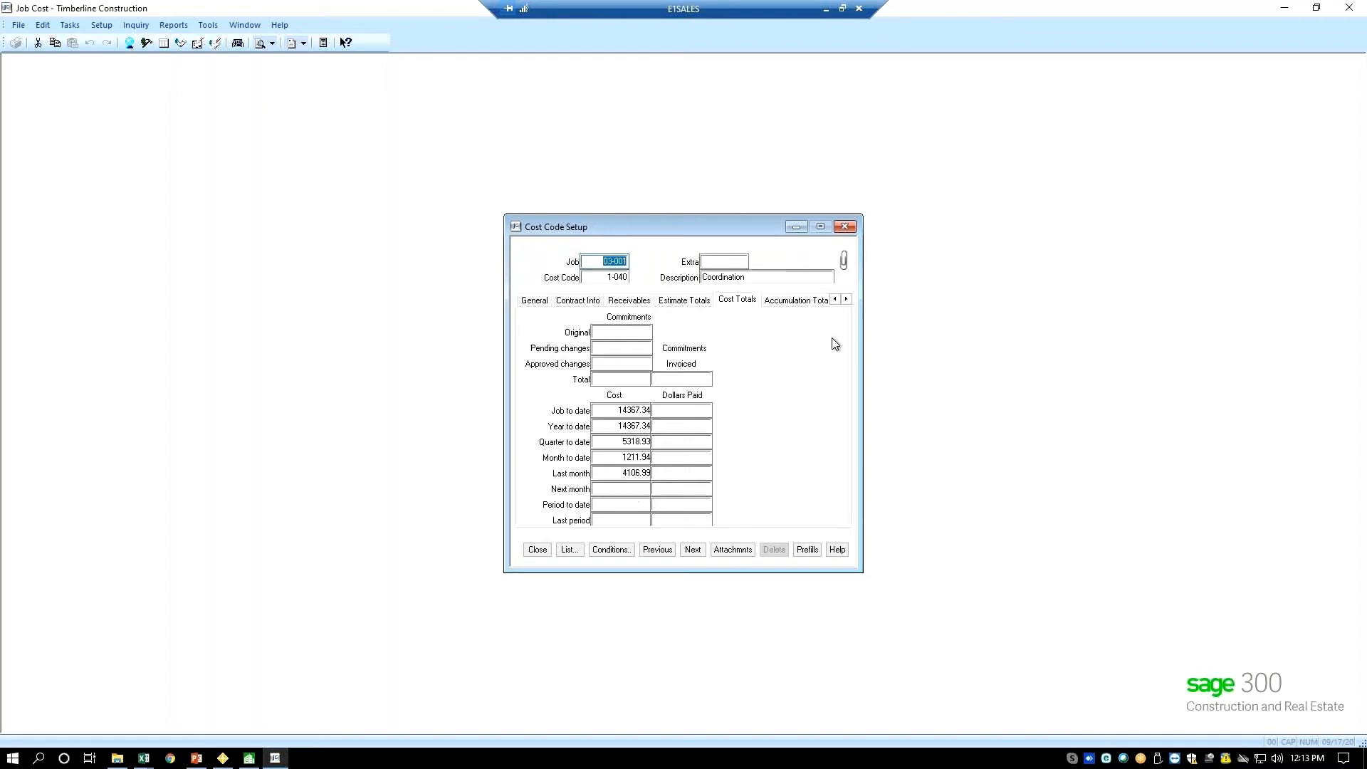
Review the MW and Custom Total amounts of cost code 1-040, including cost at completion, and close Cost Code Setup
left_click(847, 299)
left_click(846, 299)
left_click(846, 299)
left_click(846, 299)
left_click(847, 299)
left_click(846, 299)
left_click(763, 303)
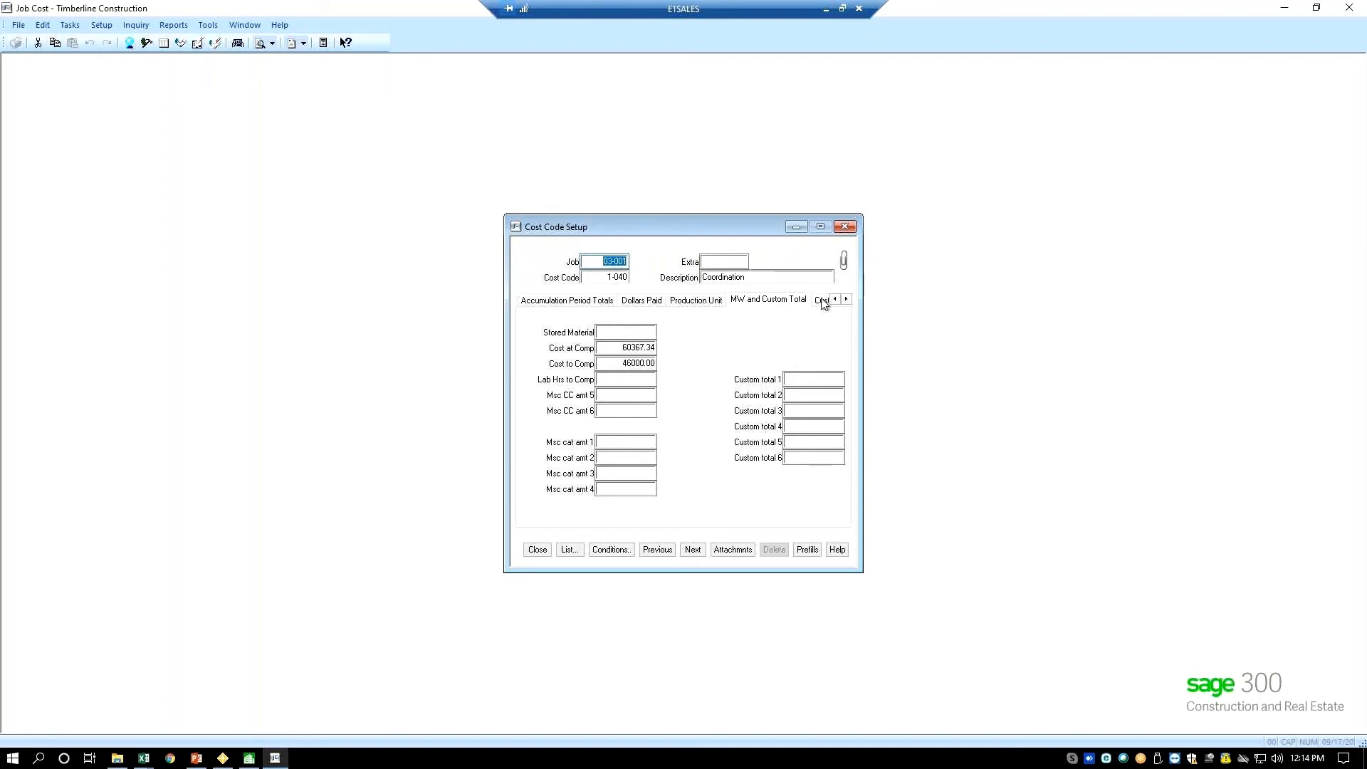
left_click(537, 549)
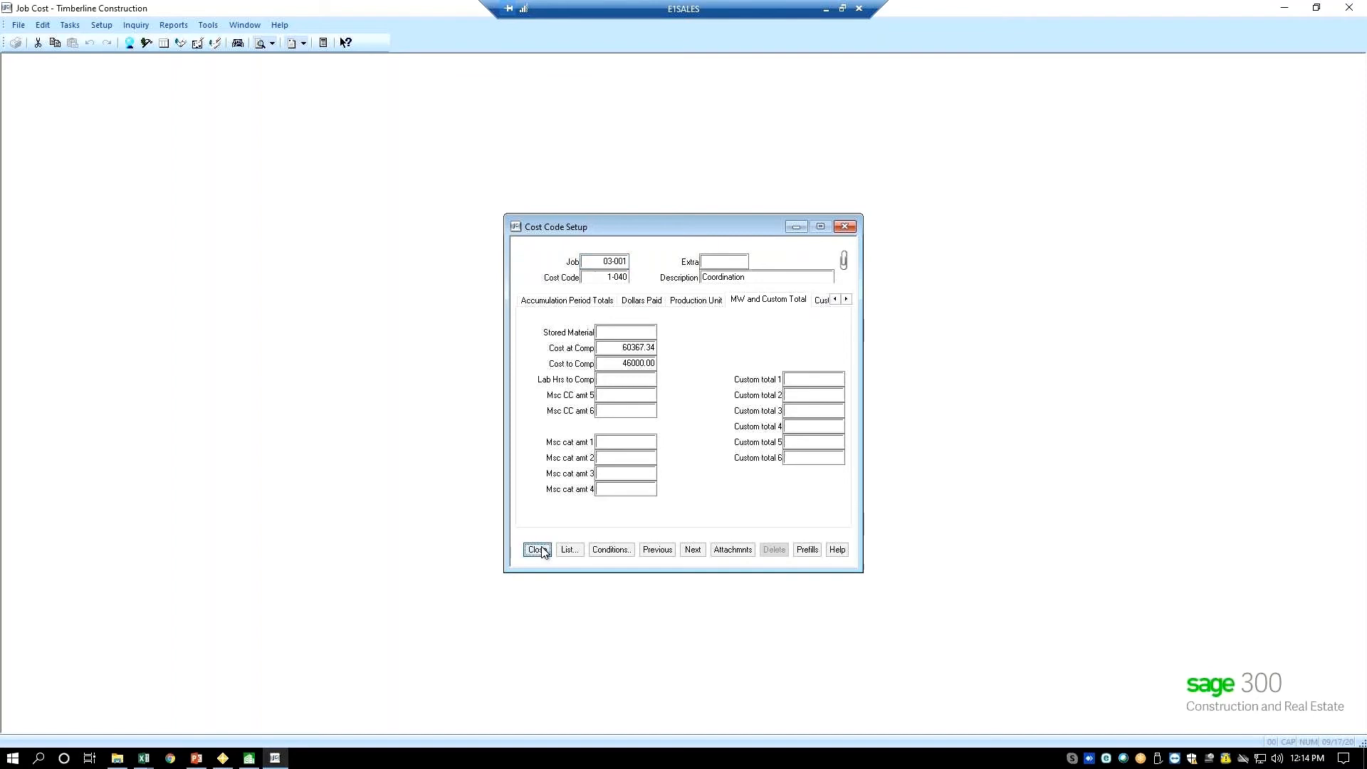
Review the Totals and MW and Custom Total pages for the Labor Burden category of cost code 1-040, then close Category Setup
left_click(101, 25)
left_click(124, 89)
left_click(700, 552)
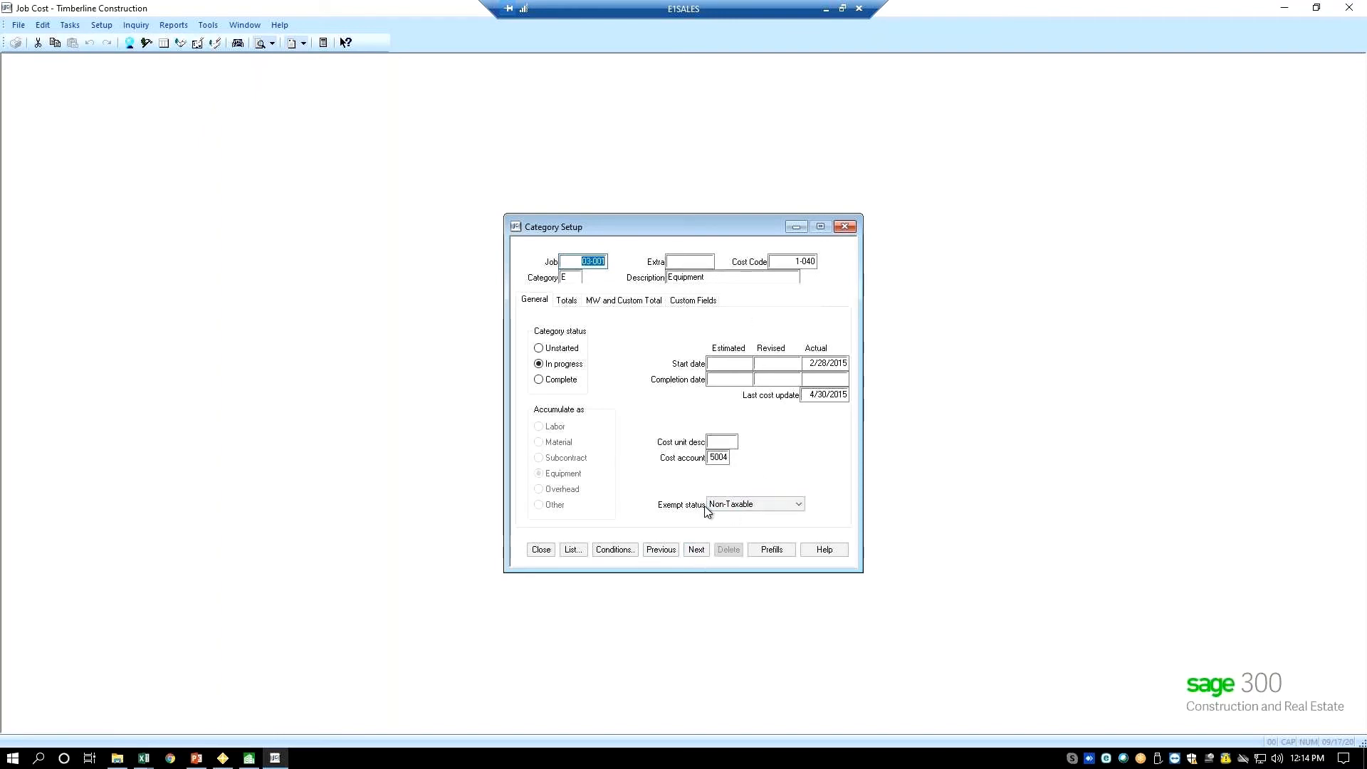
left_click(703, 554)
left_click(571, 301)
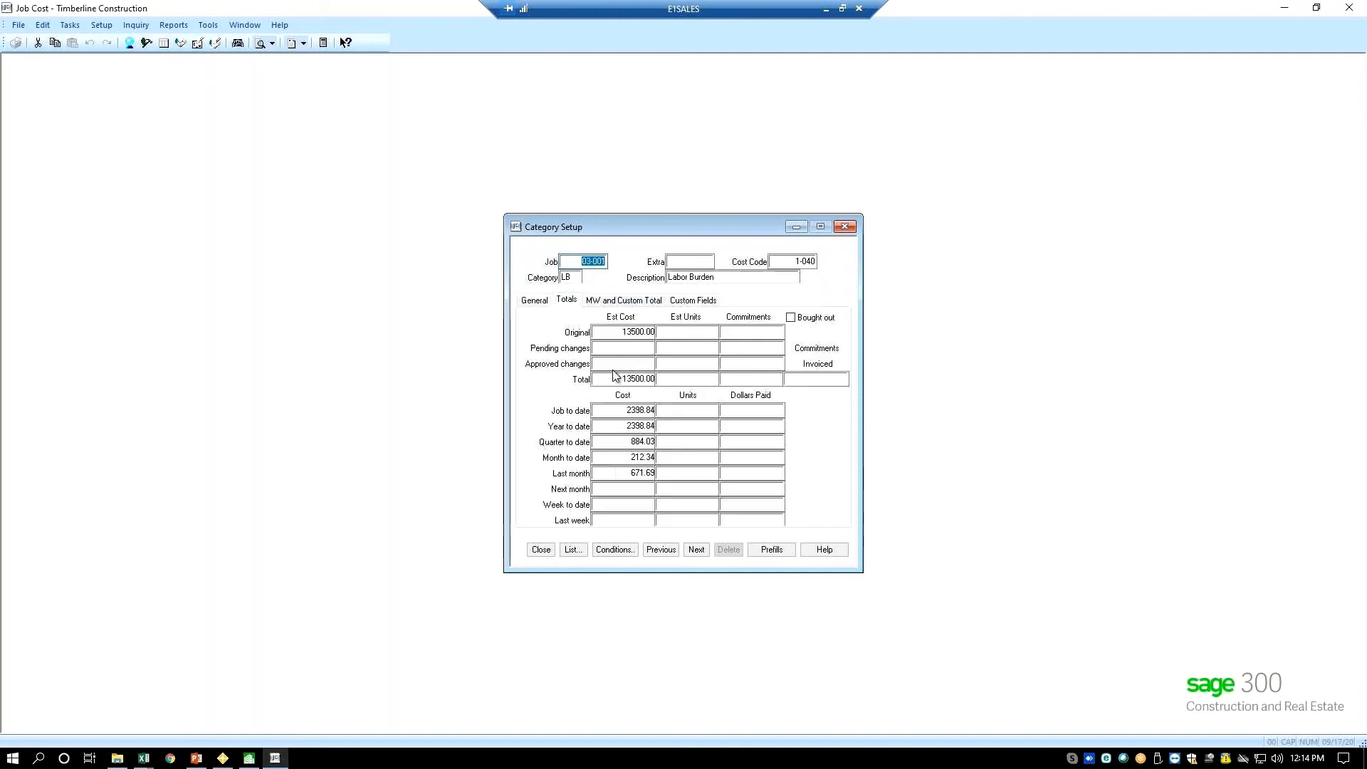
left_click(636, 307)
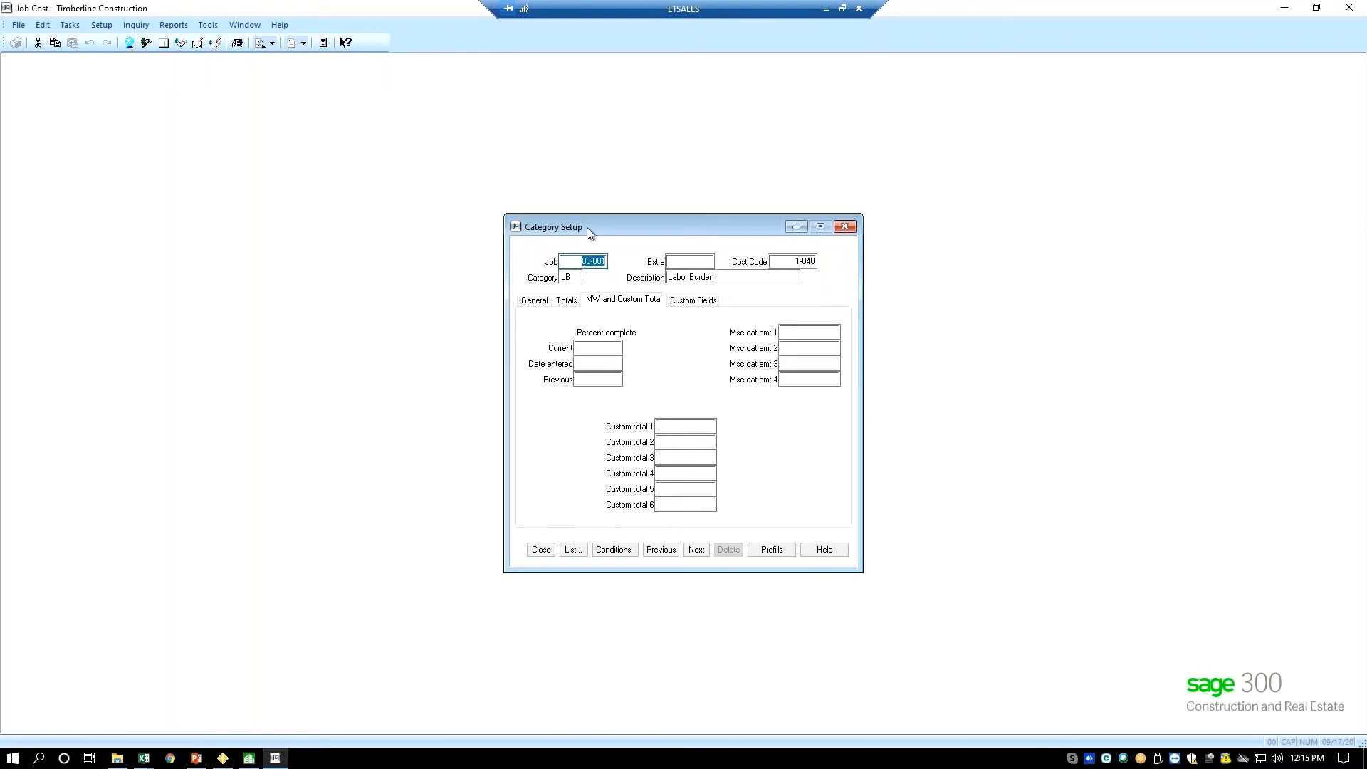
left_click(543, 551)
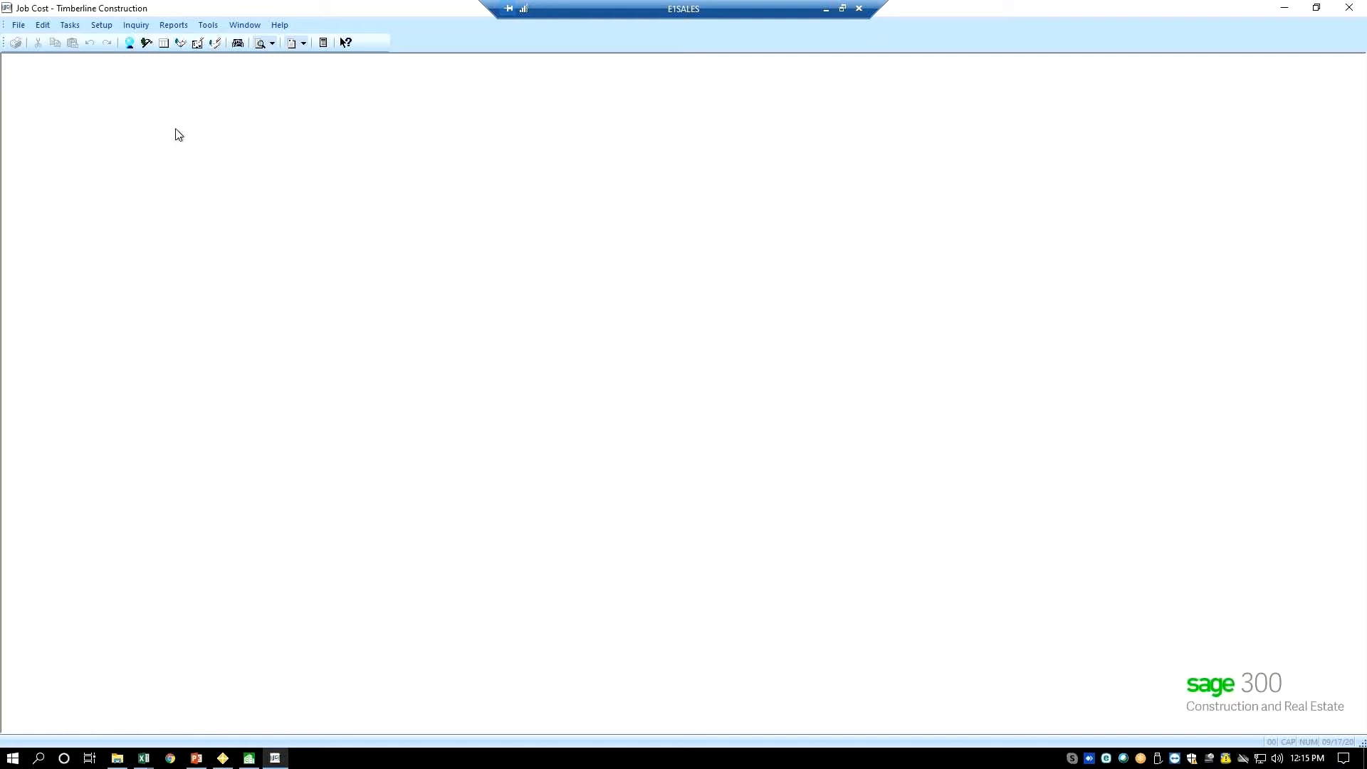
Minimize the Sage windows and switch to the JC Work in Progress by Date workbook in Excel, maximized
left_click(174, 25)
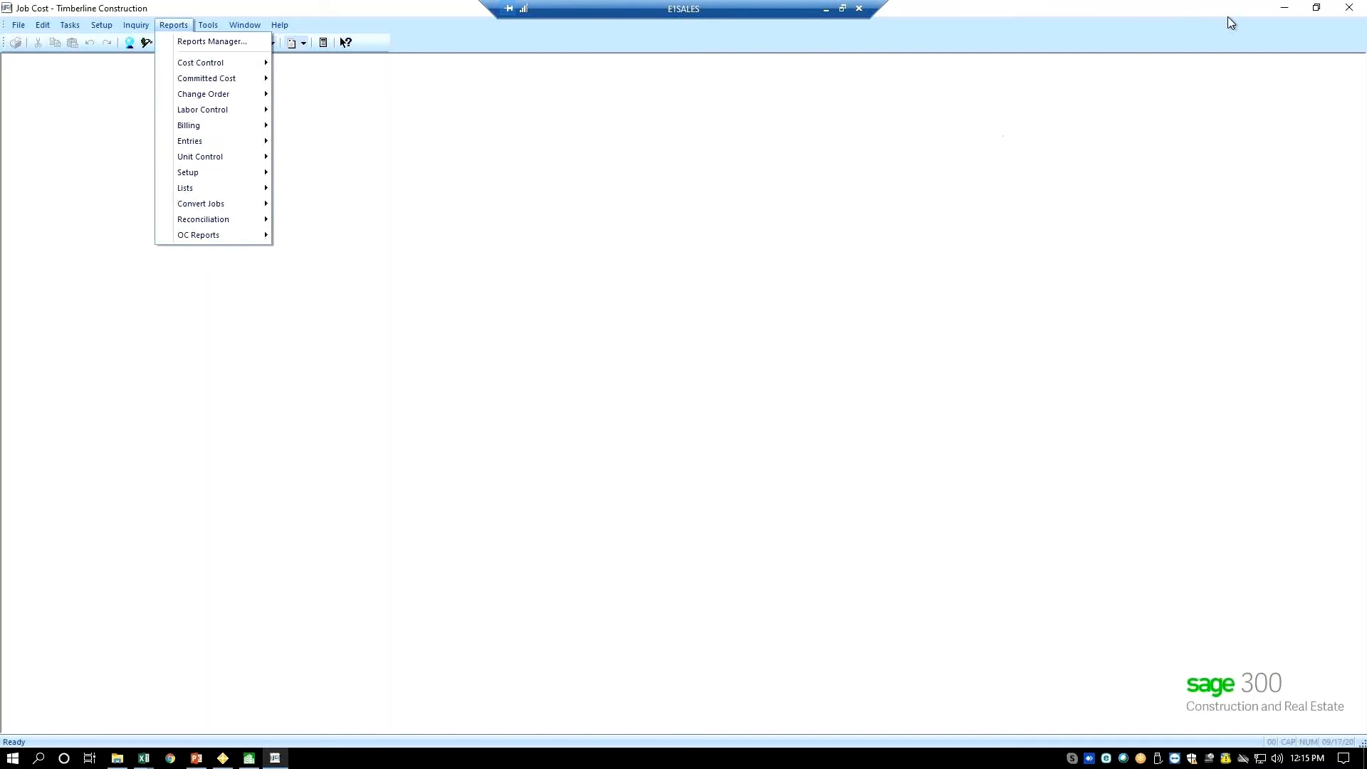
left_click(1285, 9)
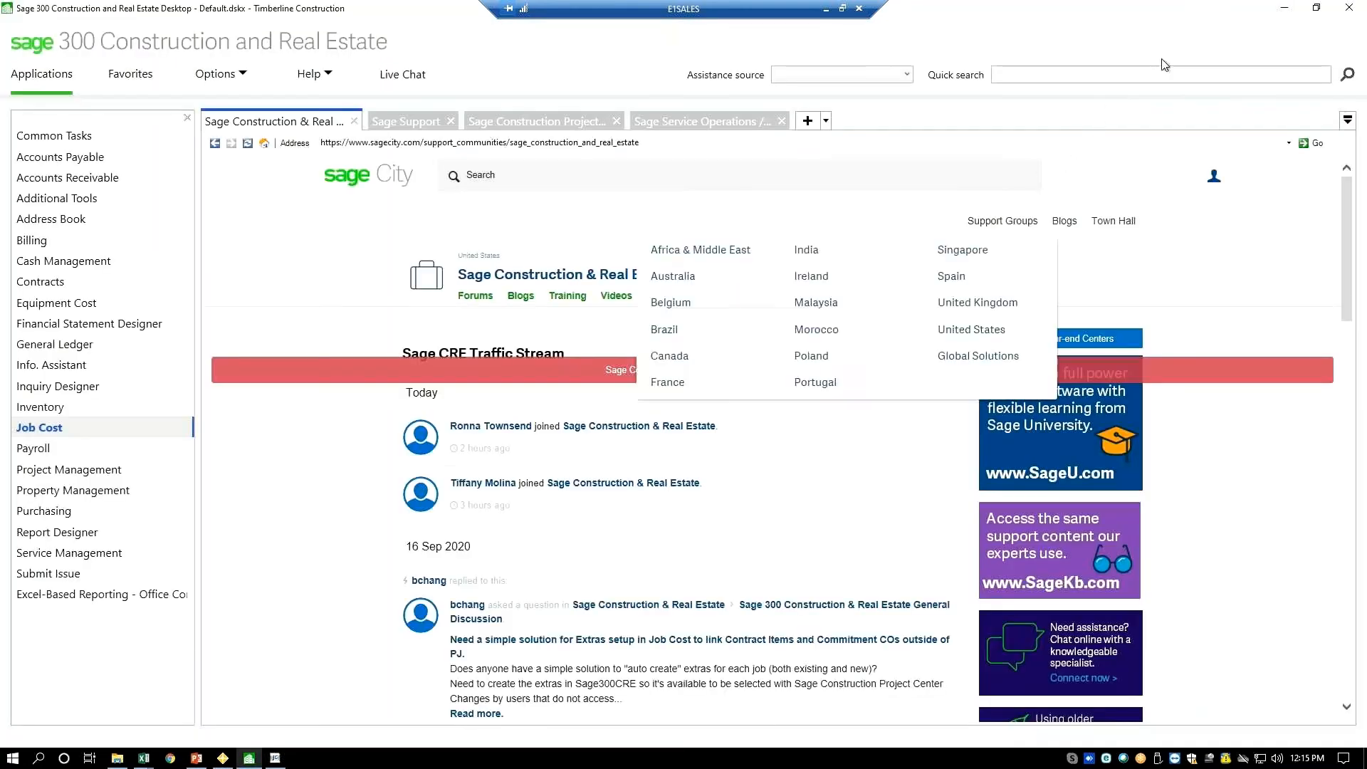
left_click(1286, 10)
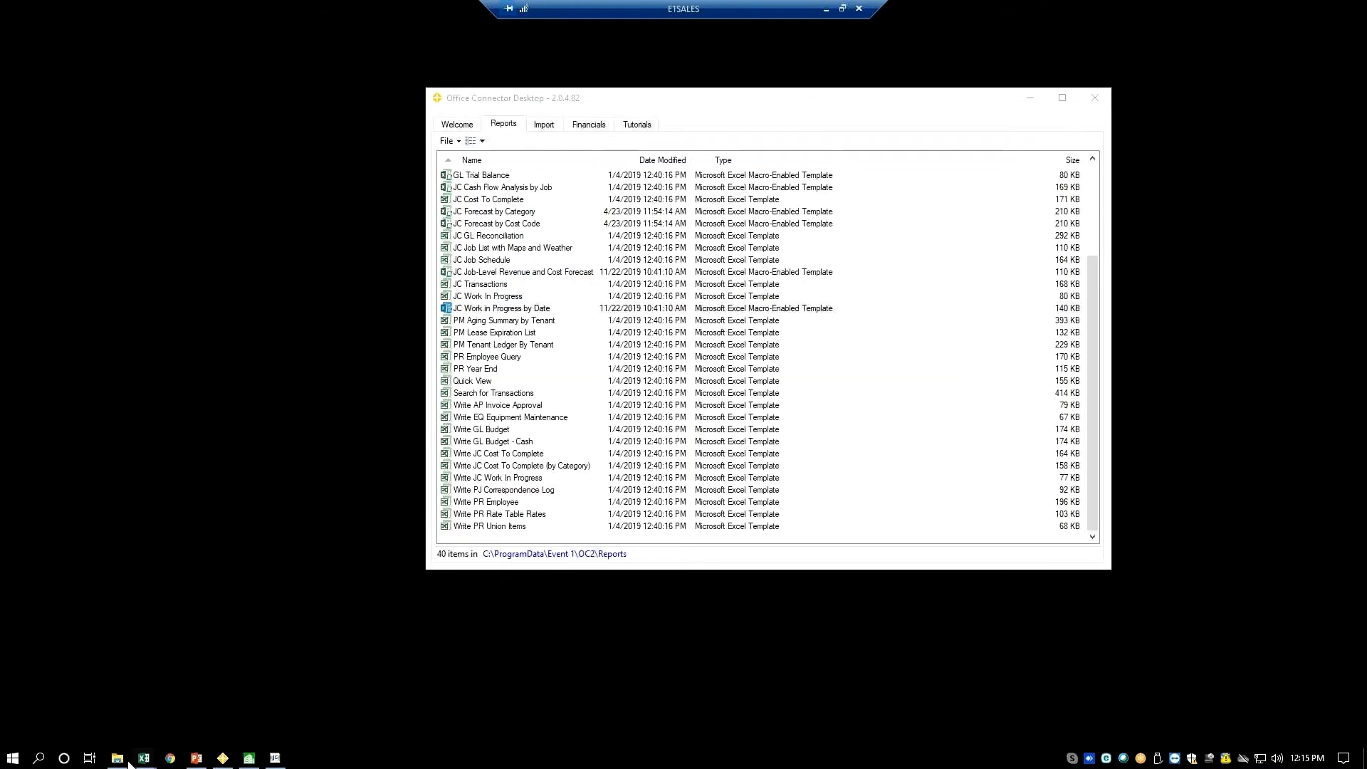
mouse_move(149, 763)
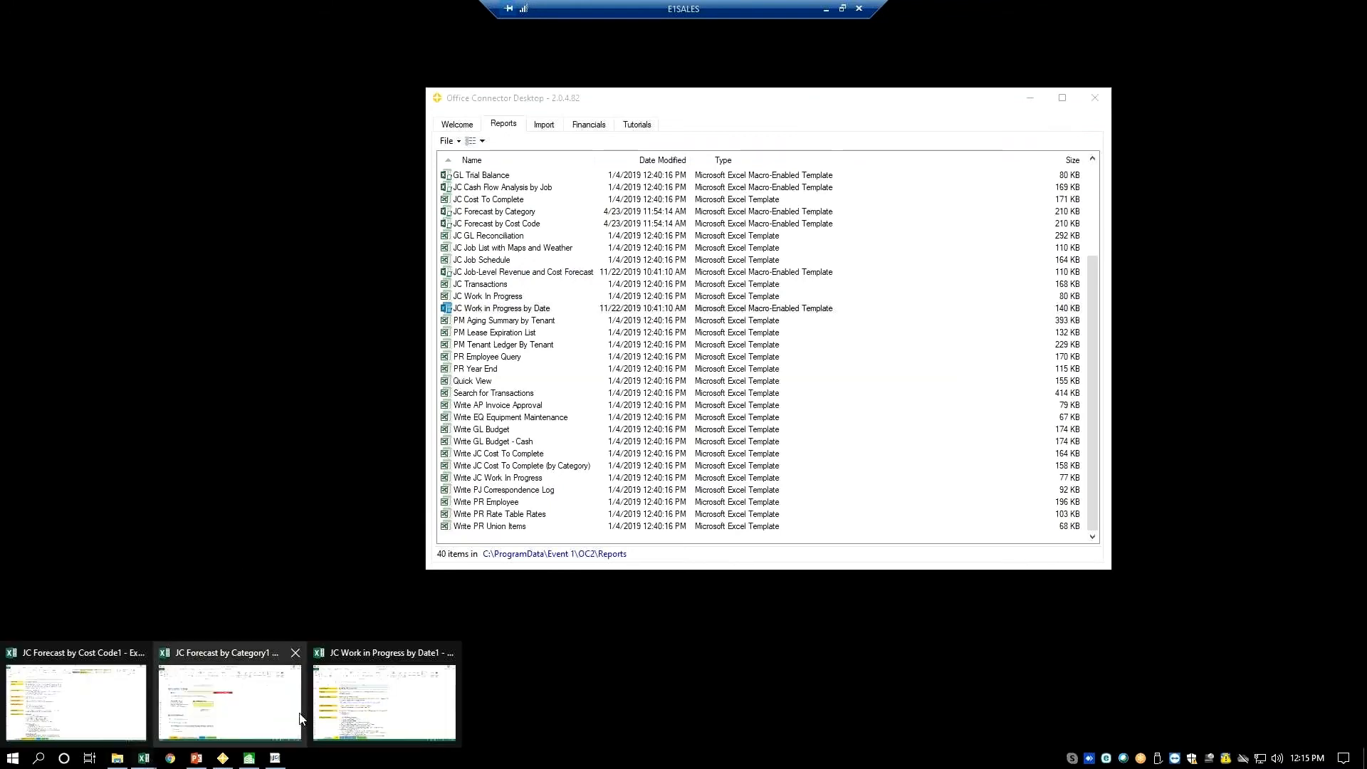
left_click(361, 705)
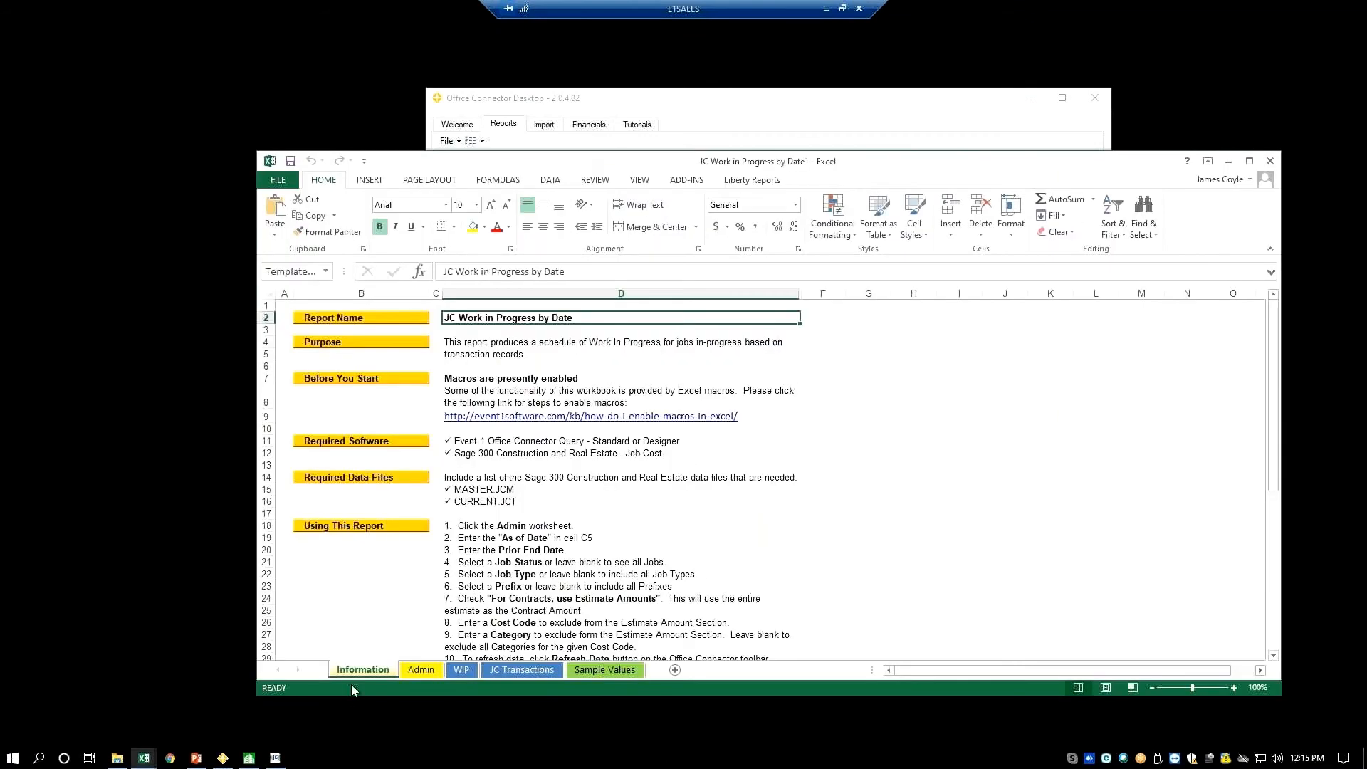
left_click(1249, 161)
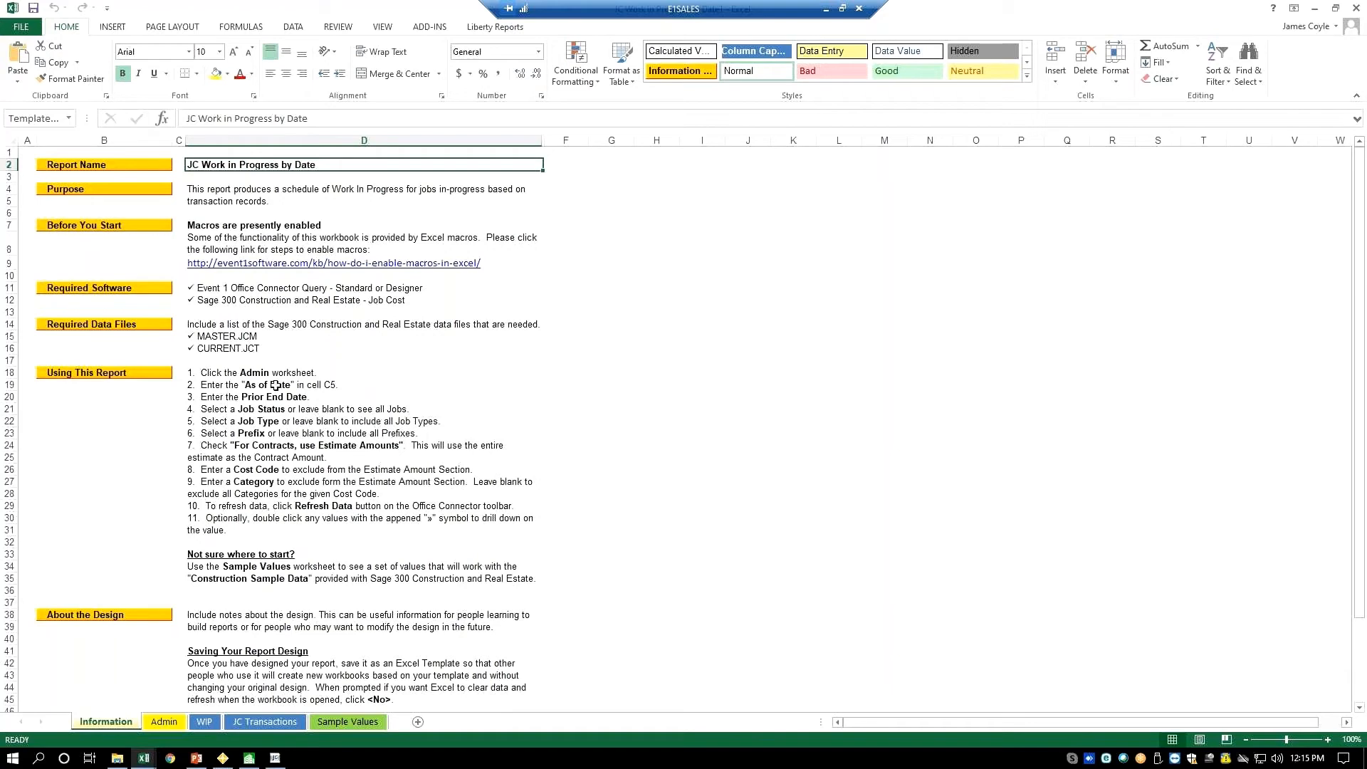
Fill the Admin parameters with the sample values: As of Date 5/31/2015, Prior End Date 12/31/2014 and Status In progress
left_click(164, 722)
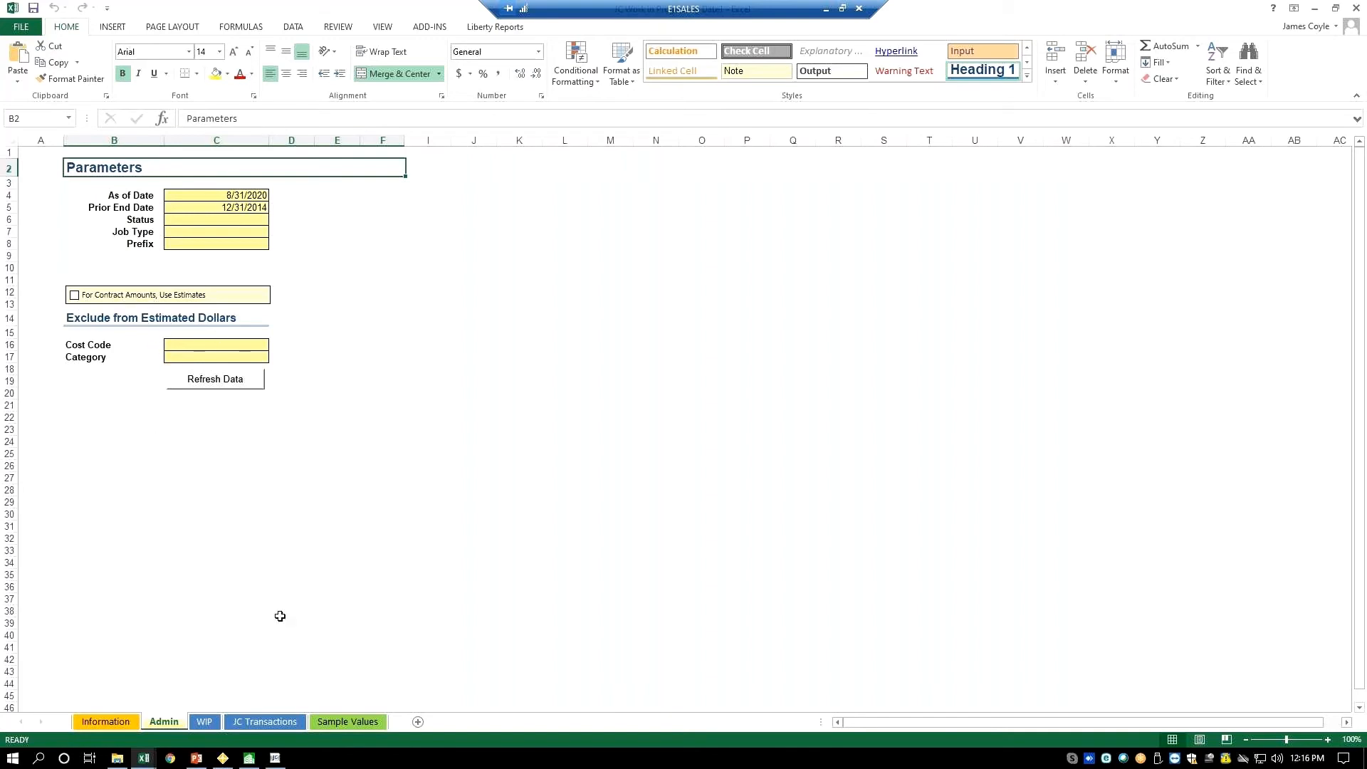
left_click(353, 722)
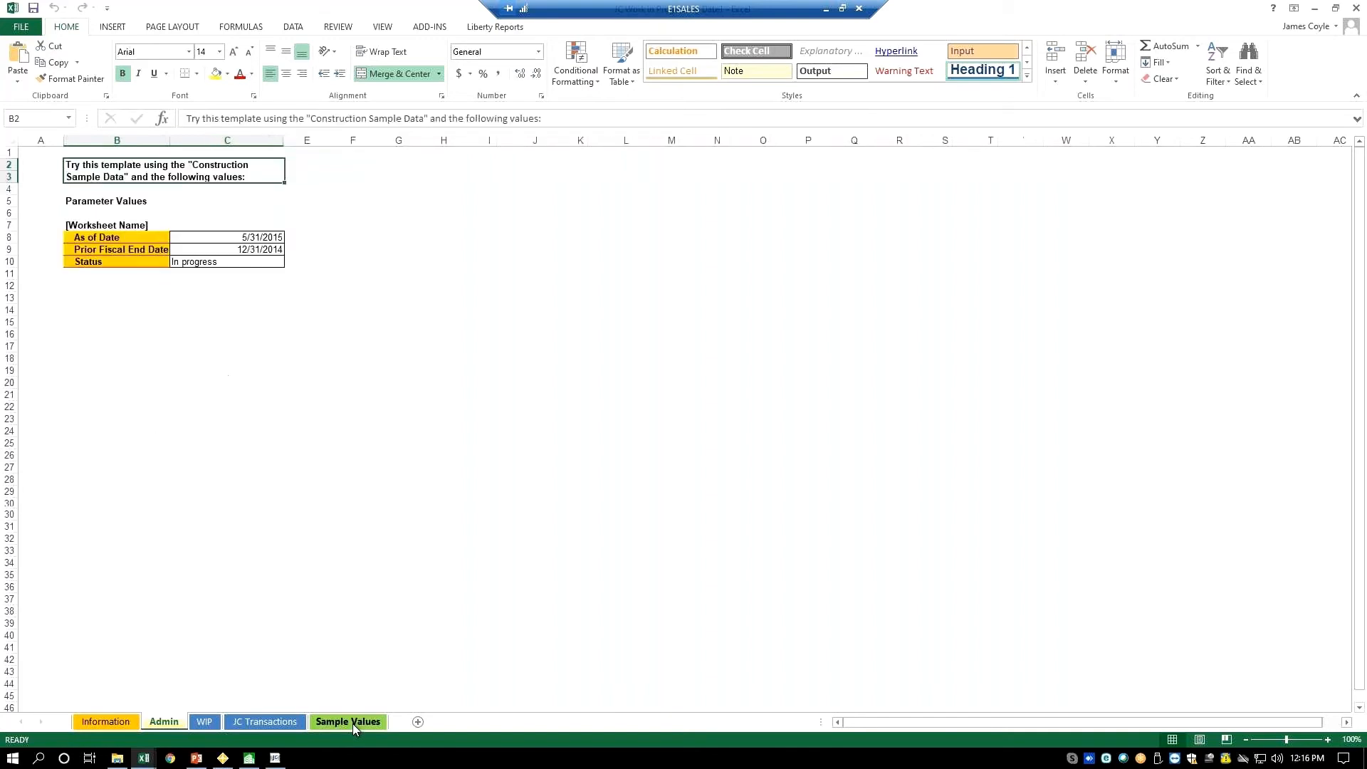
left_click(244, 339)
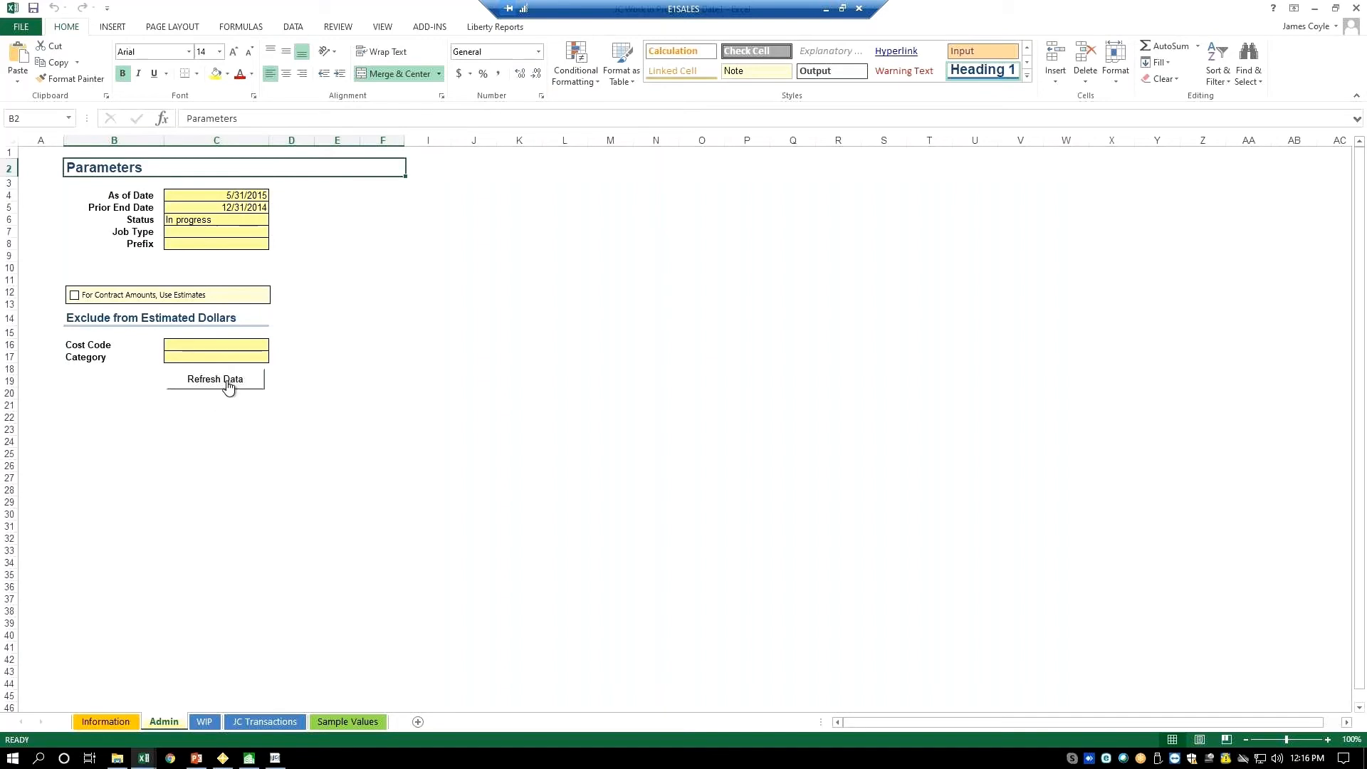
Check the WIP sheet, then refresh the report data using the Admin parameters
left_click(205, 722)
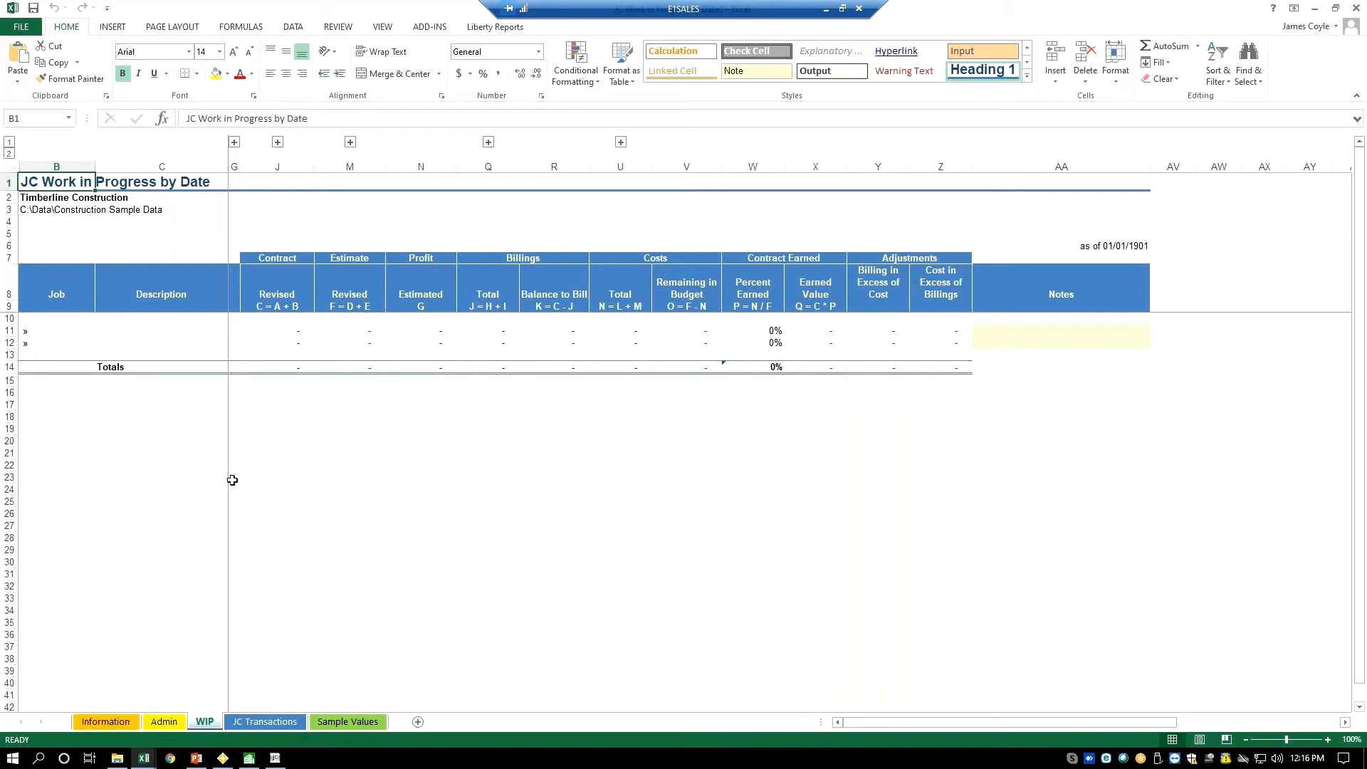
left_click(164, 721)
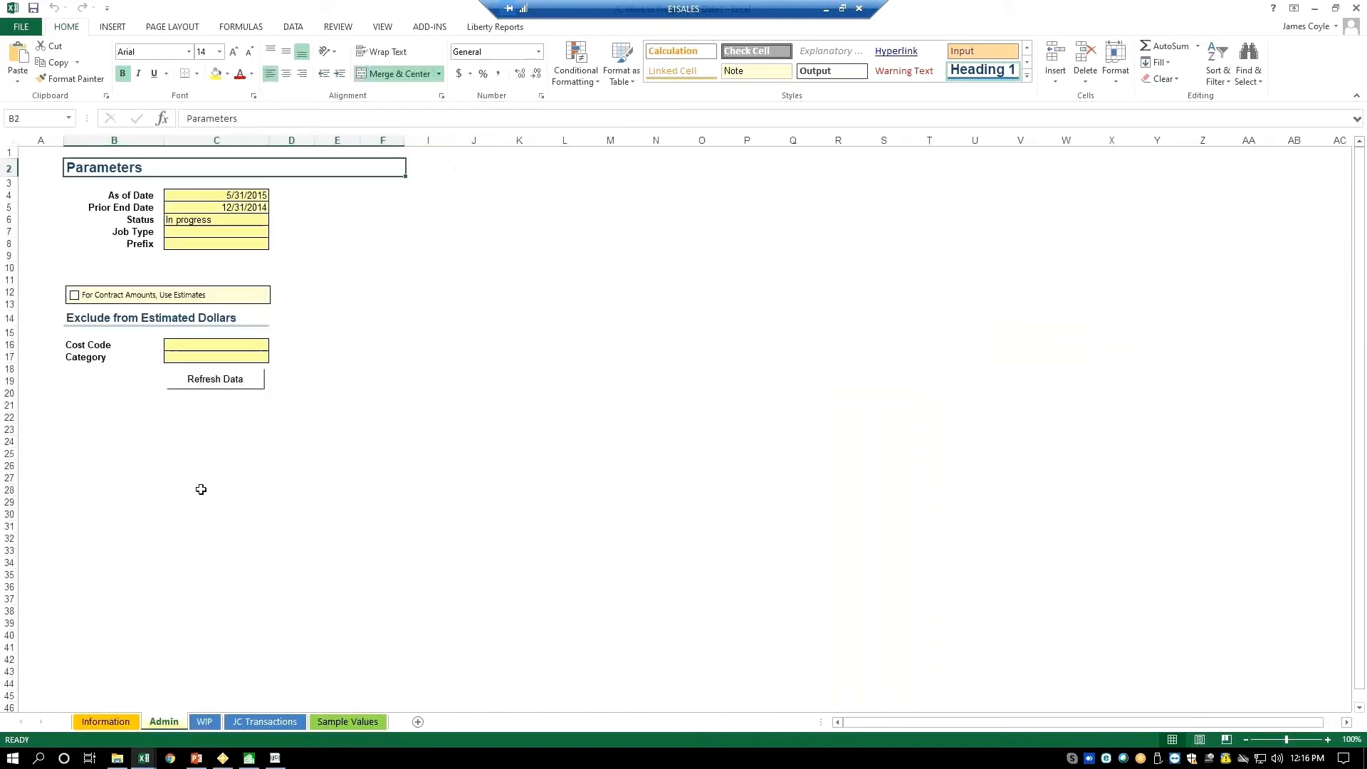
left_click(237, 384)
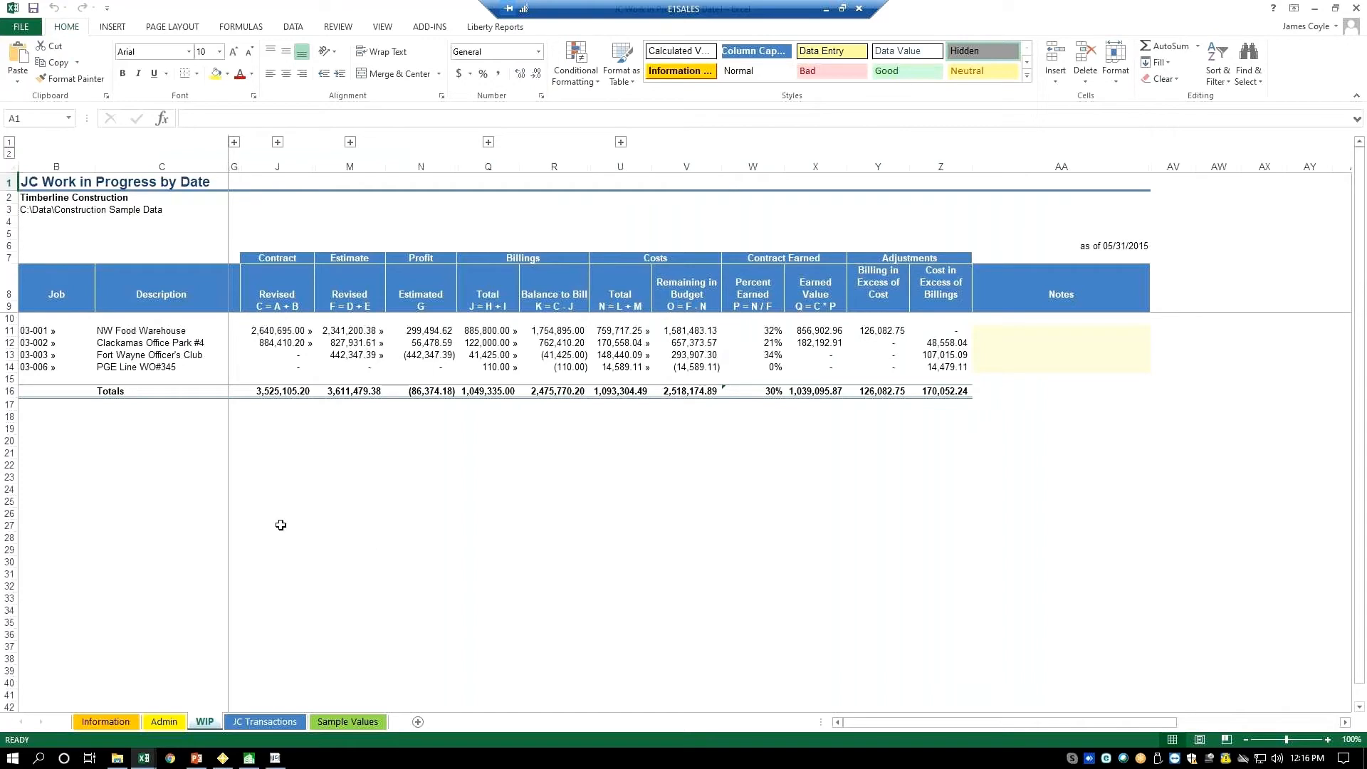
Expand and collapse the job detail columns and the Contract column group on the WIP sheet to examine their breakdown
left_click(234, 142)
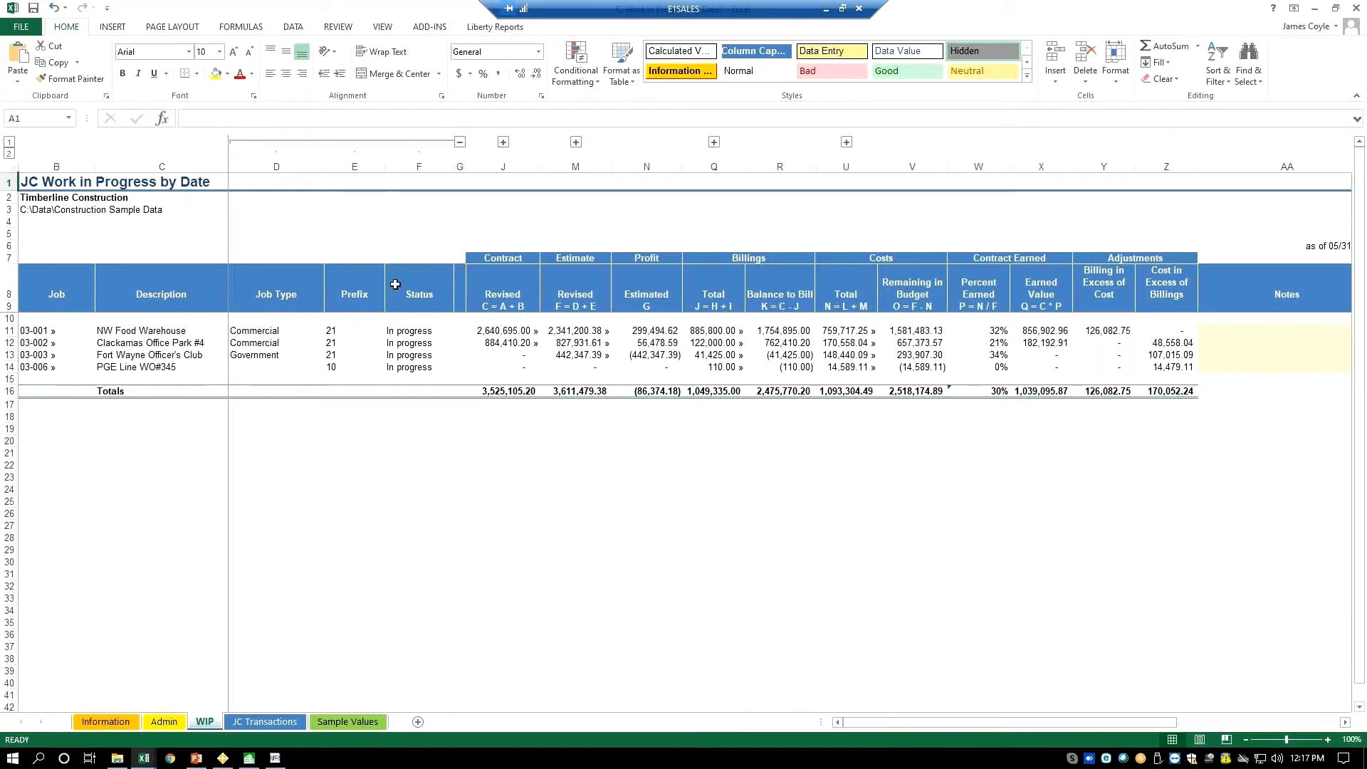
left_click(460, 142)
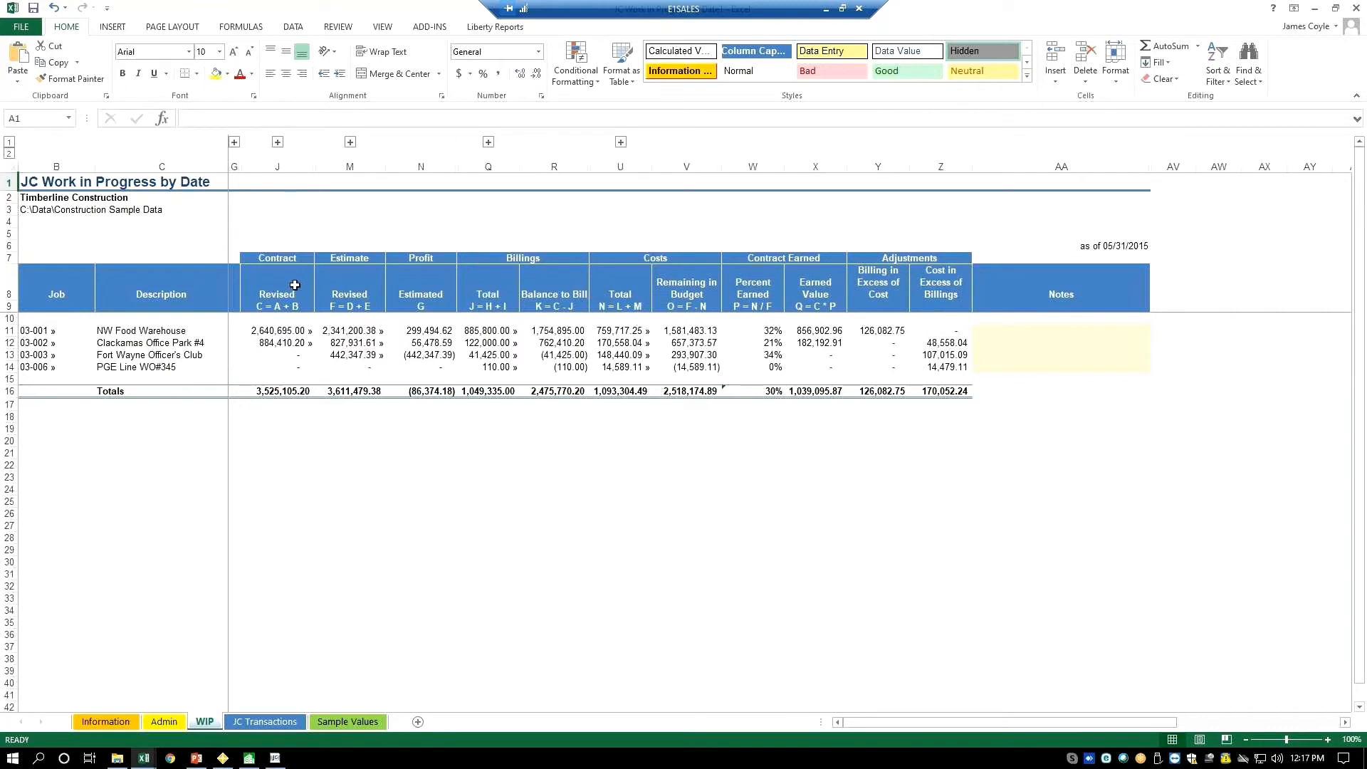
left_click(277, 142)
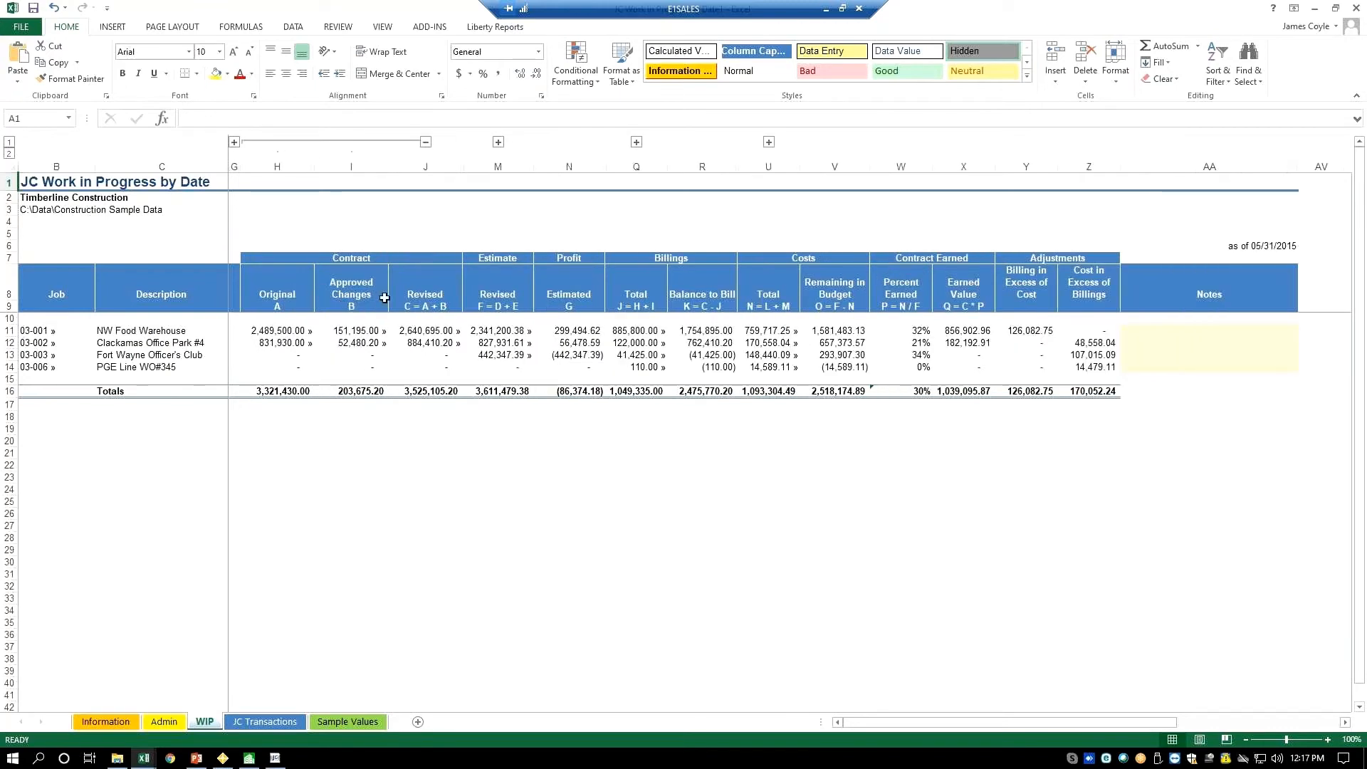
left_click(426, 142)
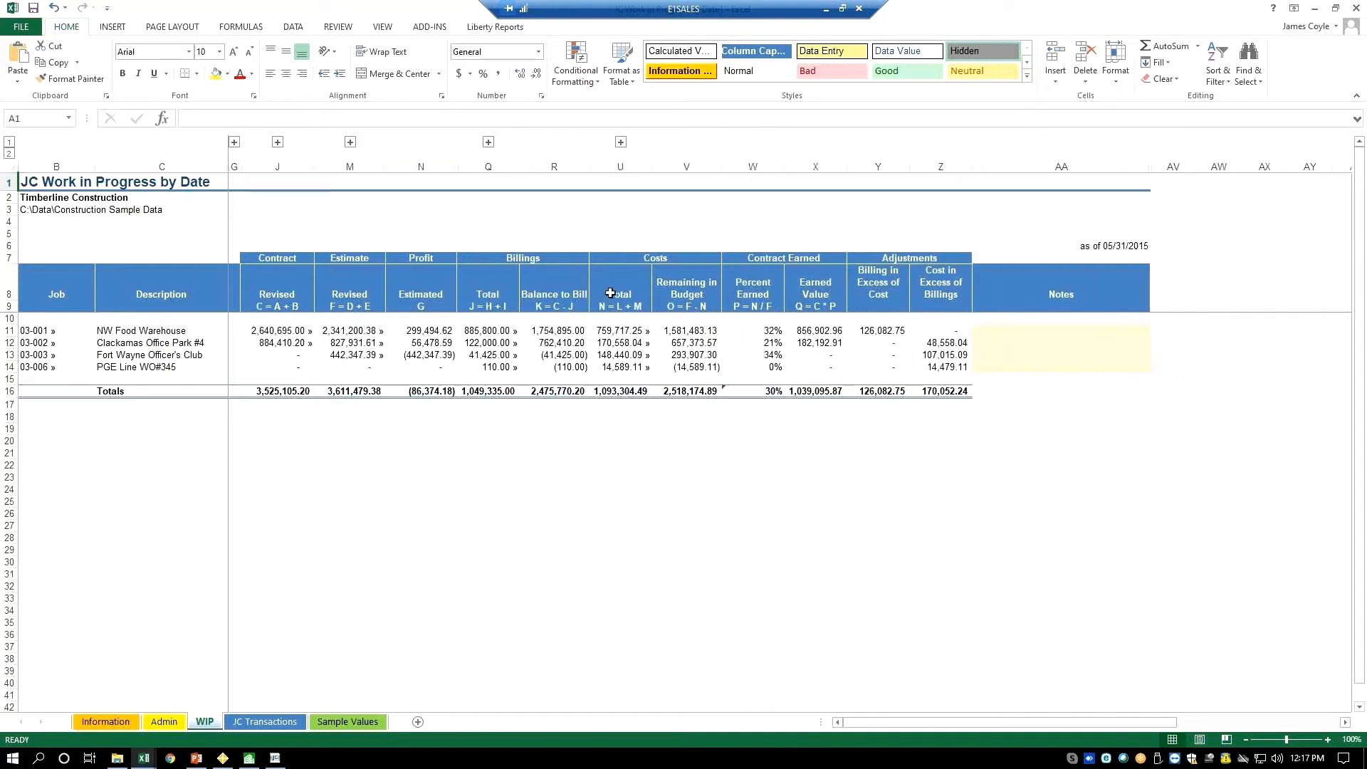
Expand the Estimate column group, autofit its Original column, and collapse the group again
left_click(350, 142)
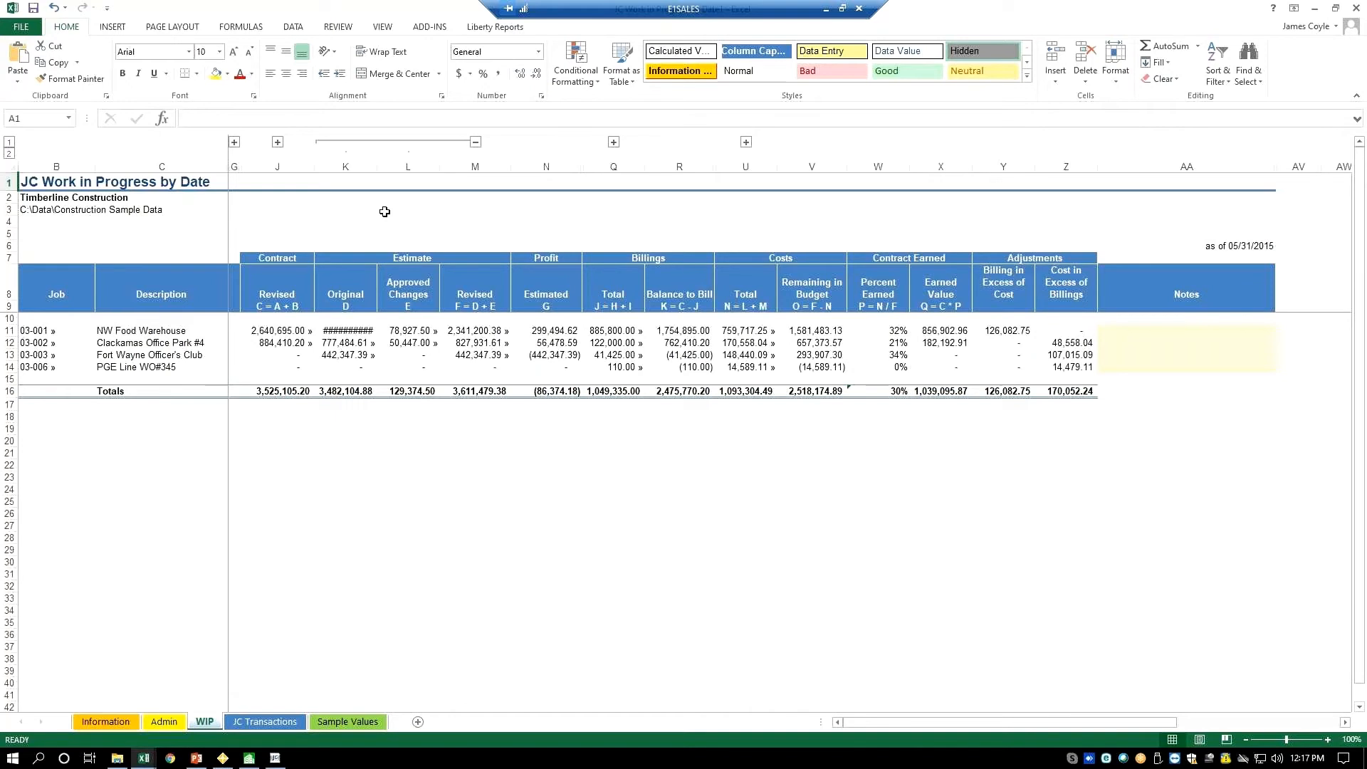
double_click(377, 168)
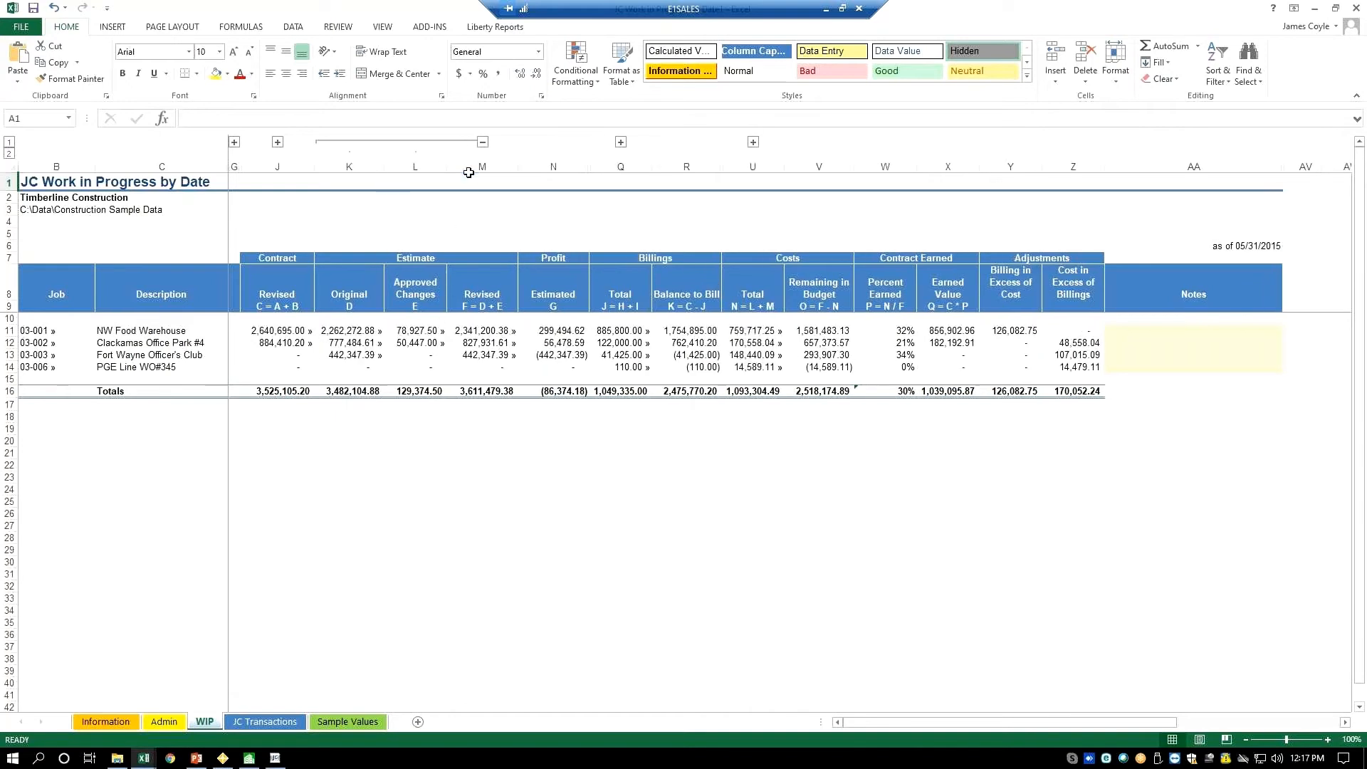
left_click(484, 142)
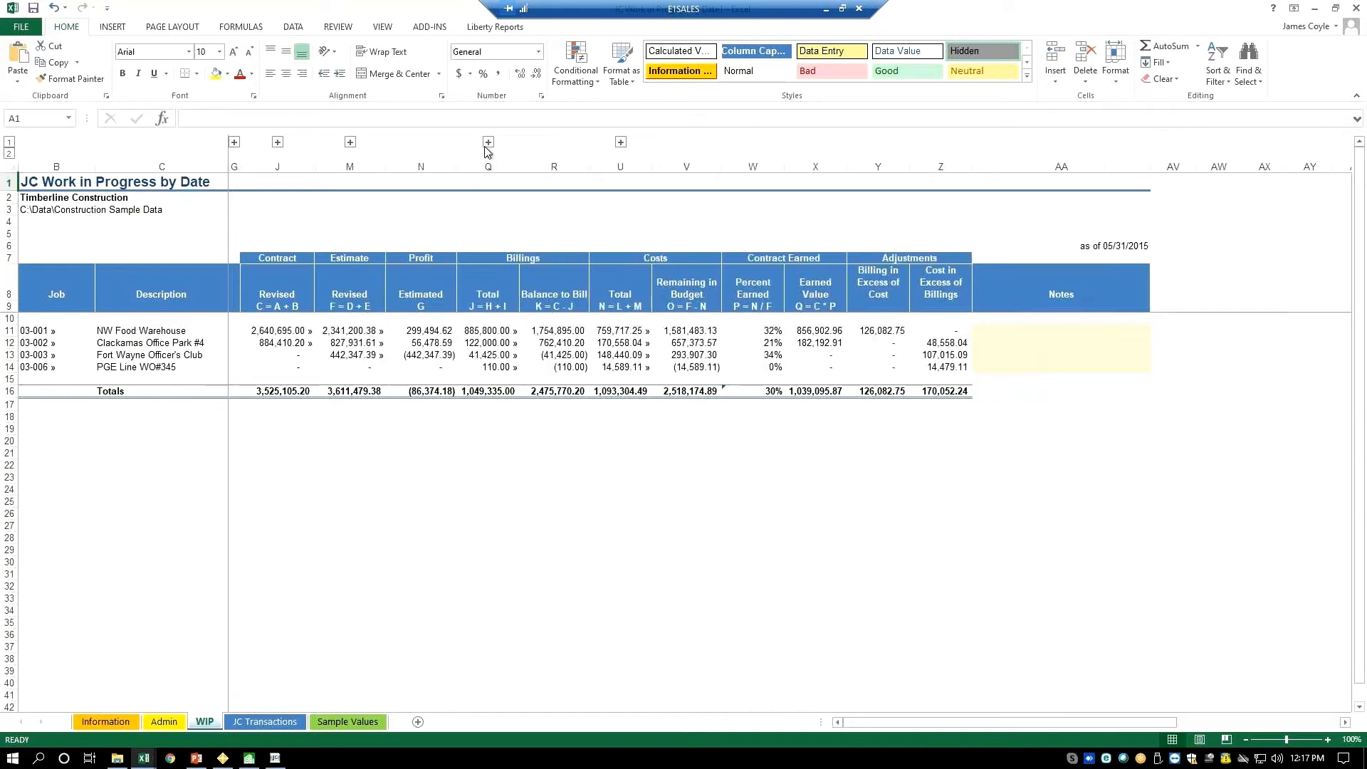
Expand and collapse the Billings group, then expand the Costs group and select the total cost of job 03-001
left_click(487, 142)
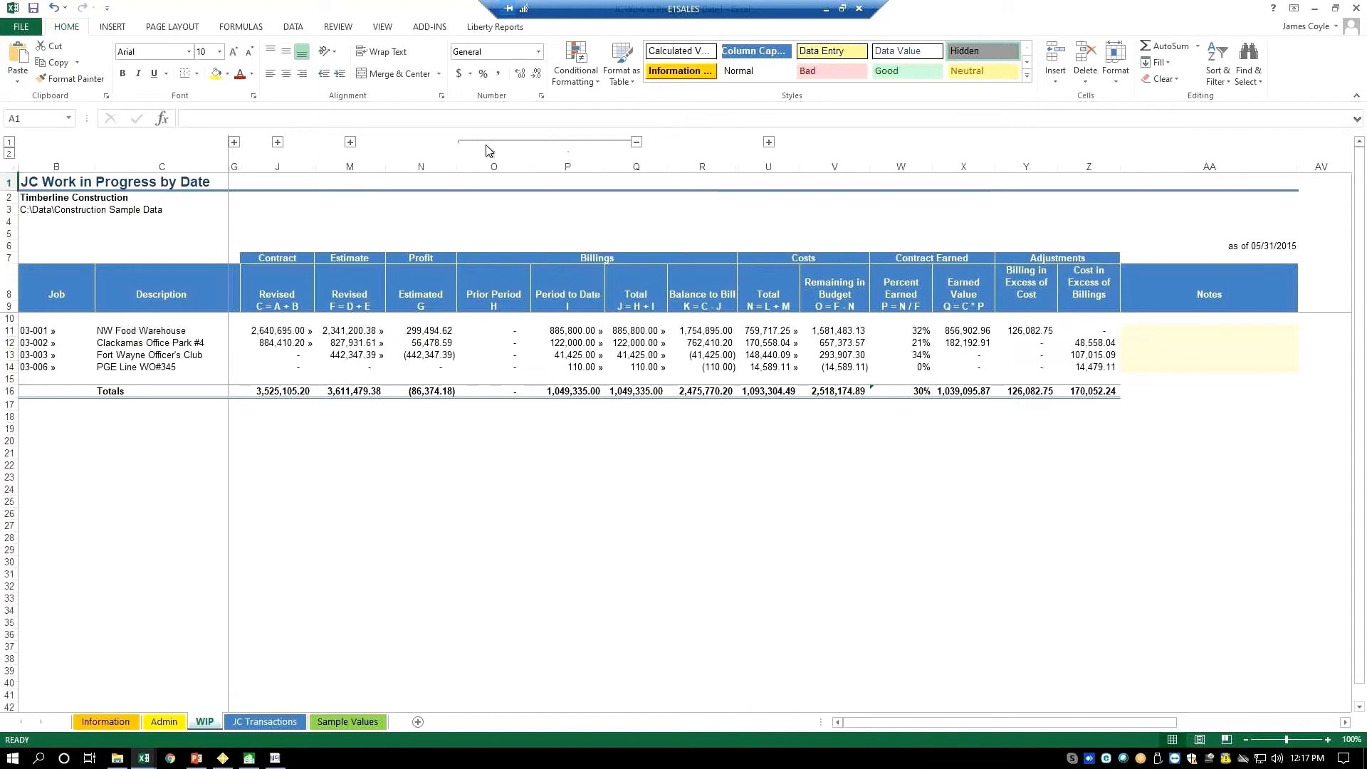
left_click(636, 142)
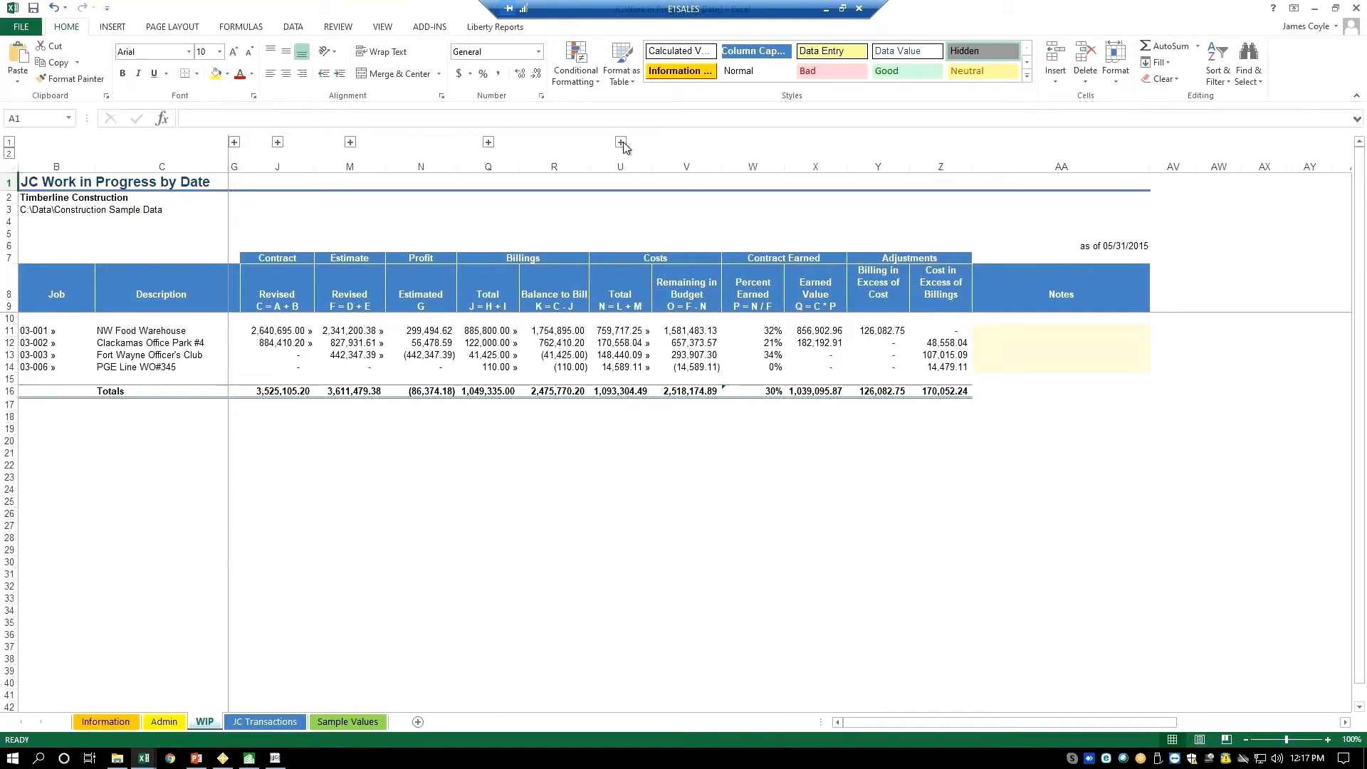
left_click(621, 142)
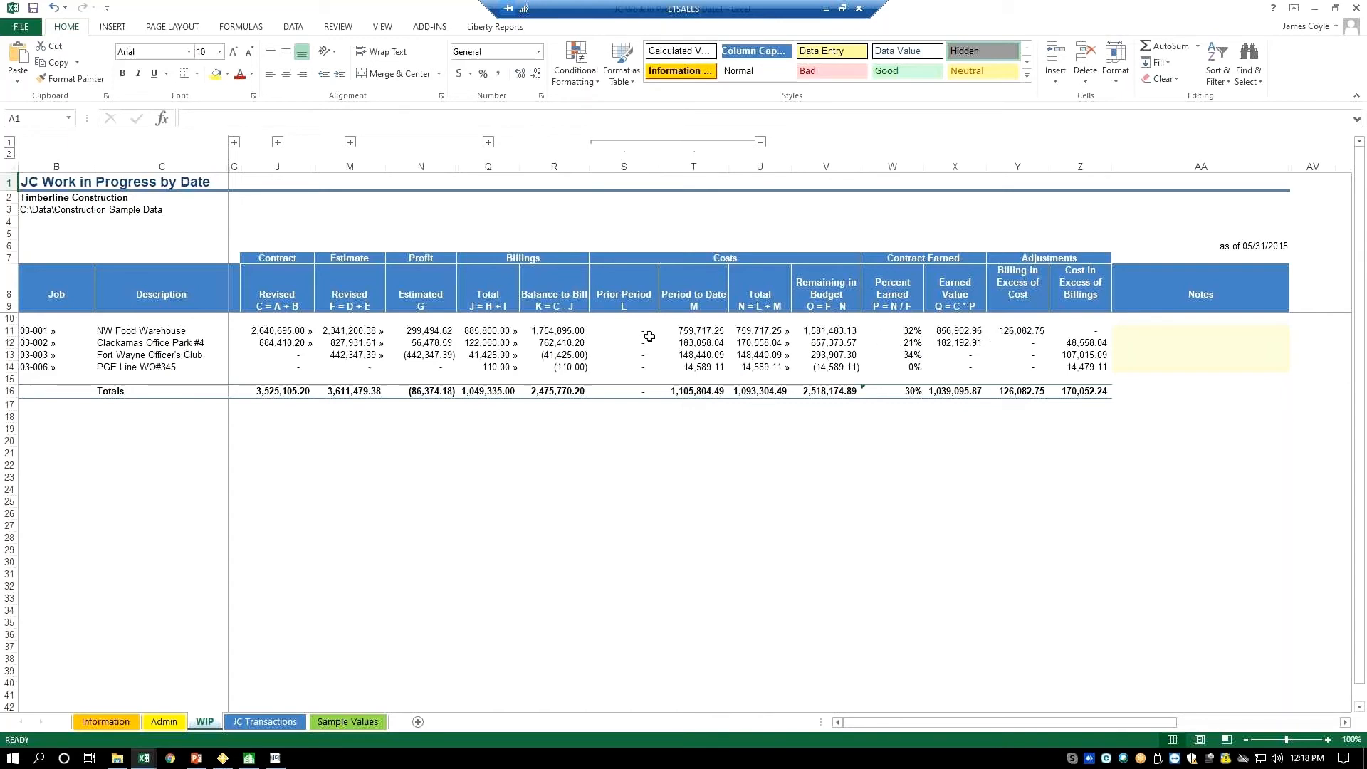
left_click(755, 333)
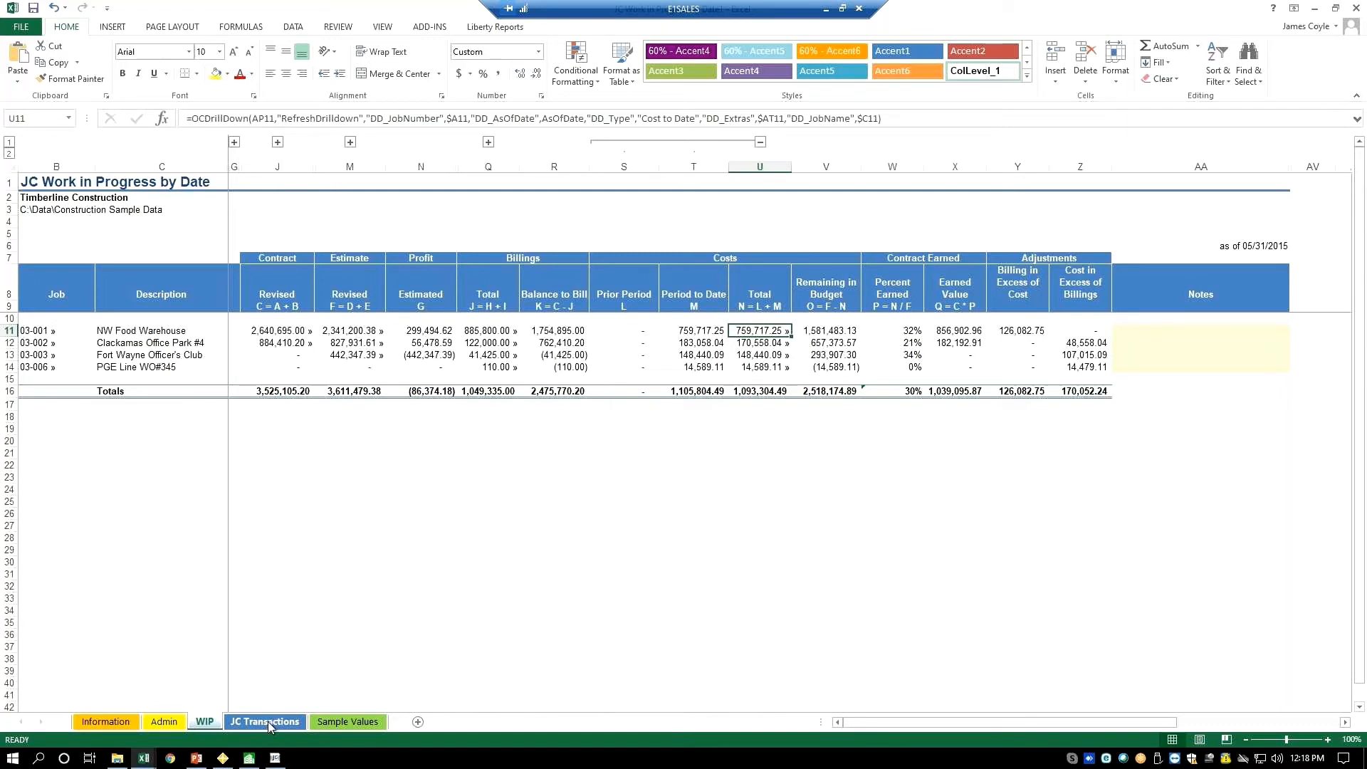
left_click(275, 759)
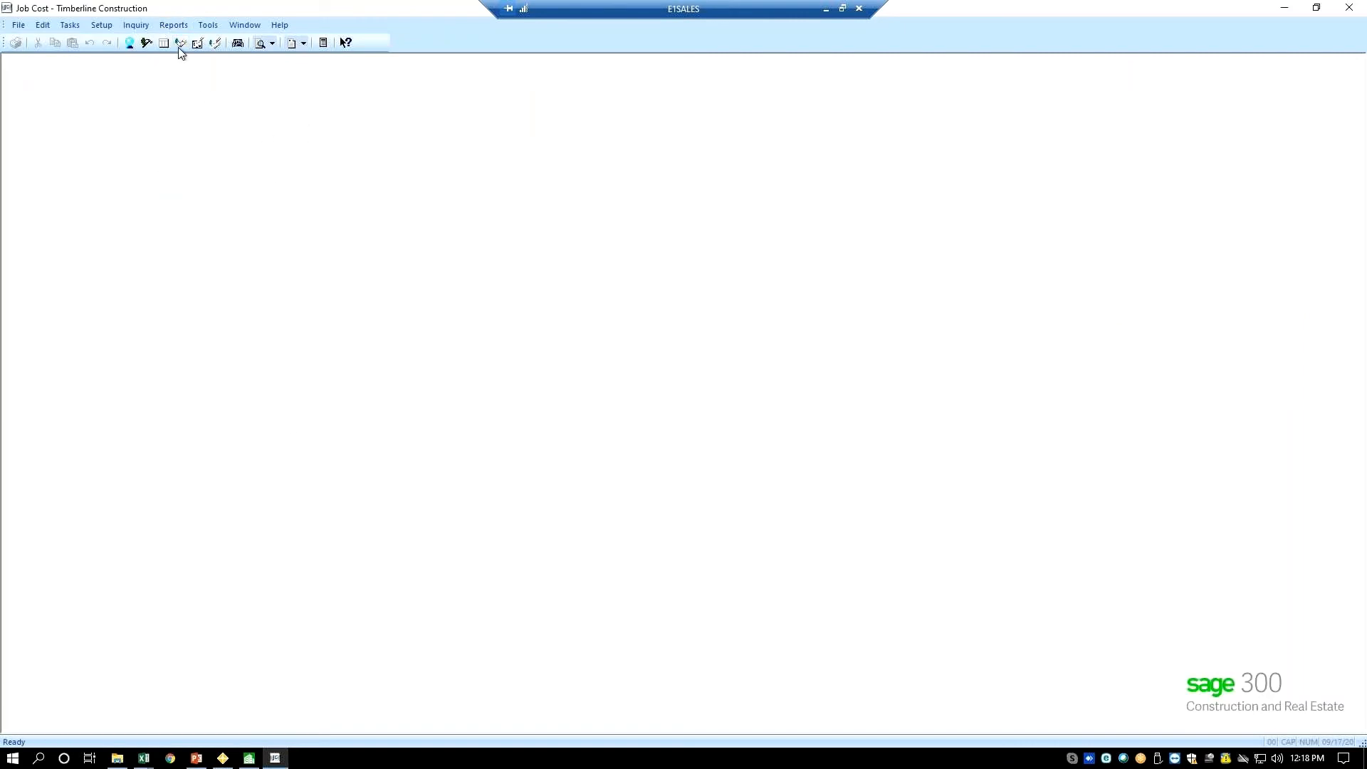
left_click(175, 26)
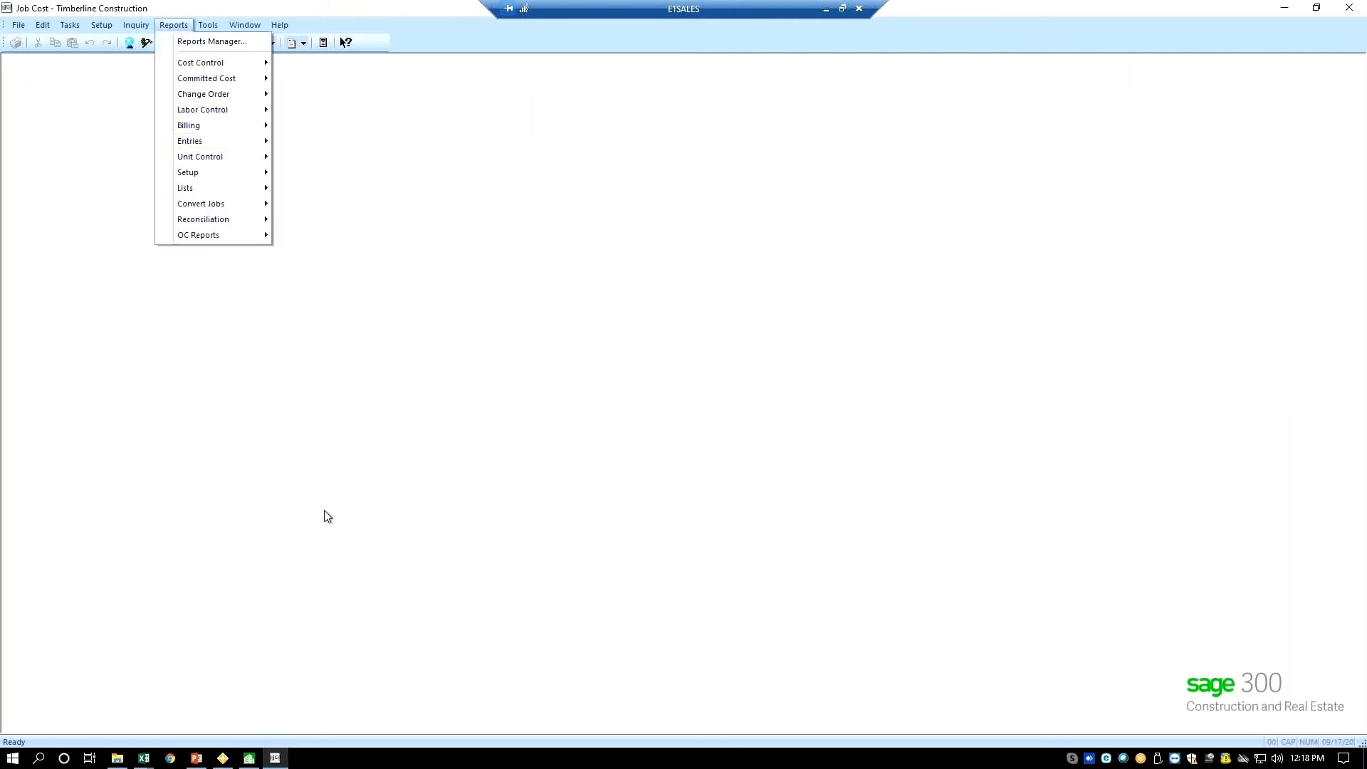
left_click(146, 759)
left_click(370, 712)
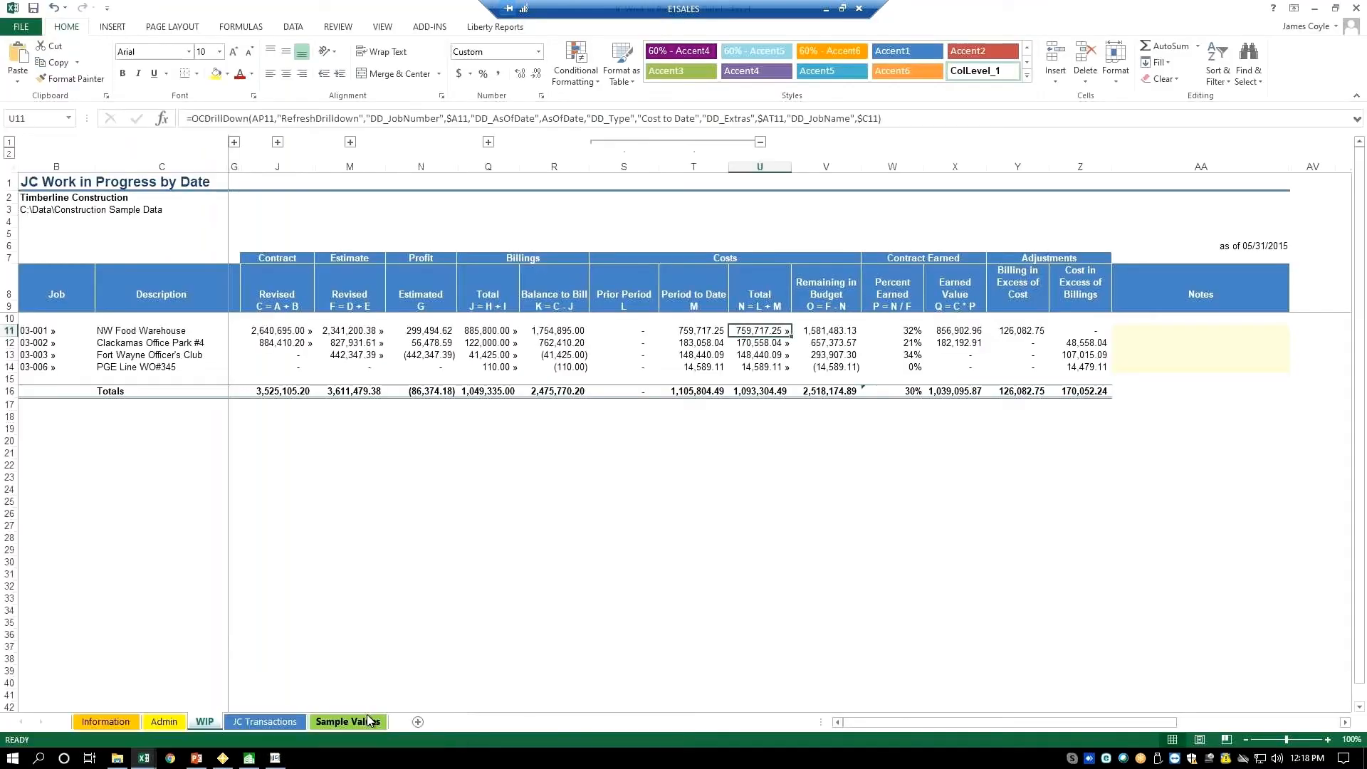
Drill down into the total cost transactions of job 03-001 and return to the WIP sheet
left_click(760, 331)
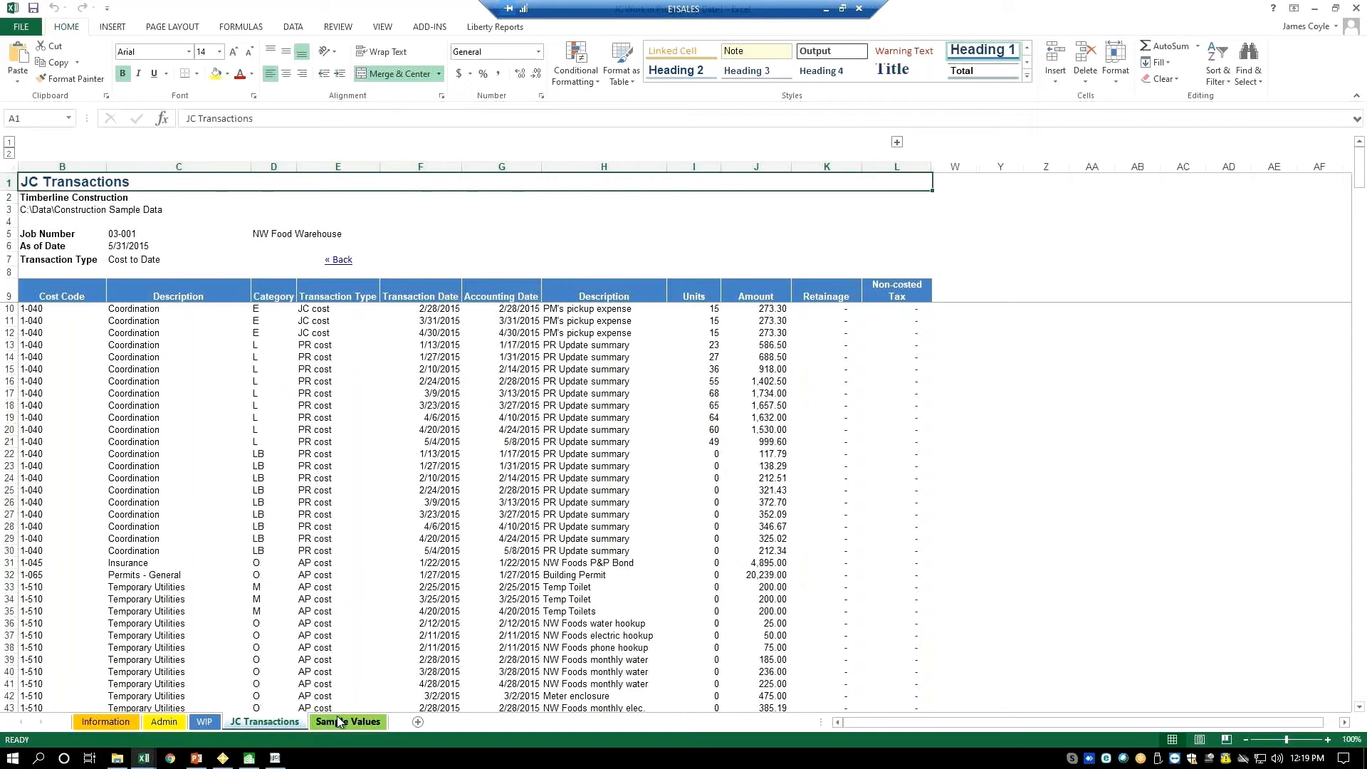
left_click(206, 722)
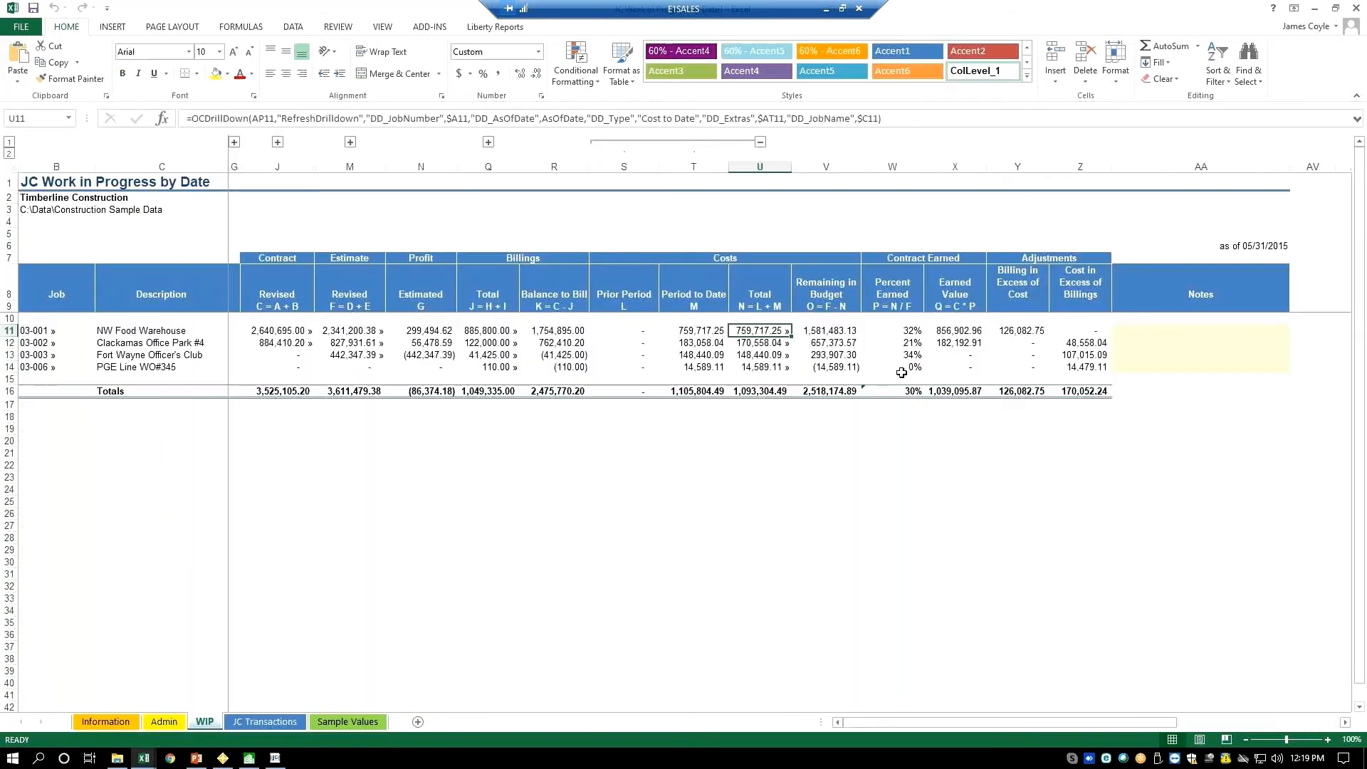
Examine the Percent Earned, Earned Value, Billing in Excess of Cost and Cost in Excess of Billings columns
left_click(911, 331)
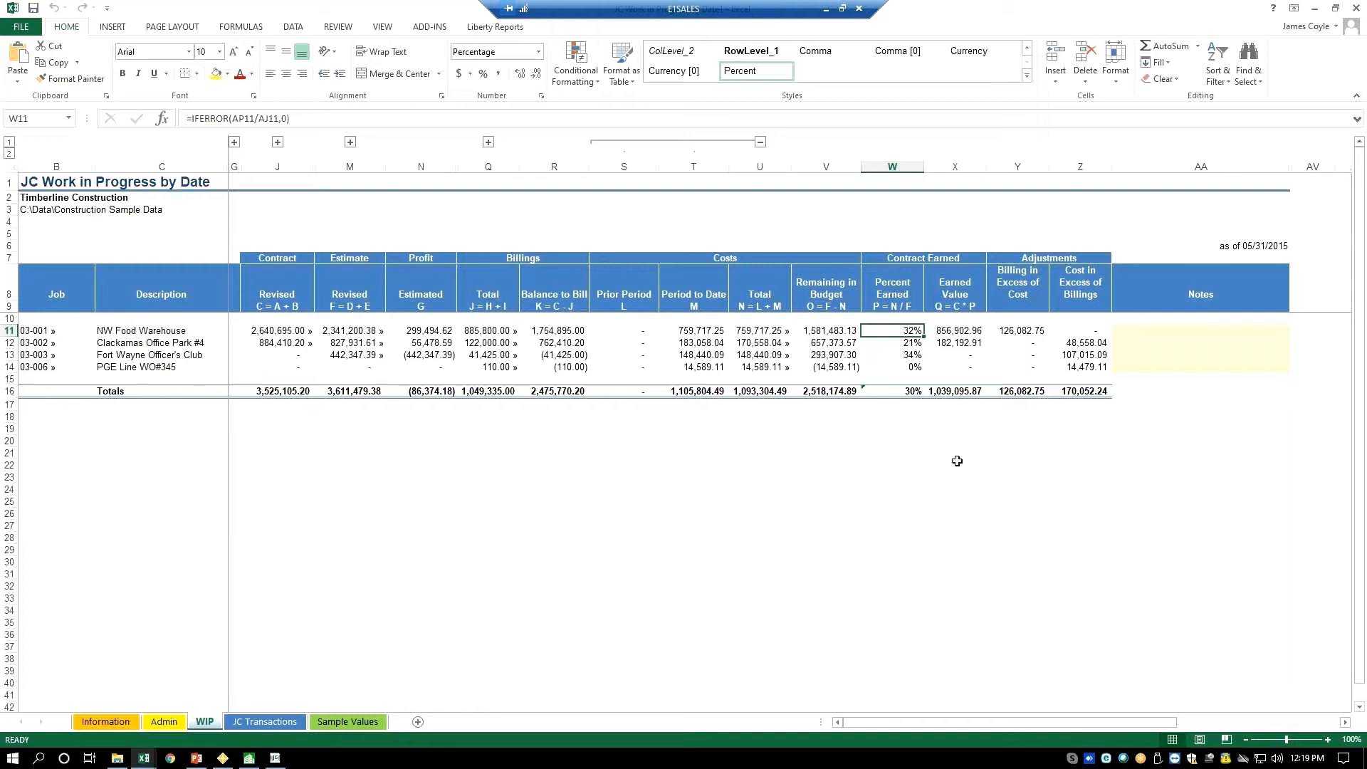
left_click(957, 321)
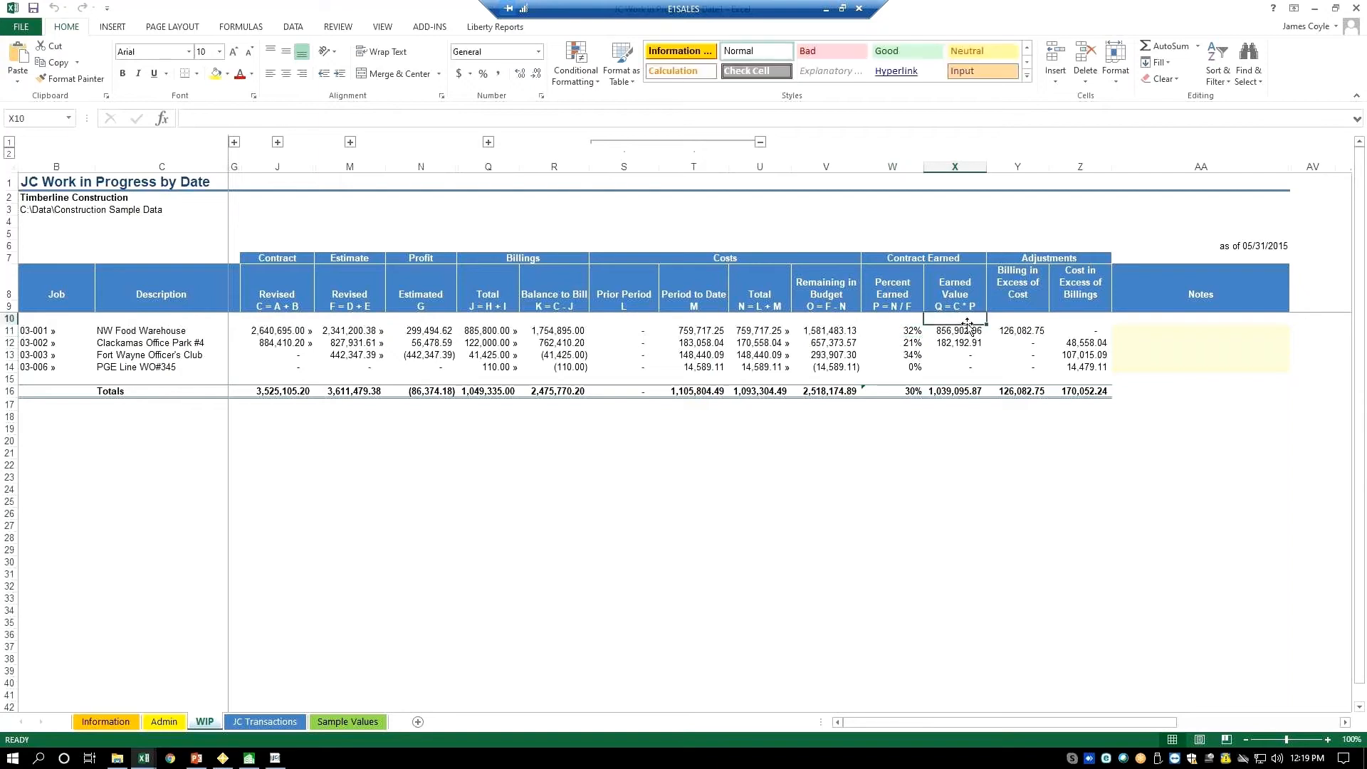
left_click(1021, 321)
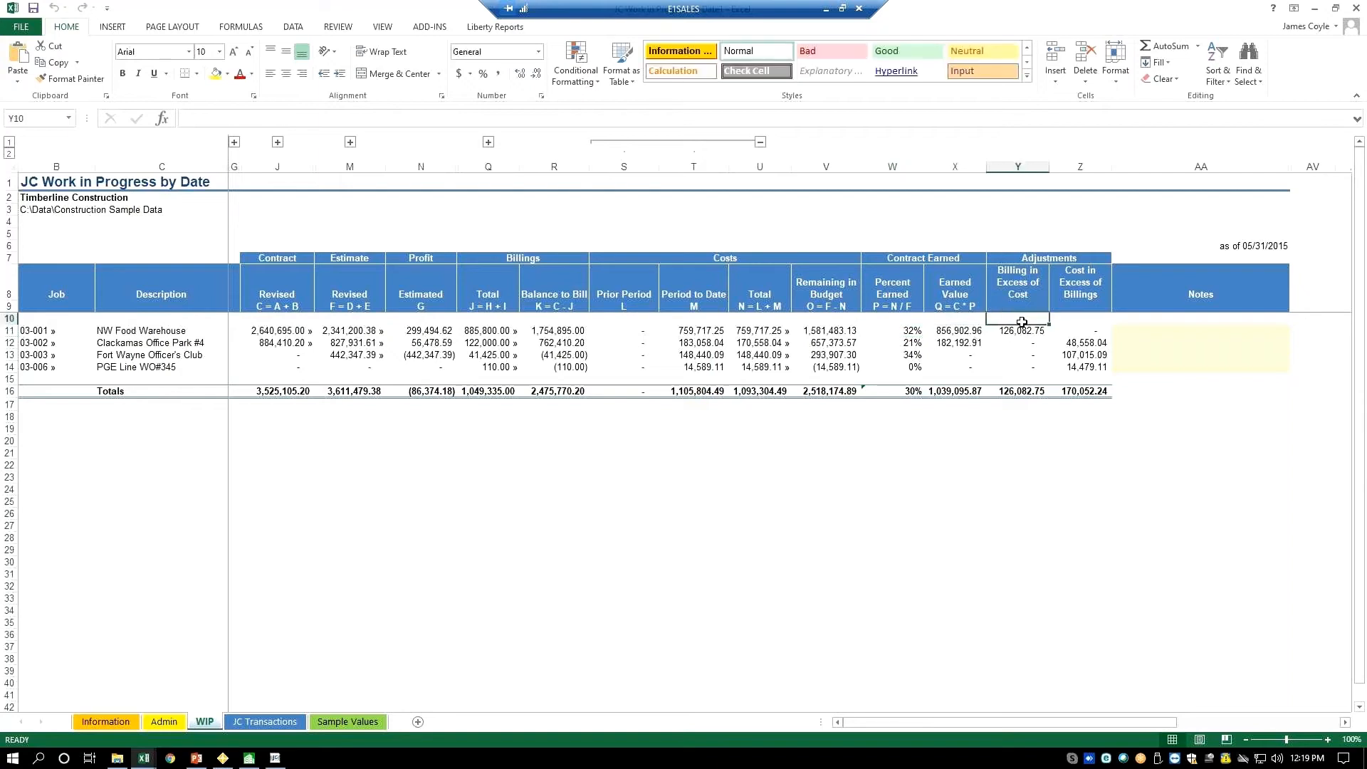
left_click(1083, 327)
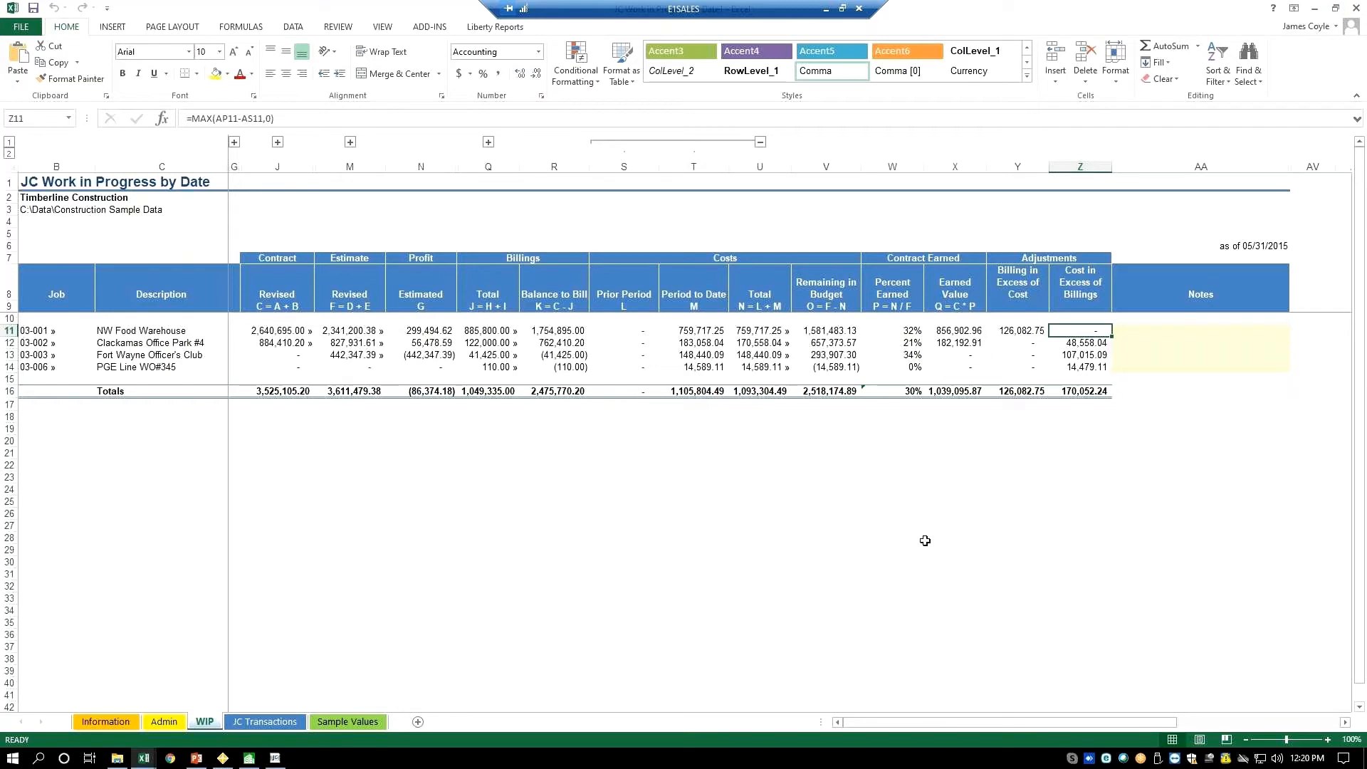
Switch to Sage 300 Job Cost and open the miscellaneous worksheet entry with the COSTTOCOMP view
left_click(1316, 10)
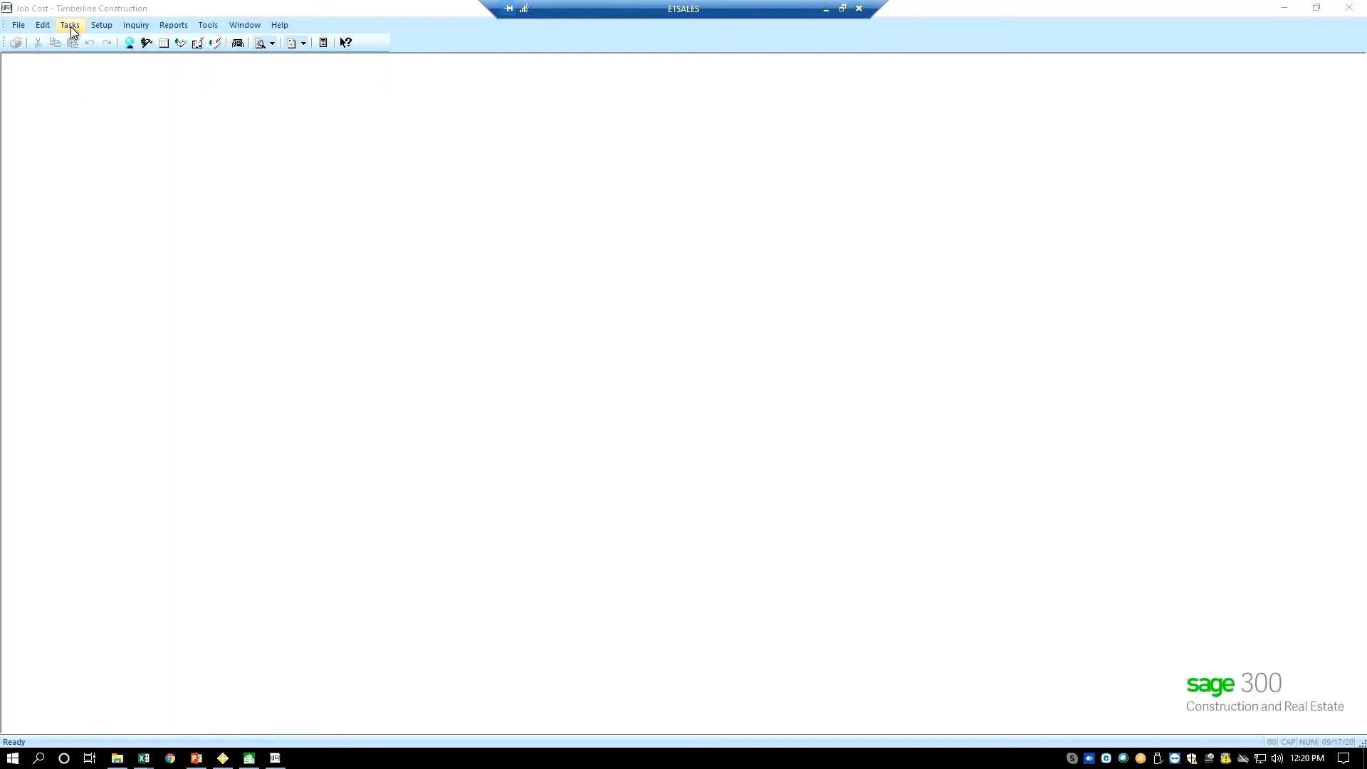
left_click(173, 26)
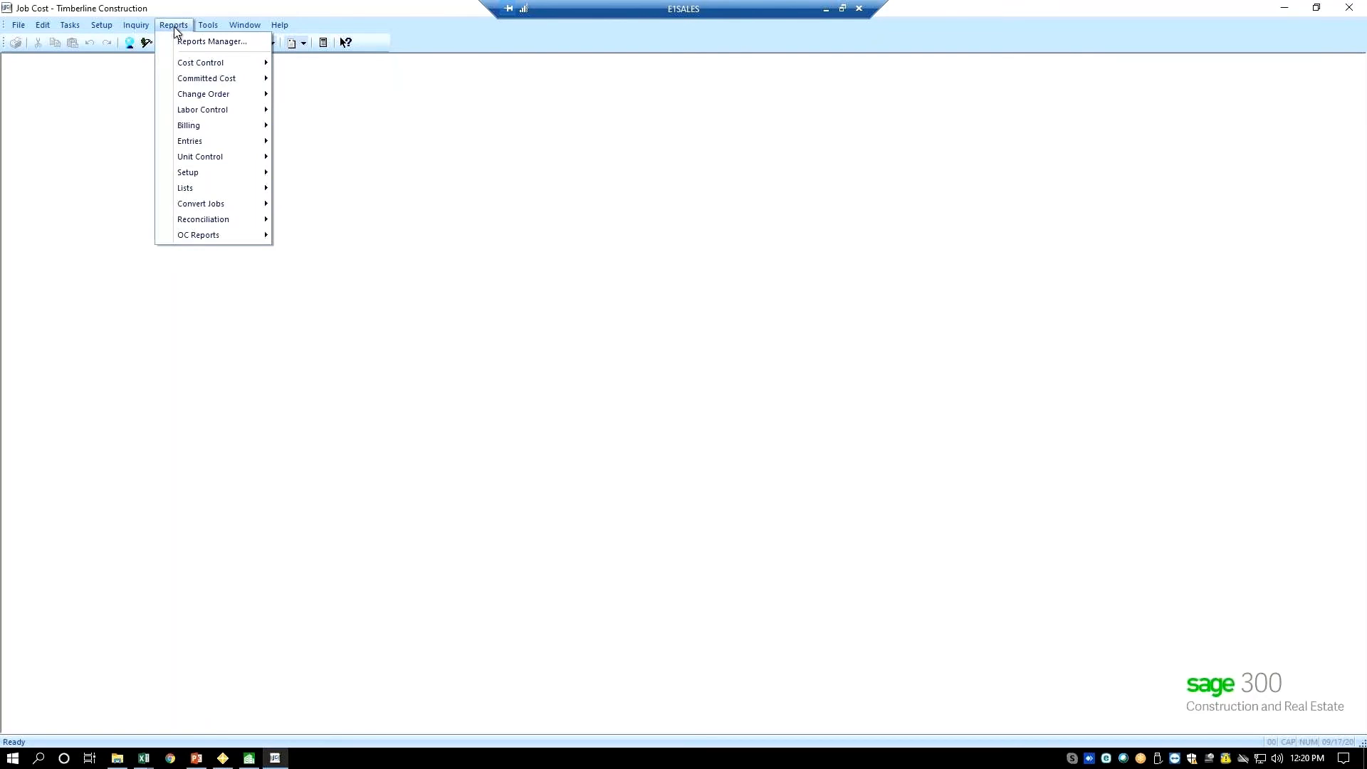
mouse_move(198, 115)
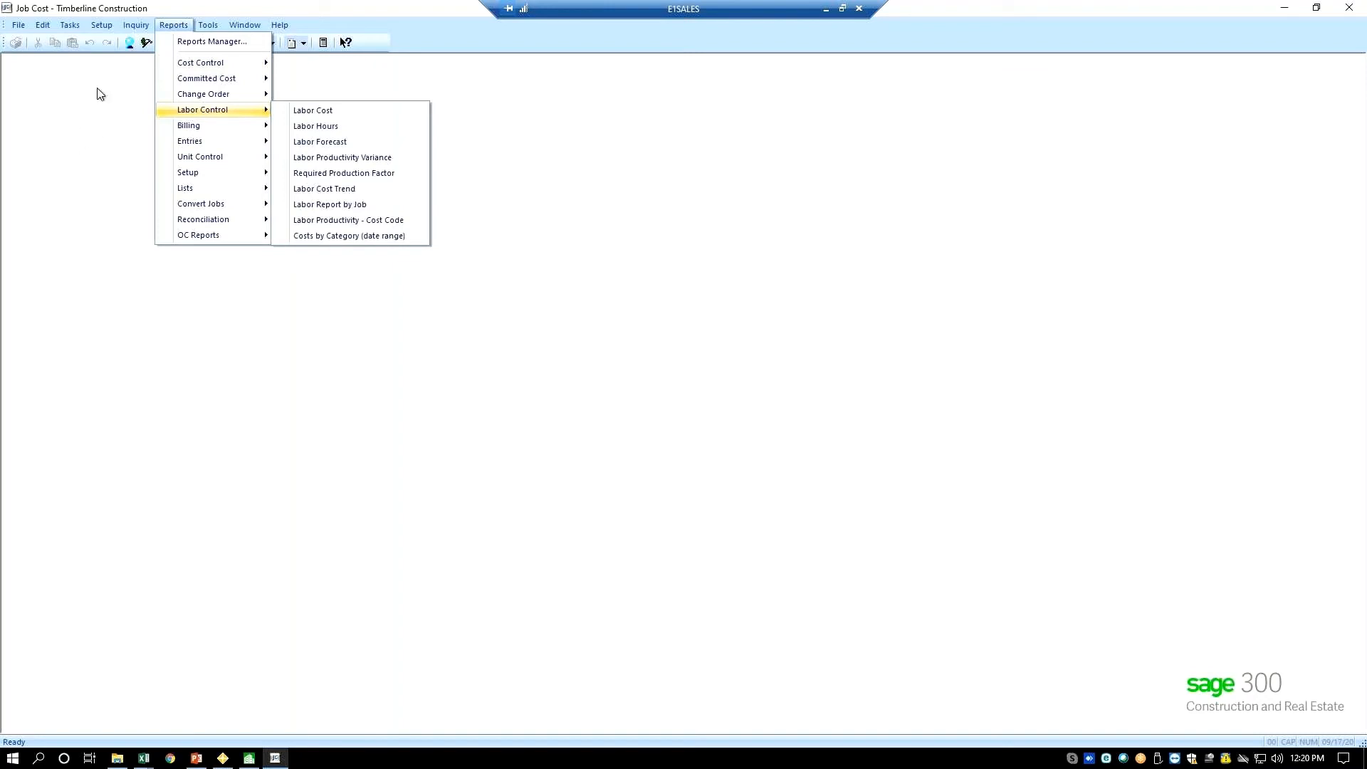
left_click(67, 27)
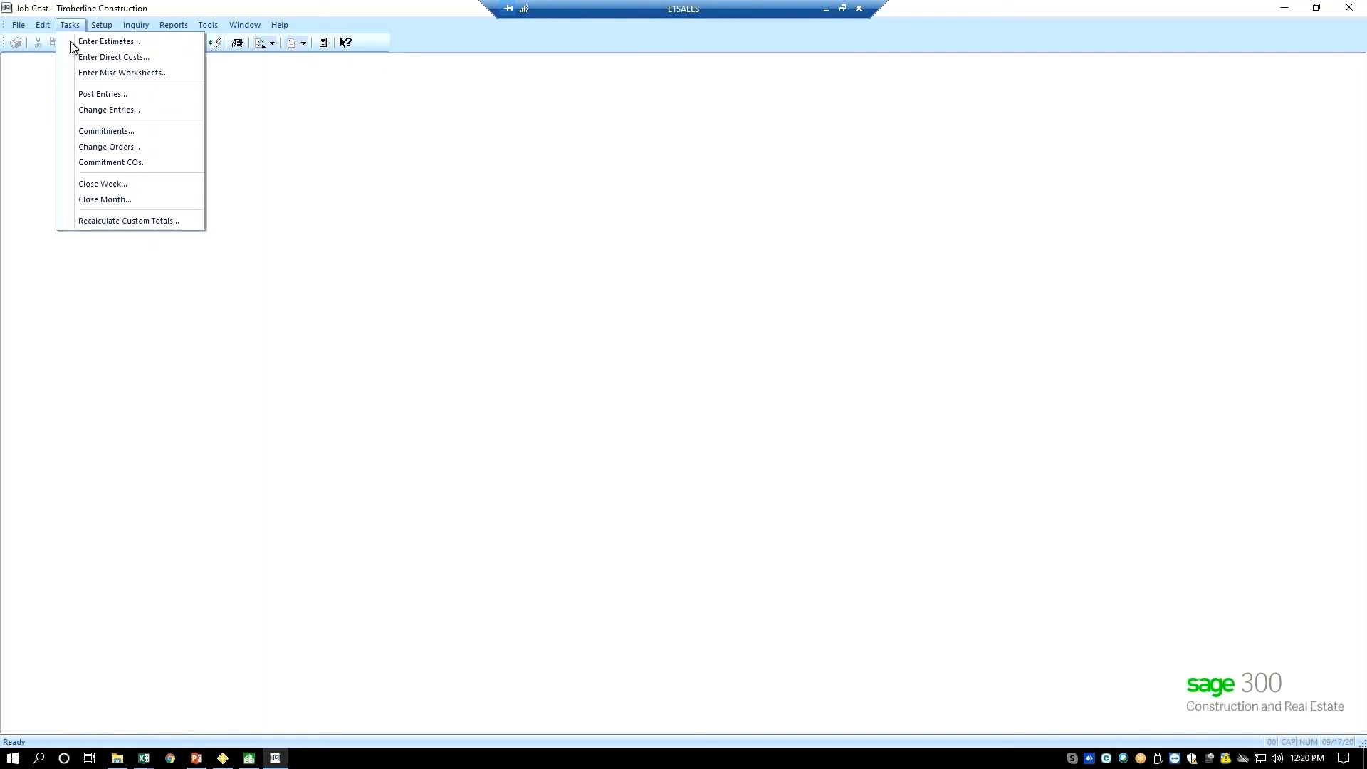
left_click(105, 74)
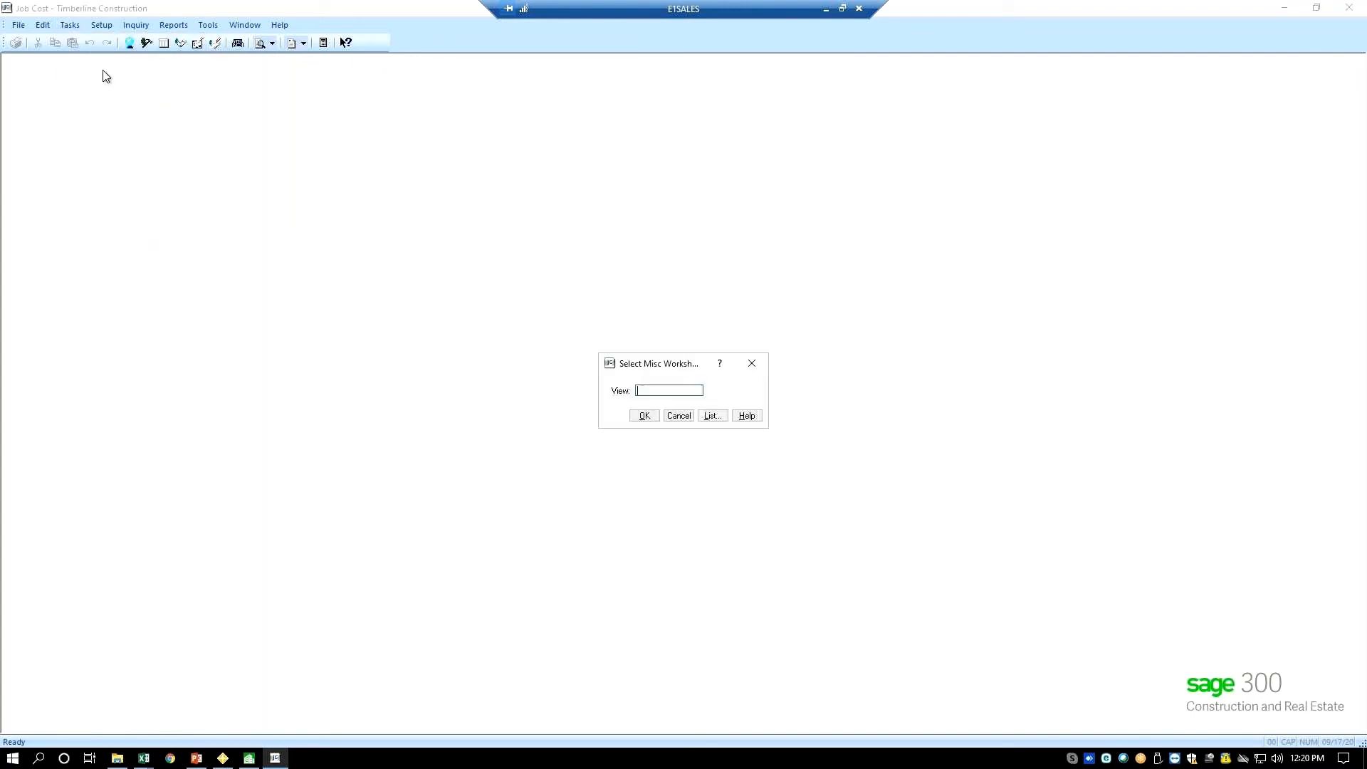
left_click(711, 415)
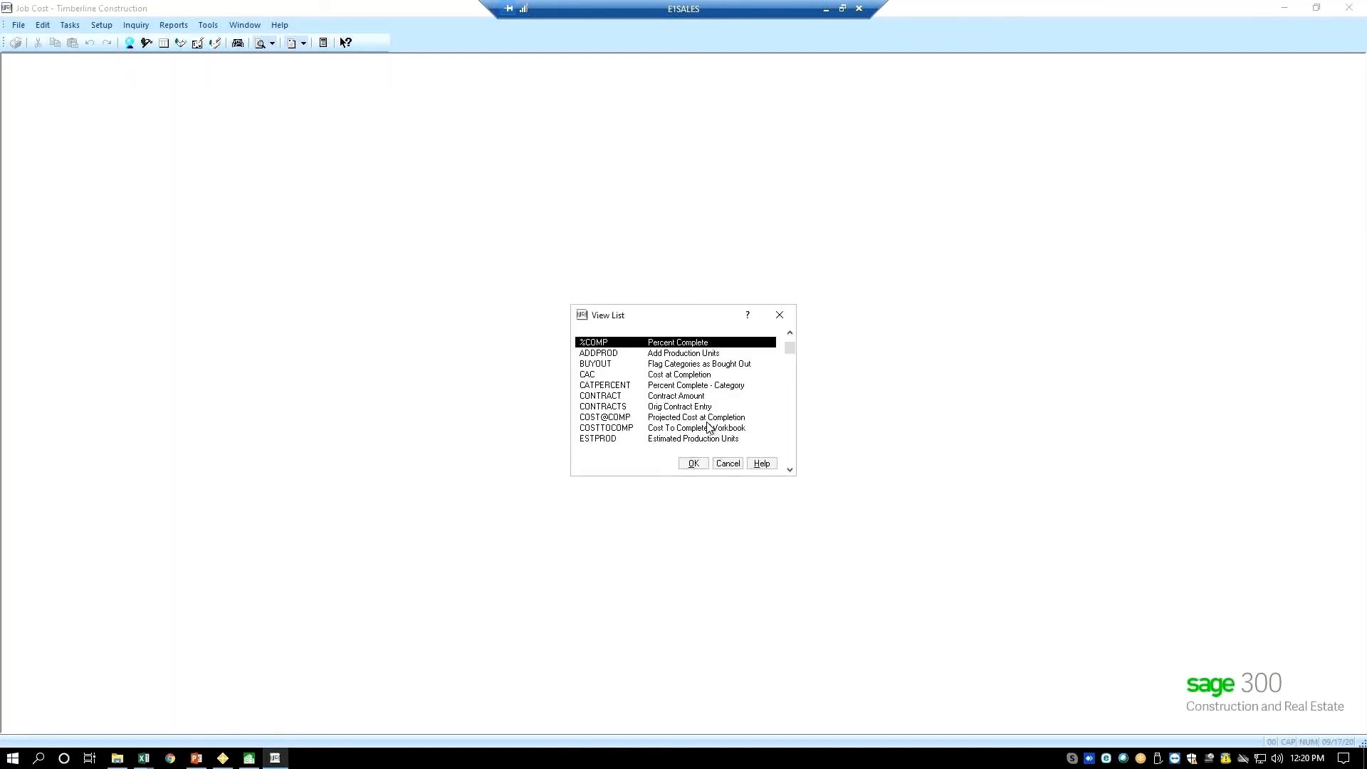
left_click(616, 419)
left_click(617, 428)
left_click(691, 467)
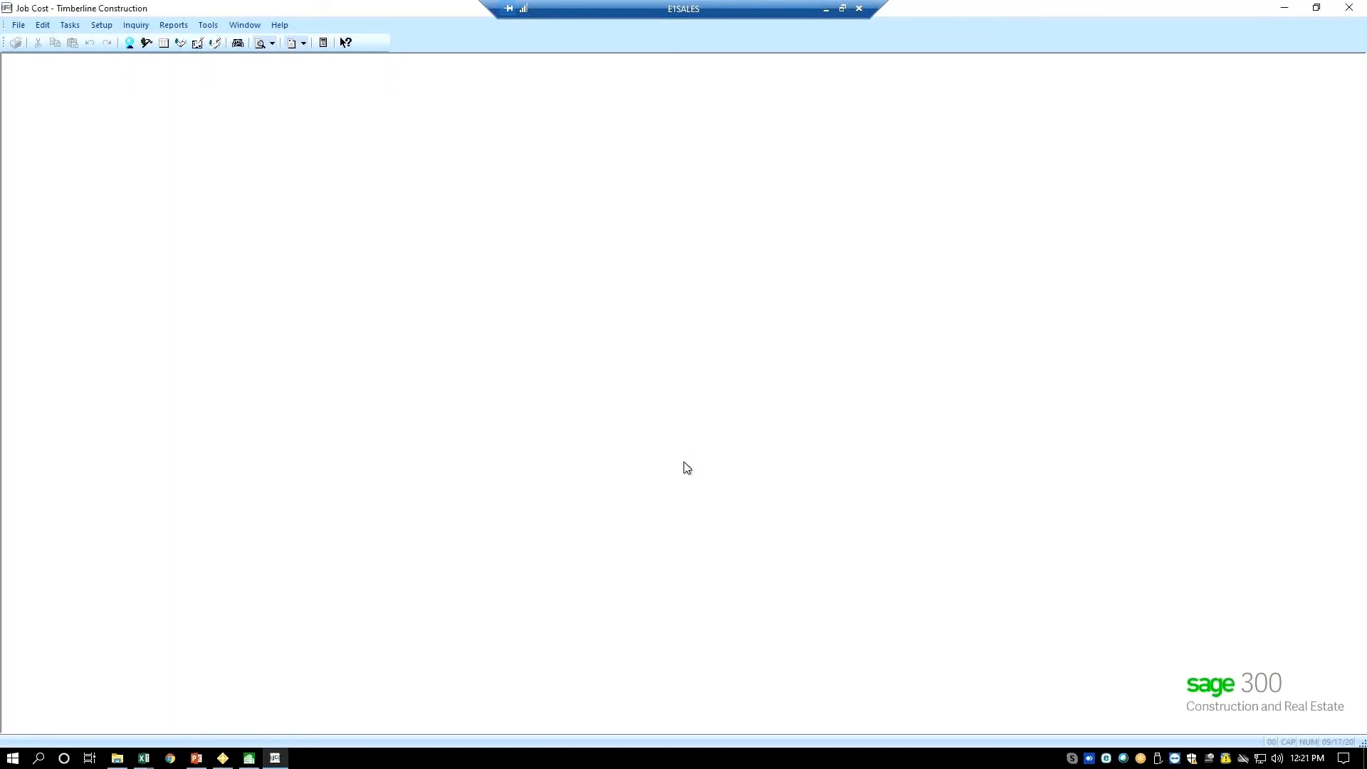
Load job 03-001 NW Food Warehouse to examine its cost-to-complete values, then cancel and close the worksheet
left_click(609, 487)
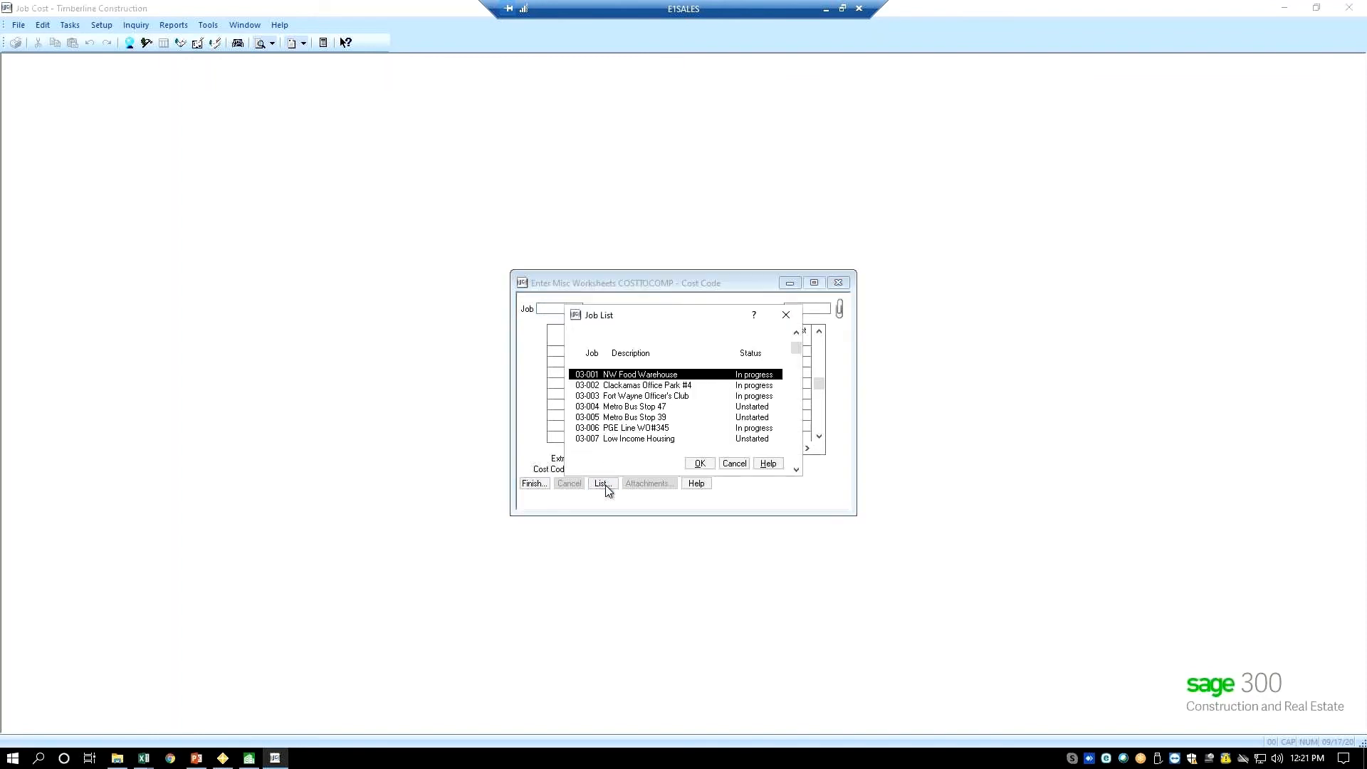
left_click(700, 464)
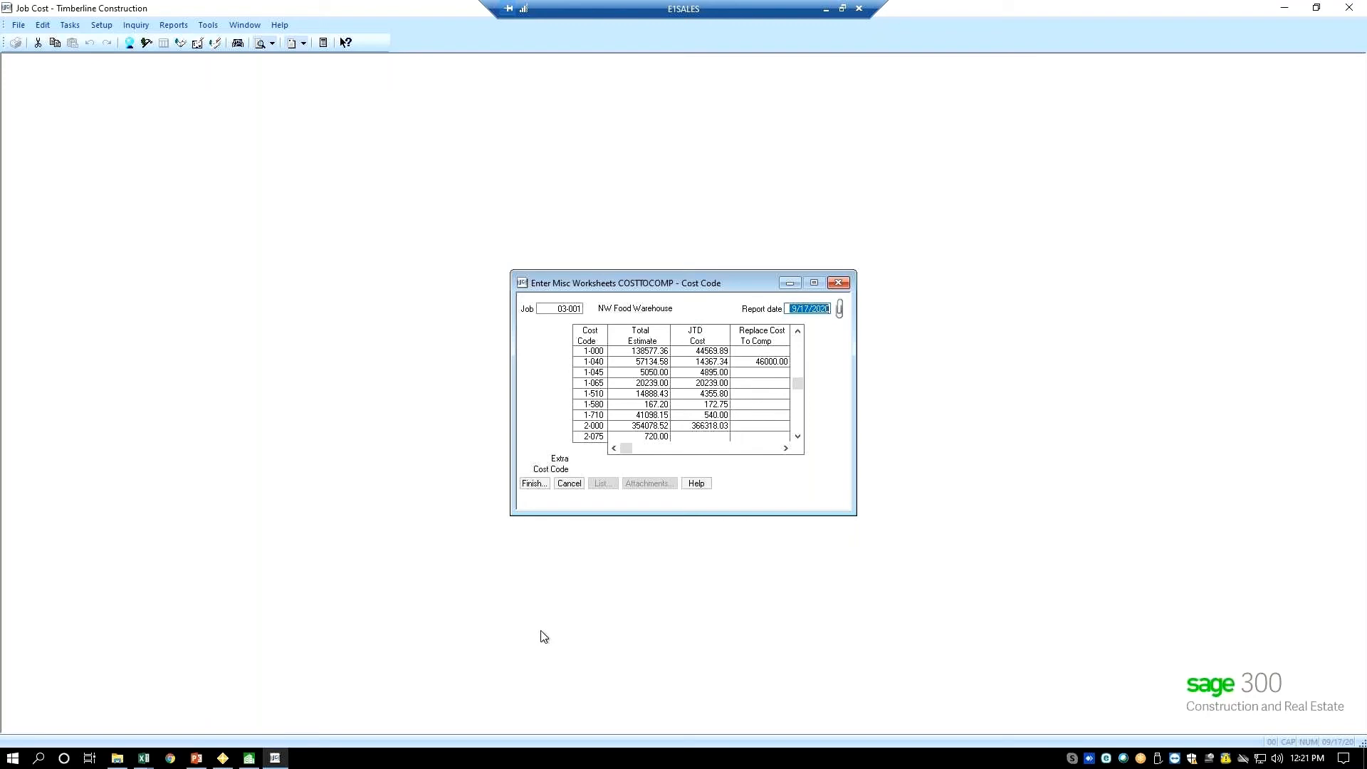
left_click(569, 490)
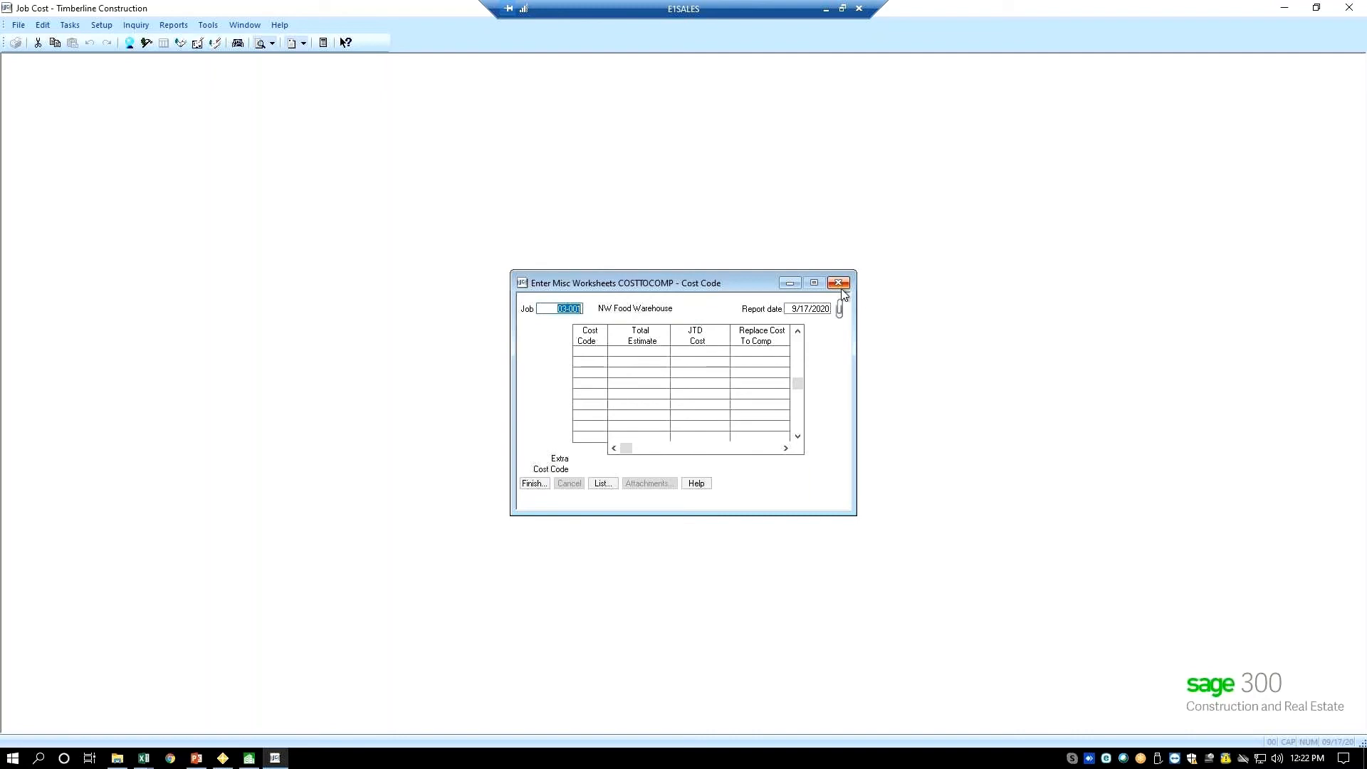
left_click(534, 485)
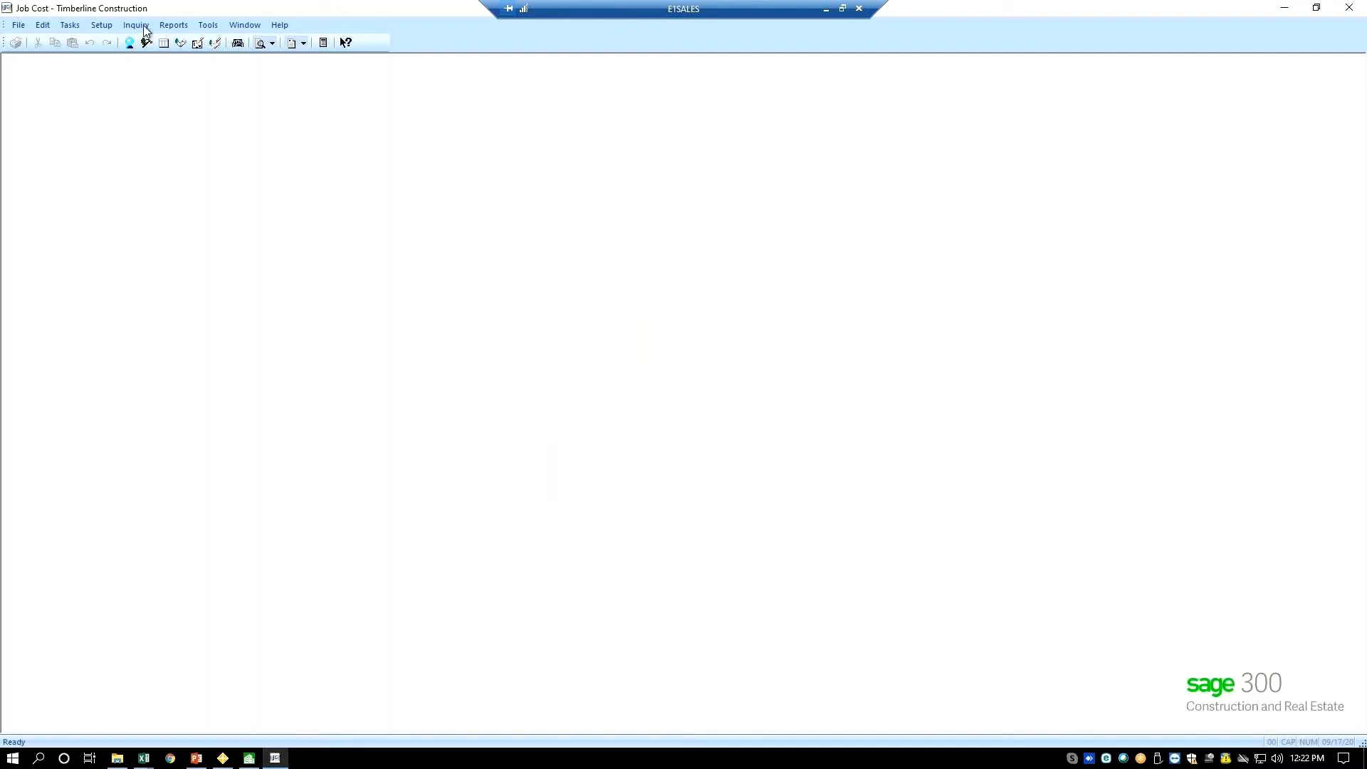
Open Cost Code Setup and bring up cost code 1-040 Coordination of job 03-001
left_click(105, 27)
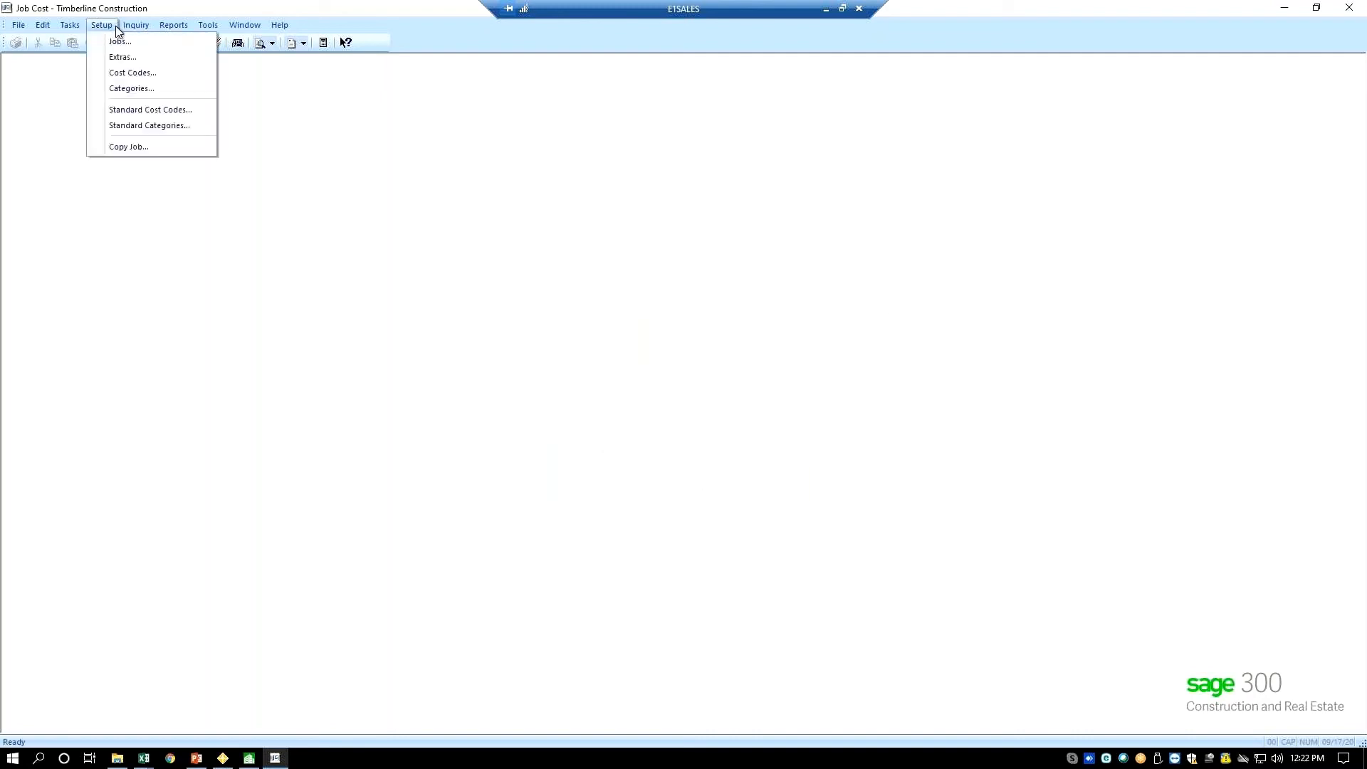
left_click(116, 27)
left_click(114, 27)
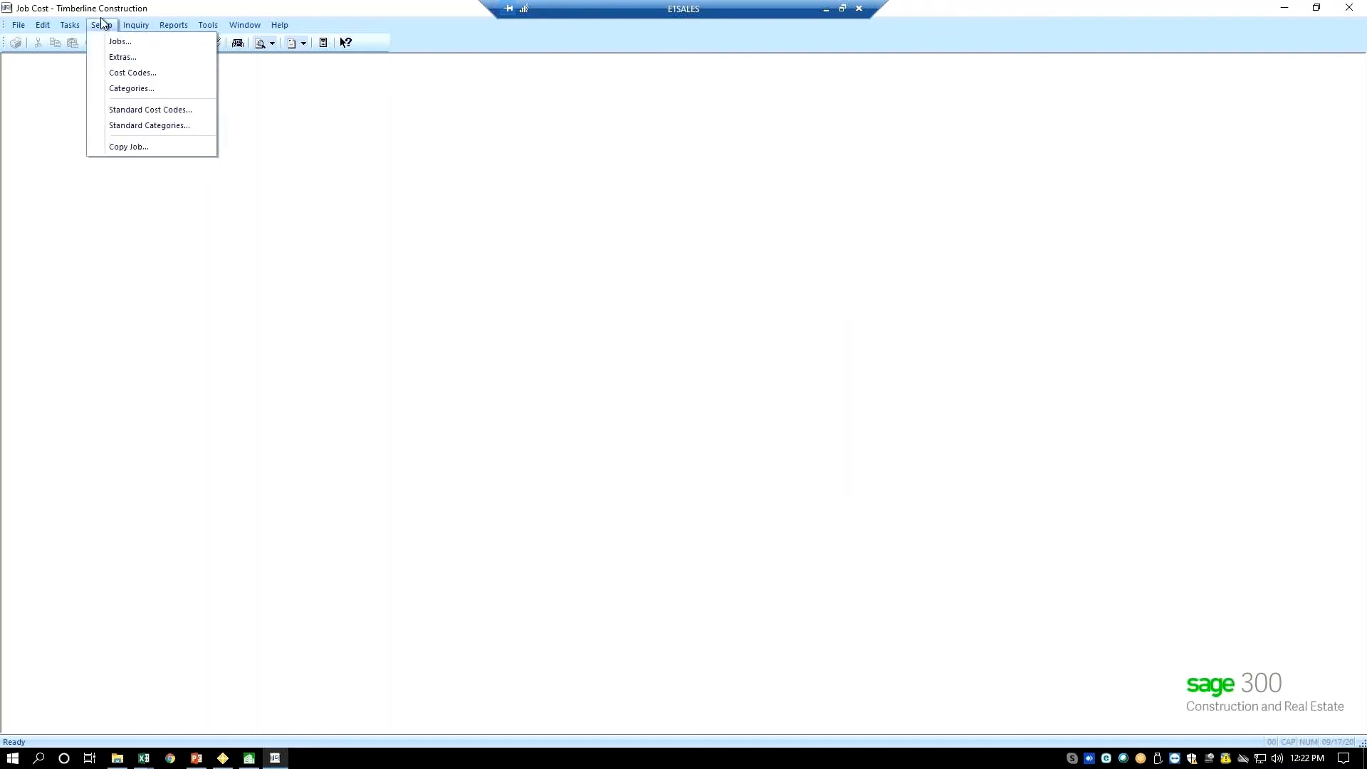
left_click(128, 74)
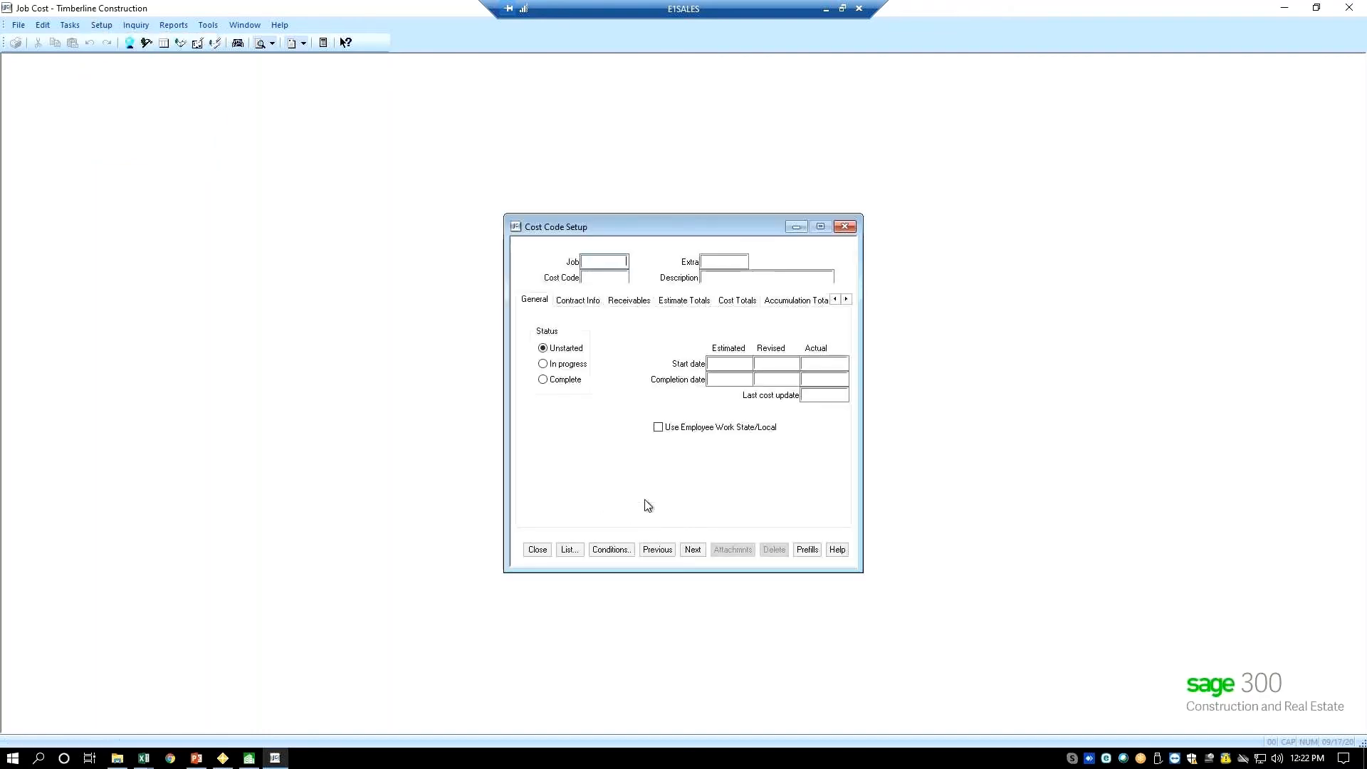
left_click(693, 550)
Check the MW and Custom Totals of cost code 1-040, including Cost at Comp and Cost to Comp, and close the setup
left_click(846, 299)
left_click(846, 299)
left_click(846, 299)
left_click(846, 299)
left_click(846, 299)
left_click(846, 300)
left_click(776, 300)
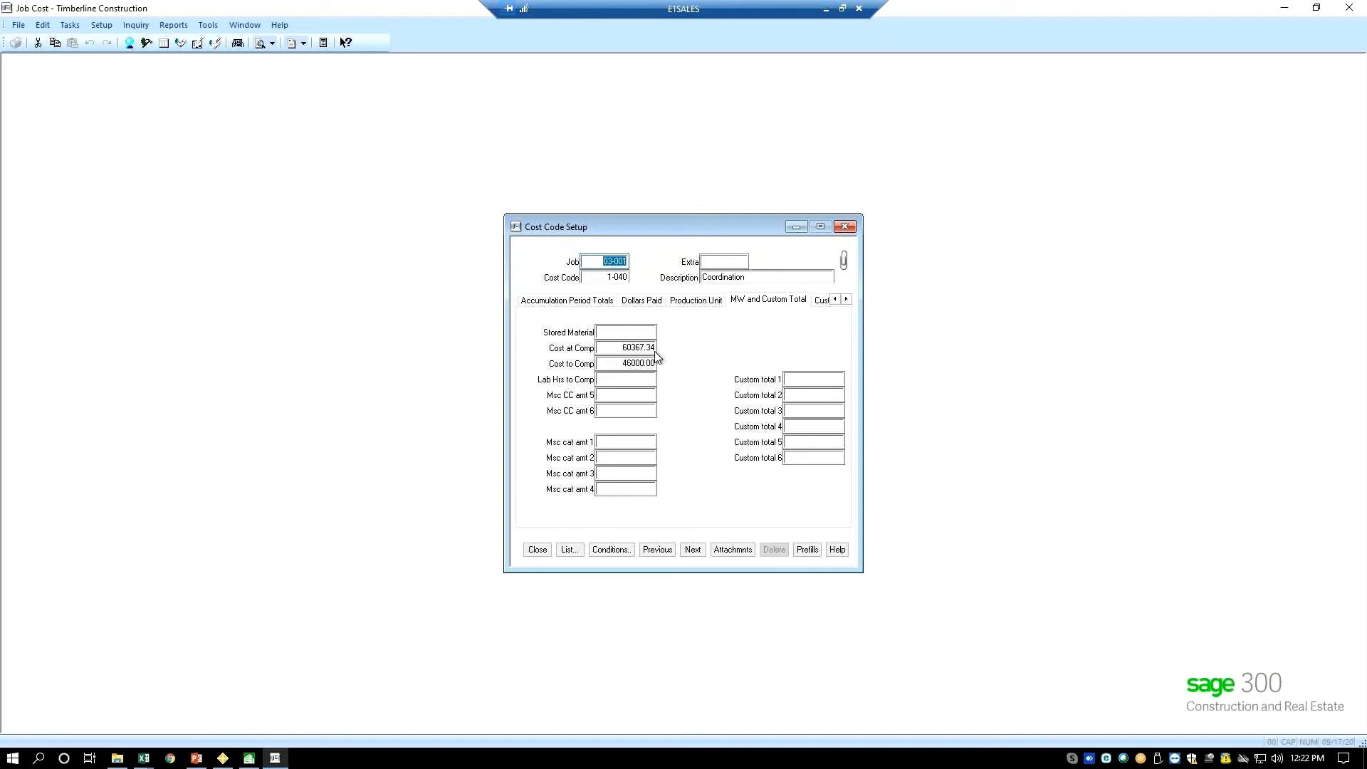
left_click(538, 550)
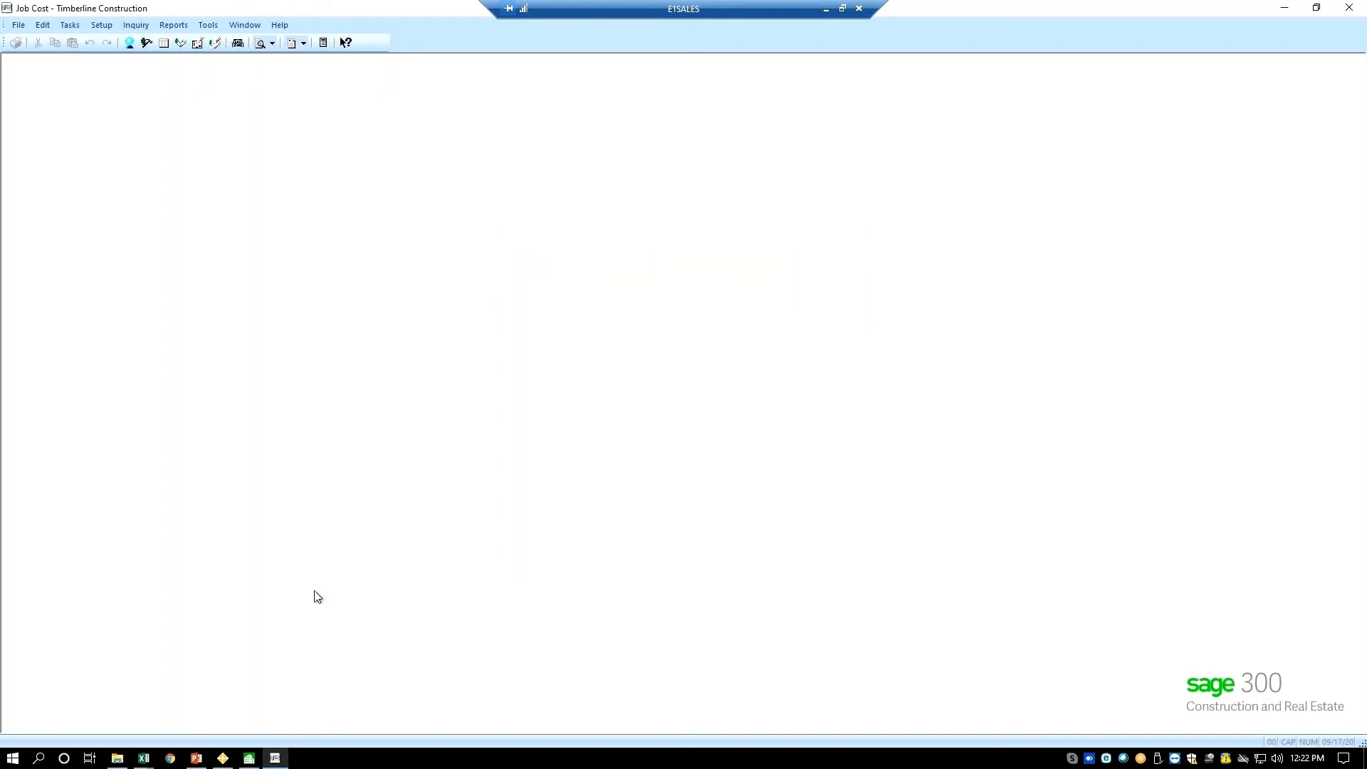
Switch to the JC Forecast by Cost Code workbook in Excel and move the remote session bar off its title
mouse_move(143, 764)
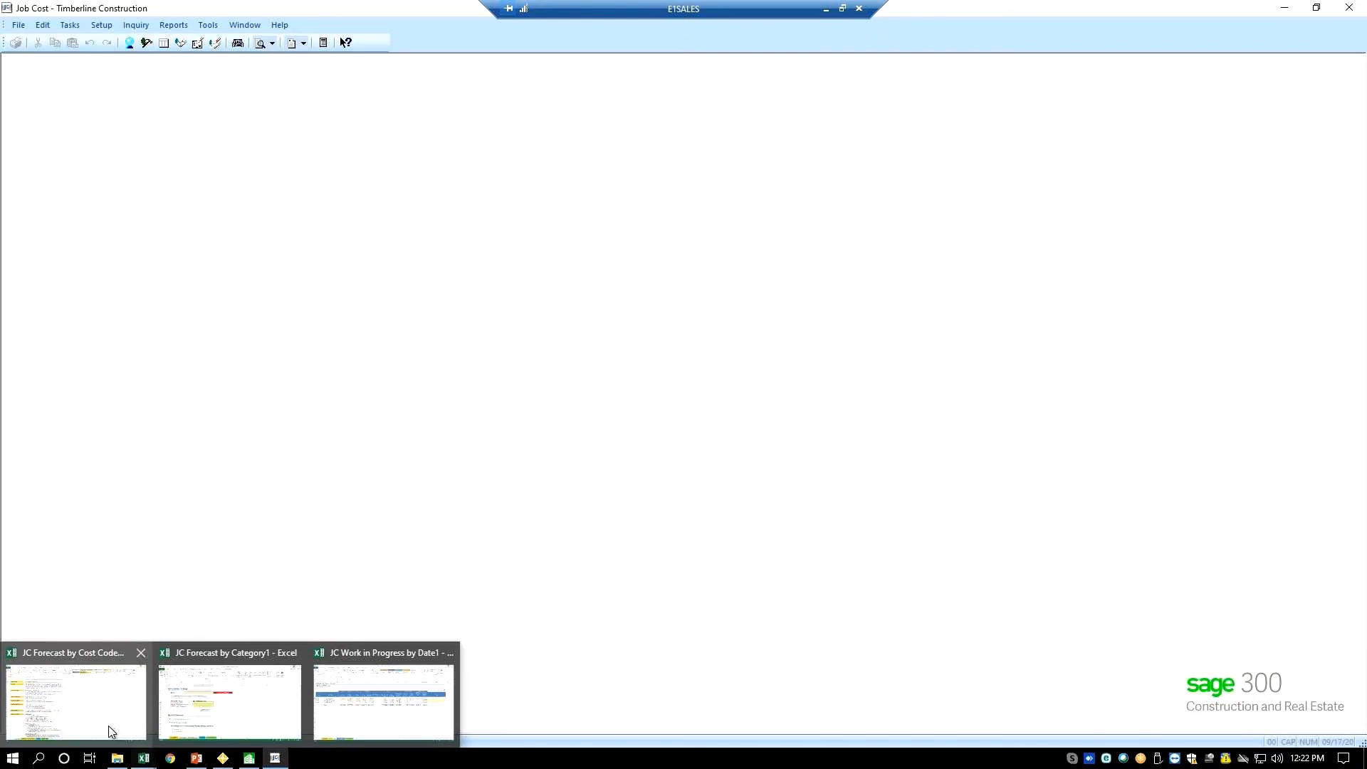
left_click(112, 731)
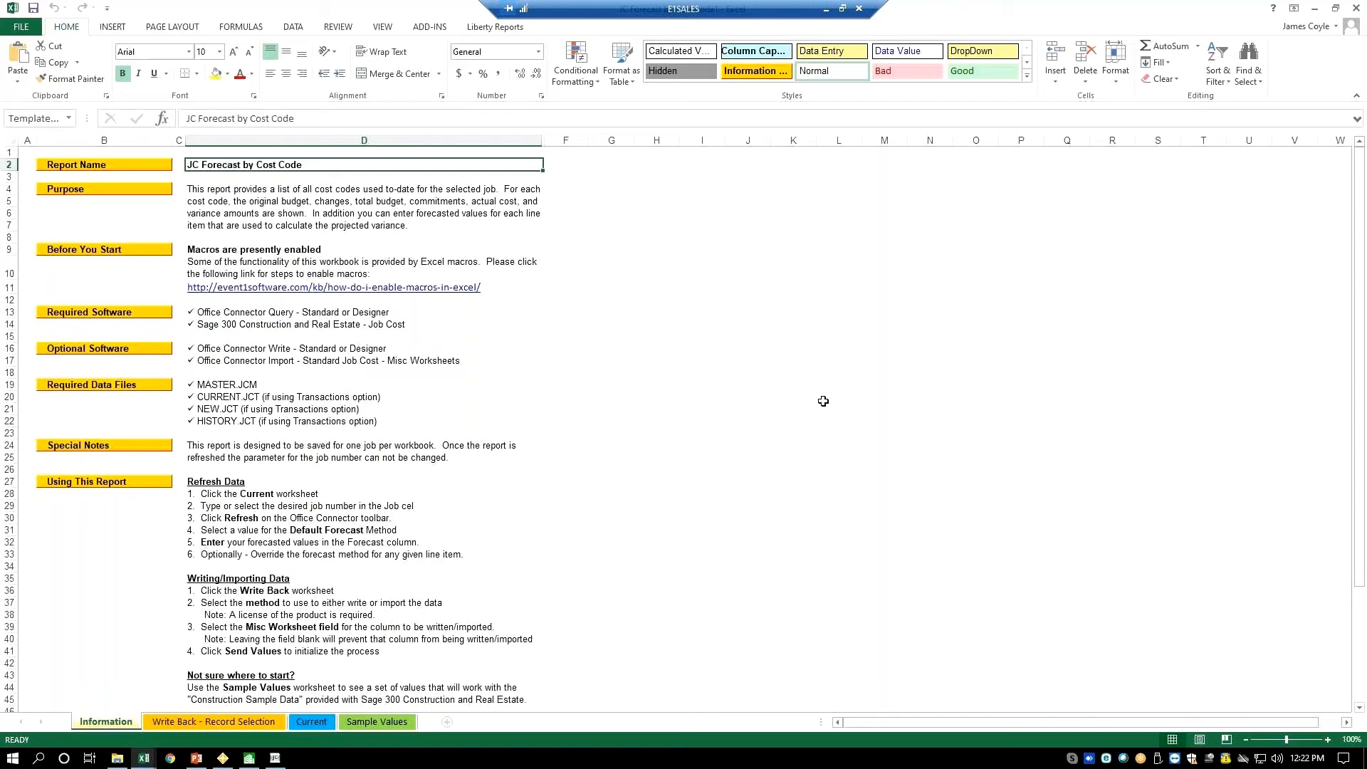
left_click_drag(726, 10, 979, 9)
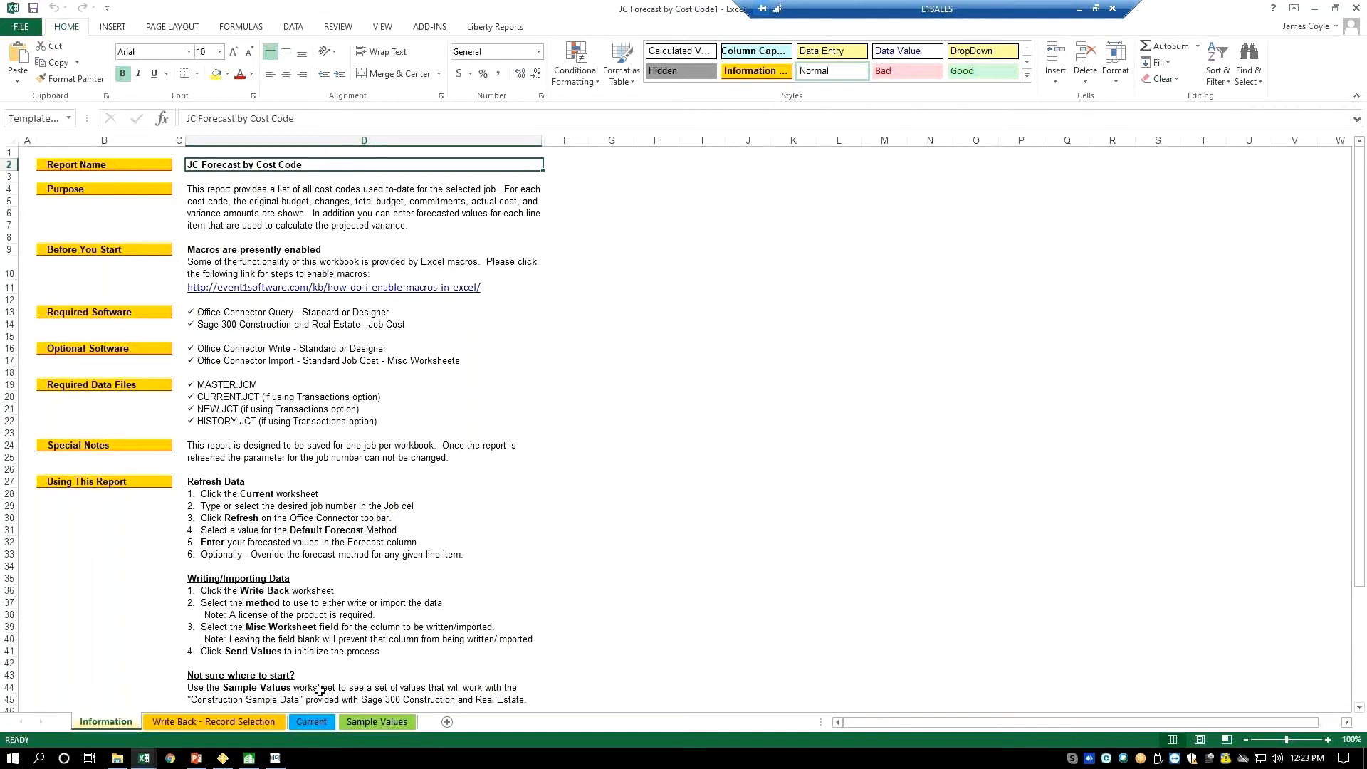
Set the method for sending values to Sage to Transactional using OC-Import on the Write Back - Record Selection sheet
left_click(226, 723)
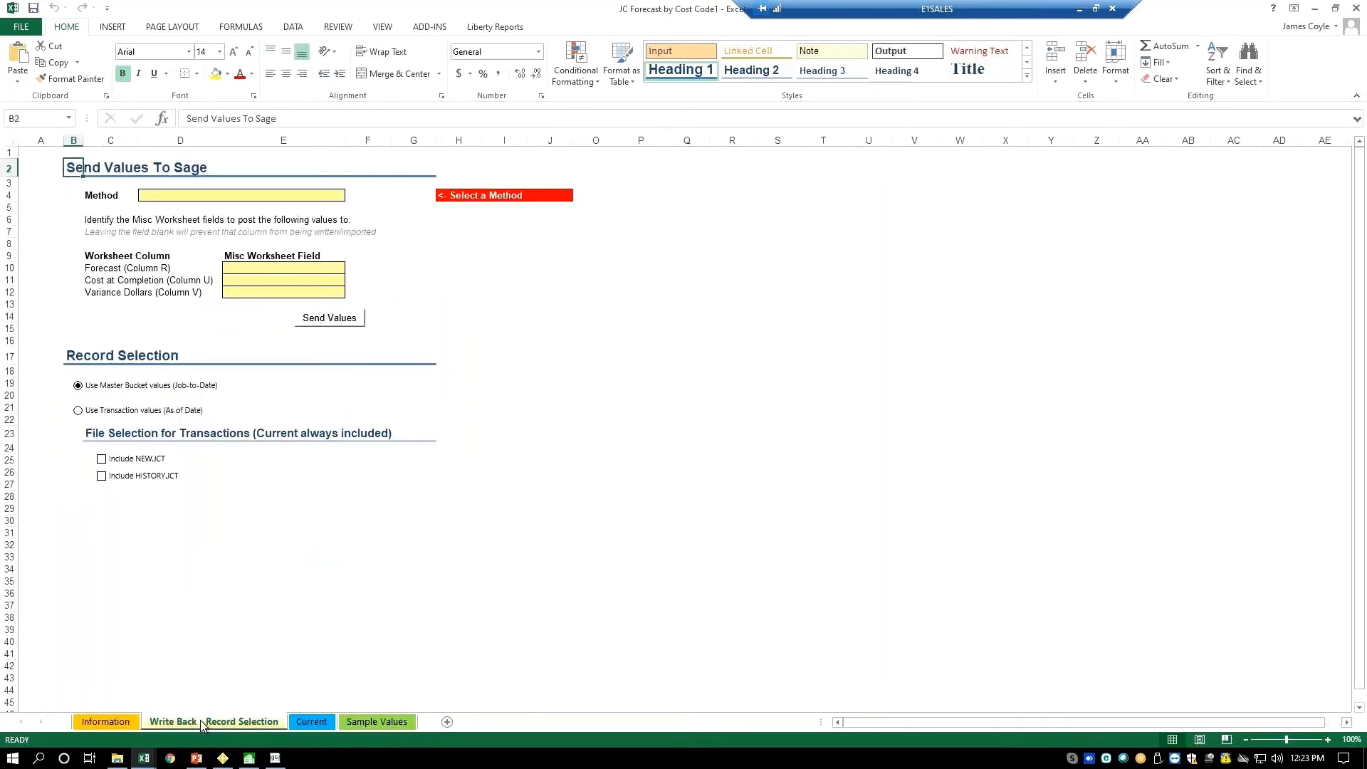
left_click(226, 196)
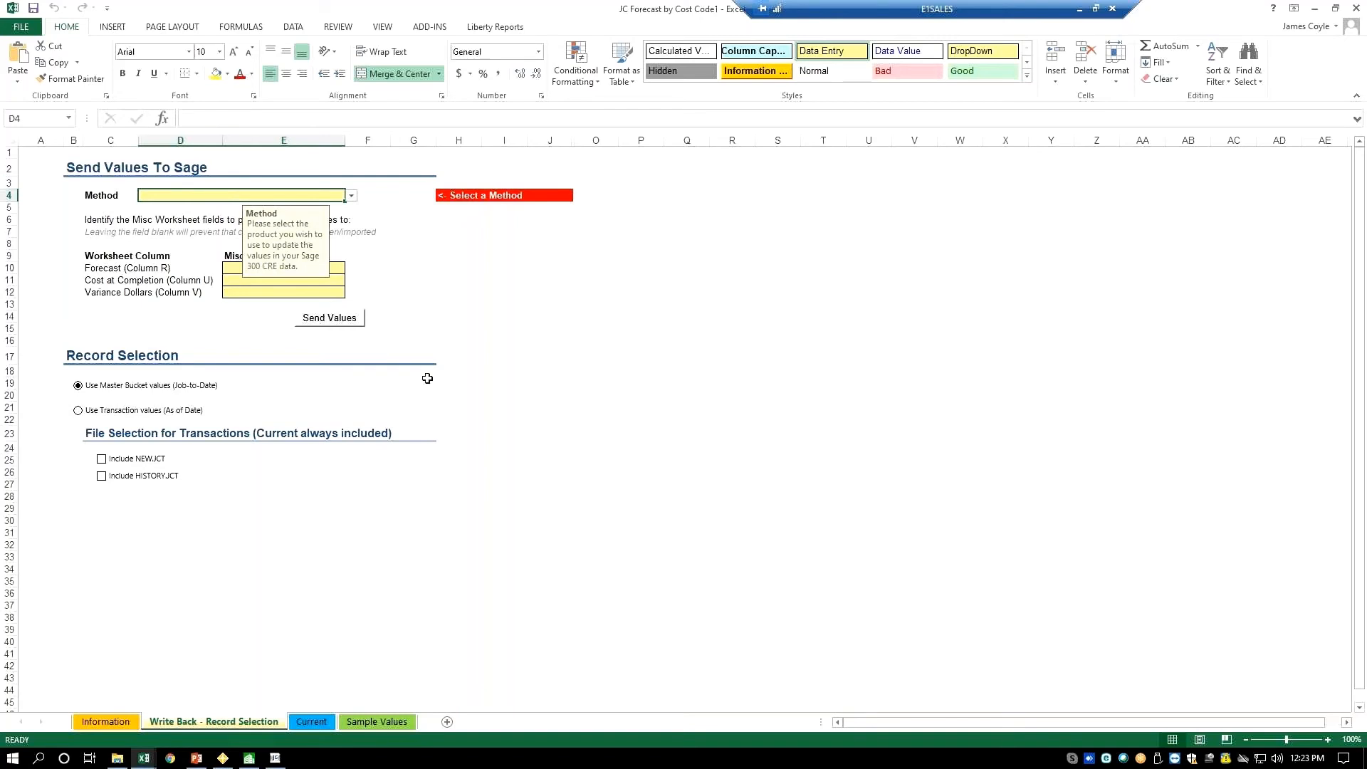
left_click(352, 198)
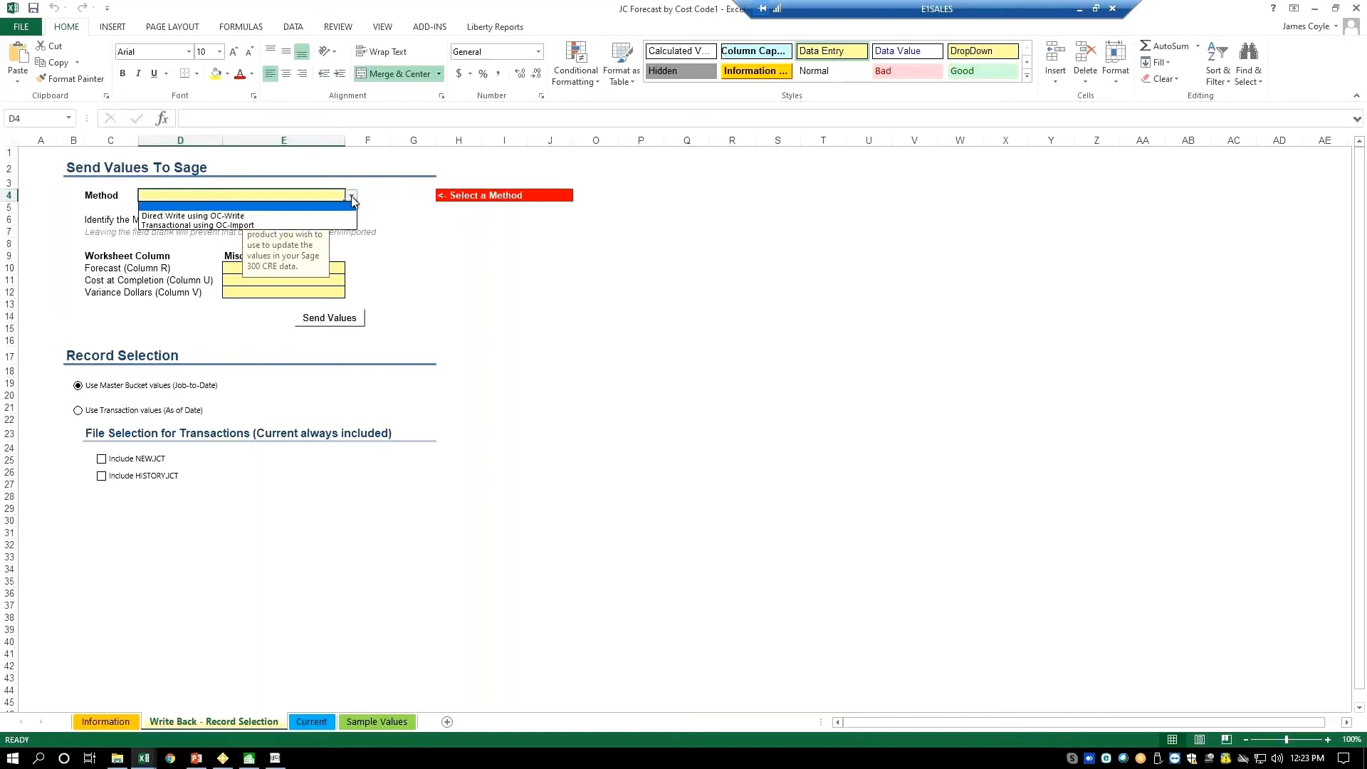
left_click(180, 226)
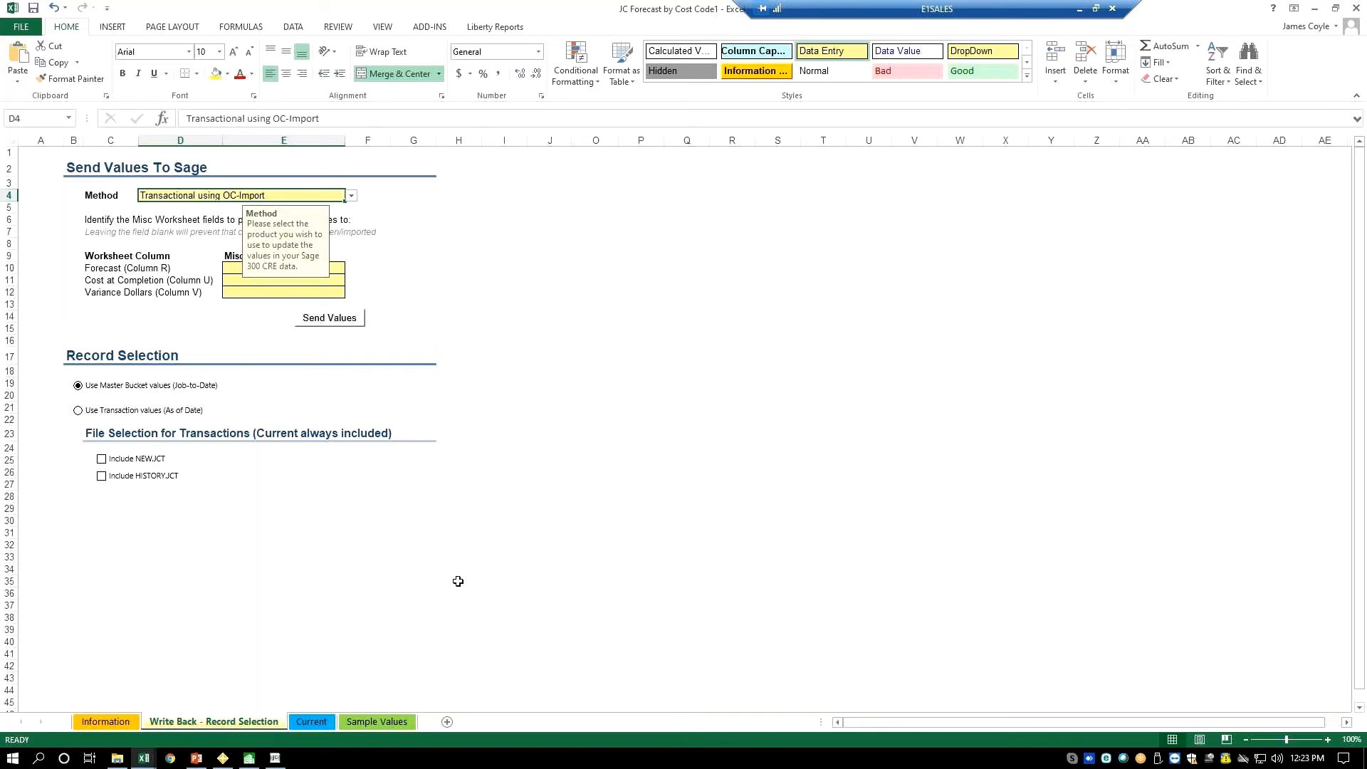
left_click(229, 271)
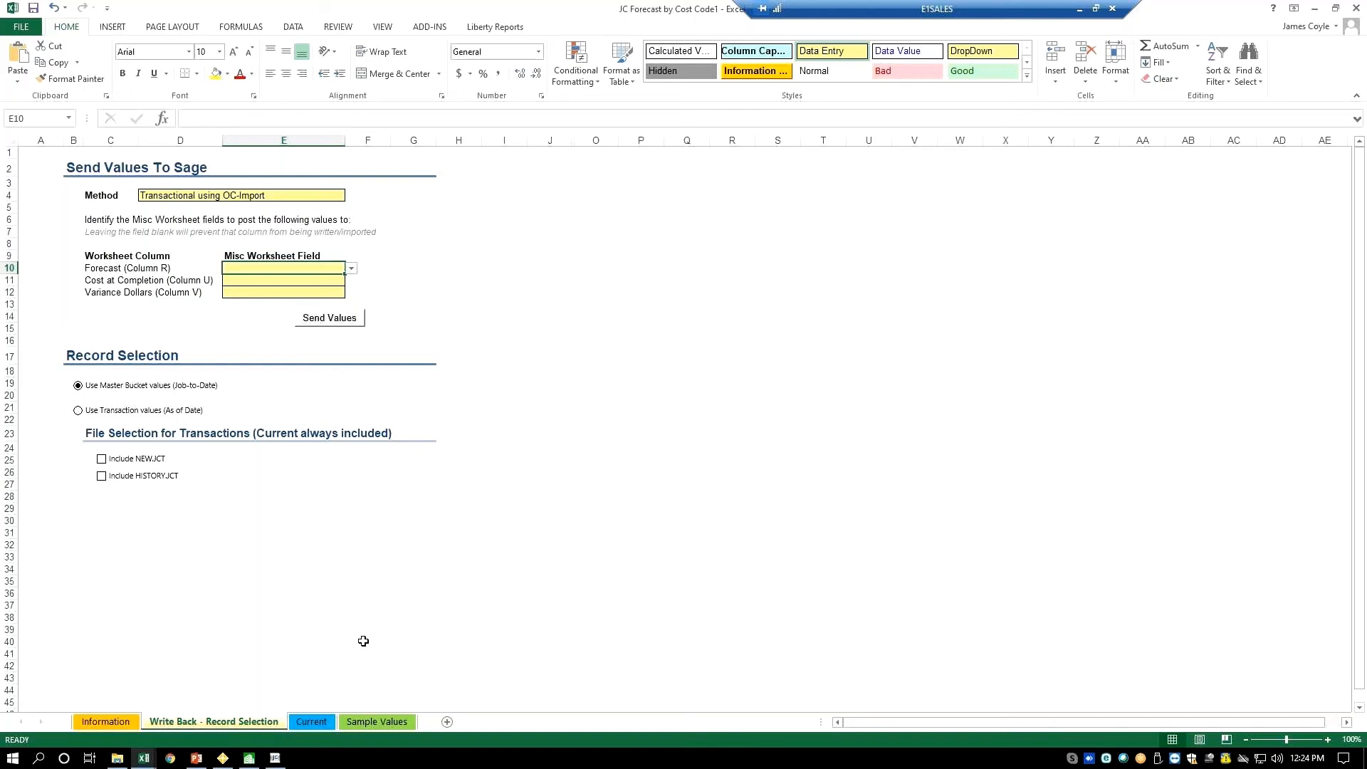
Select job 03-001 - NW Food Warehouse on the Current sheet and refresh the forecast data
left_click(311, 722)
left_click(129, 234)
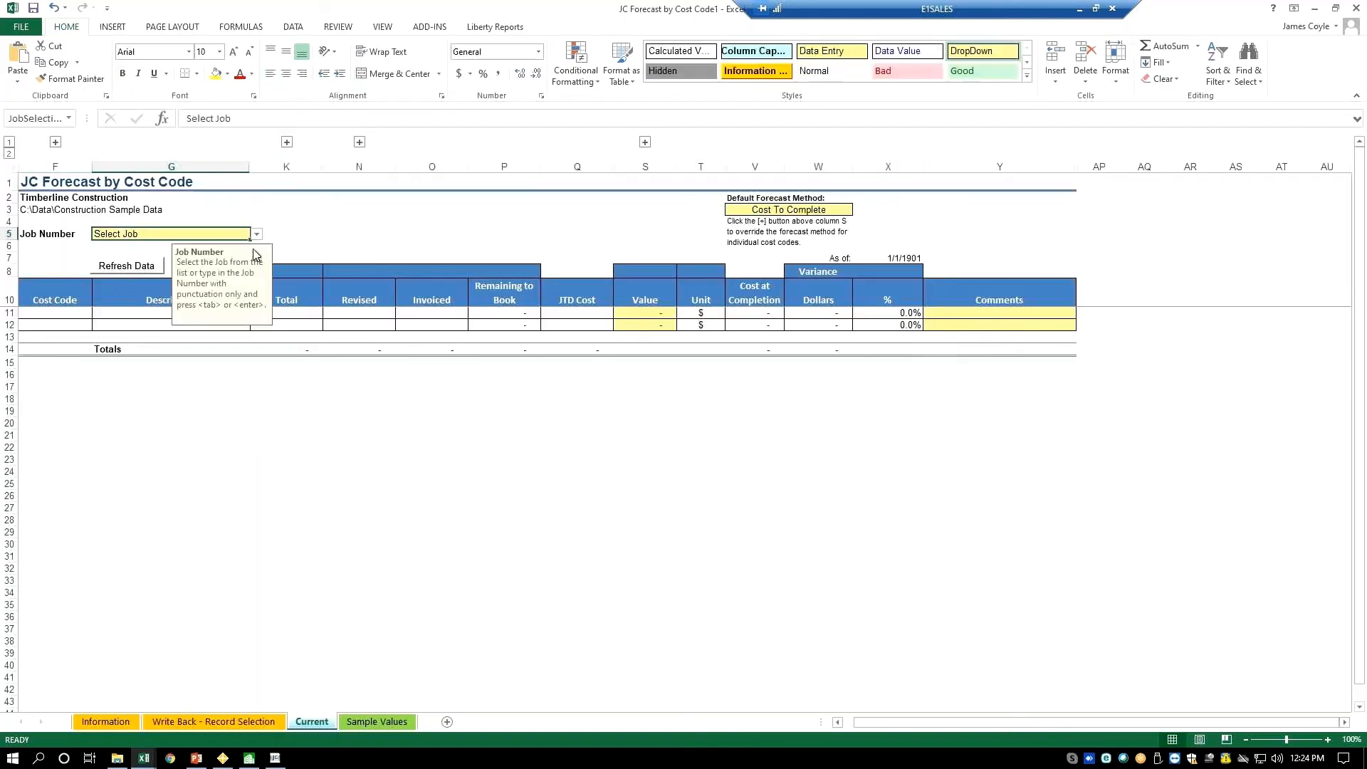
left_click(257, 238)
left_click(192, 254)
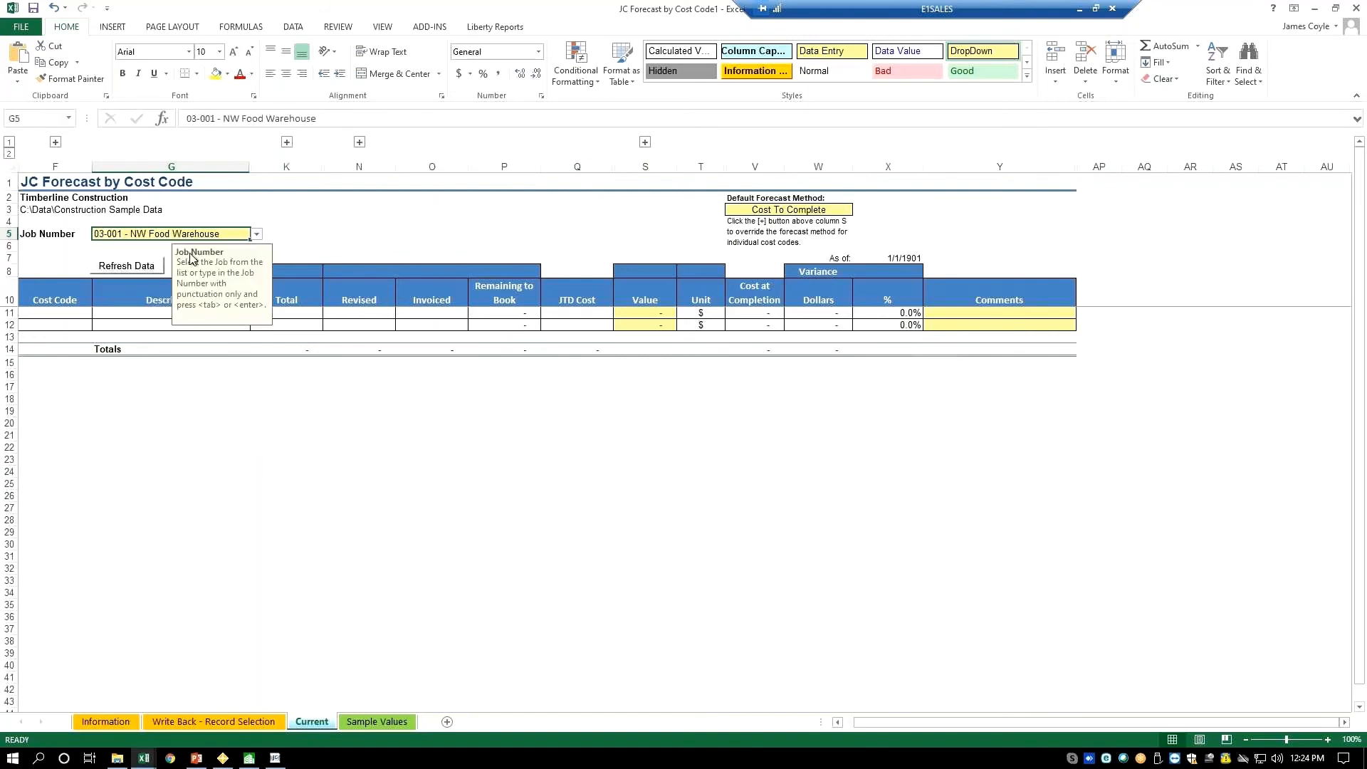
left_click(124, 268)
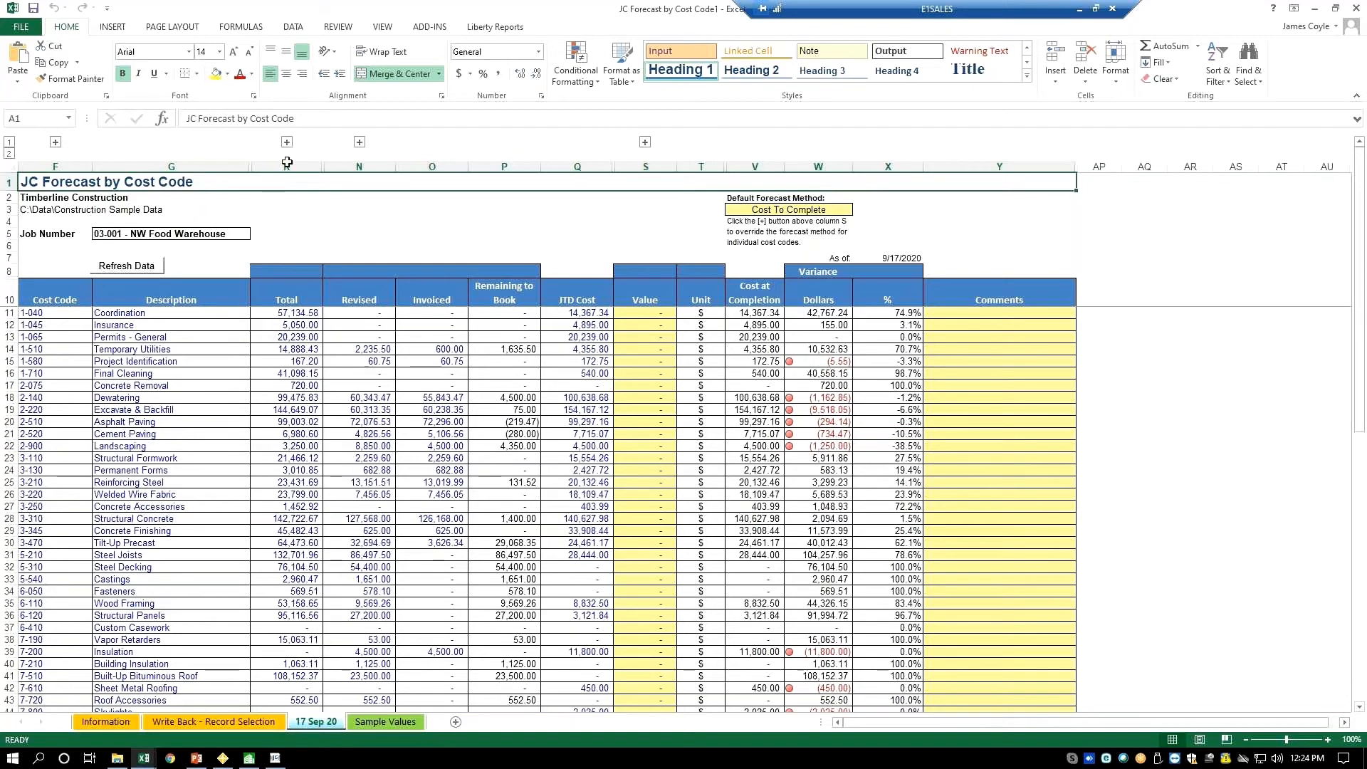
Expand the Estimate and Commitments column groups and select the Default Forecast Method cell
left_click(287, 142)
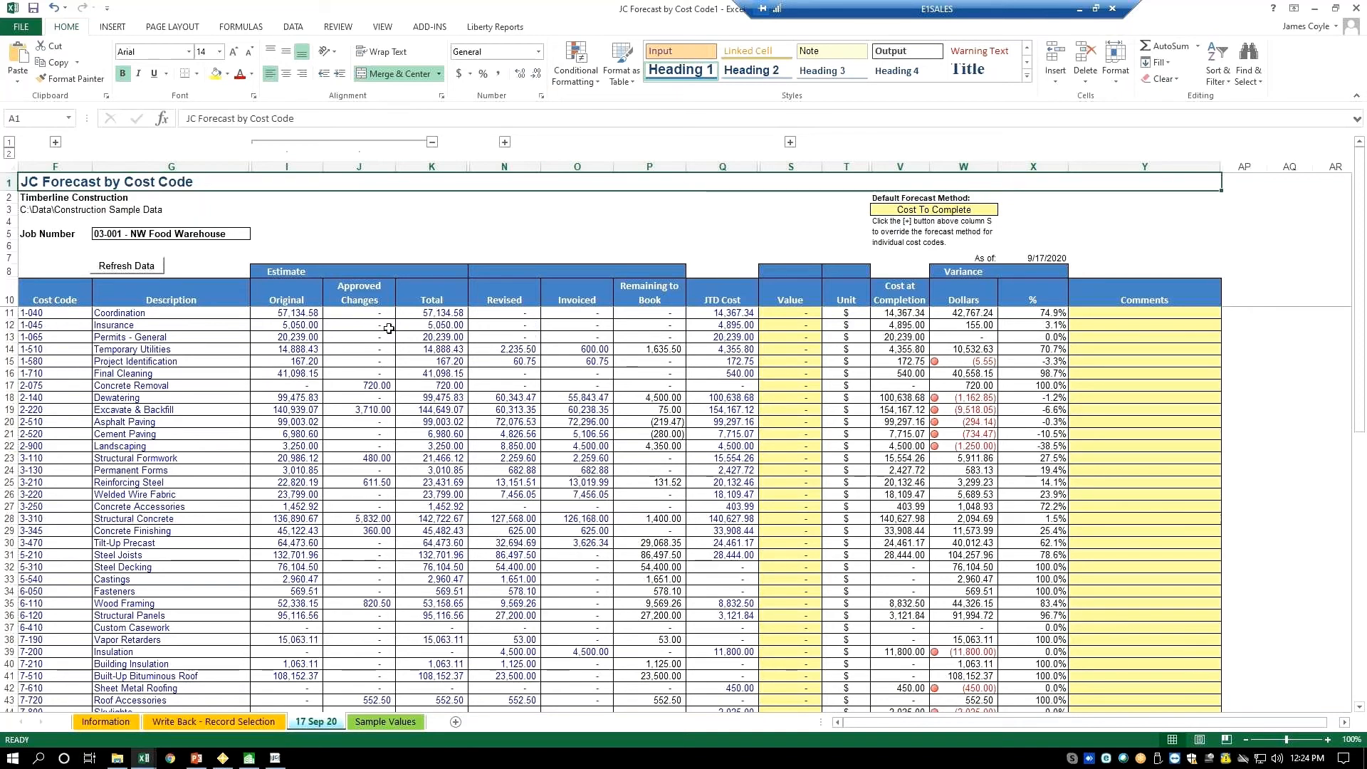
left_click(505, 141)
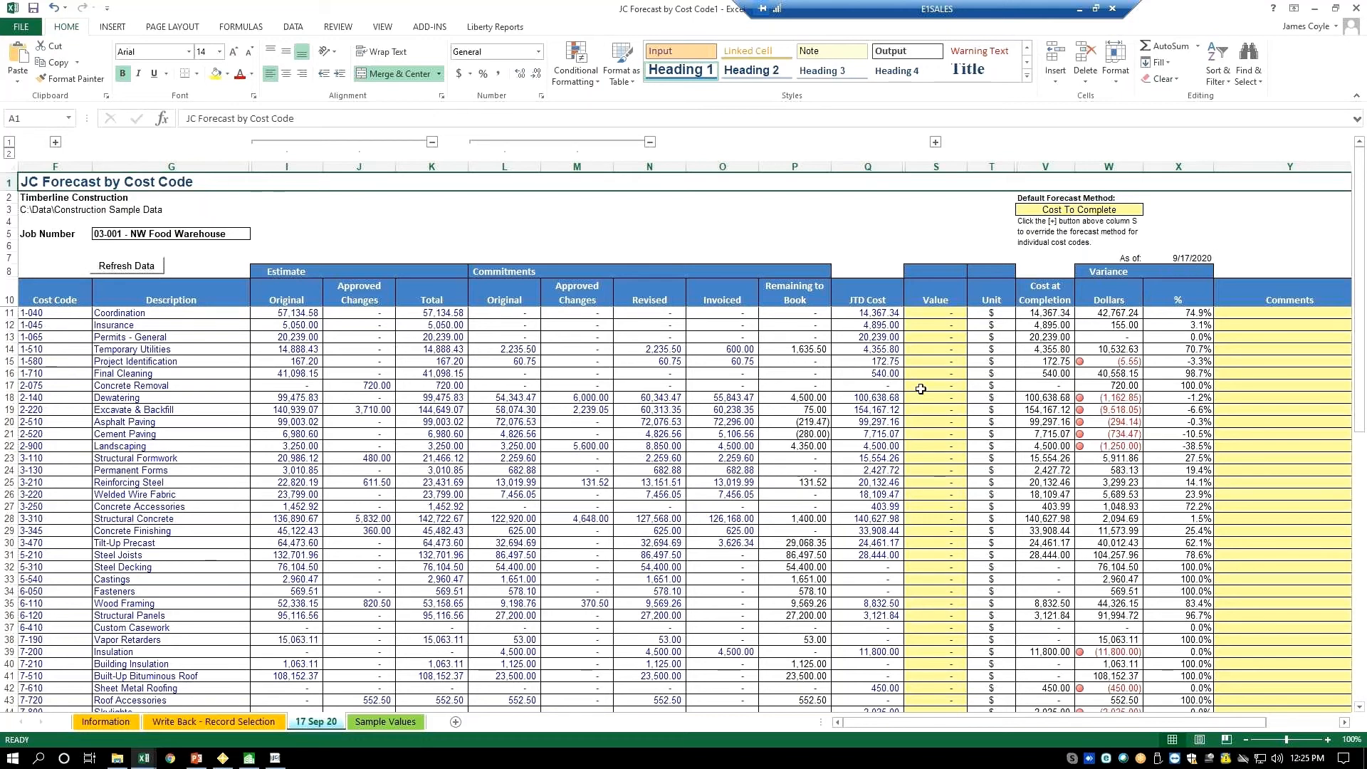
left_click(1057, 210)
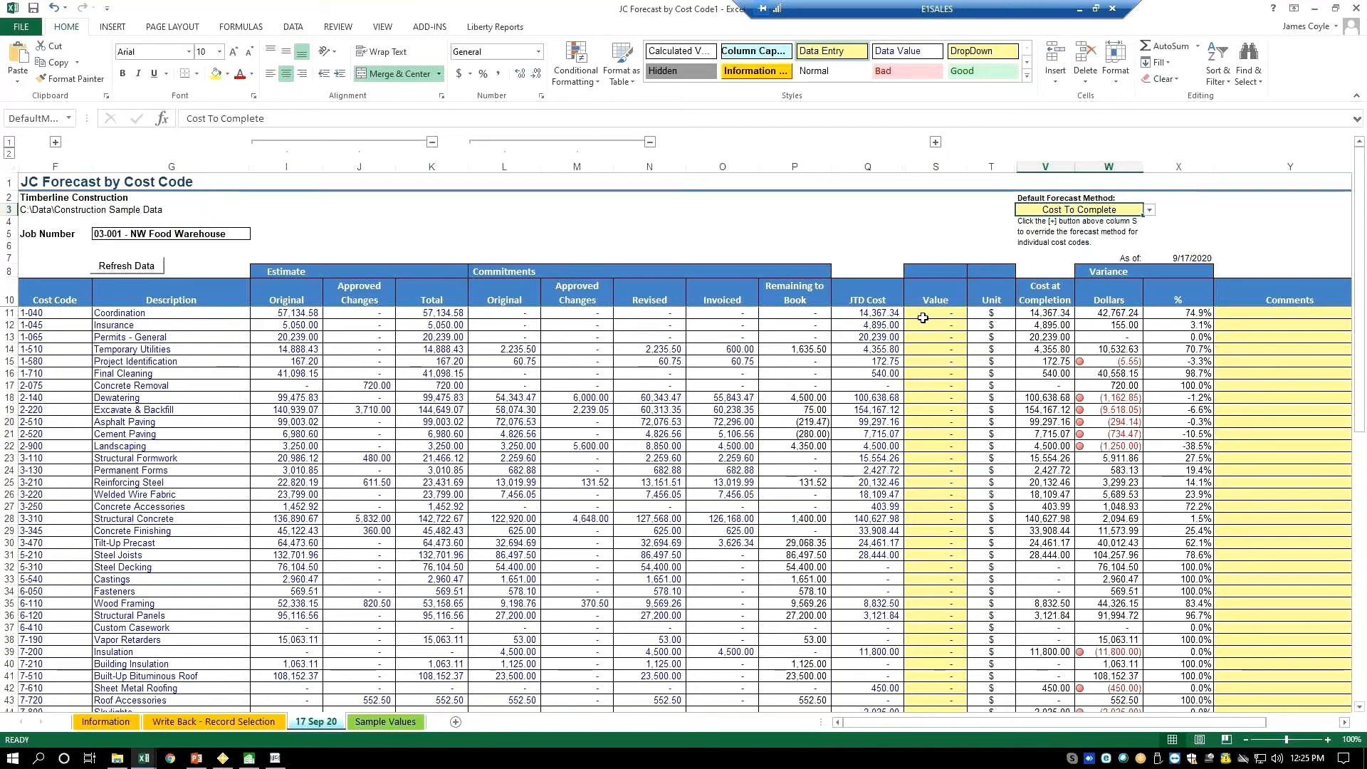
Enter a forecast value of 42000 for cost code 1-040 Coordination with the comment "Cost savings from XXX"
left_click(922, 318)
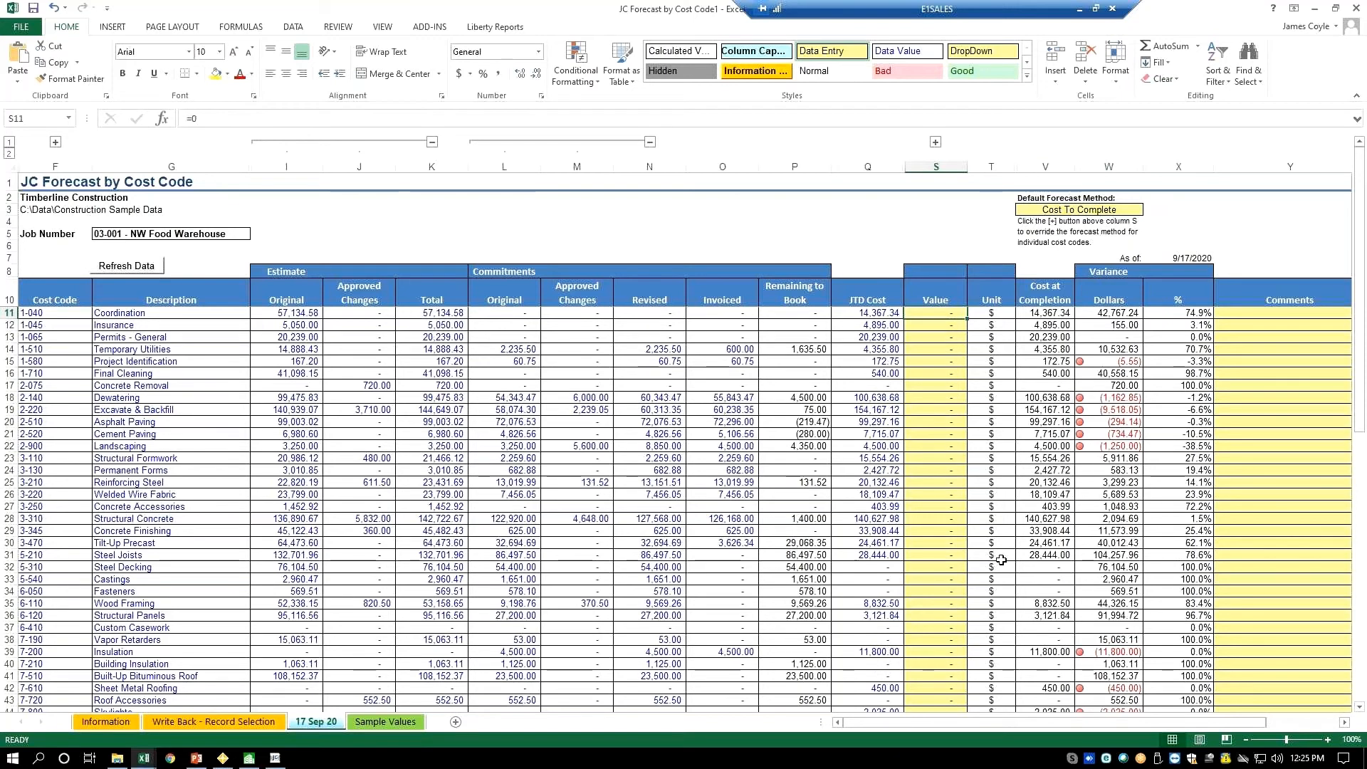
type("42000.")
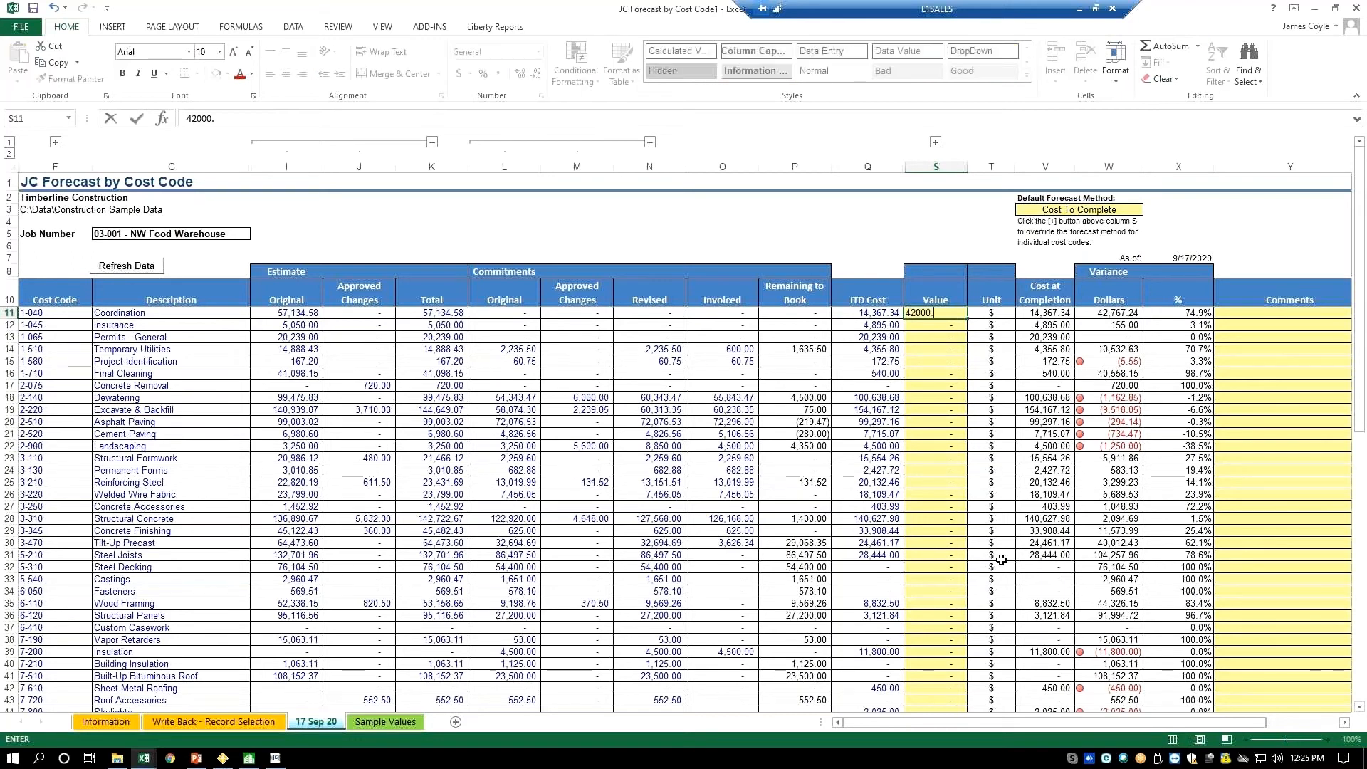
key("Return")
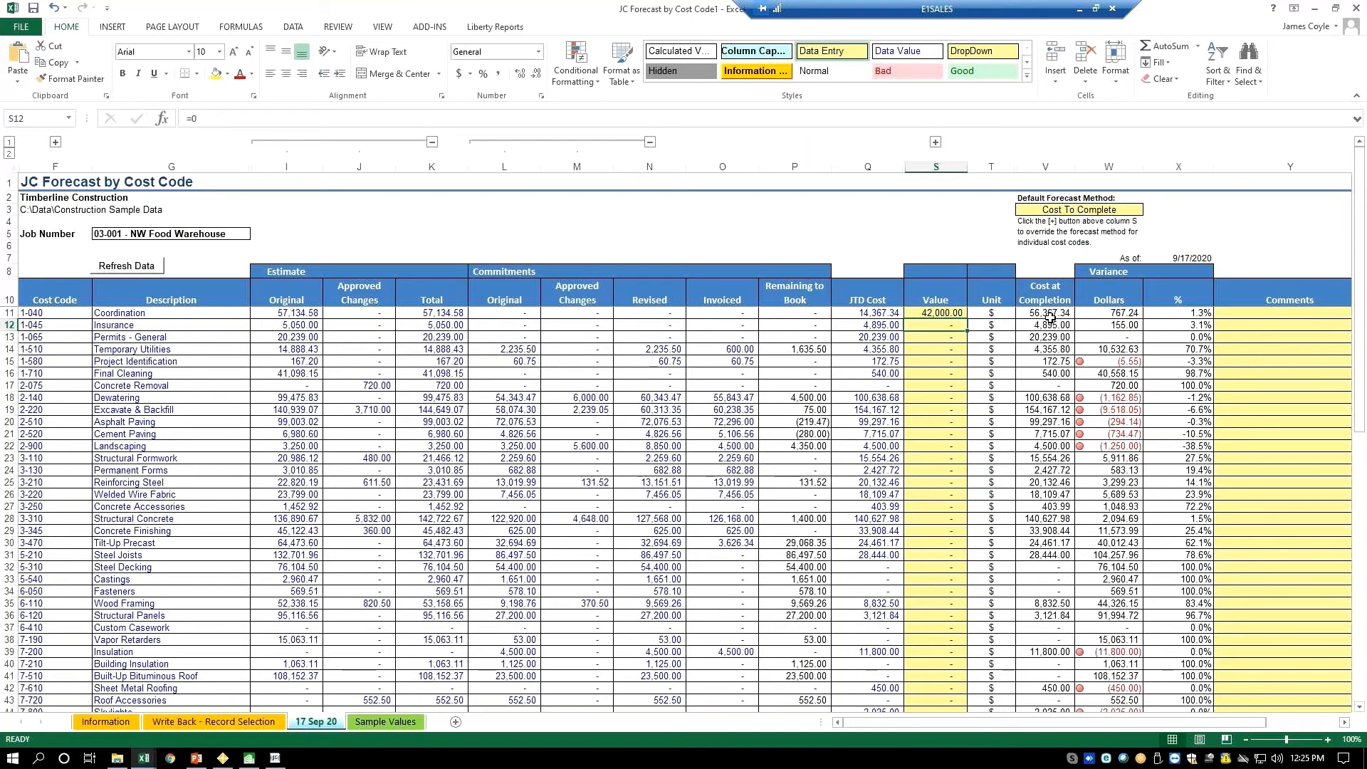
left_click(1261, 315)
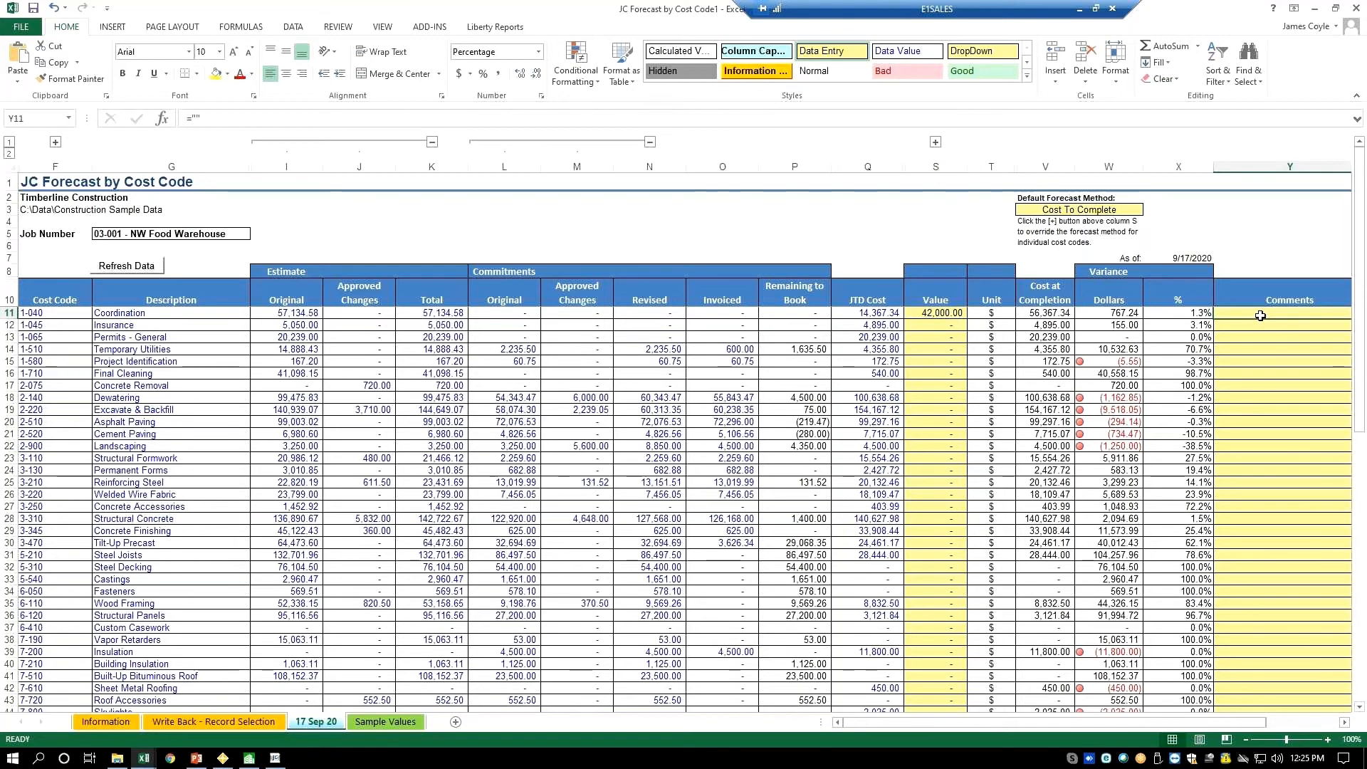
type("Cost savings from")
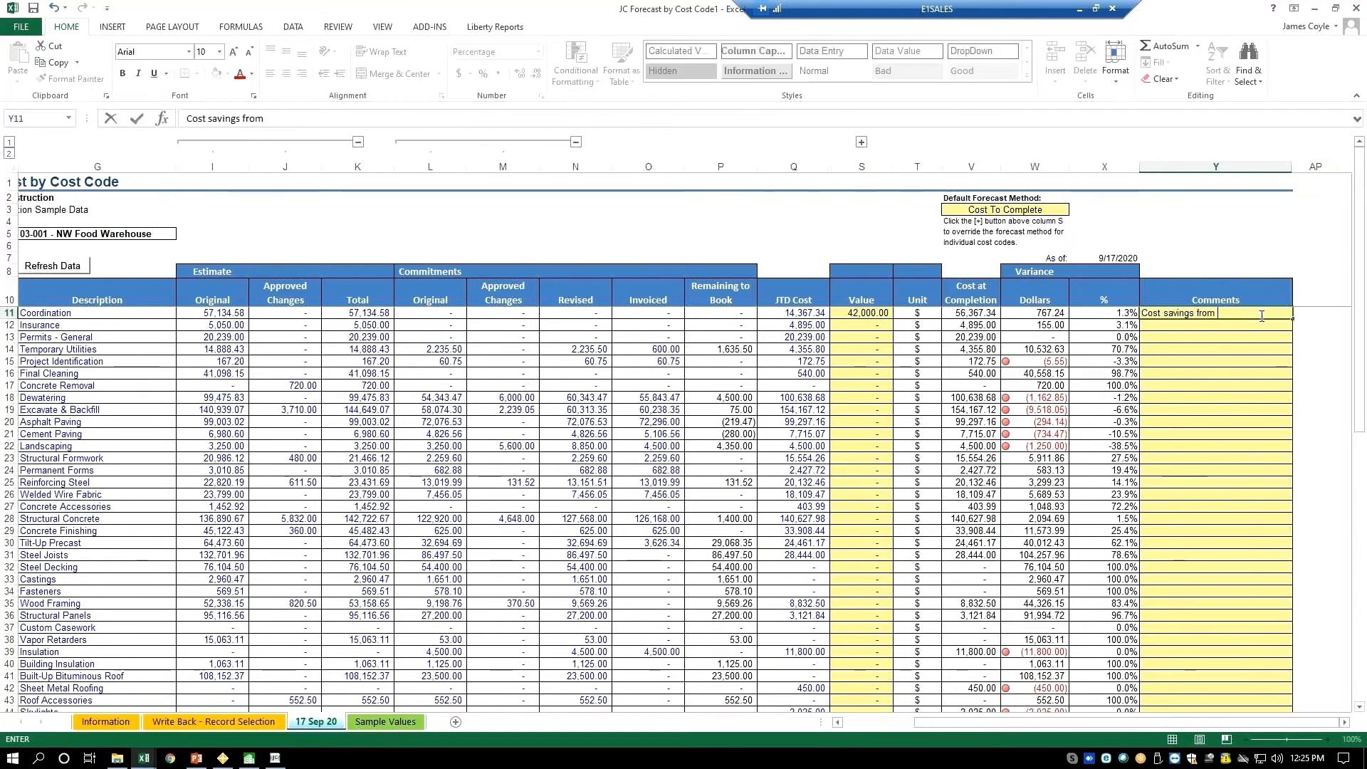
type(" XXX")
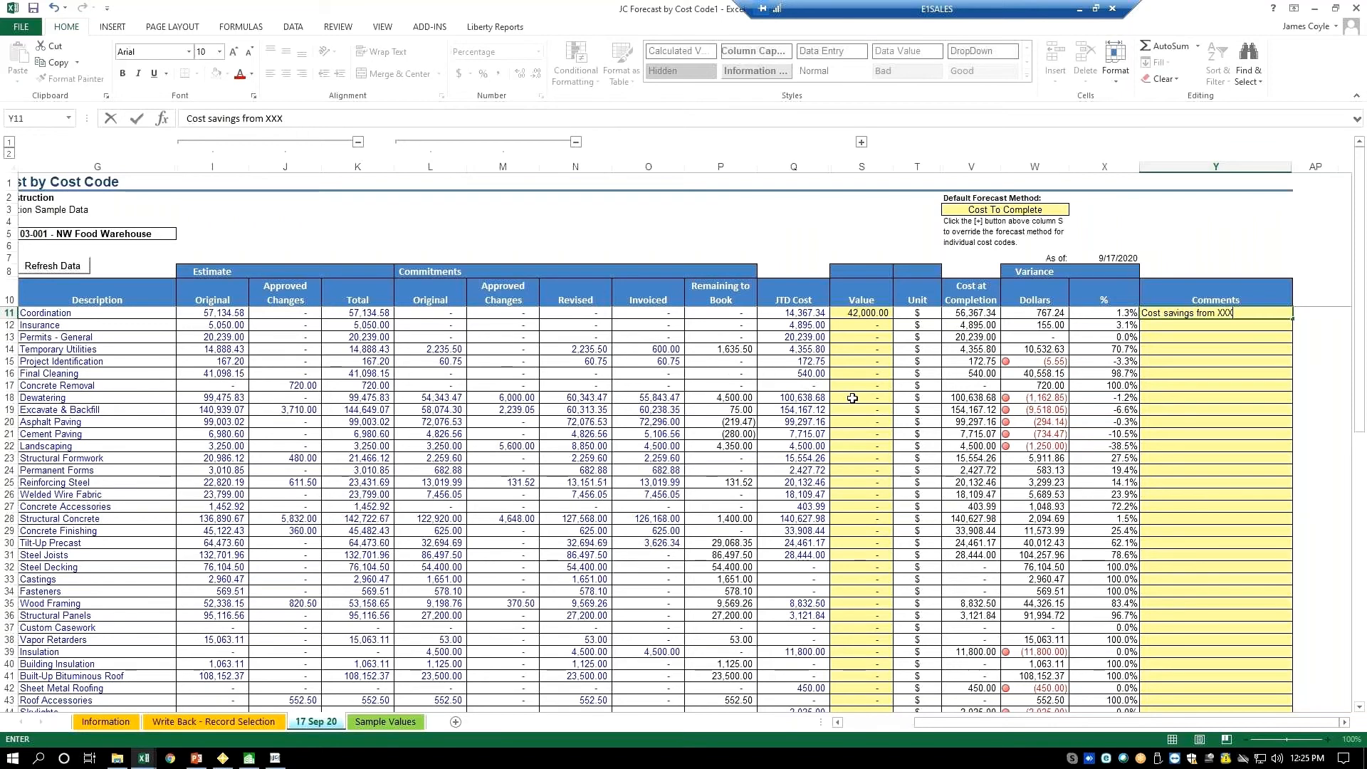
Enter a forecast value of 5000 for the Dewatering cost code and select its comment cell
left_click(853, 399)
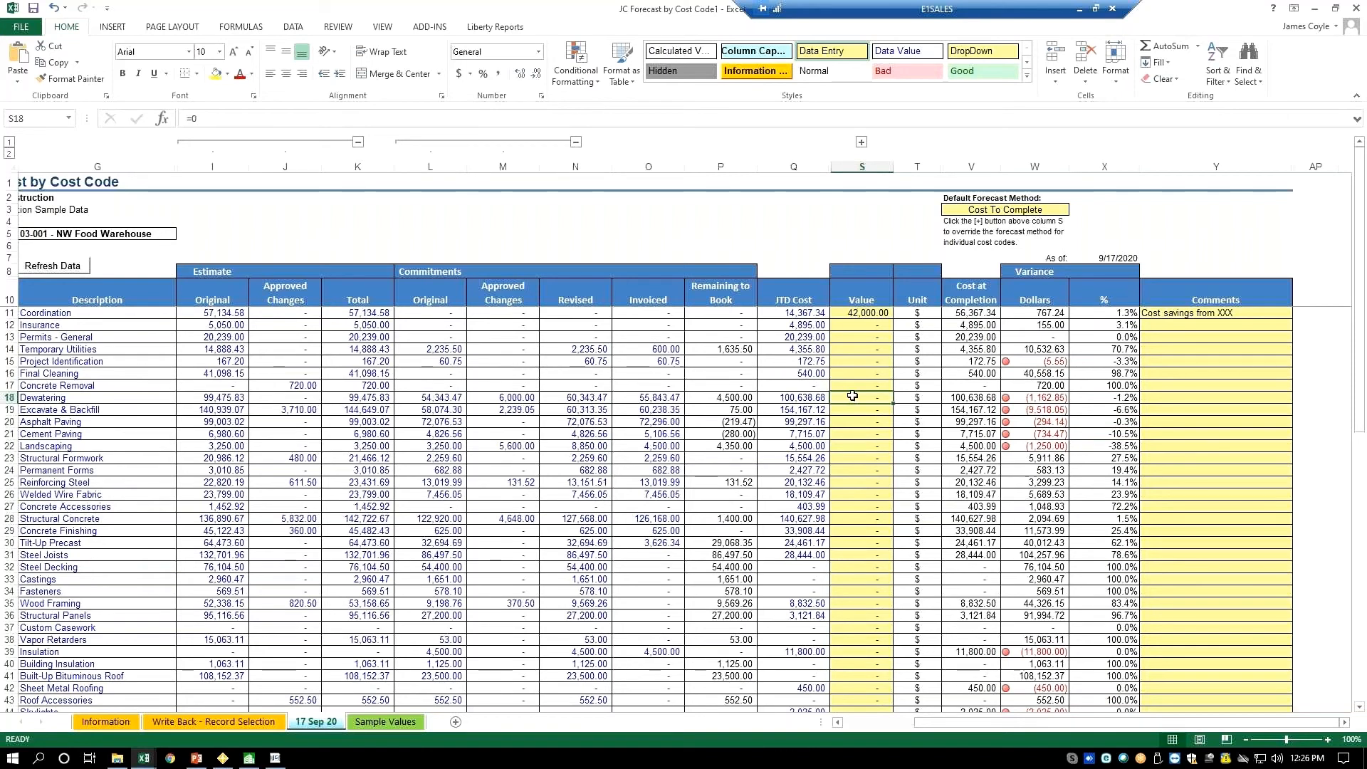
type("5000.")
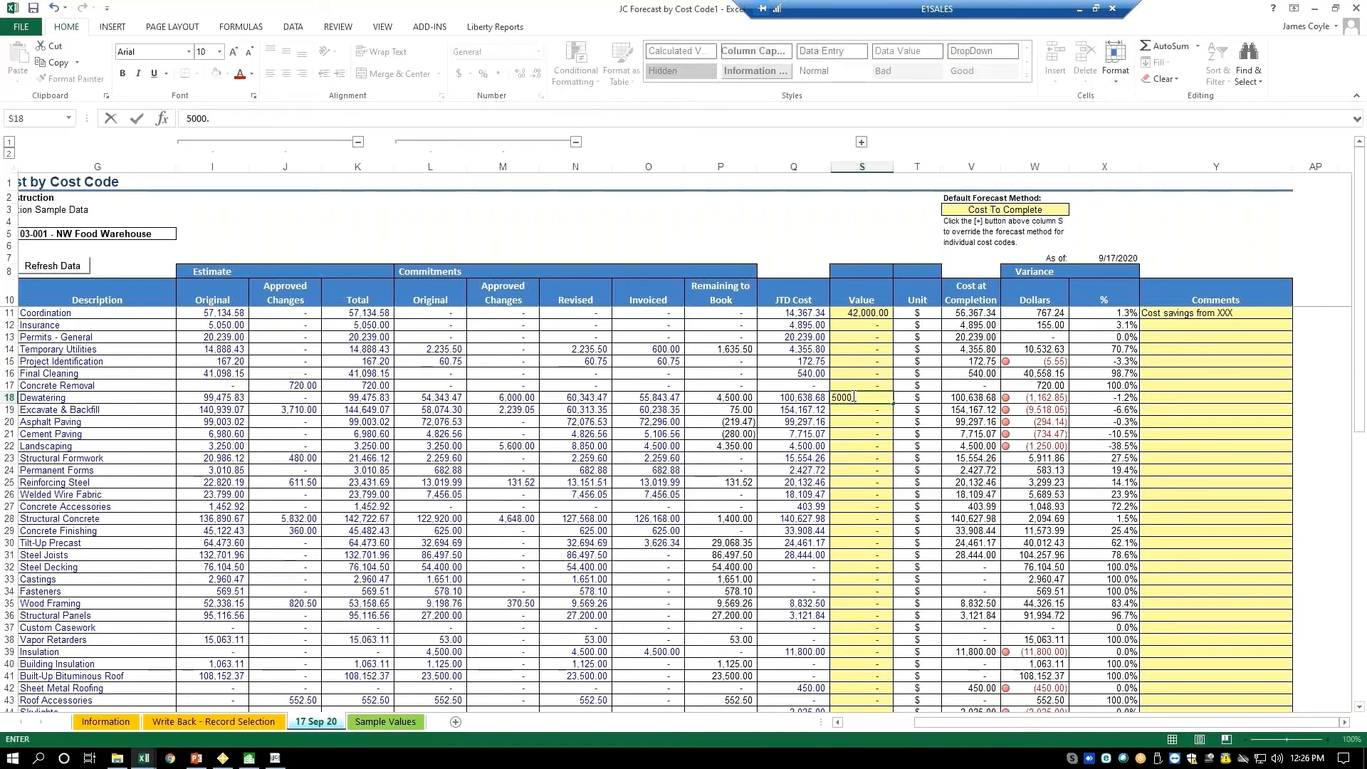
key("Return")
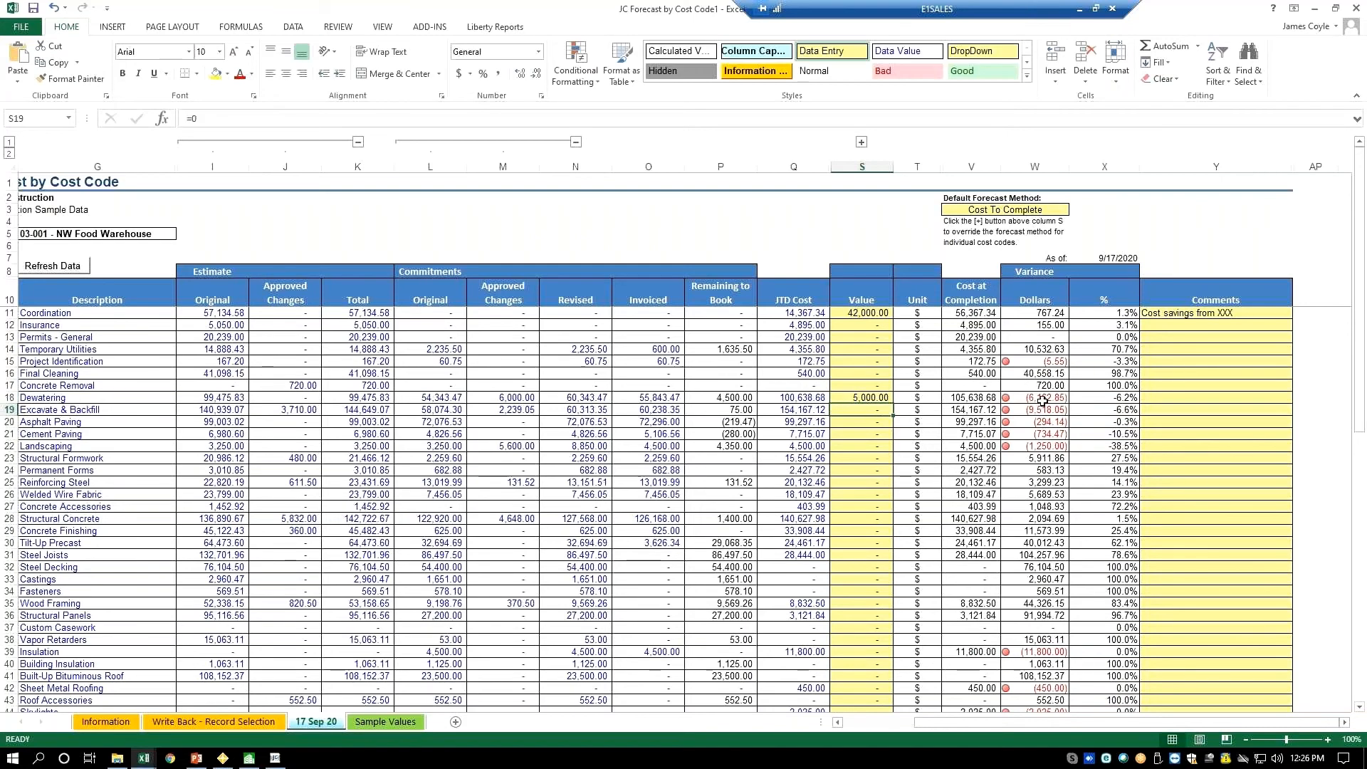
left_click(1178, 399)
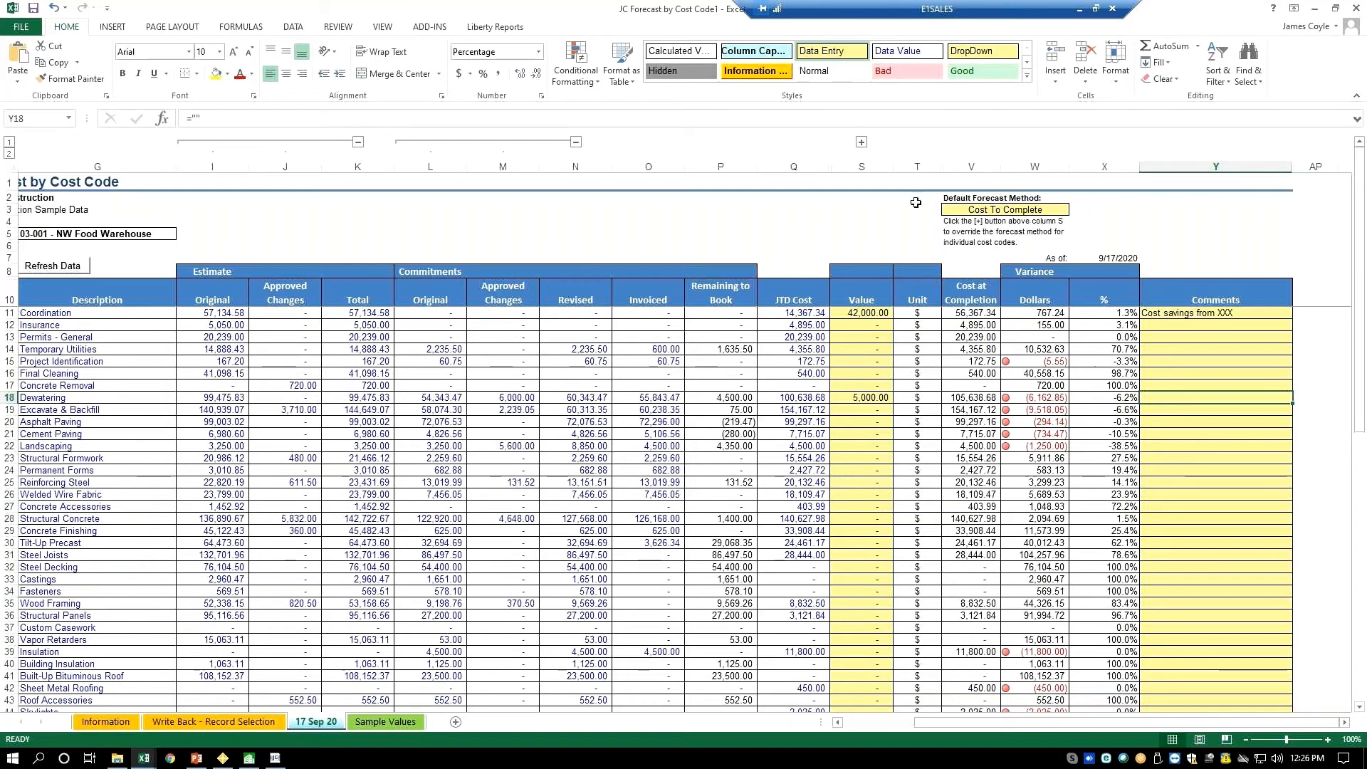
Expand the forecast method column, set Steel Joists to Percent Complete, and select its value cell
left_click(862, 143)
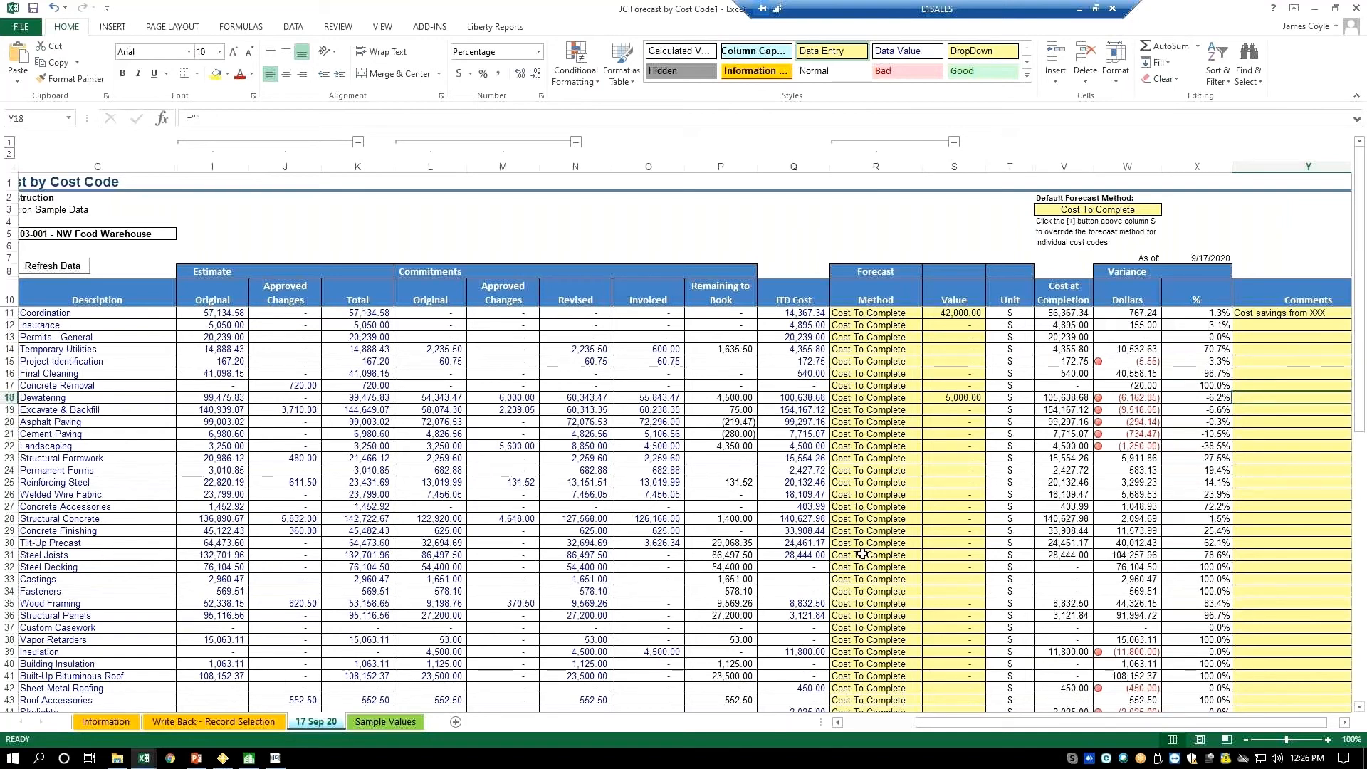
left_click(862, 555)
left_click(928, 556)
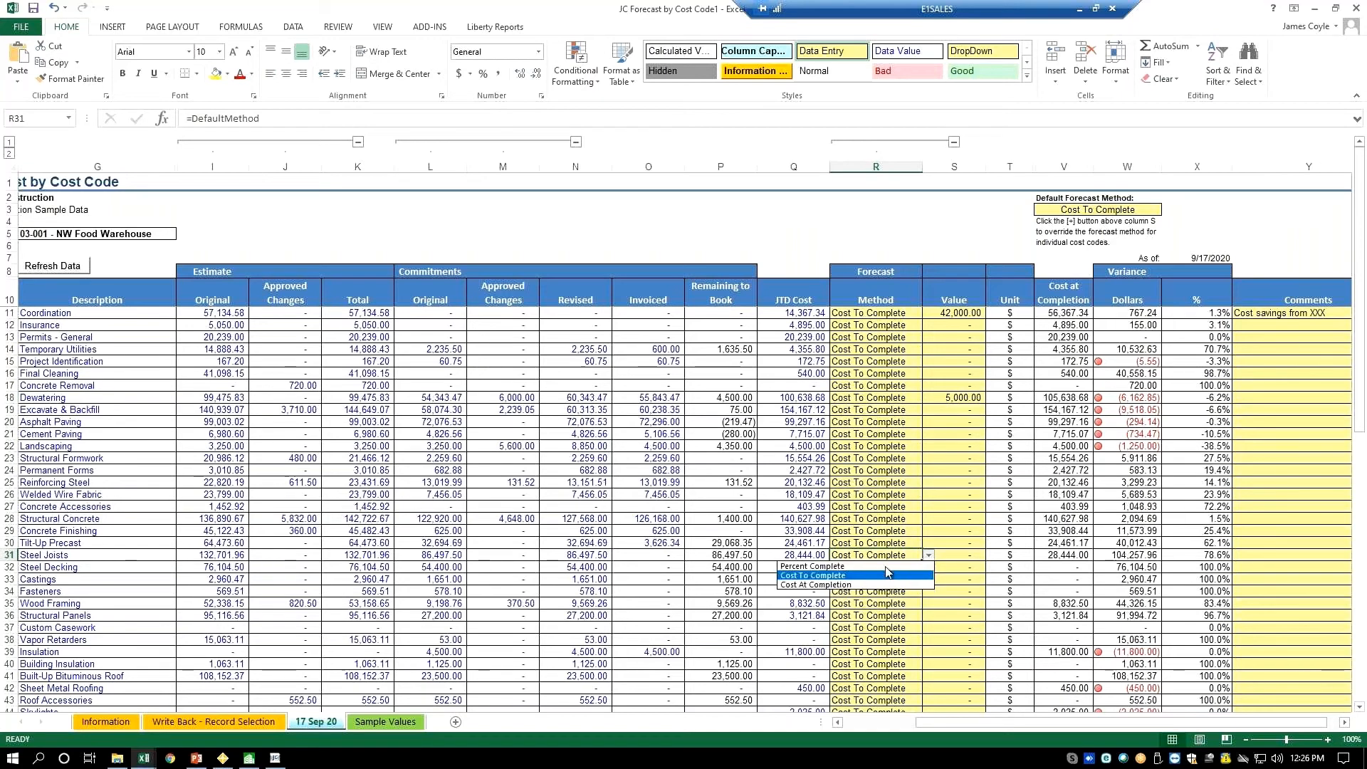
left_click(852, 567)
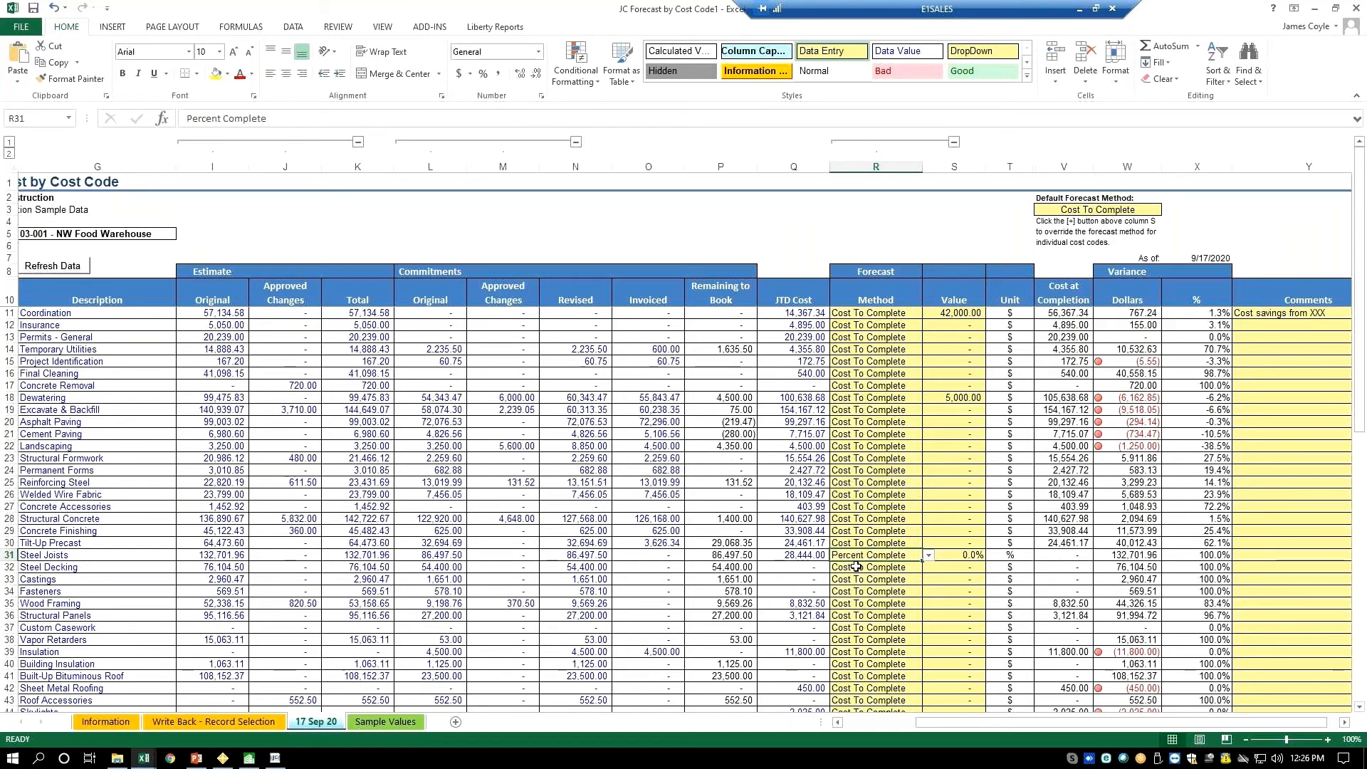
left_click(954, 556)
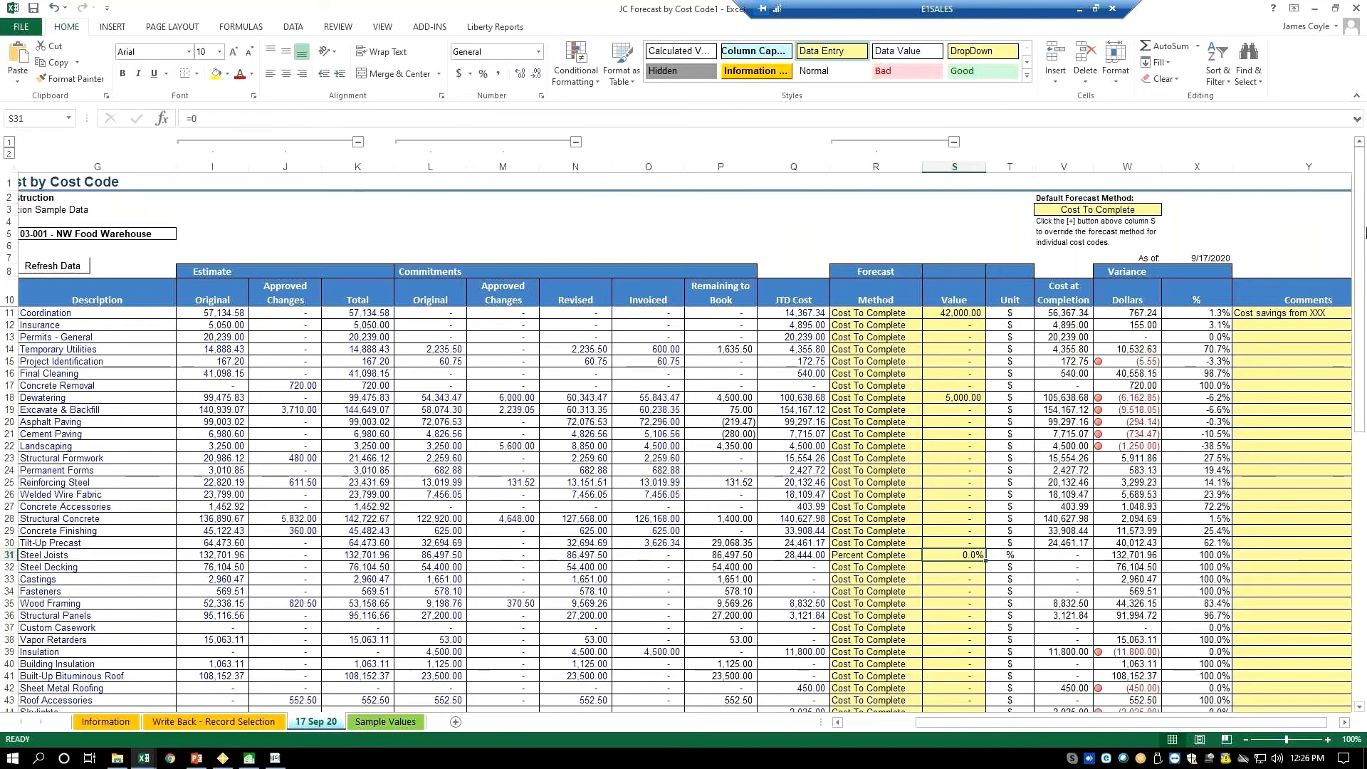
Examine the remaining cost codes and the Totals row of the 17 Sep 20 forecast, glancing at the write-back settings
left_click_drag(1362, 246, 1360, 698)
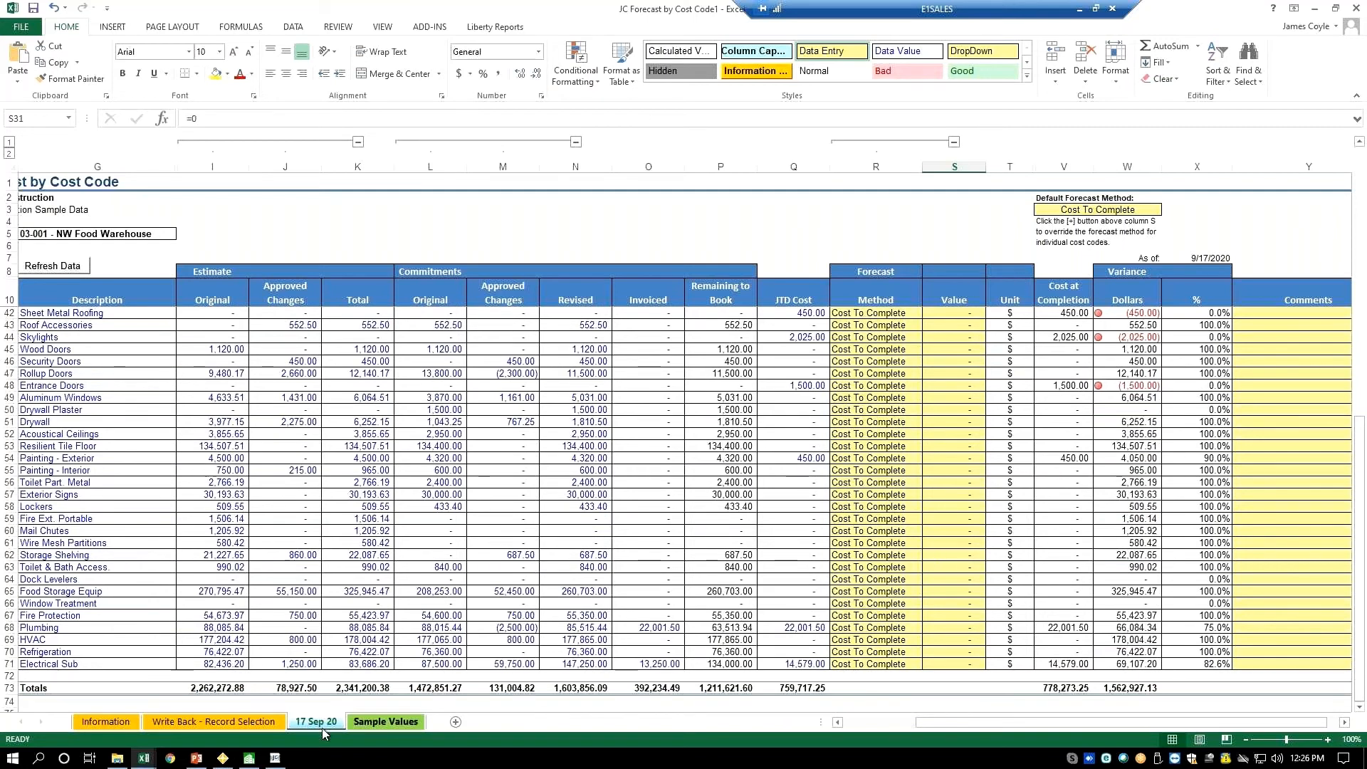
left_click(242, 722)
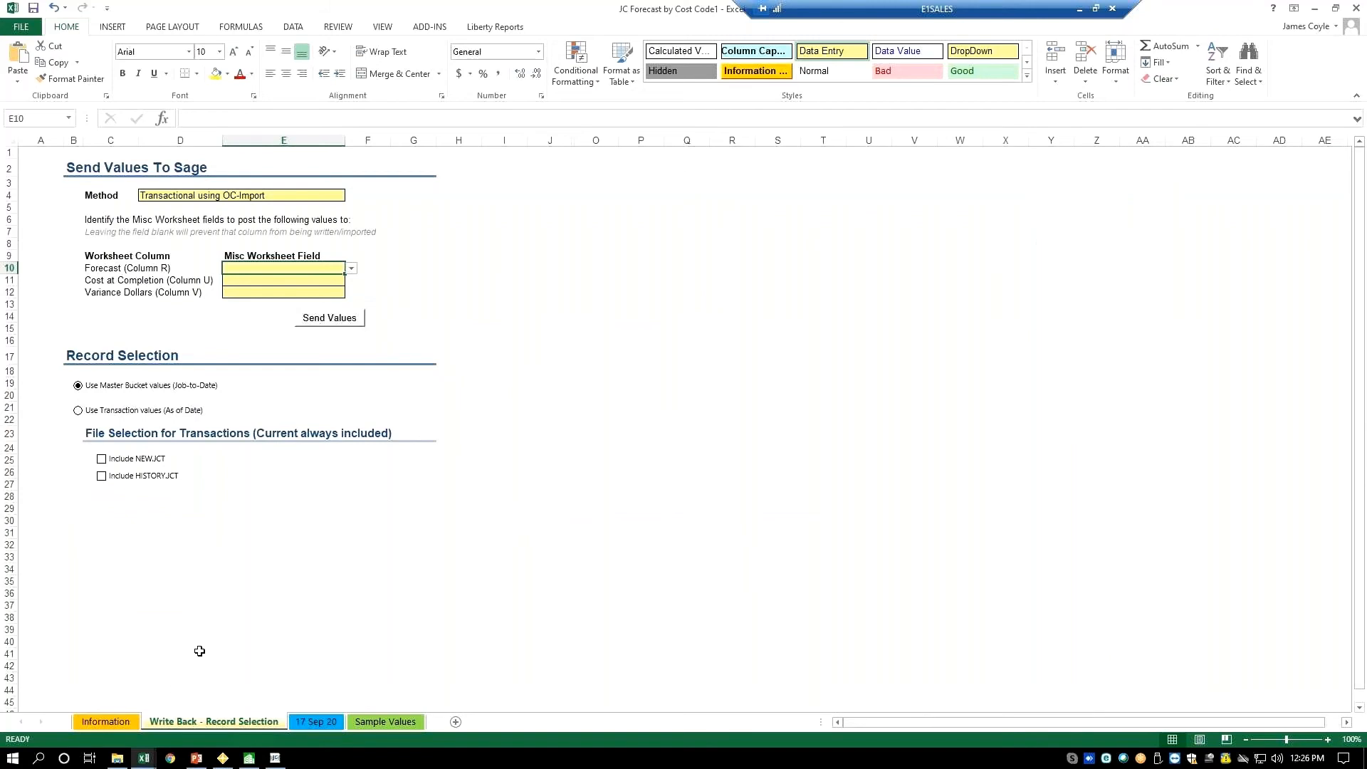
left_click(313, 722)
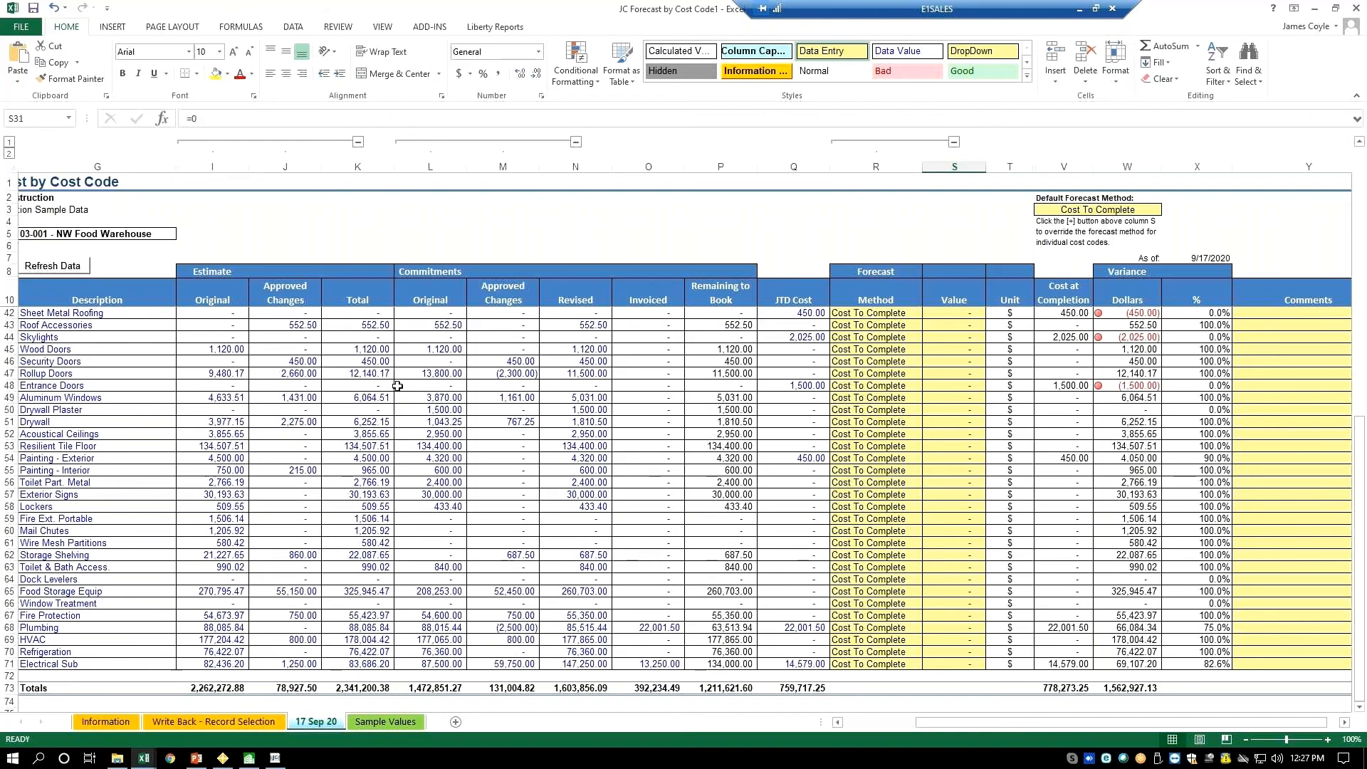
Map Forecast to Cost to Comp, Cost at Completion to Cost at Comp, and Variance Dollars to Misc Cc Amt 5 for the write-back
left_click(235, 722)
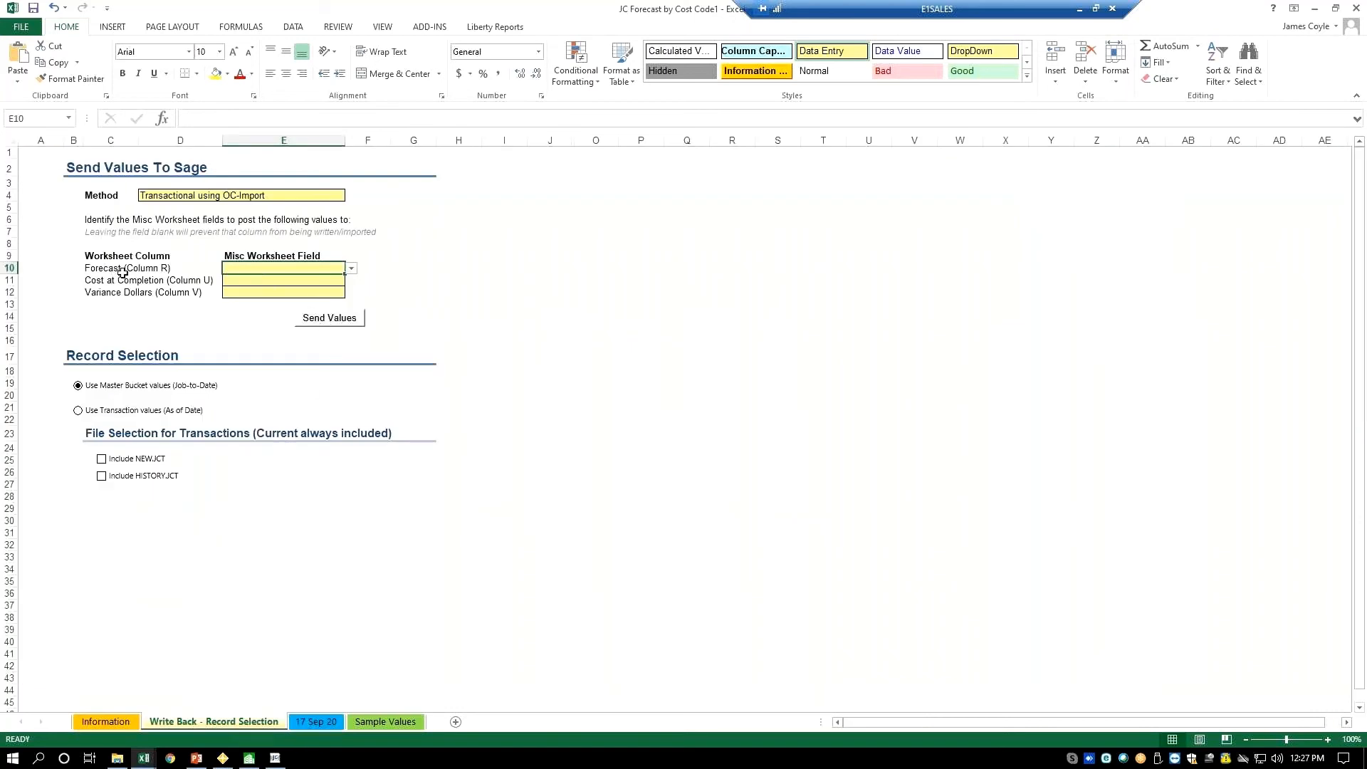
left_click(351, 268)
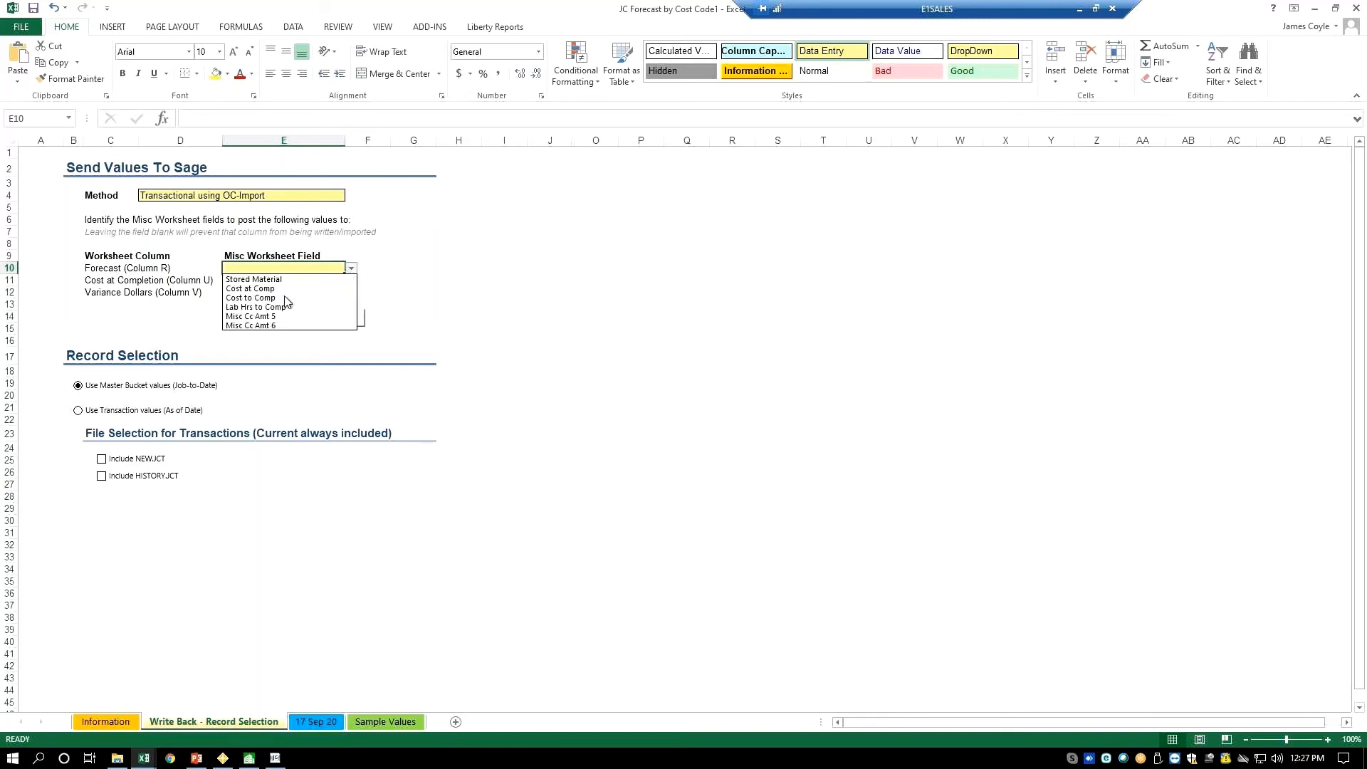
left_click(260, 297)
left_click(245, 281)
left_click(351, 281)
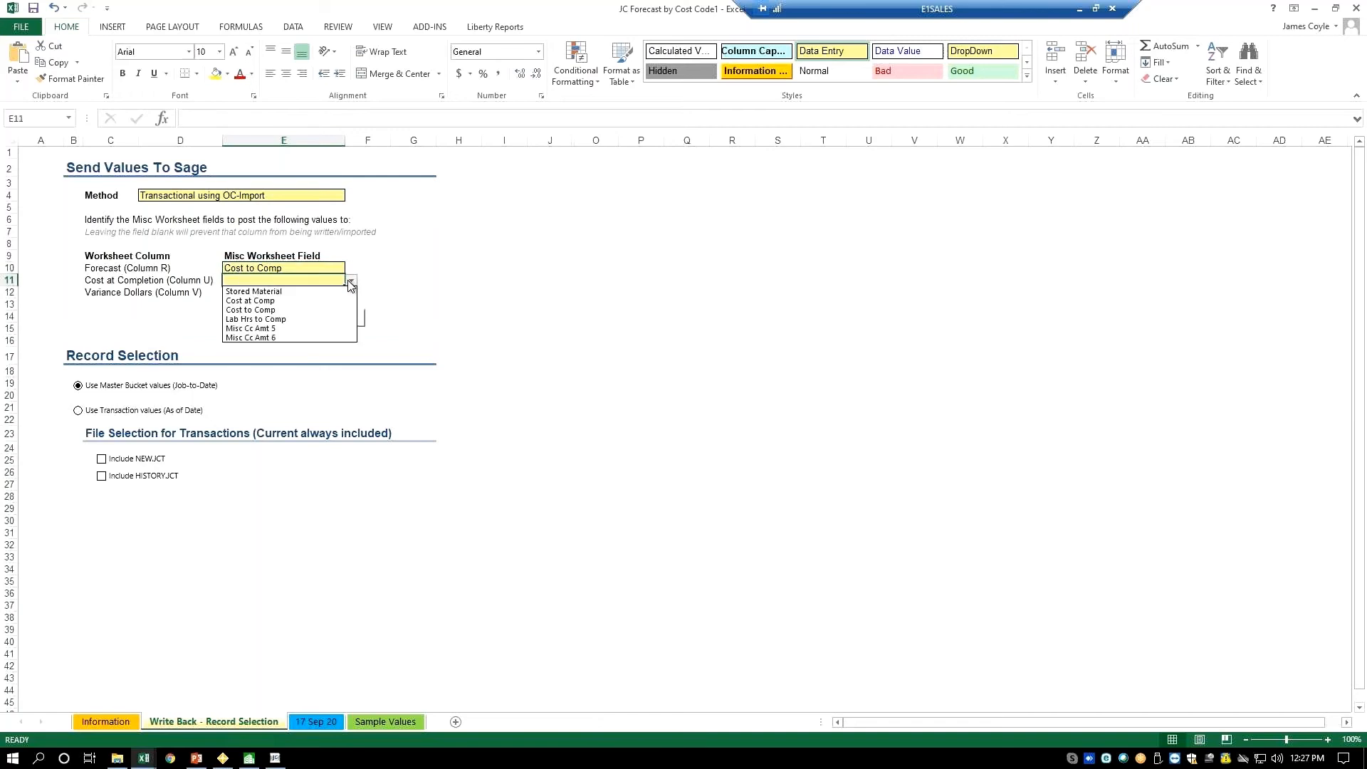
left_click(265, 300)
left_click(281, 292)
left_click(352, 292)
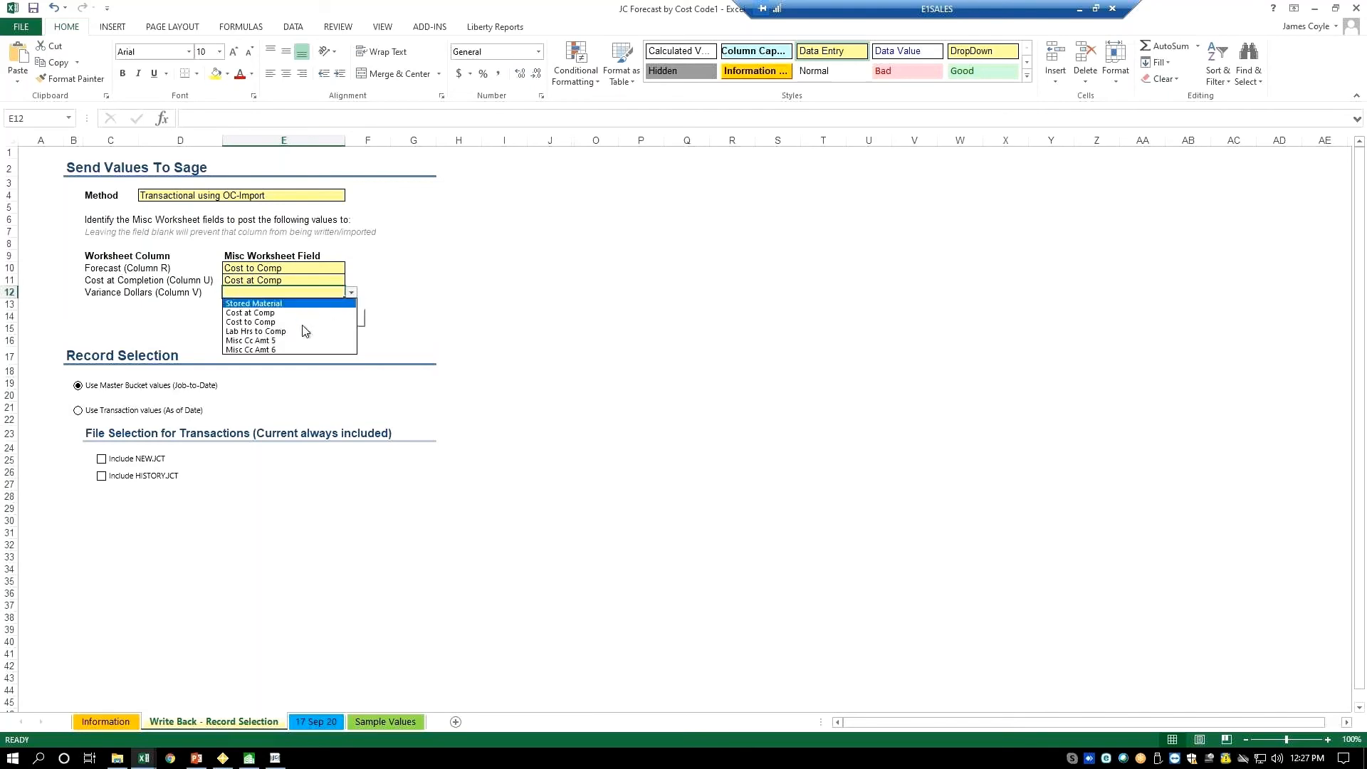
left_click(312, 347)
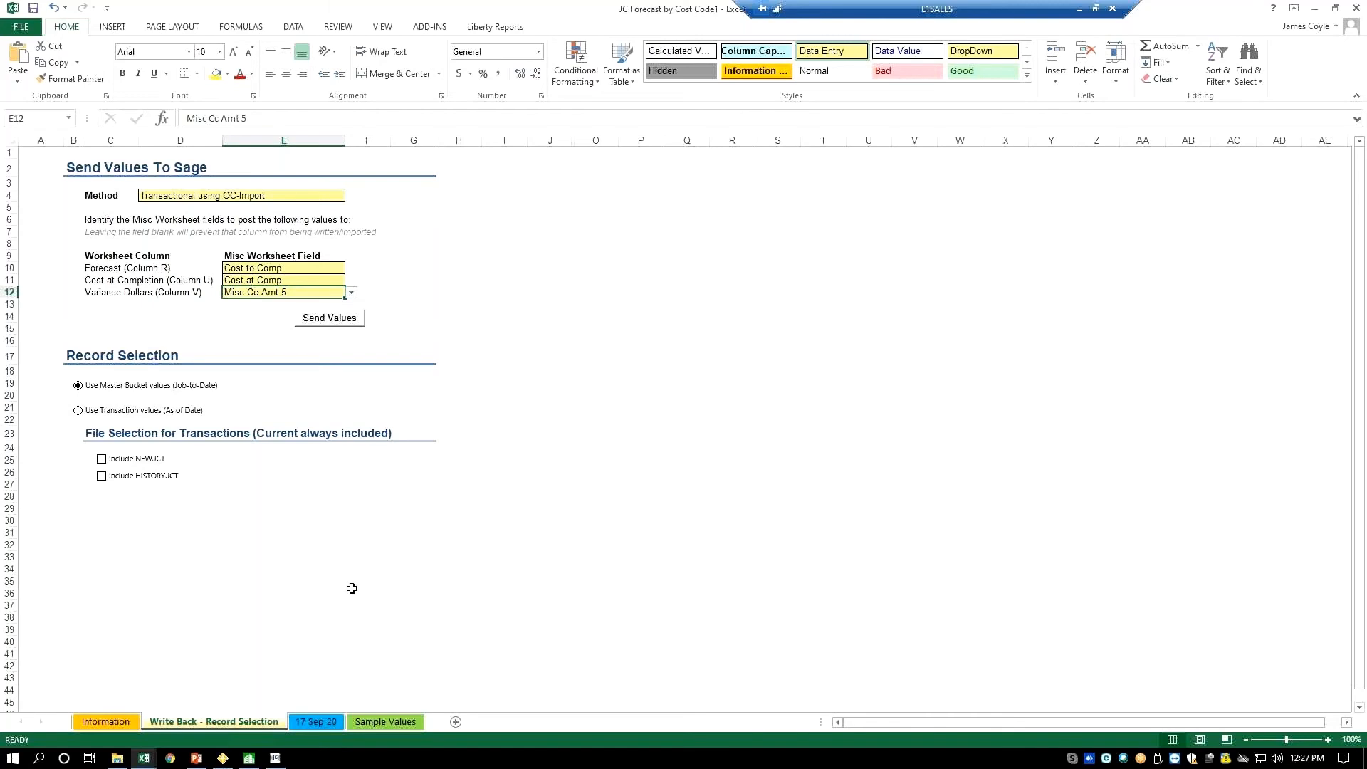
left_click(319, 723)
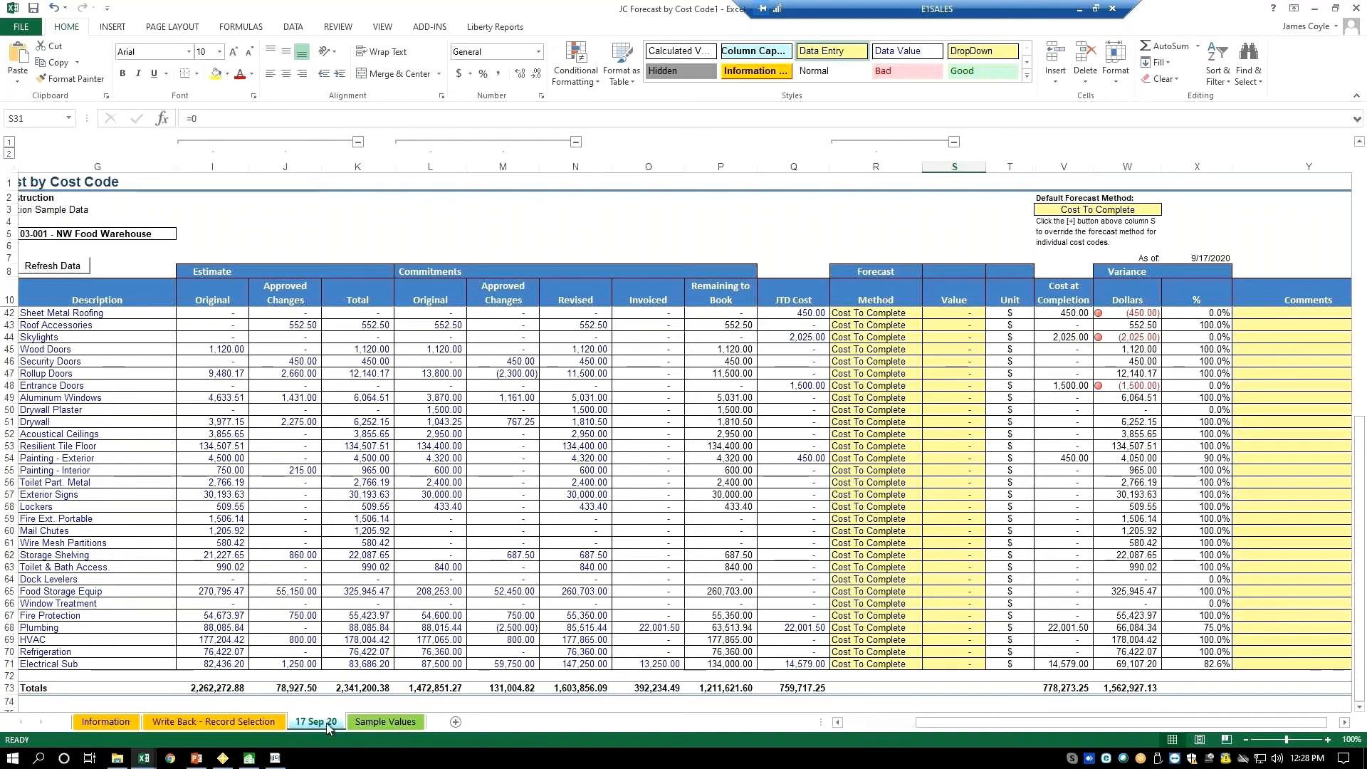
left_click(238, 723)
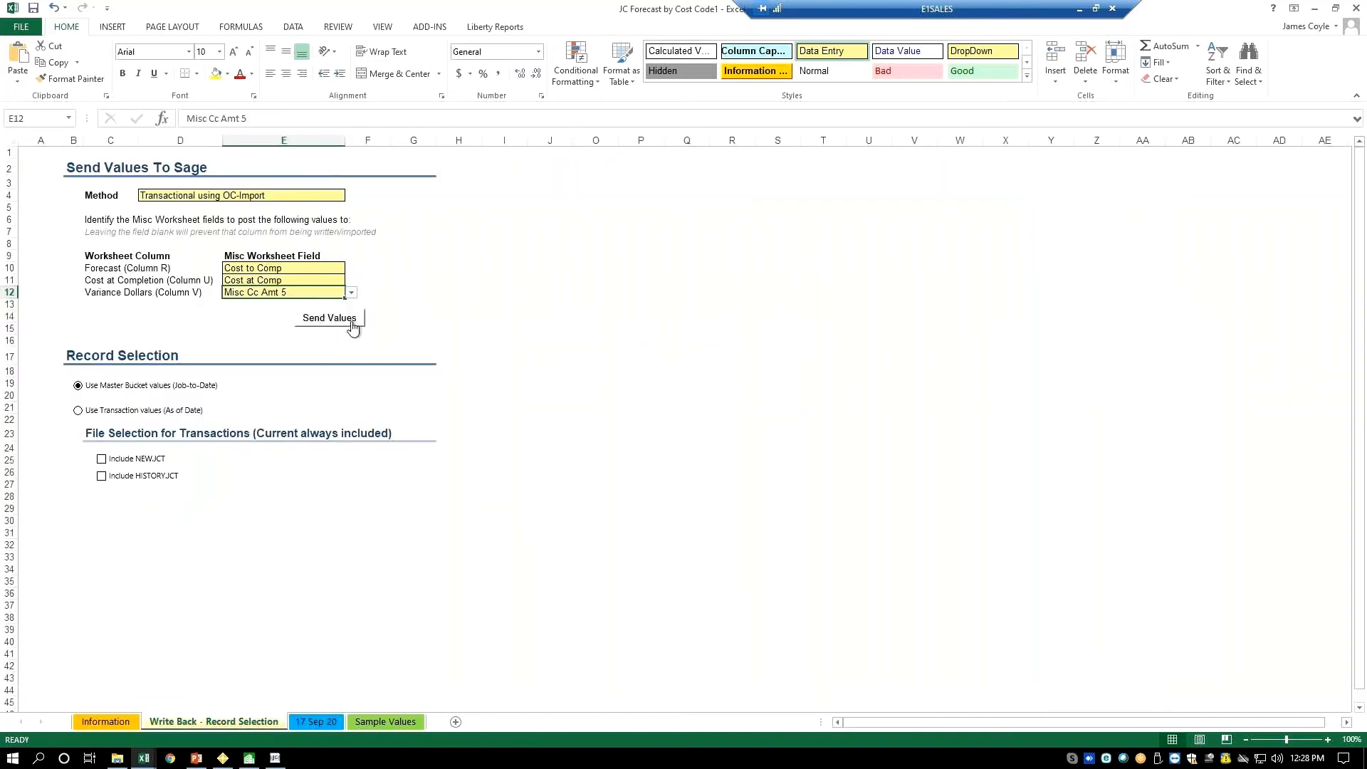
Return to the 17 Sep 20 forecast sheet and look at the workbook's file information
left_click(326, 724)
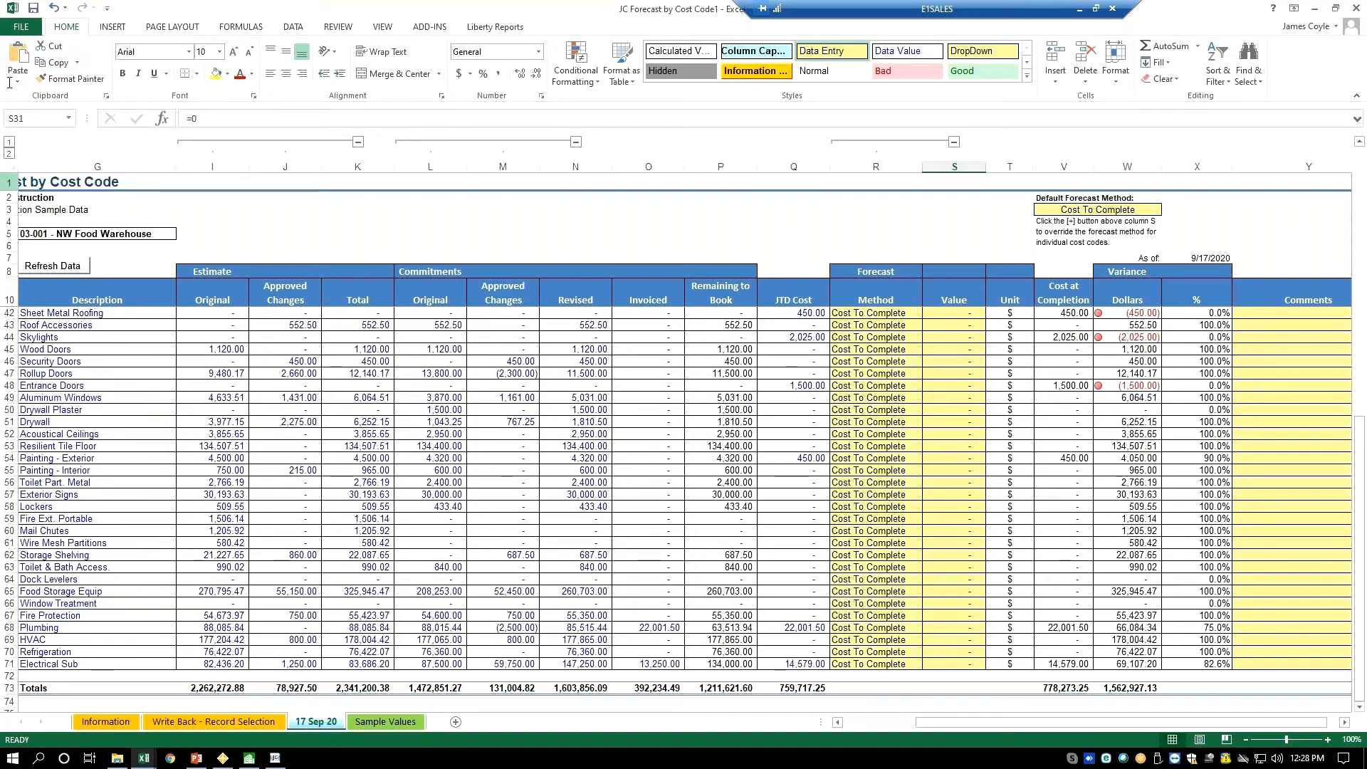
left_click(22, 27)
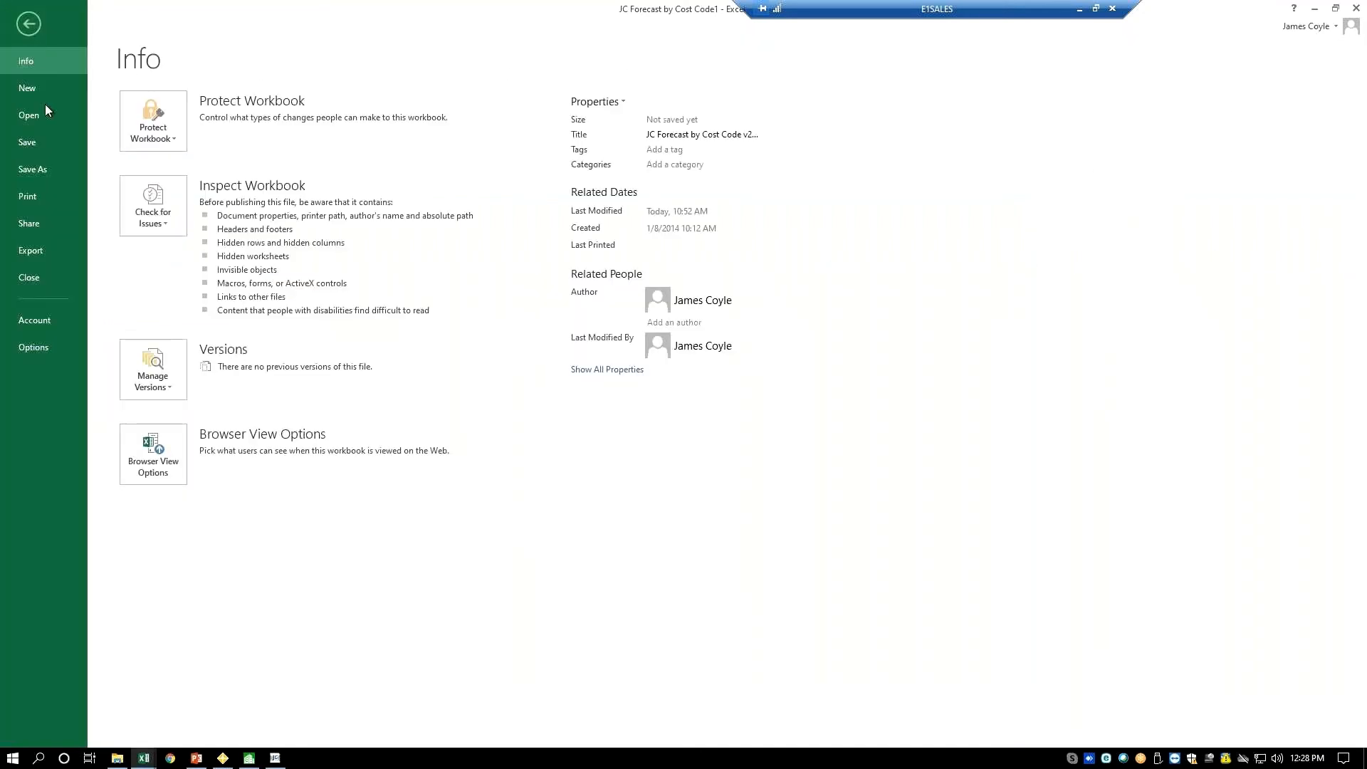
left_click(28, 25)
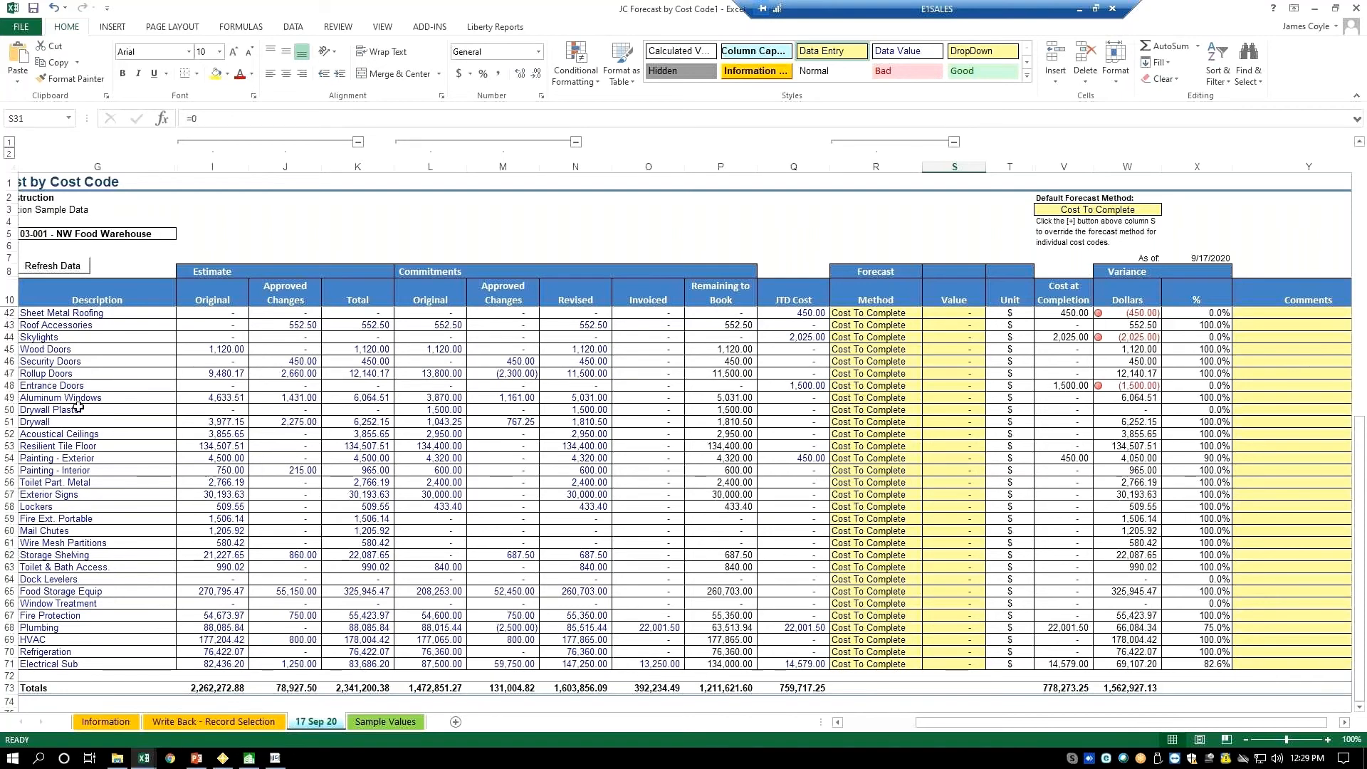
Switch to the JC Forecast by Category1 workbook, maximize it, and set its write-back method to Transactional using OC-Import
mouse_move(154, 753)
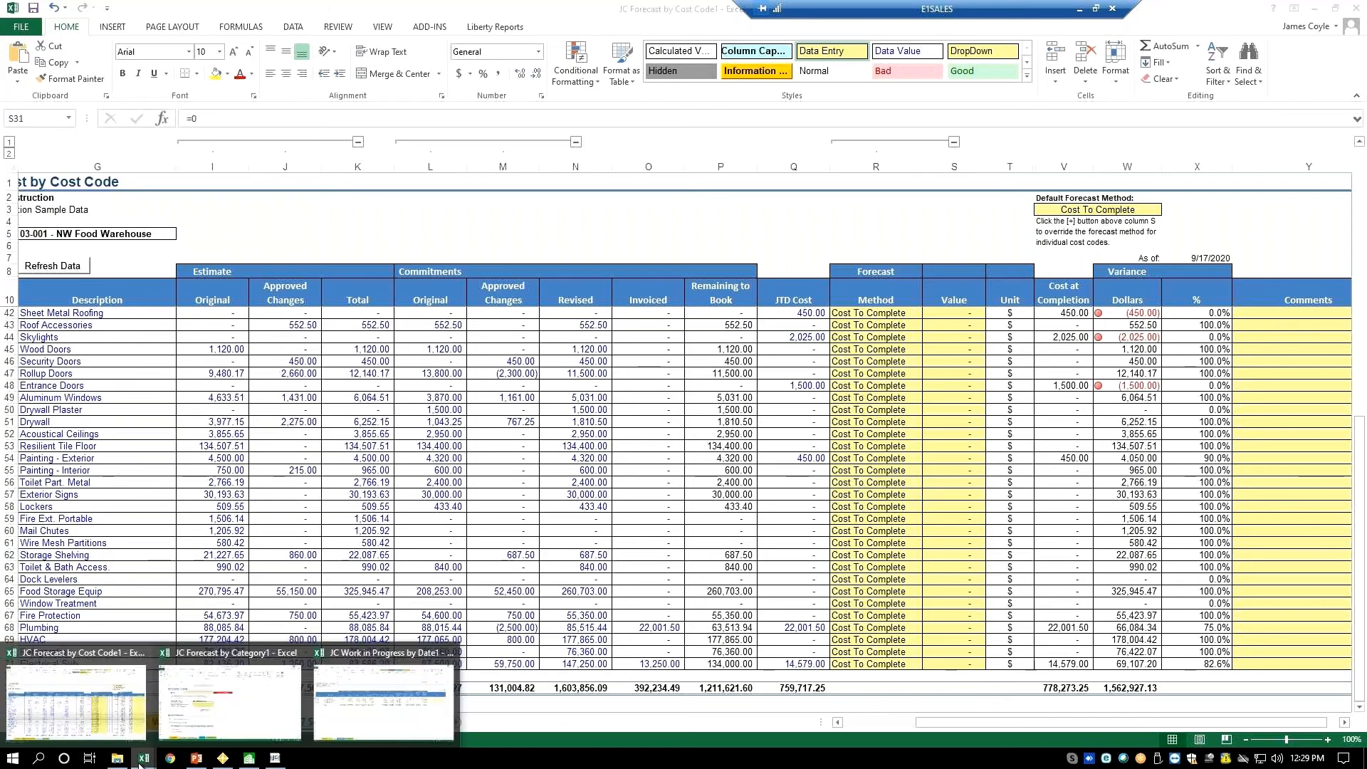
left_click(229, 702)
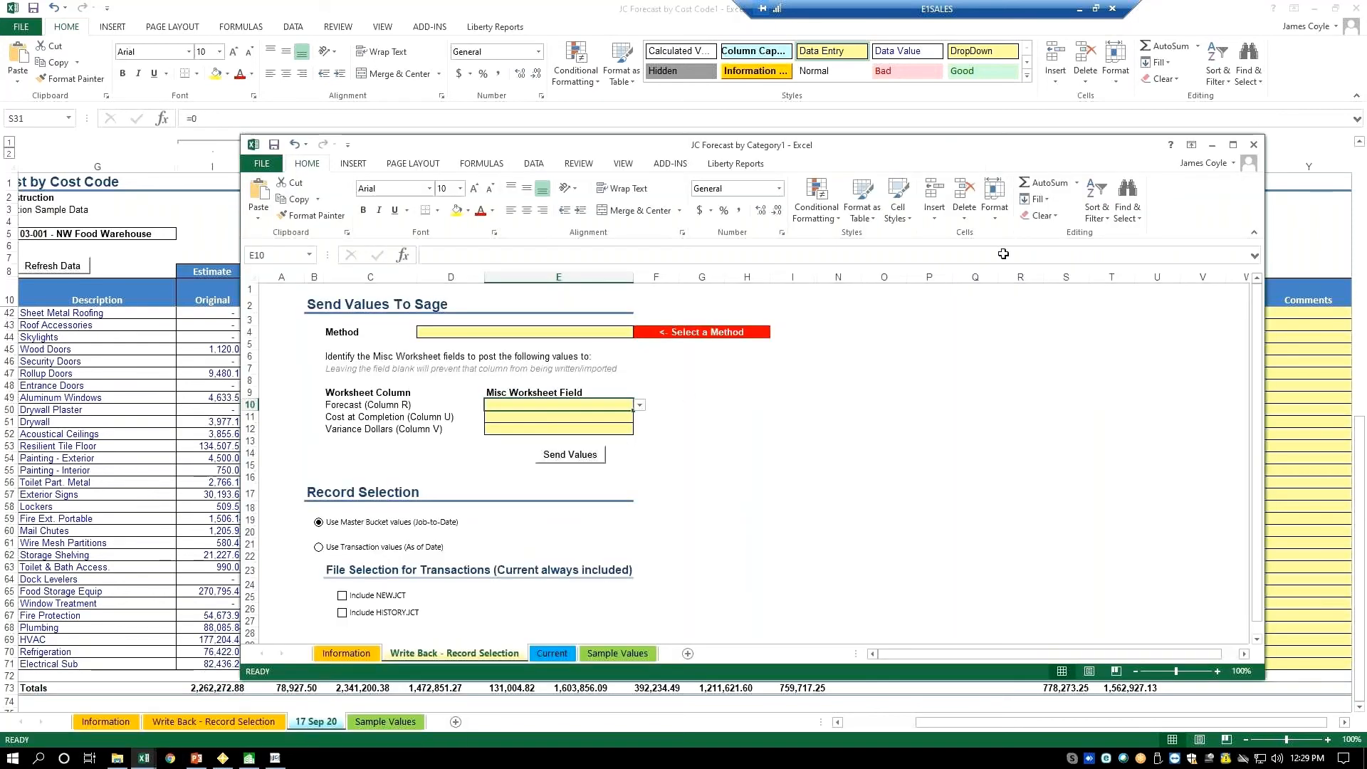
left_click(1233, 145)
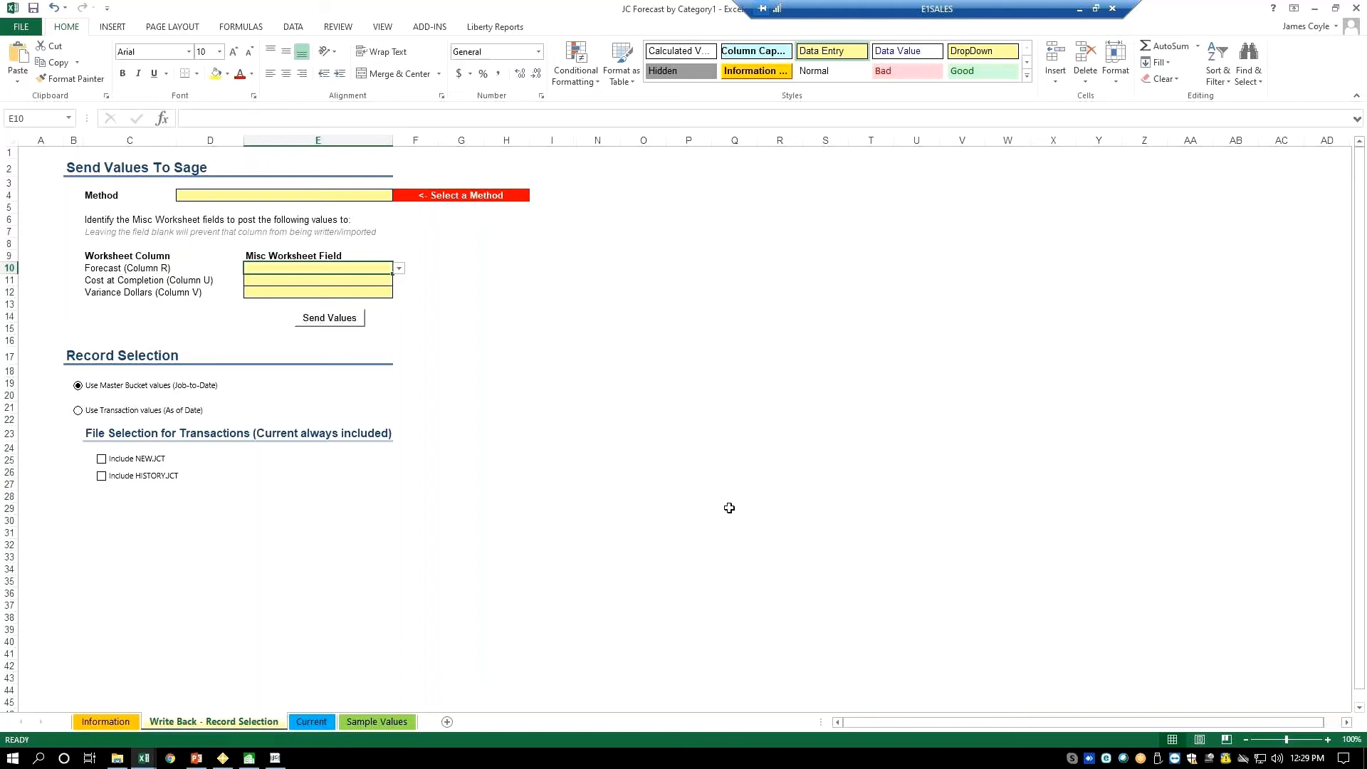
left_click(349, 195)
left_click(399, 196)
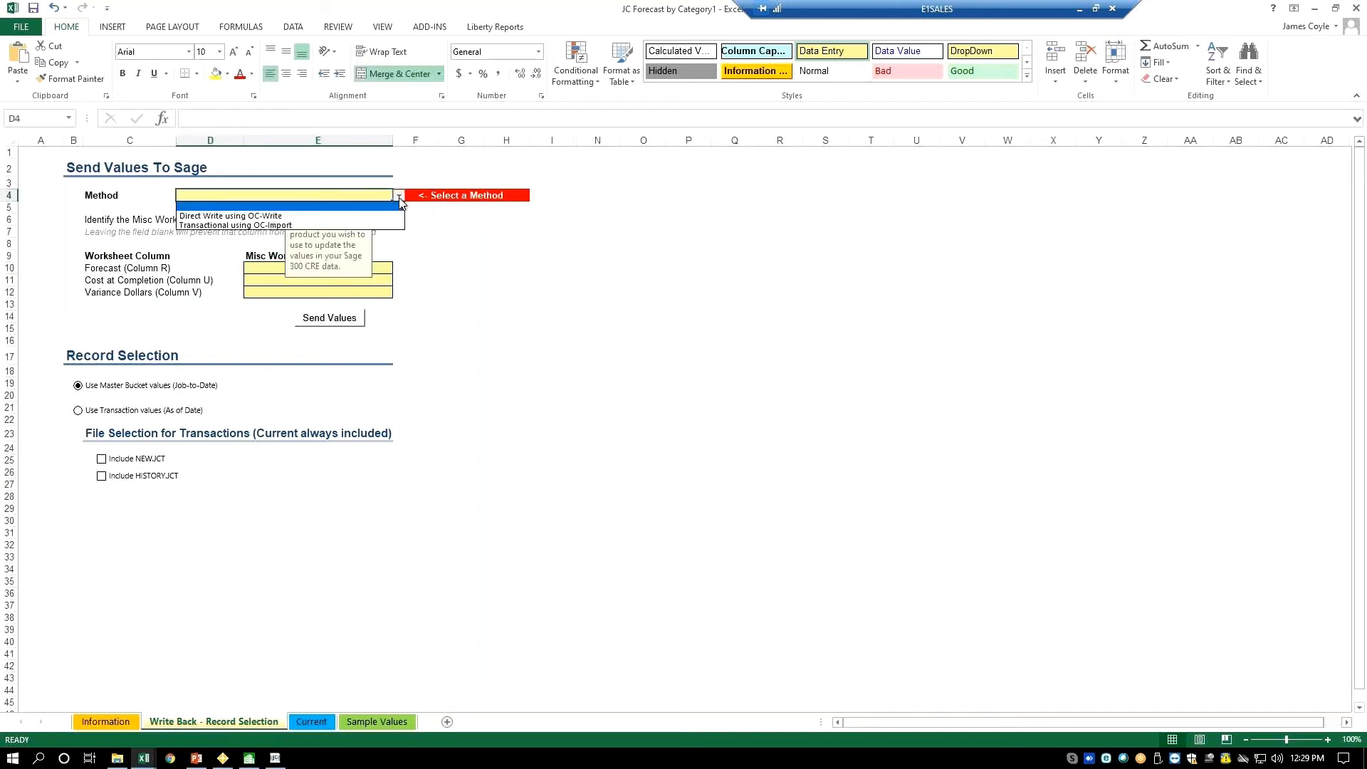
left_click(289, 225)
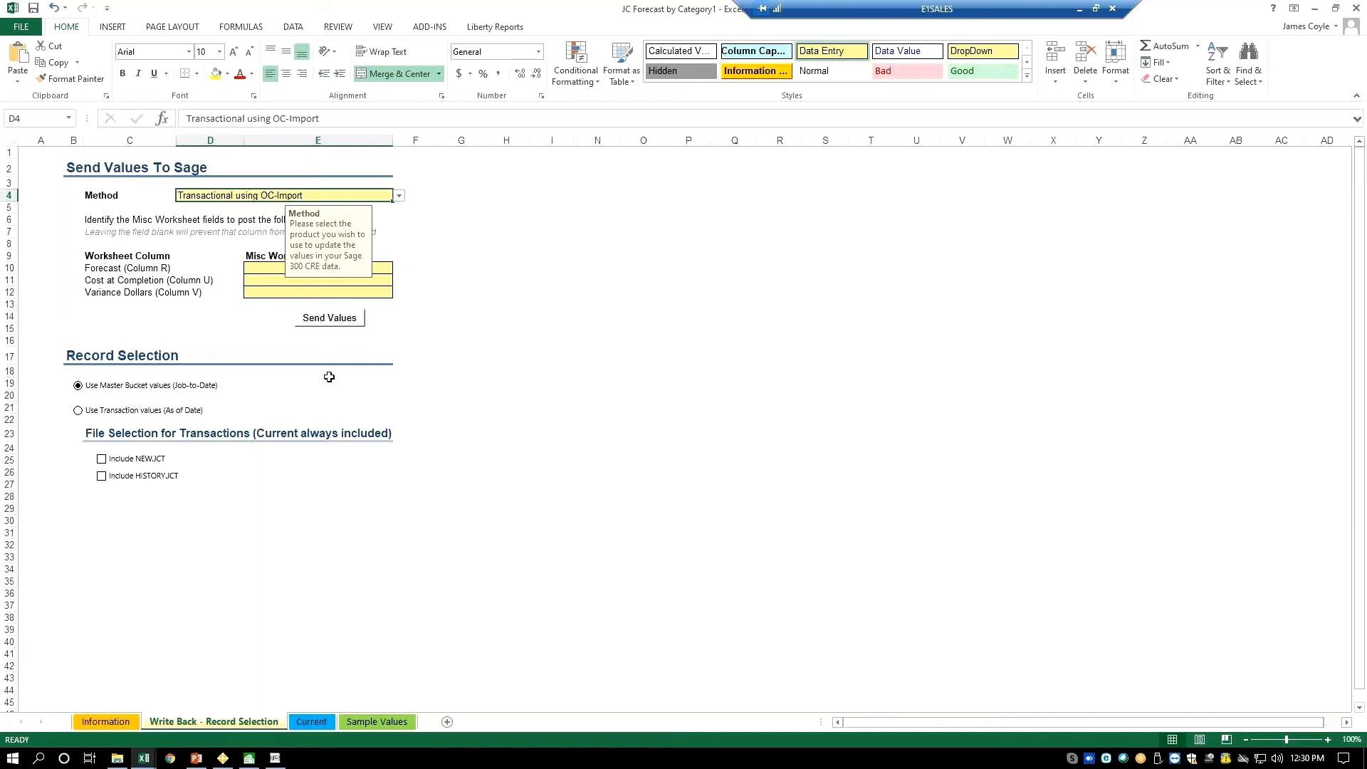
Map Forecast to Misc Cat Amt 1, Cost at Completion to Misc Cat Amt 2, and Variance Dollars to Misc Cat Amt 3
left_click(258, 270)
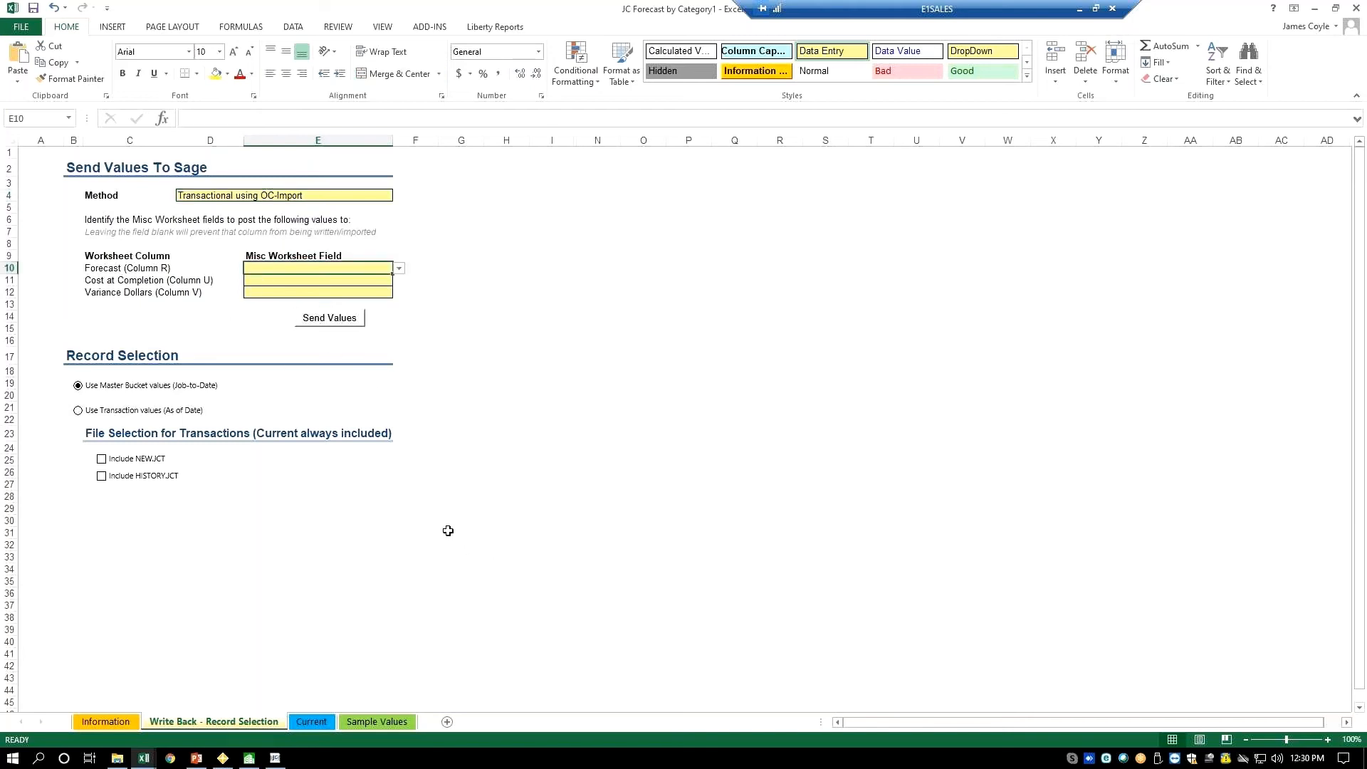
left_click(399, 269)
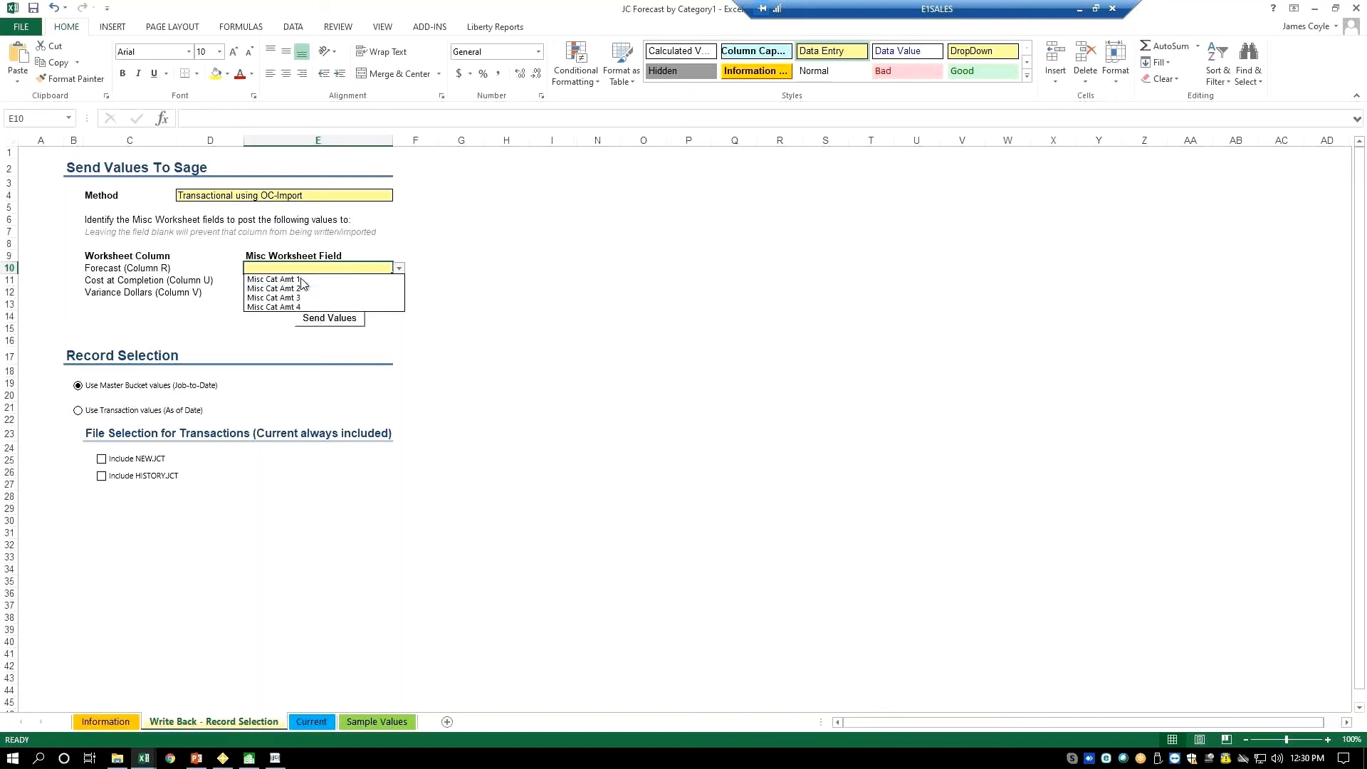
left_click(265, 280)
left_click(266, 281)
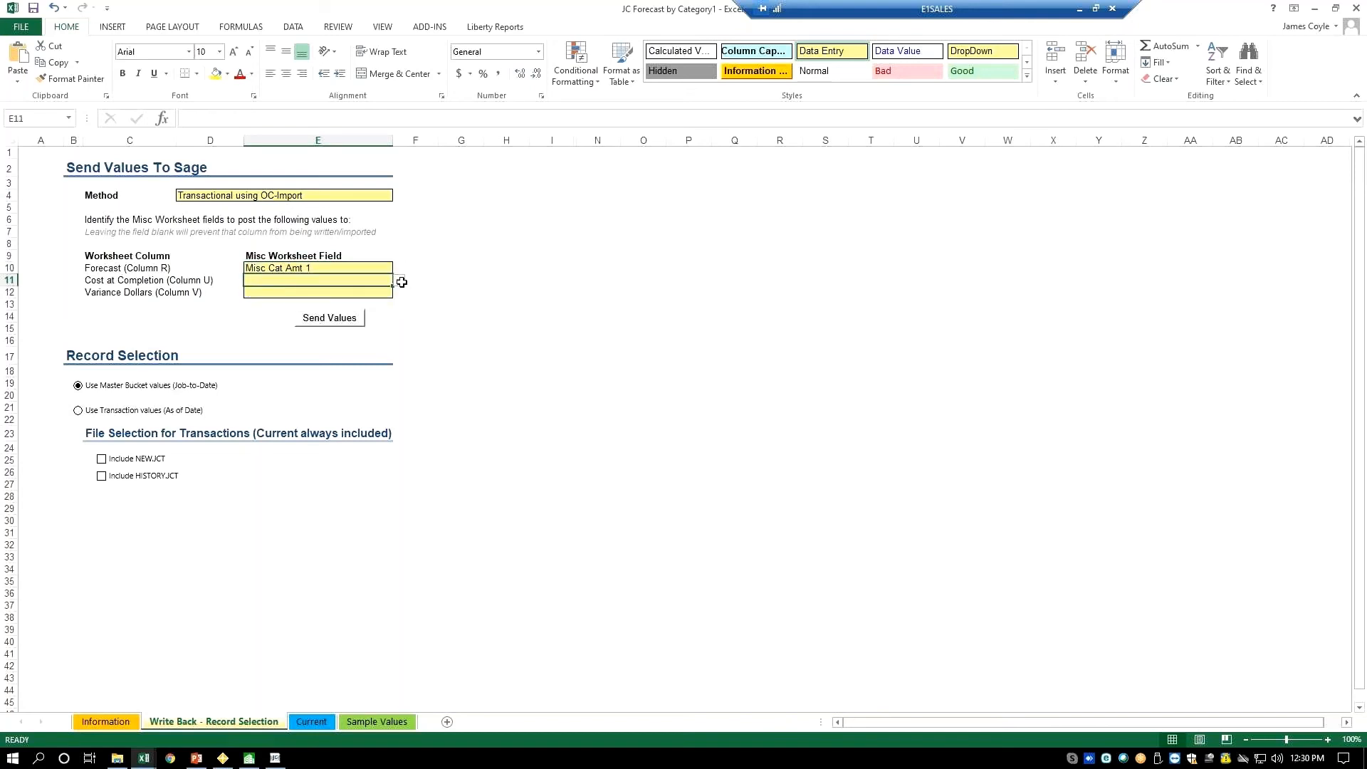
left_click(399, 281)
left_click(306, 300)
left_click(303, 292)
left_click(400, 293)
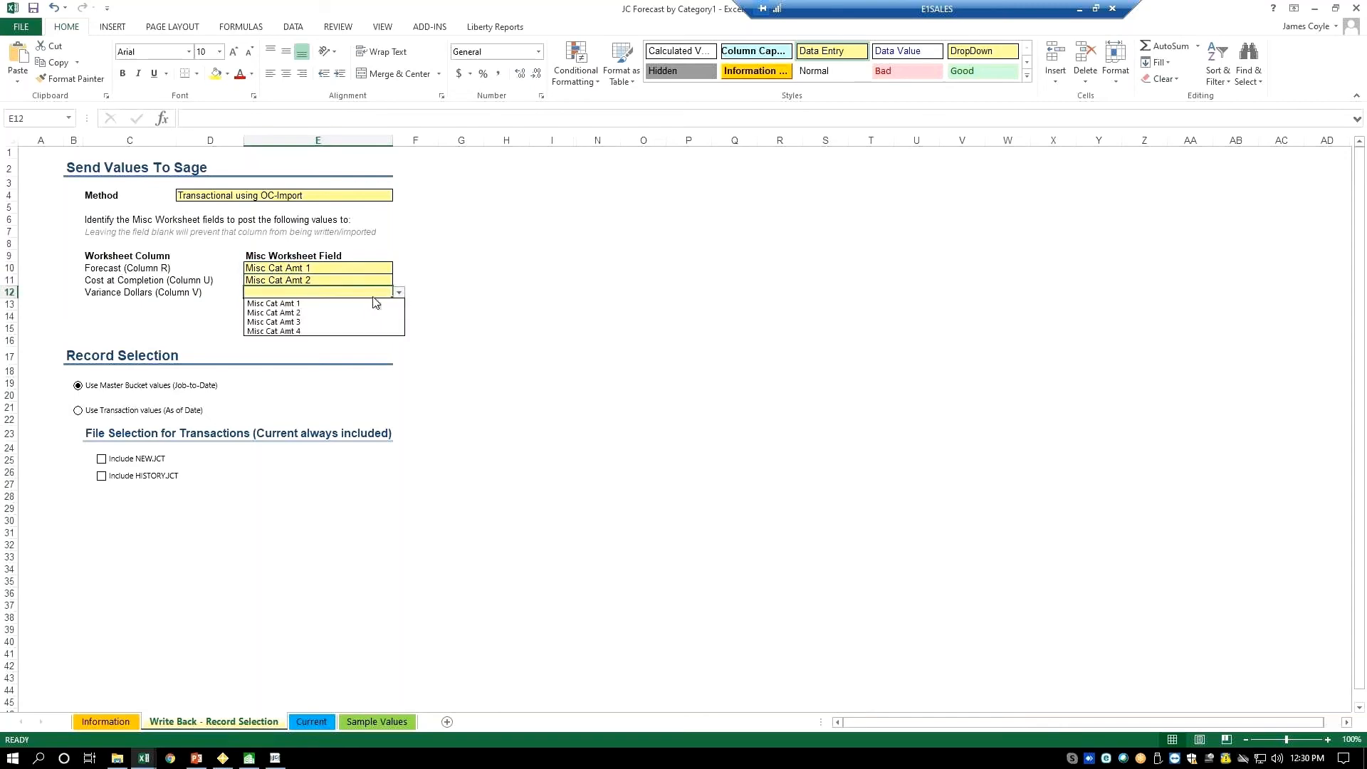
left_click(306, 322)
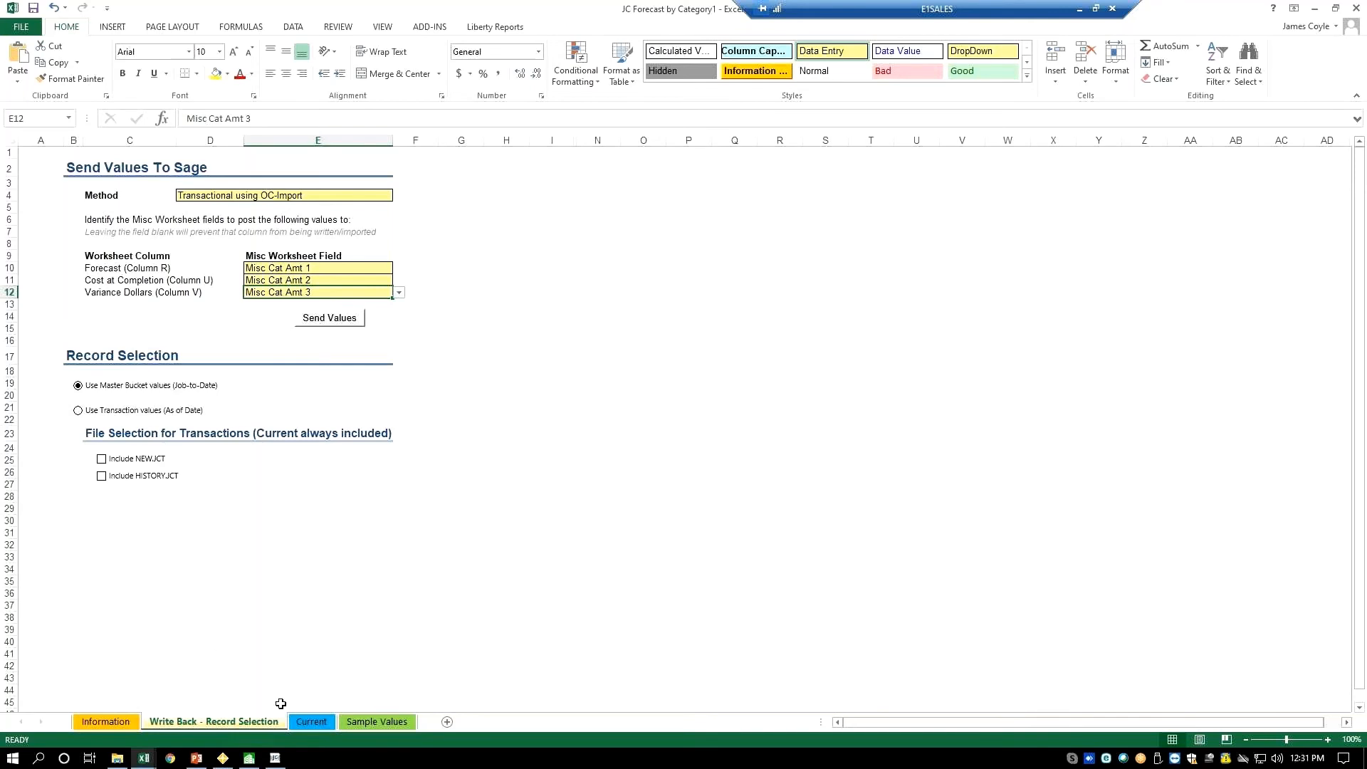
On the Current sheet, choose job 03-001 - NW Food Warehouse and refresh the category forecast data
left_click(311, 722)
left_click(173, 232)
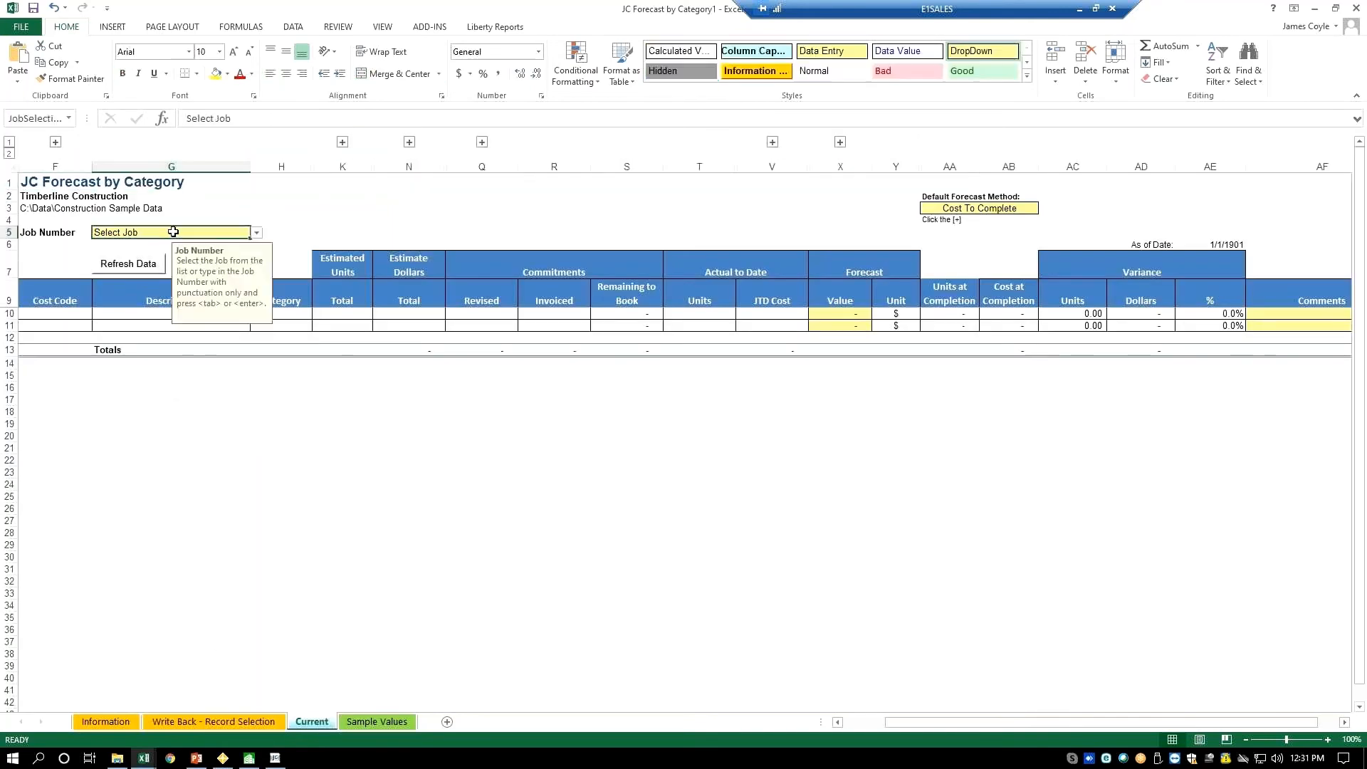
left_click(256, 233)
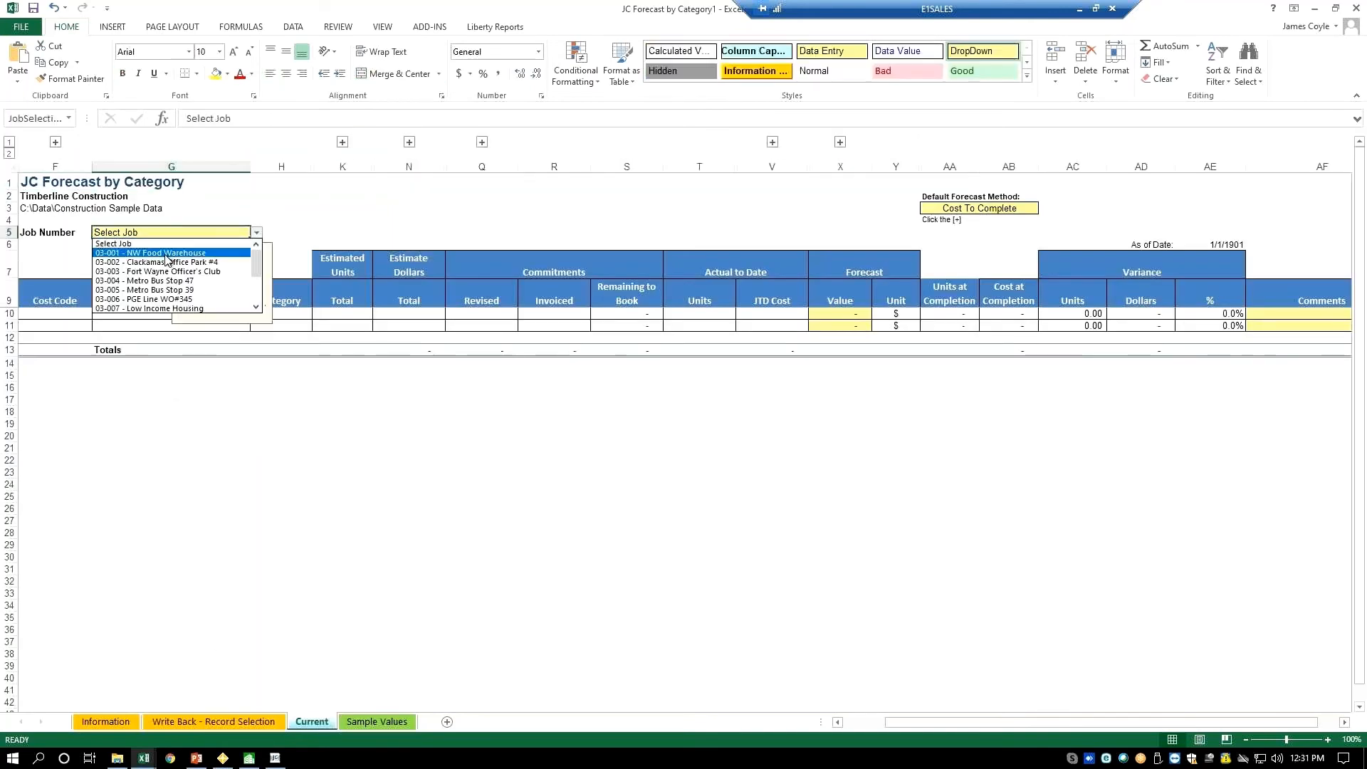
left_click(167, 254)
left_click(128, 267)
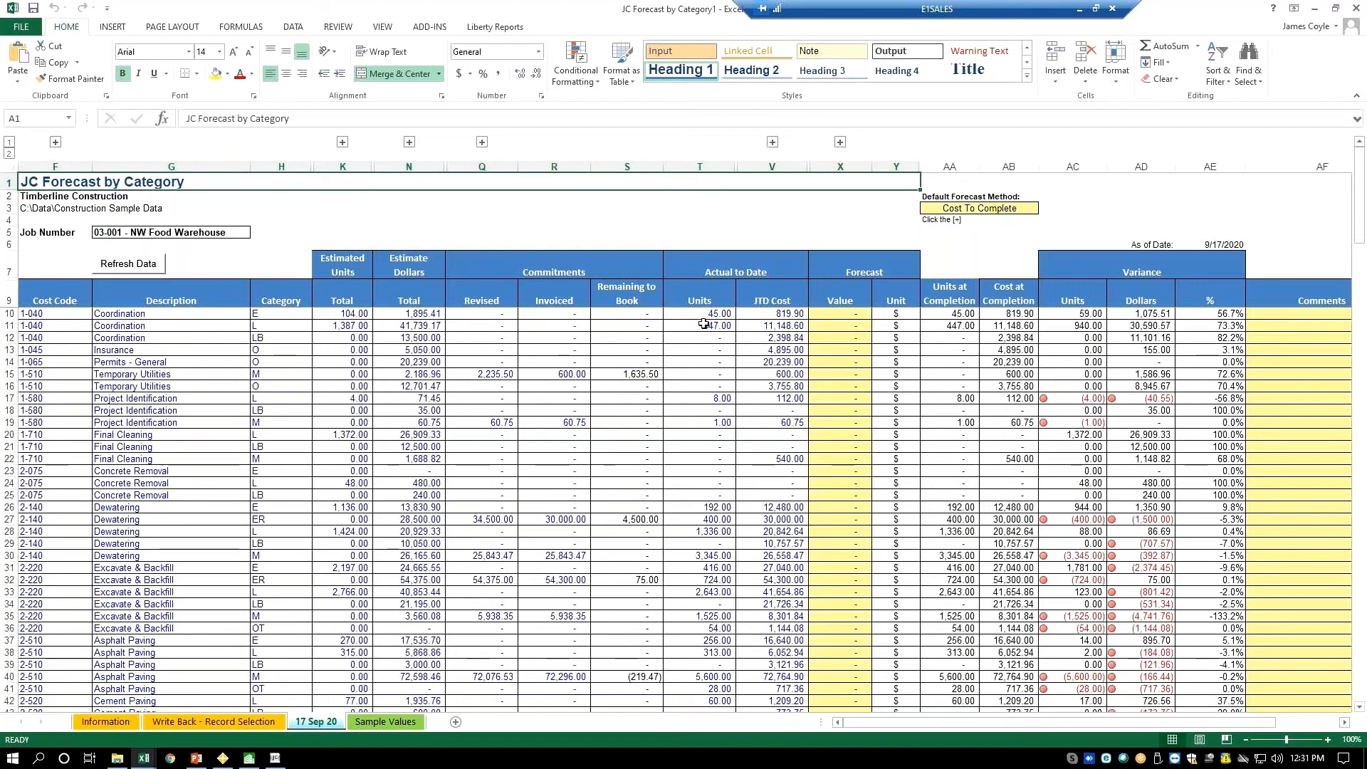
Expand the forecast method column, set Coordination category L to Units To Complete, and select its value cell
left_click(840, 143)
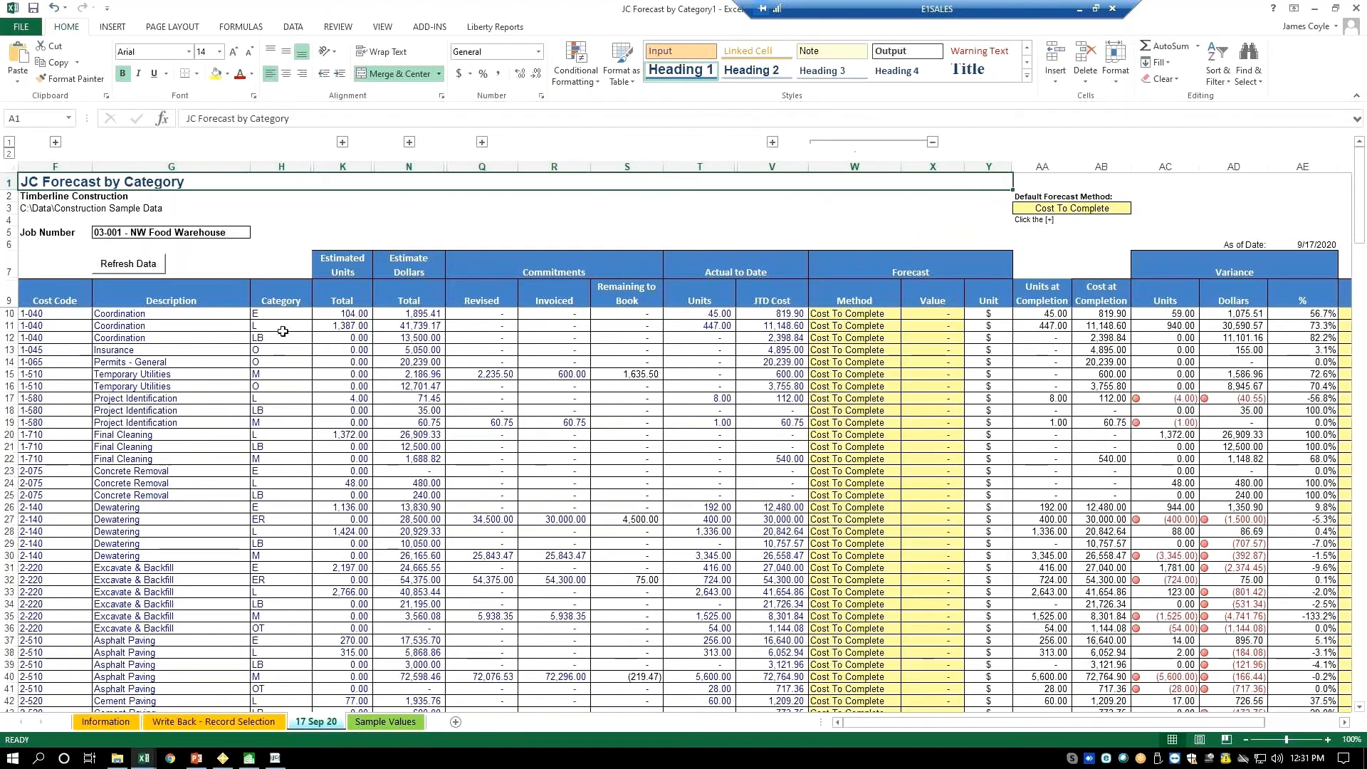
left_click(860, 329)
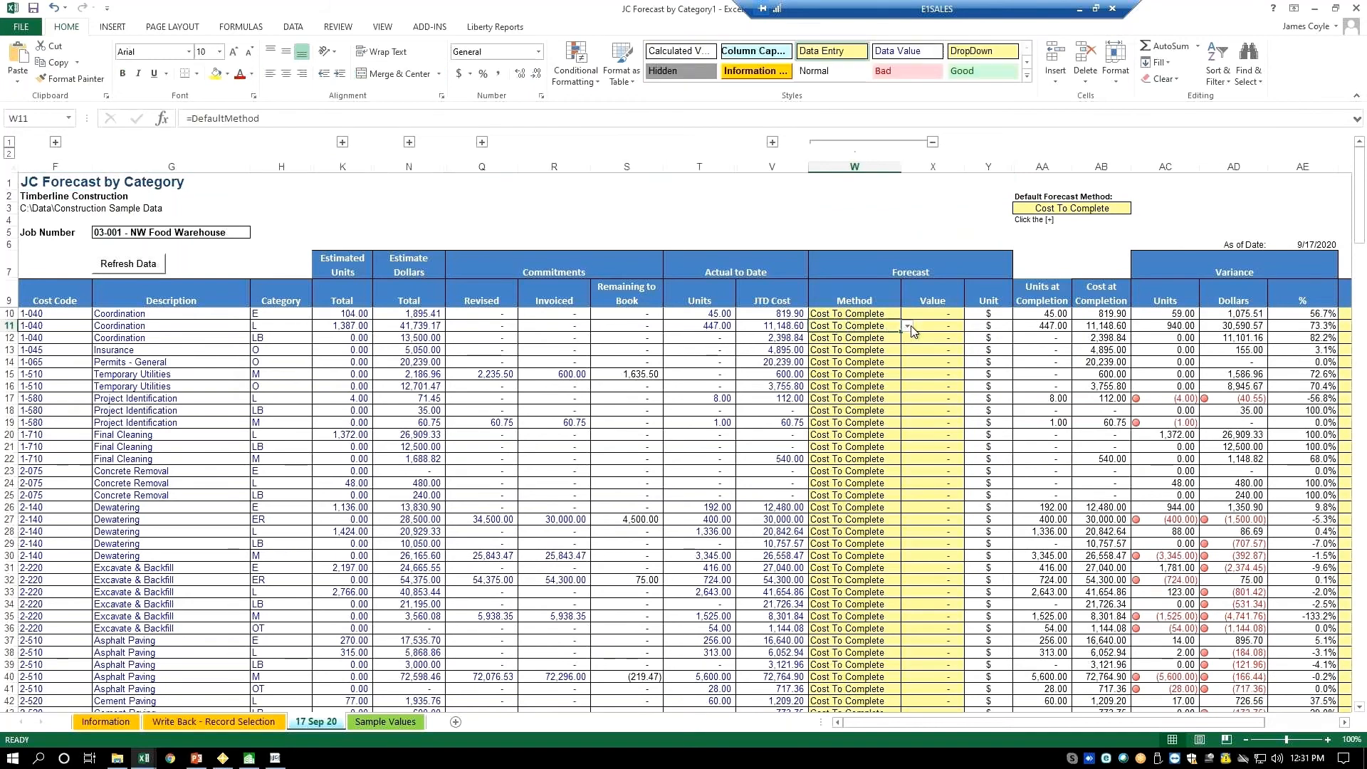
left_click(907, 326)
left_click(820, 365)
left_click(940, 325)
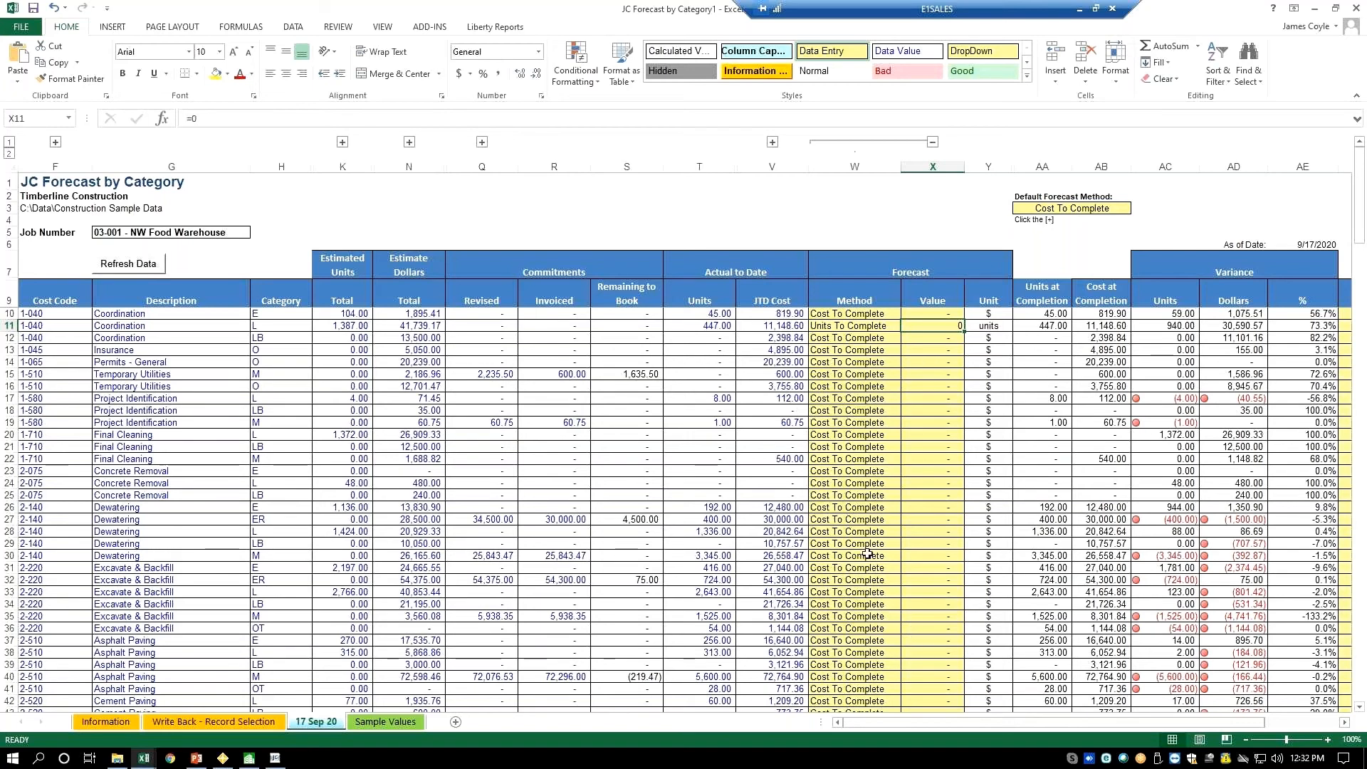
Review the category write-back settings, then minimize both forecast workbooks to reach Sage 300 Job Cost
left_click(214, 721)
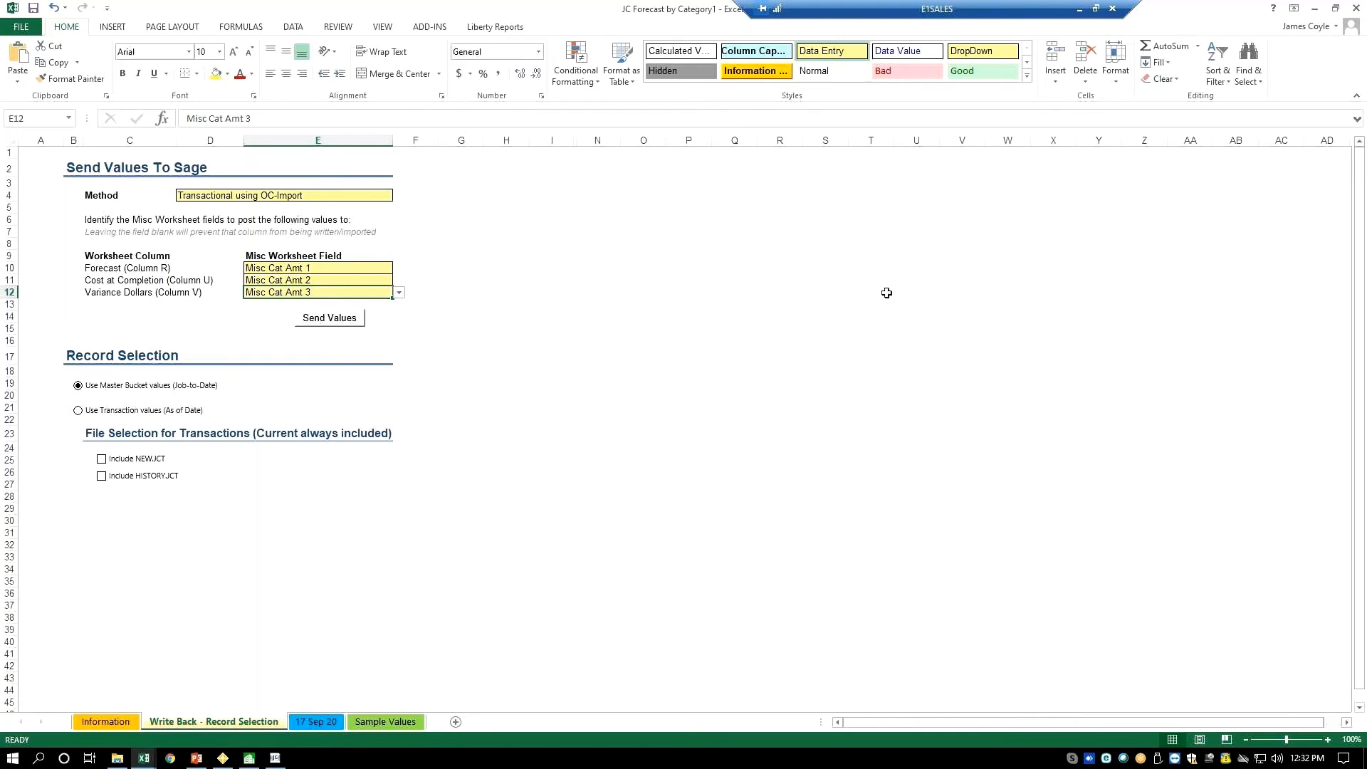
left_click(1304, 13)
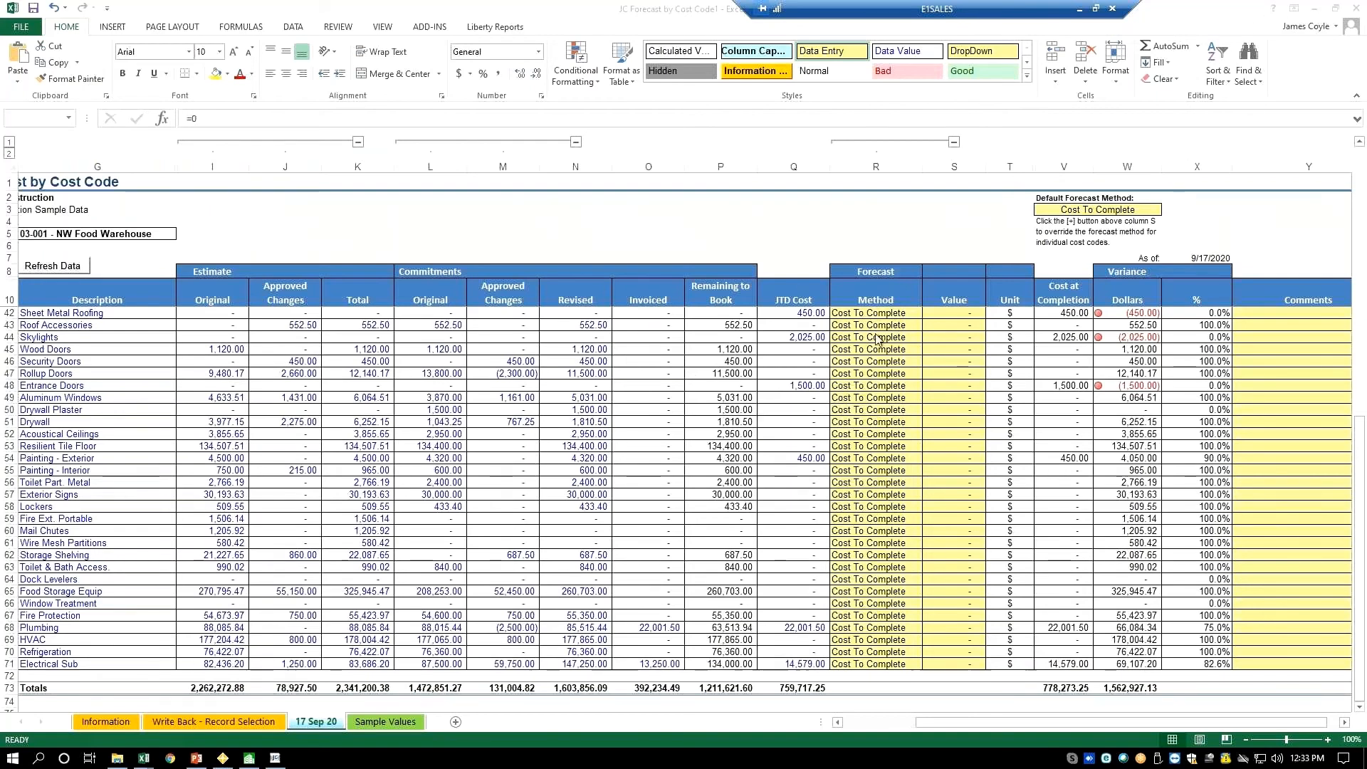
left_click(1317, 12)
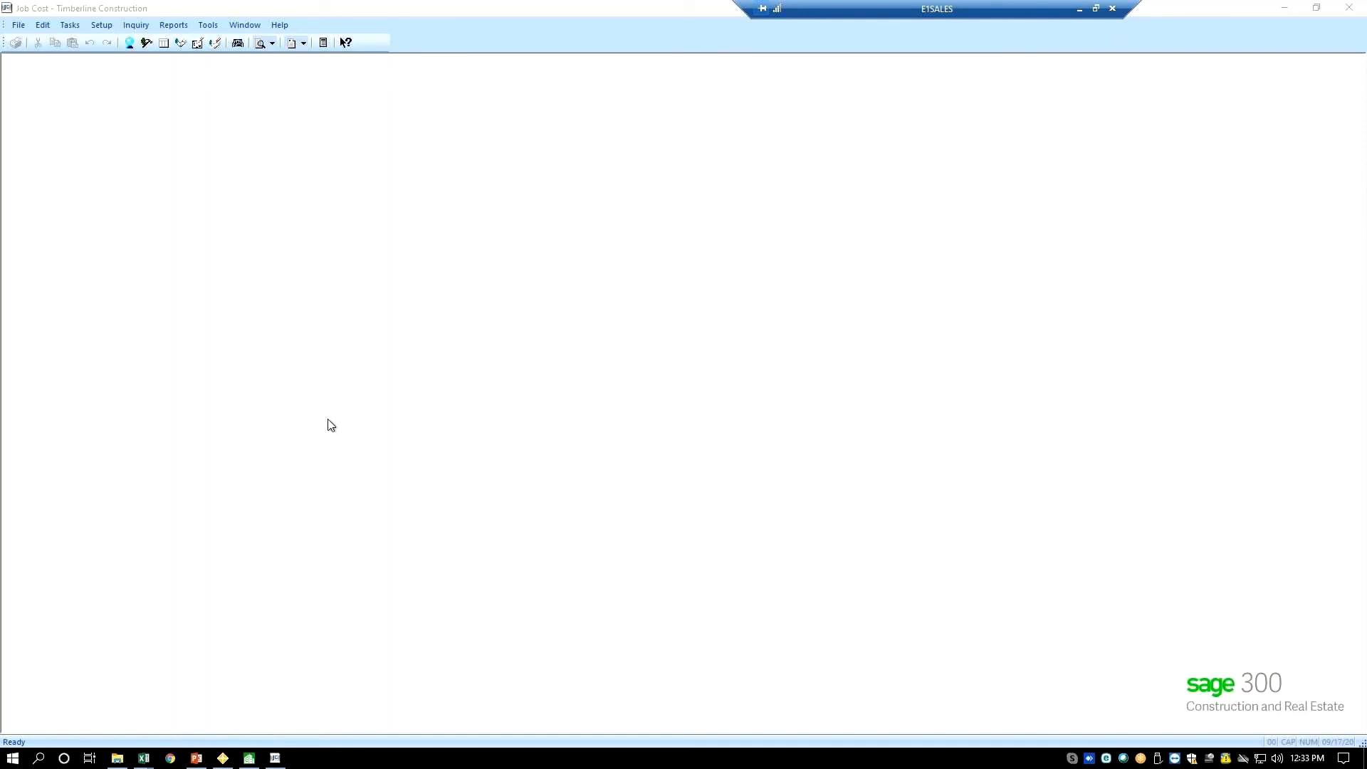
Inspect the miscellaneous amount and custom total fields in category setup for job 03-001, cost code 1-040, category E, then close it
left_click(109, 33)
left_click(121, 93)
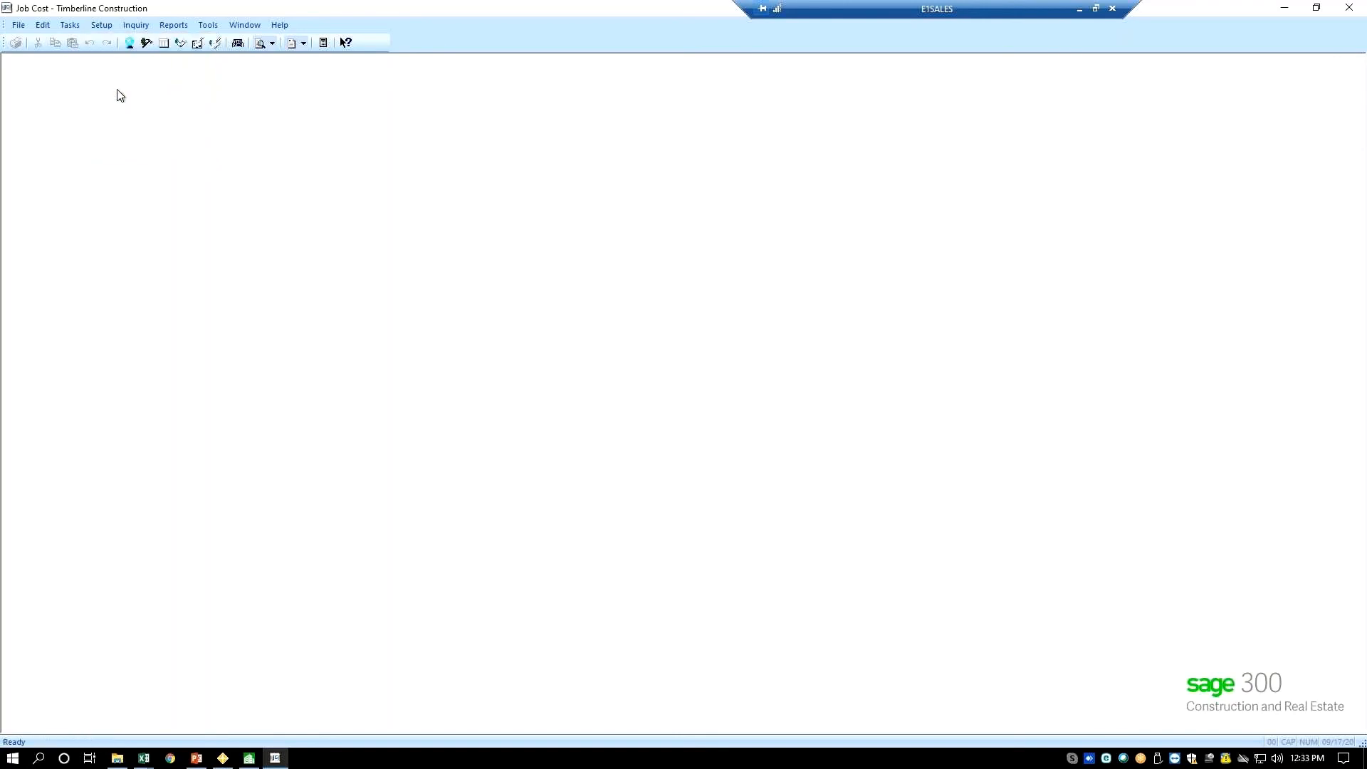
left_click(696, 550)
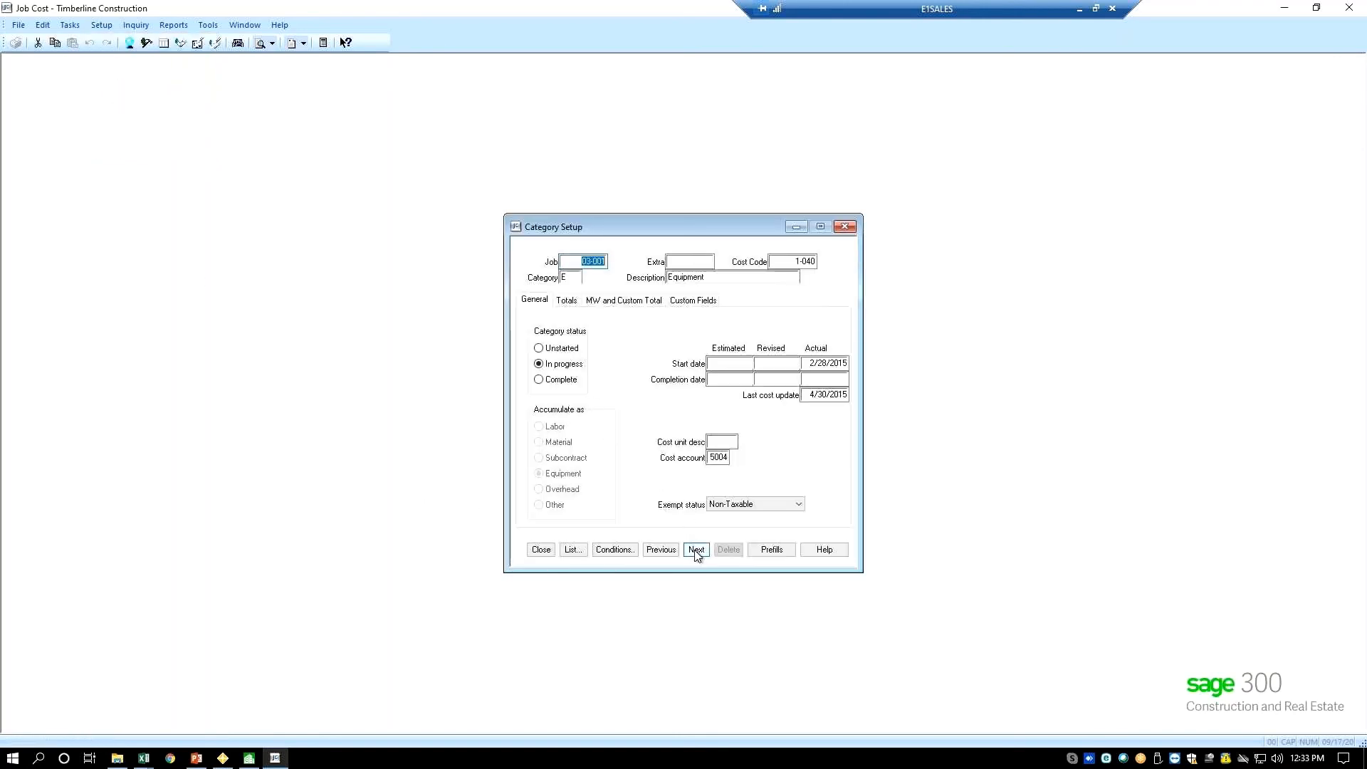
left_click(625, 301)
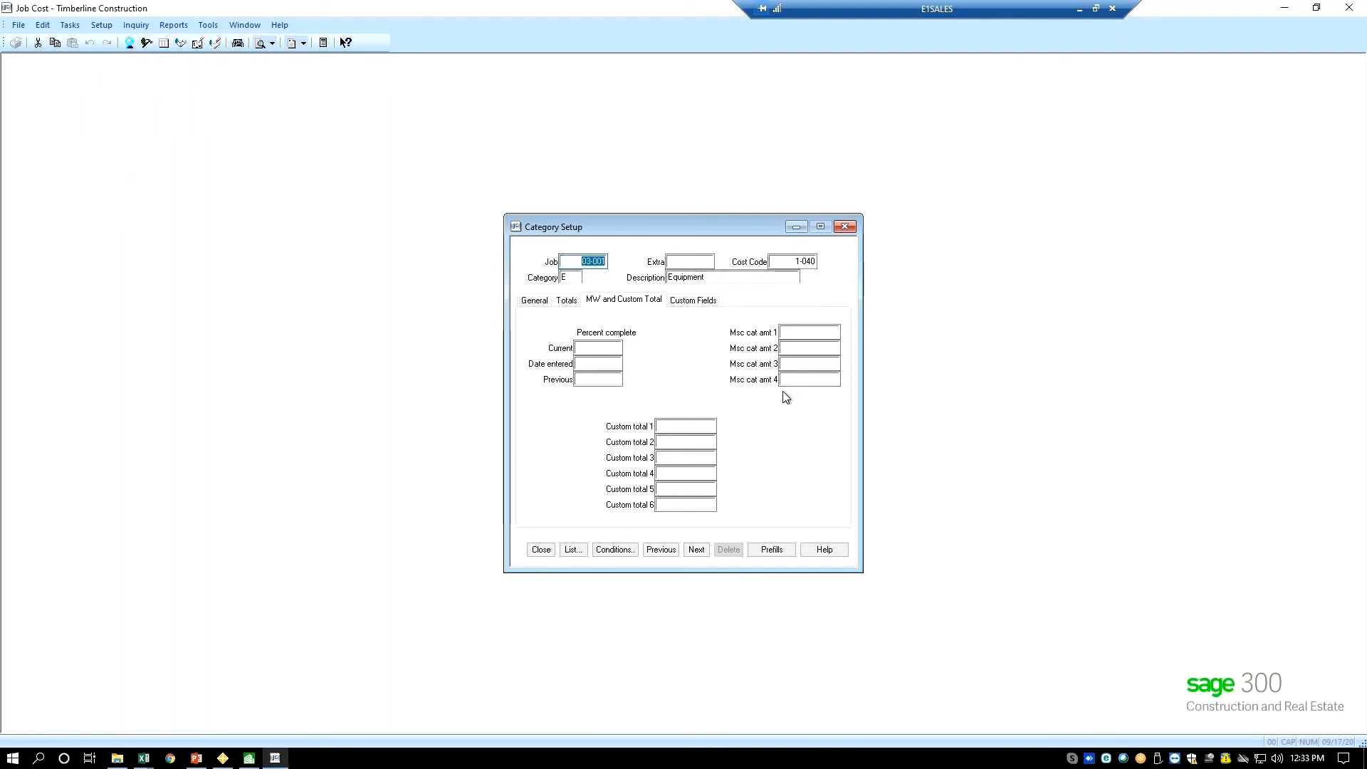
left_click(541, 551)
Examine the company's custom descriptions for the JC cost-at-completion, cost-to-complete and miscellaneous amount fields, then cancel out of them
left_click(17, 26)
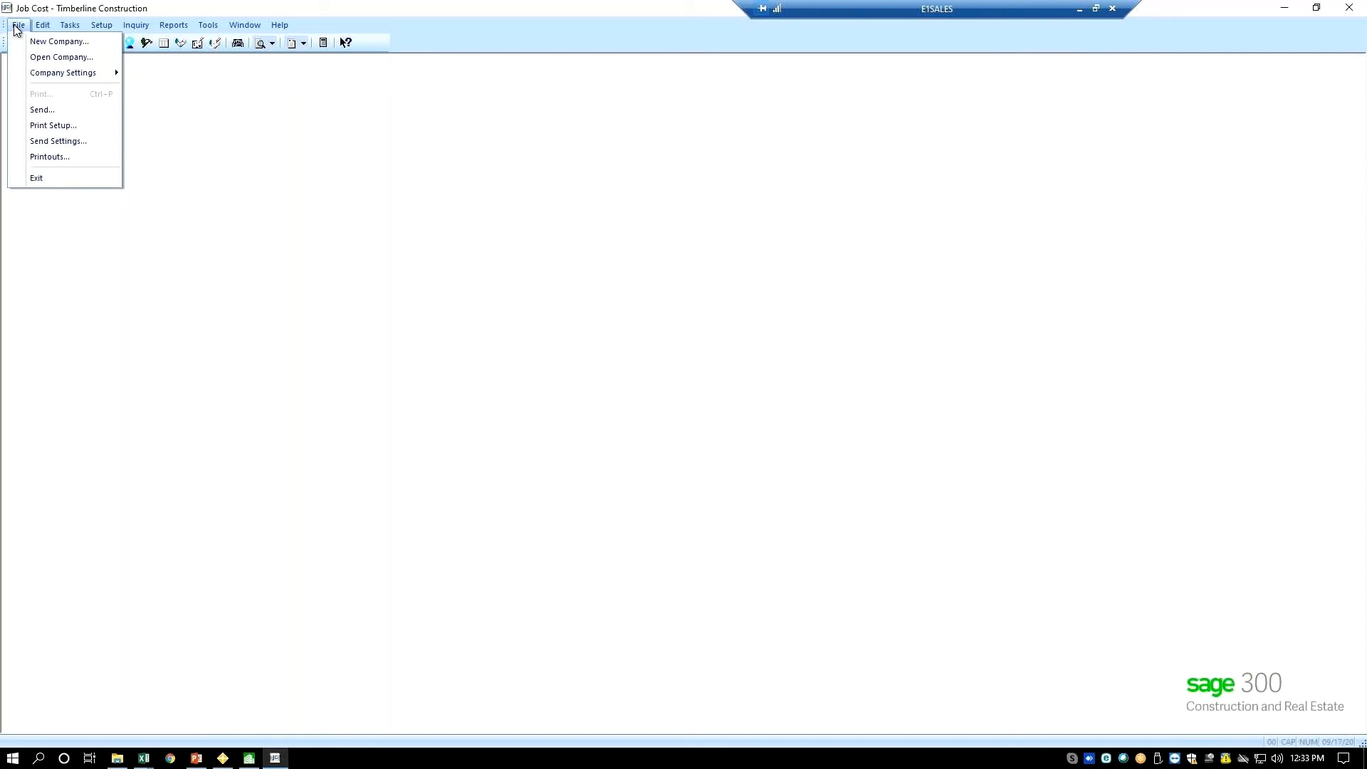
mouse_move(65, 78)
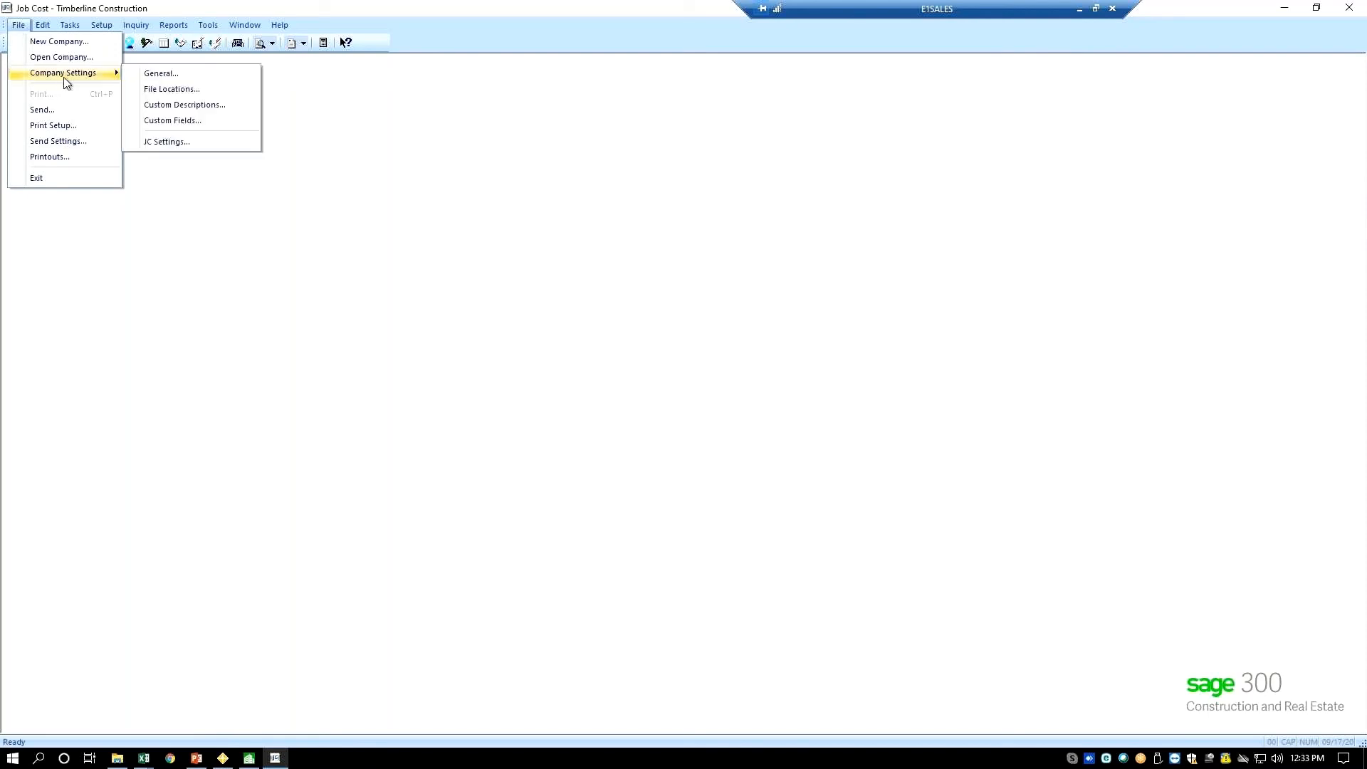
left_click(192, 107)
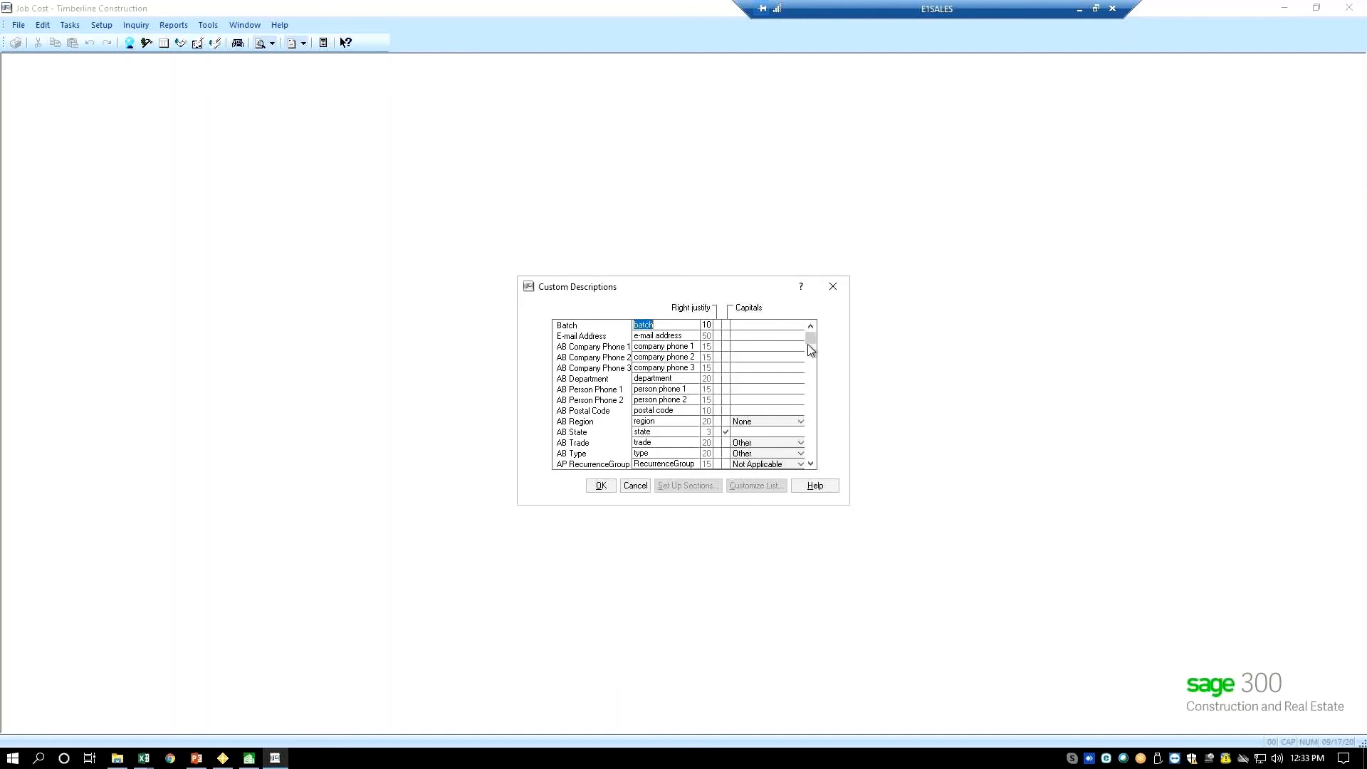
left_click_drag(810, 342, 813, 375)
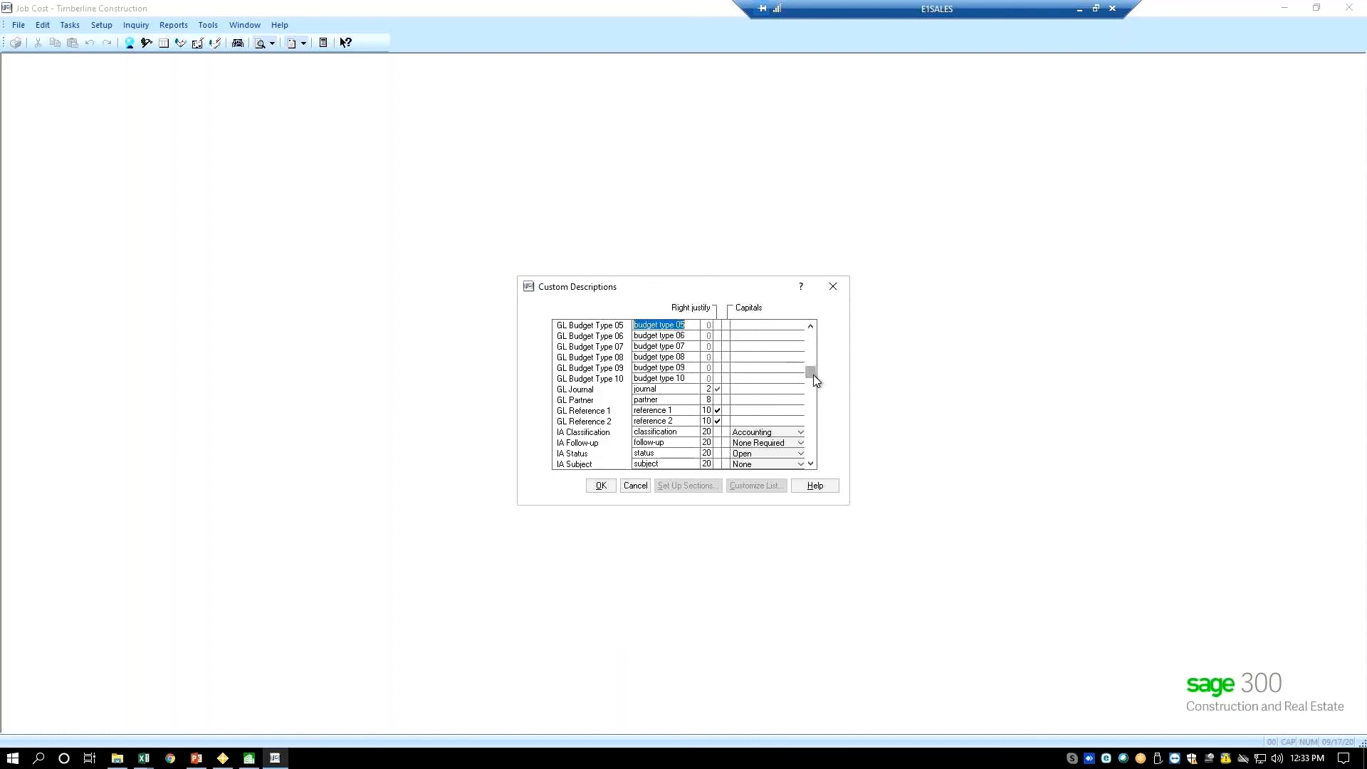
left_click(812, 450)
left_click(812, 450)
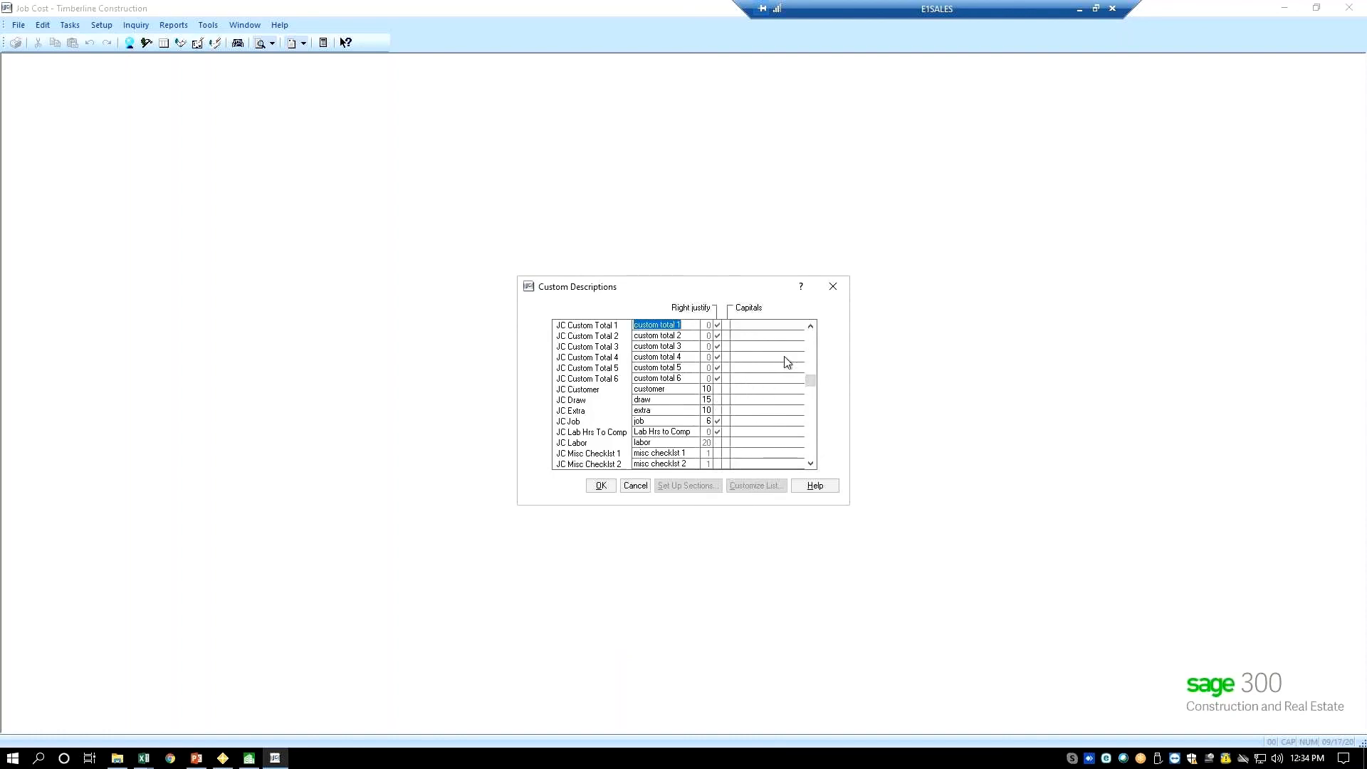
left_click(811, 325)
left_click(811, 325)
left_click(811, 327)
left_click(811, 326)
left_click(811, 326)
left_click(811, 327)
left_click(811, 326)
left_click(811, 326)
left_click(811, 326)
left_click(811, 326)
left_click(811, 326)
left_click(811, 326)
left_click(811, 326)
left_click(811, 326)
left_click(811, 326)
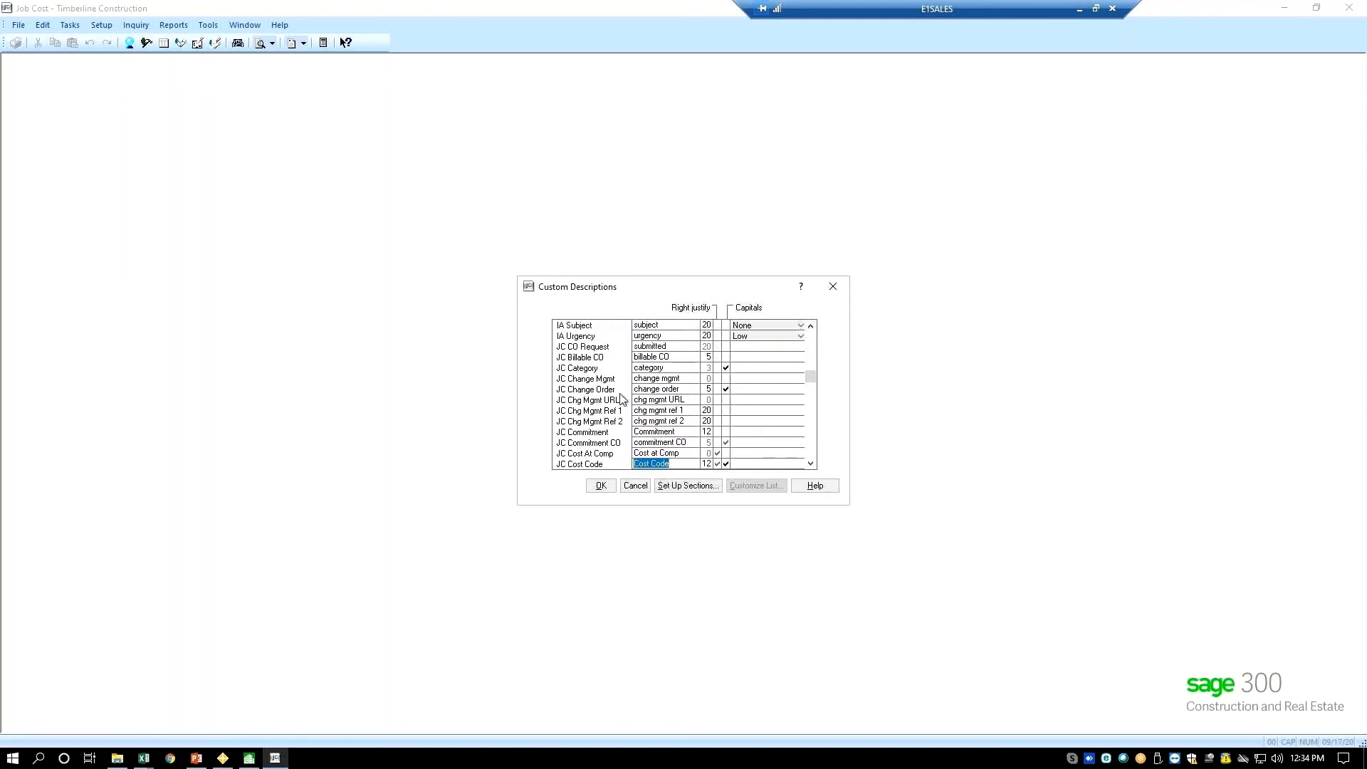
left_click(812, 447)
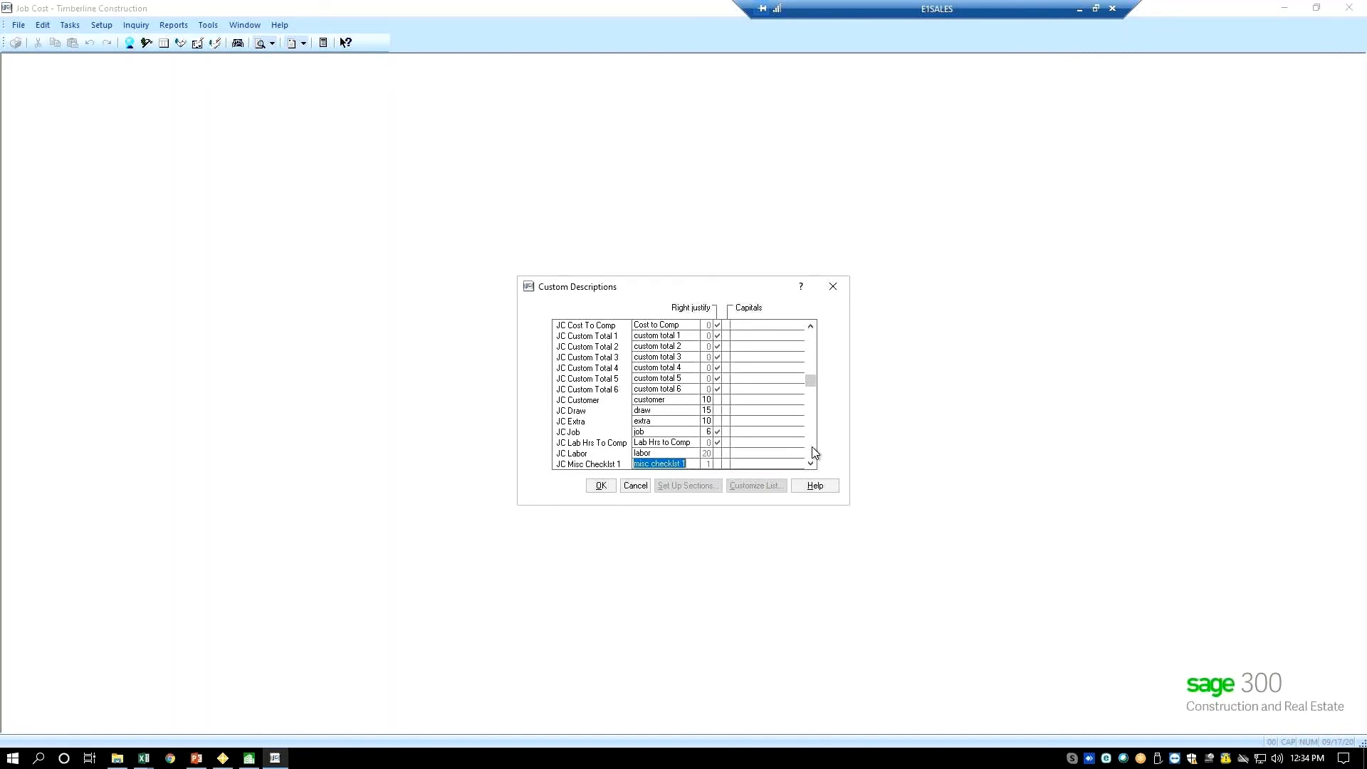
left_click(812, 447)
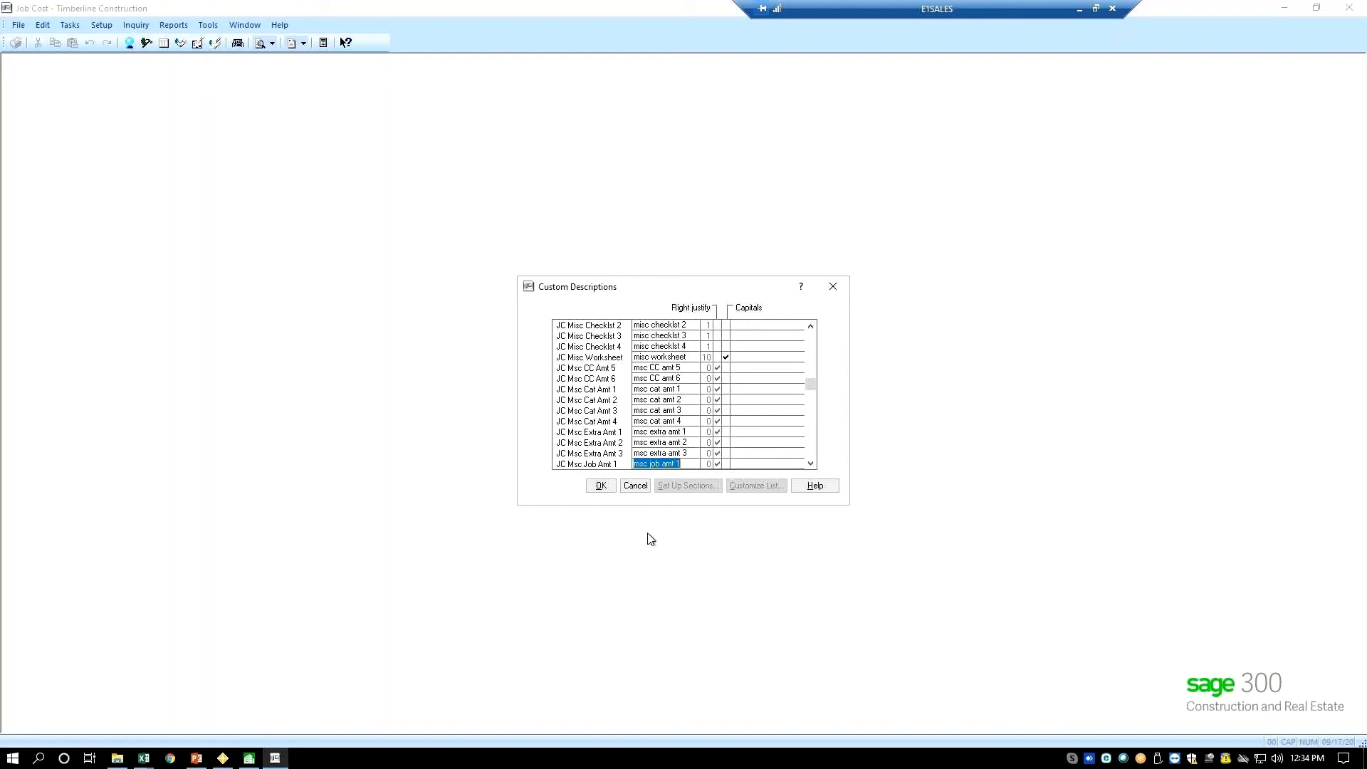
left_click(635, 485)
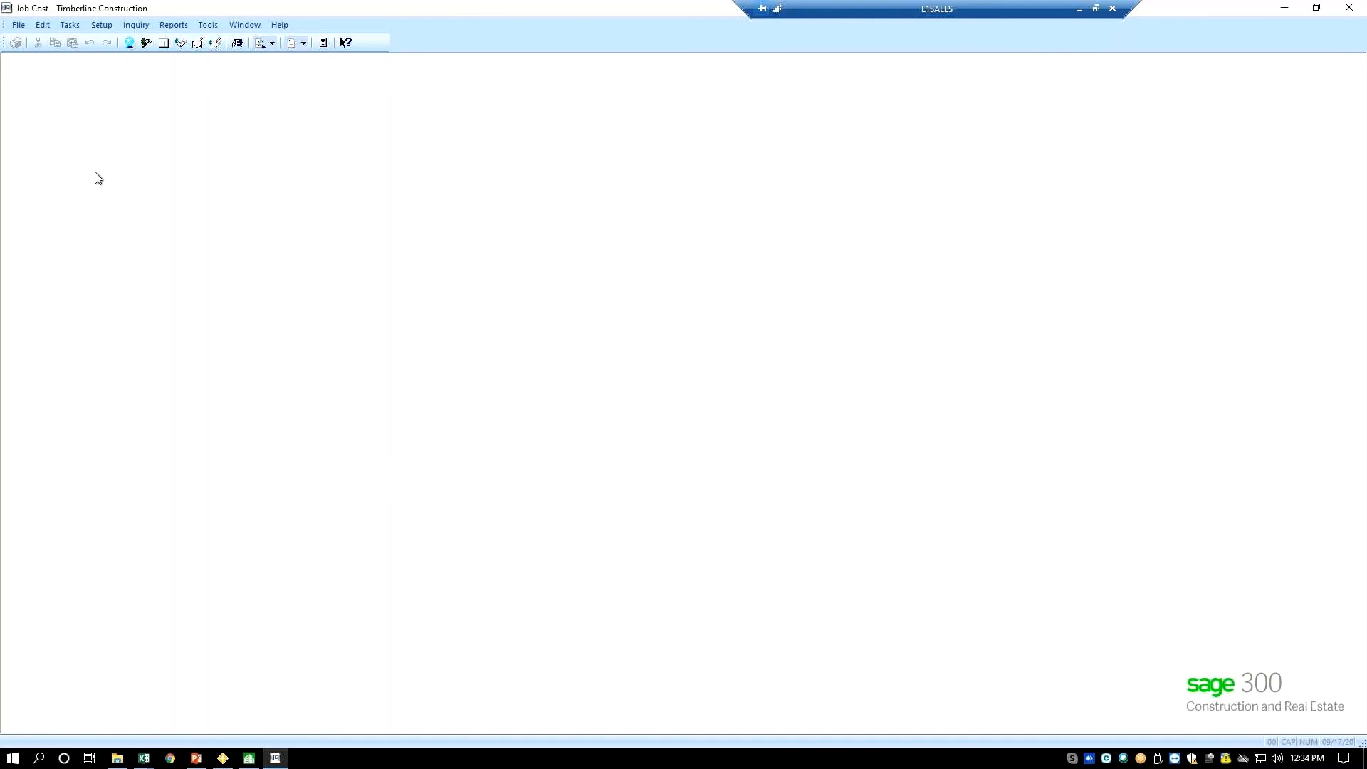
Open the miscellaneous worksheet entry with the COST@COMP (Projected Cost at Completion) view
left_click(102, 25)
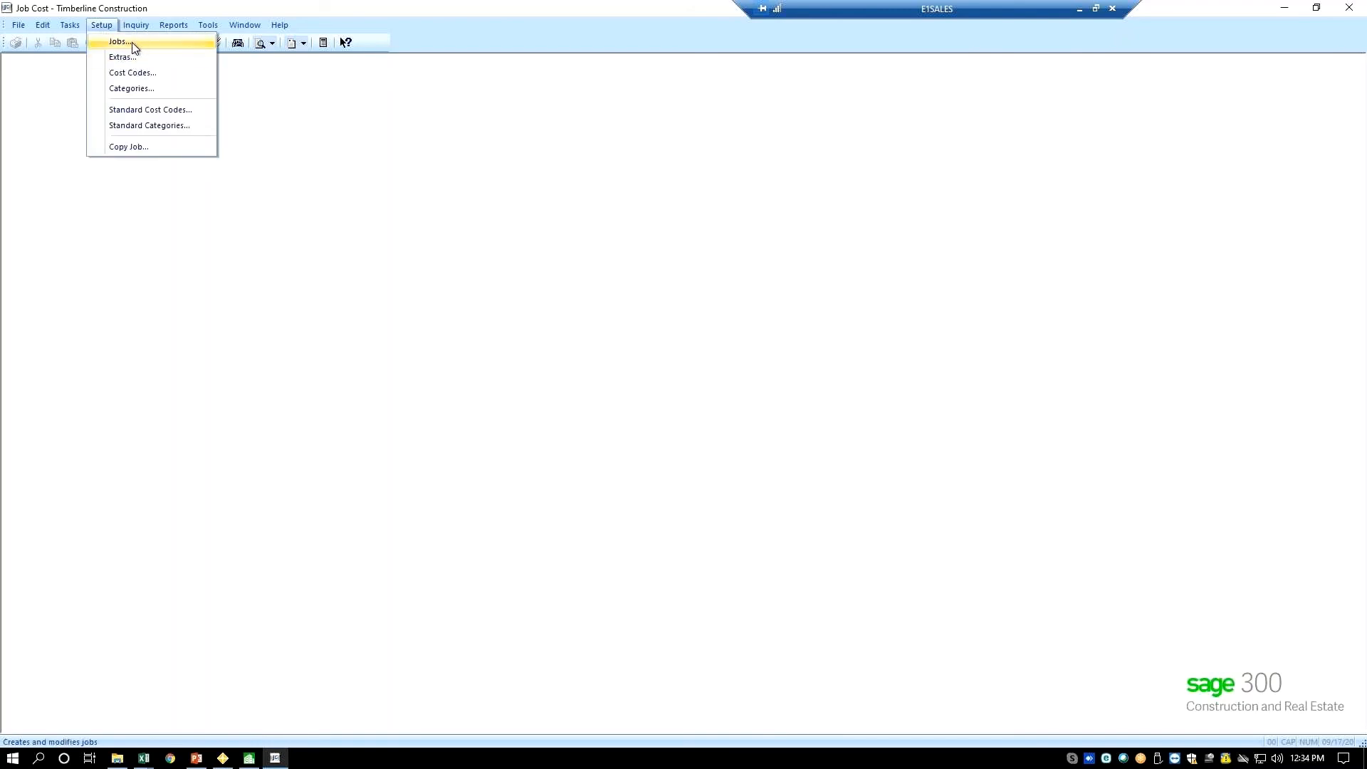
left_click(70, 29)
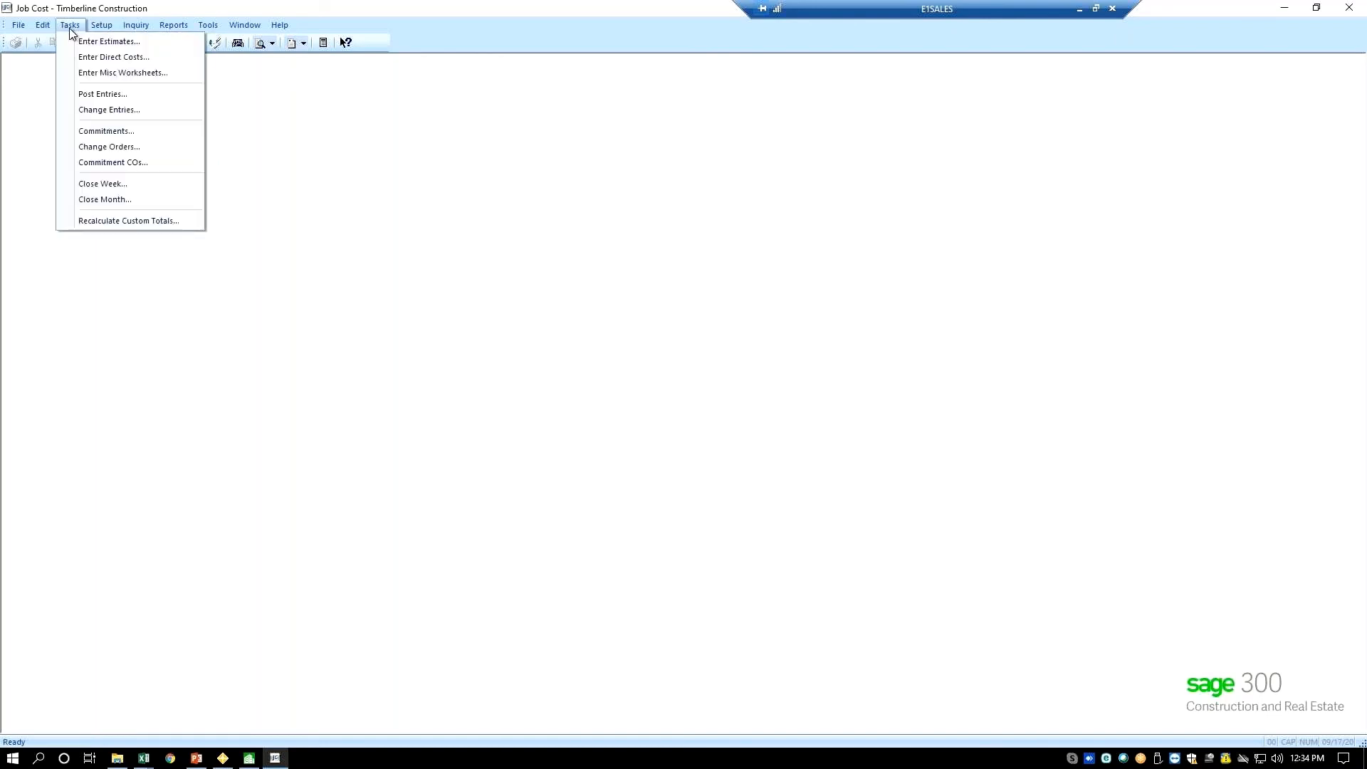
left_click(104, 73)
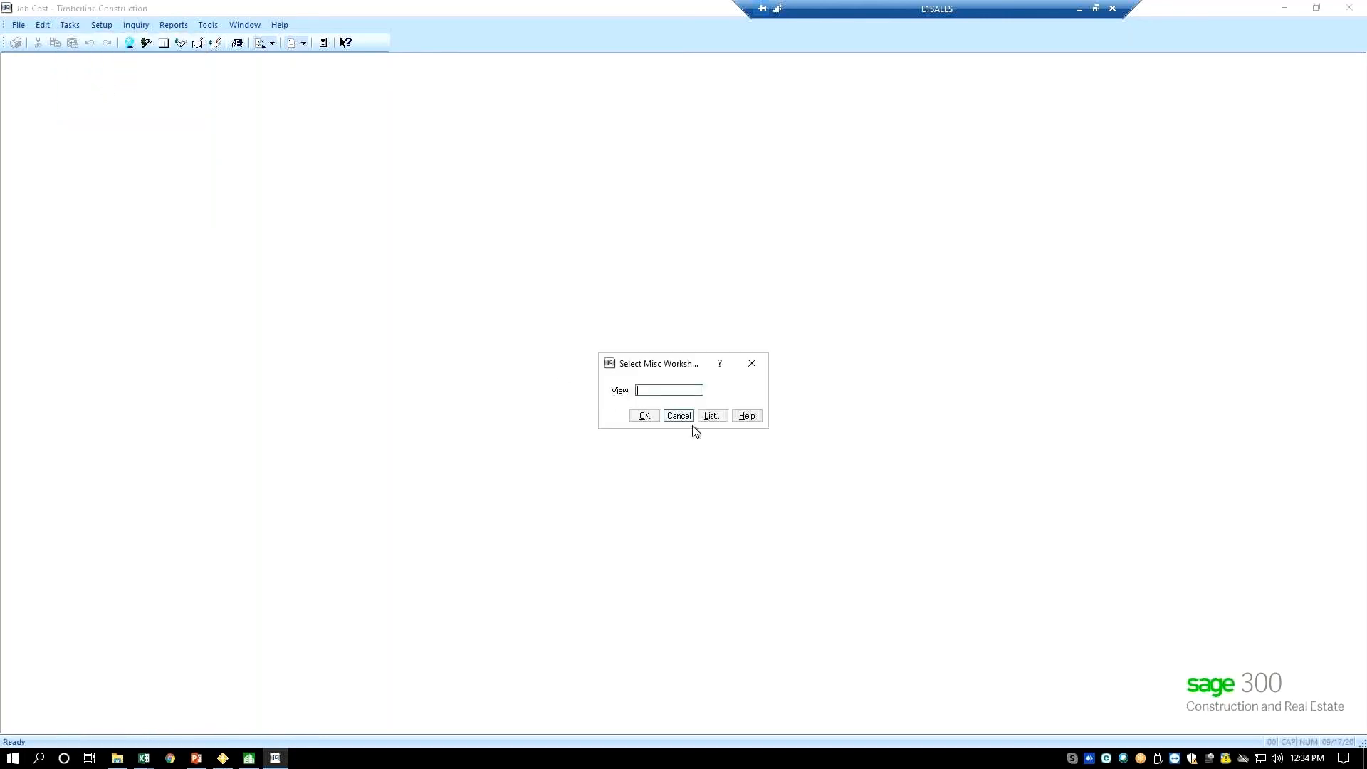
left_click(717, 417)
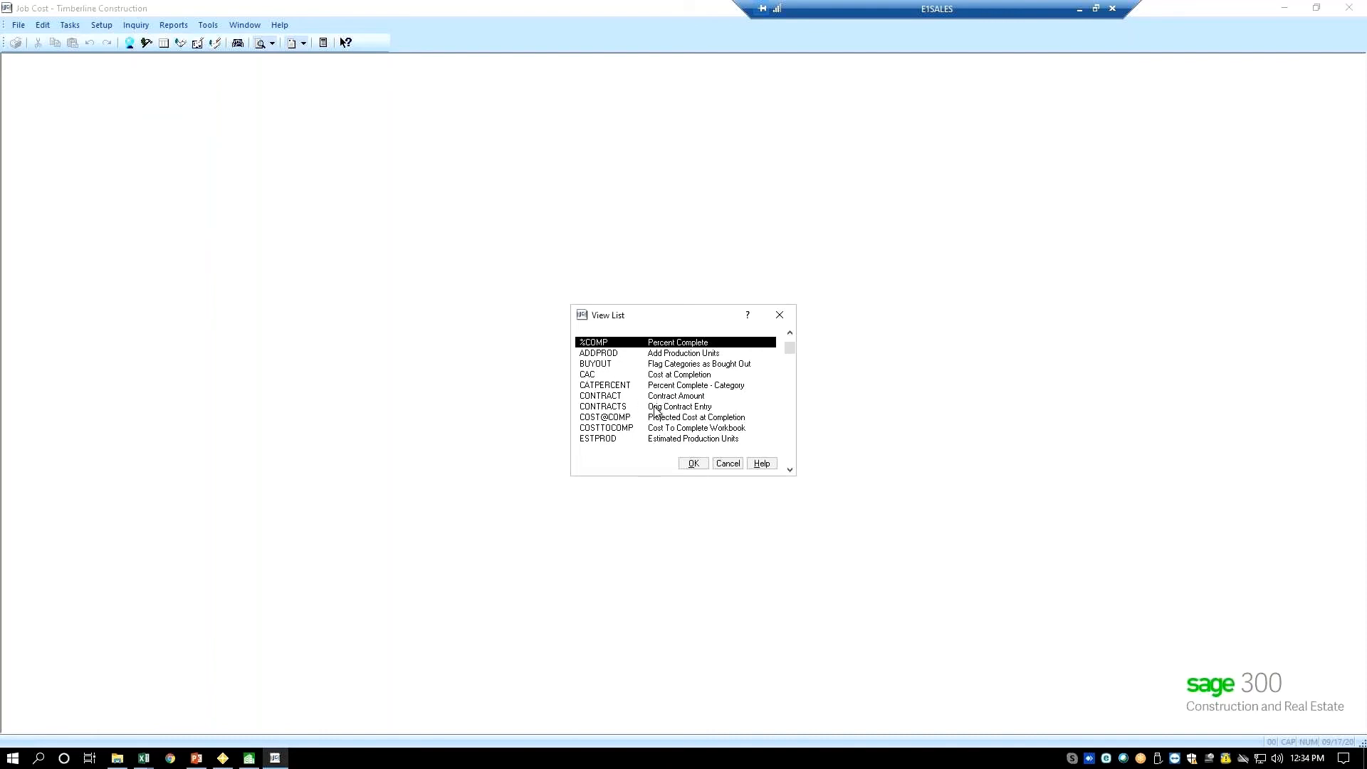
left_click(613, 418)
left_click(692, 463)
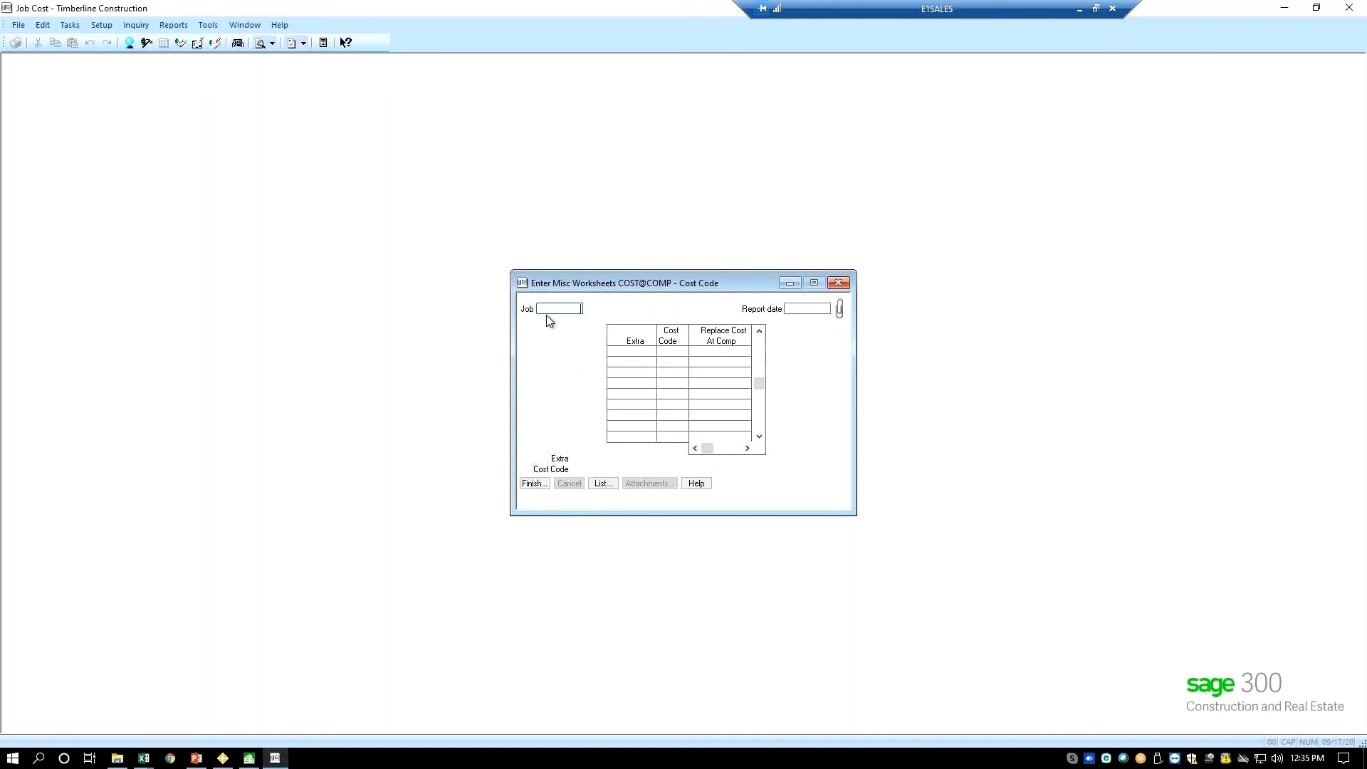
Load job 03-001 NW Food Warehouse to review its cost-at-completion replacements by cost code, then cancel and finish the worksheet
left_click(602, 484)
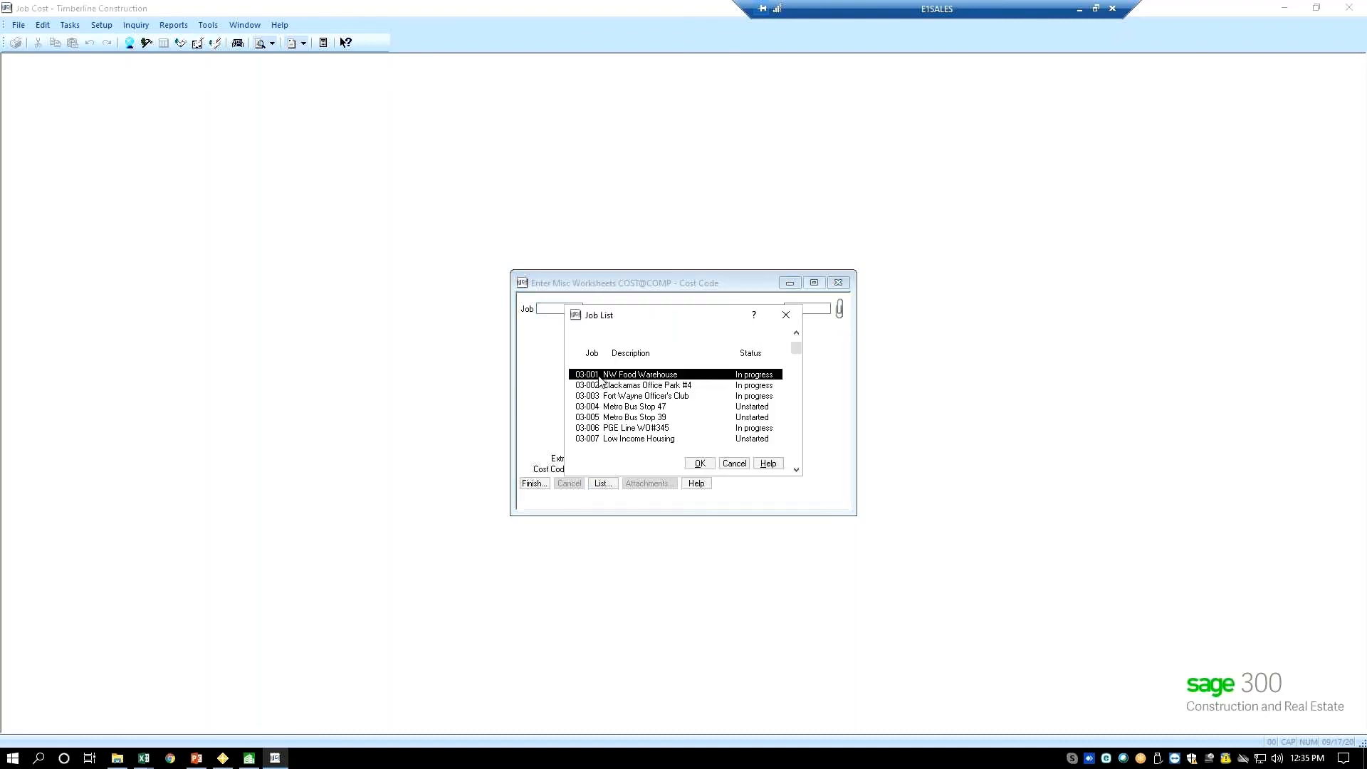
left_click(702, 464)
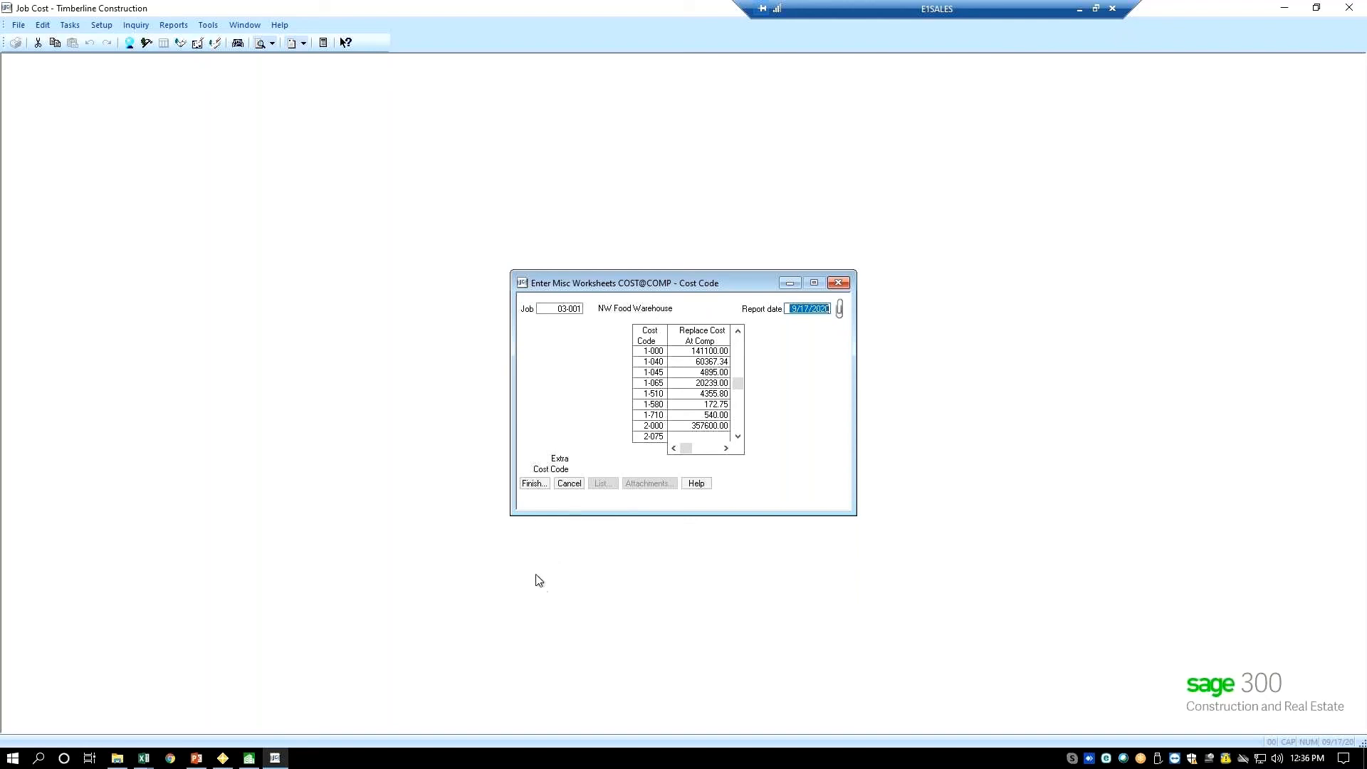
left_click(568, 483)
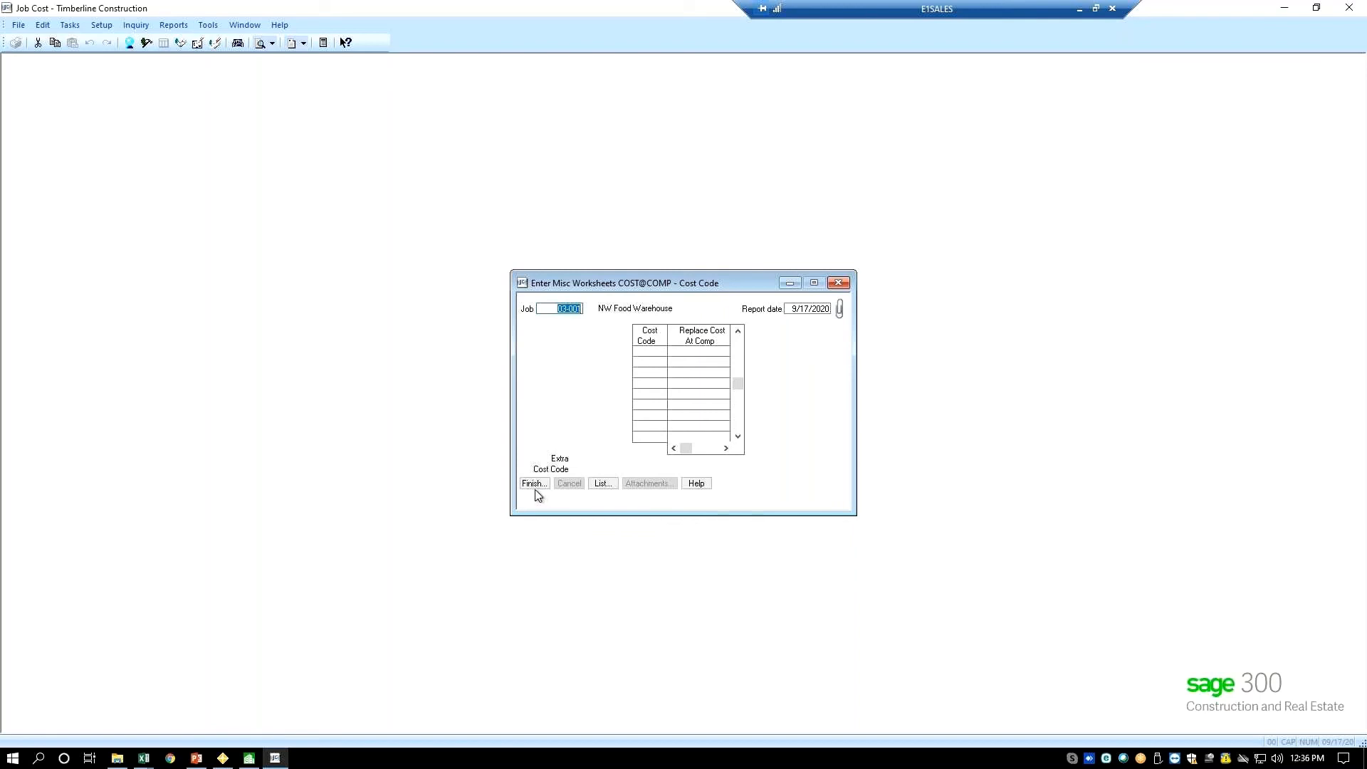
left_click(535, 487)
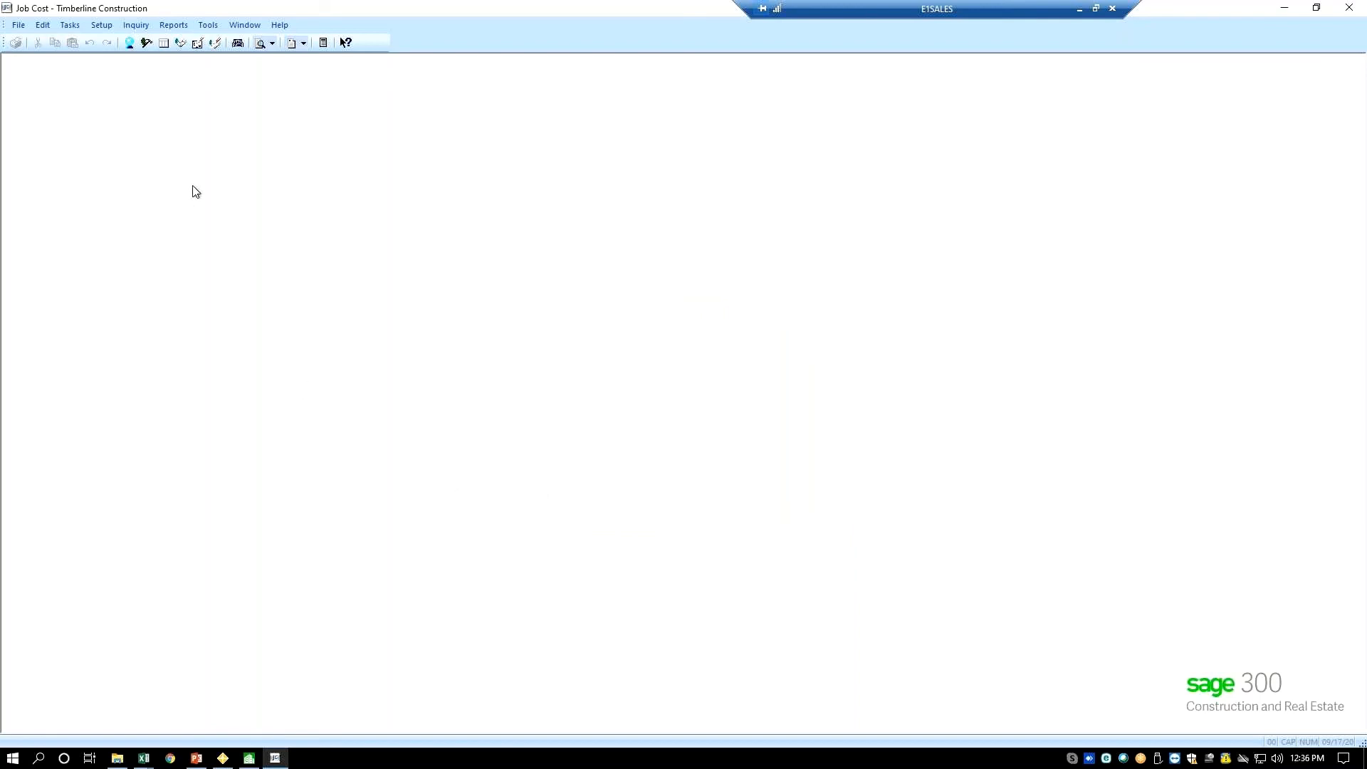
Examine the estimate import options, including the import file and approved estimate change setting, then cancel the import
left_click(207, 27)
mouse_move(233, 61)
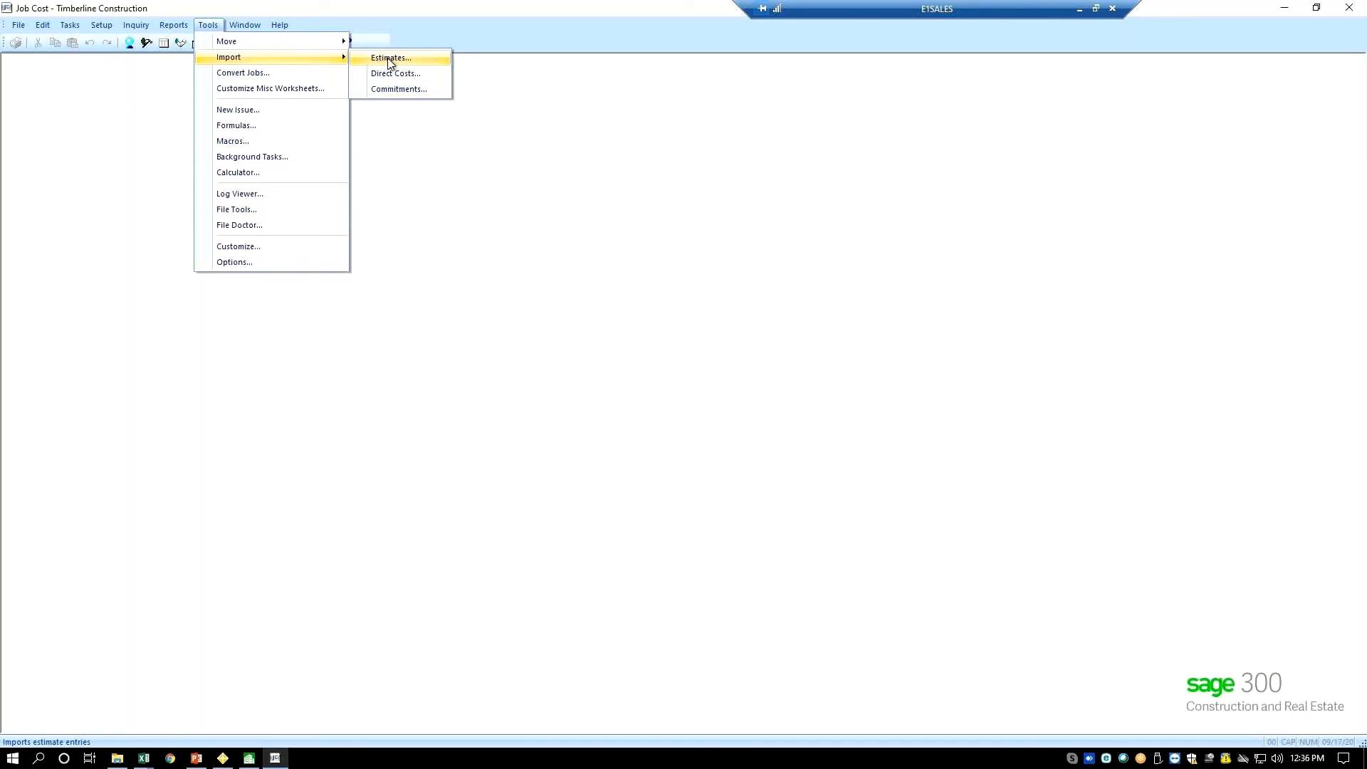
mouse_move(77, 29)
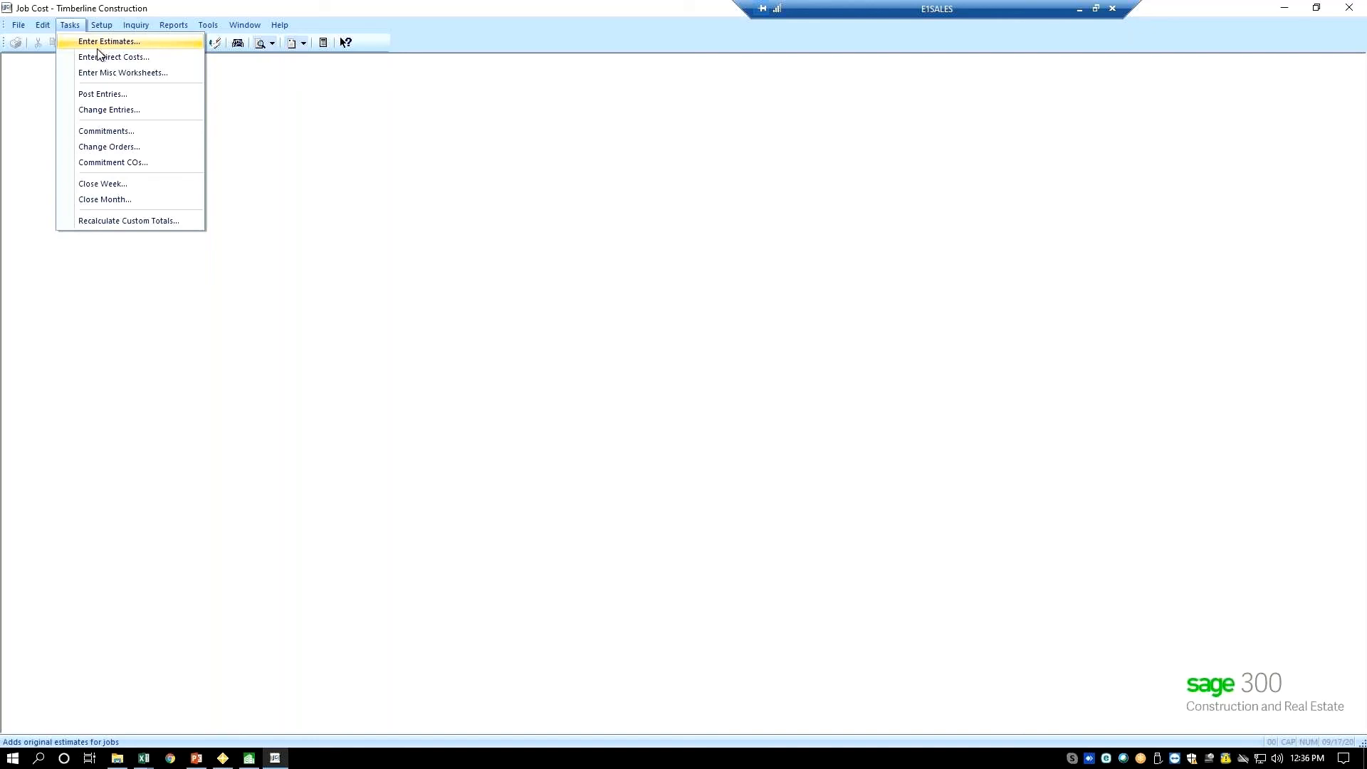
mouse_move(207, 29)
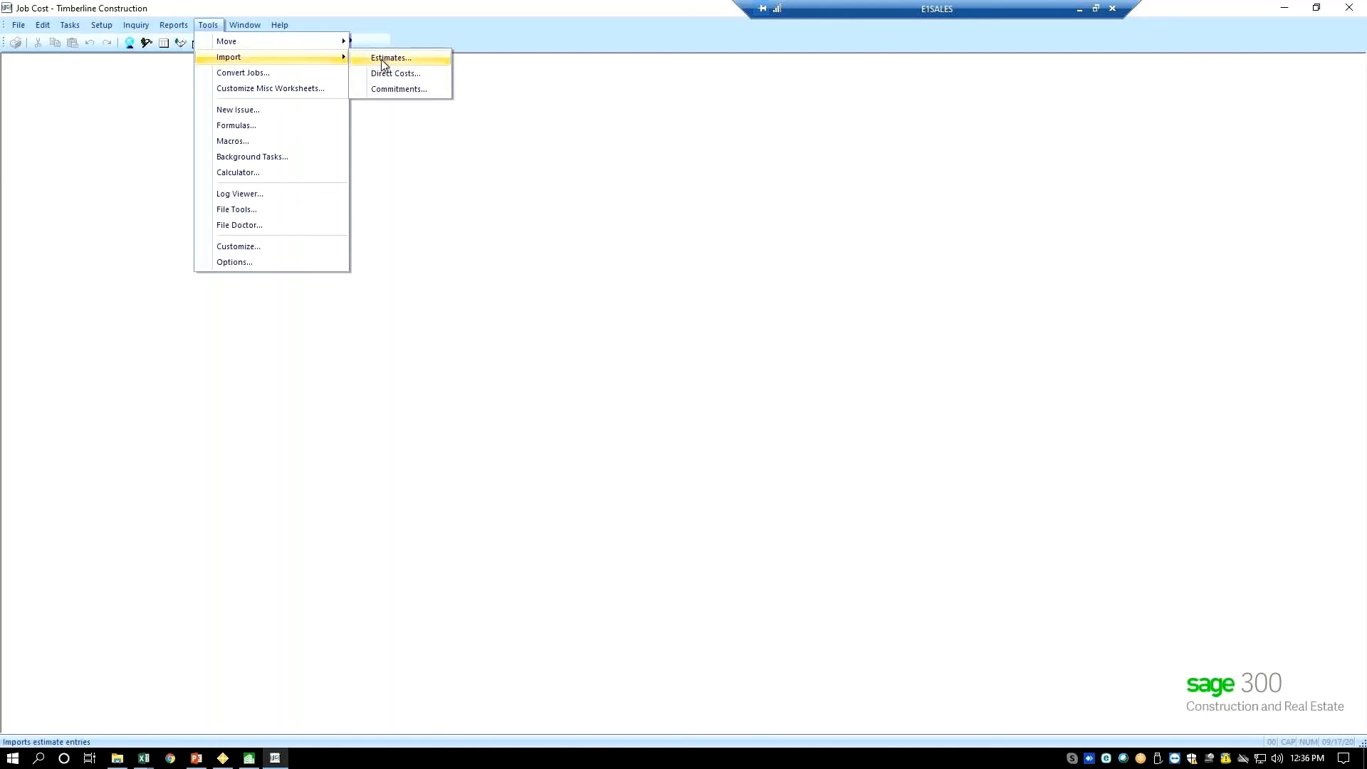
left_click(383, 58)
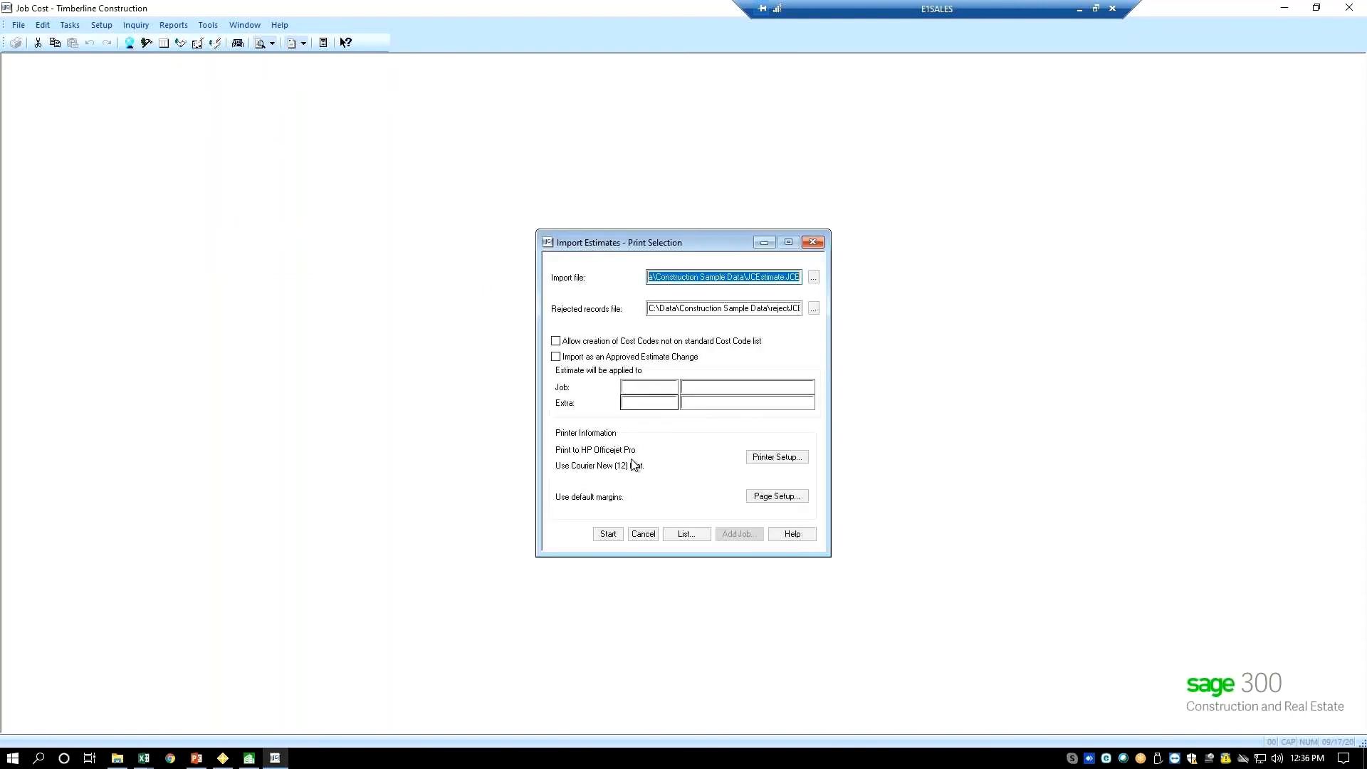
left_click(637, 541)
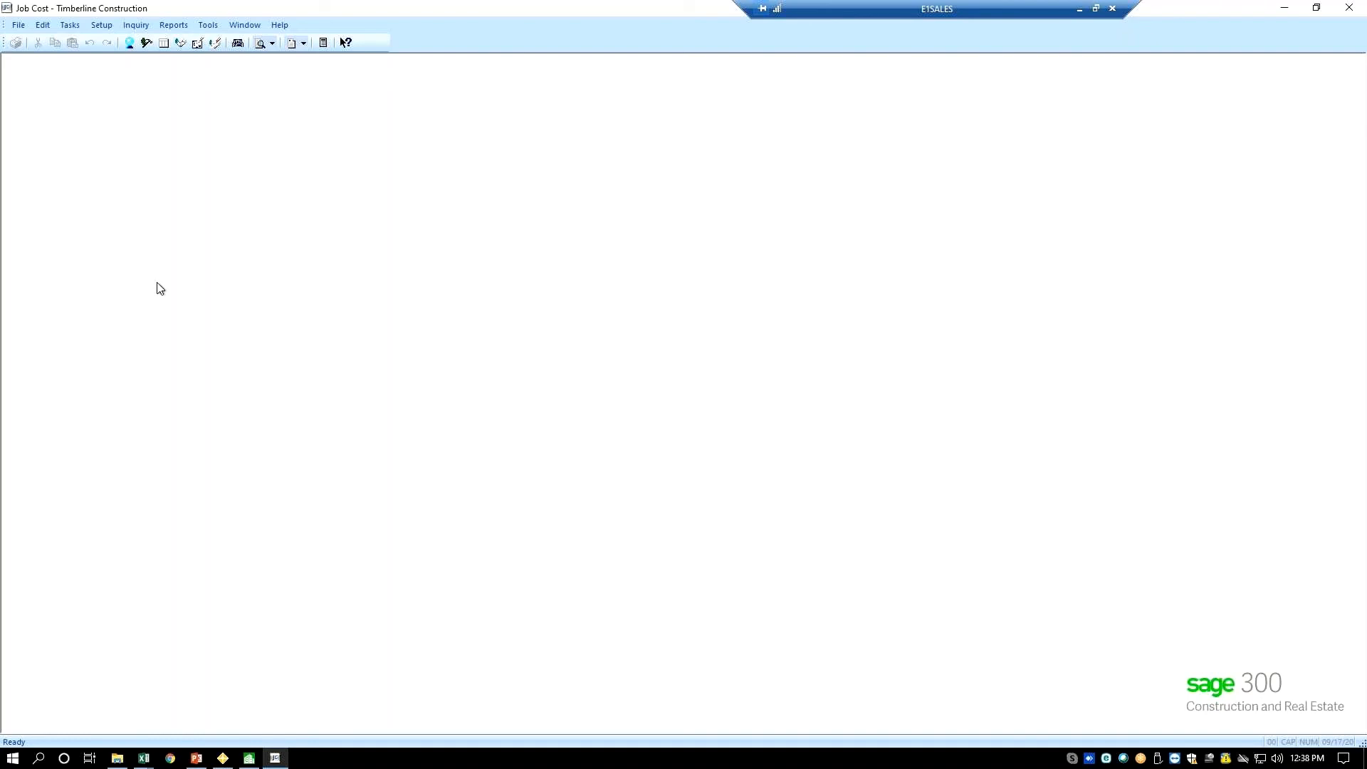
Inspect the MW and Custom Total fields in cost code setup for job 03-001, cost code 1-040 Coordination, then close the setup
left_click(70, 29)
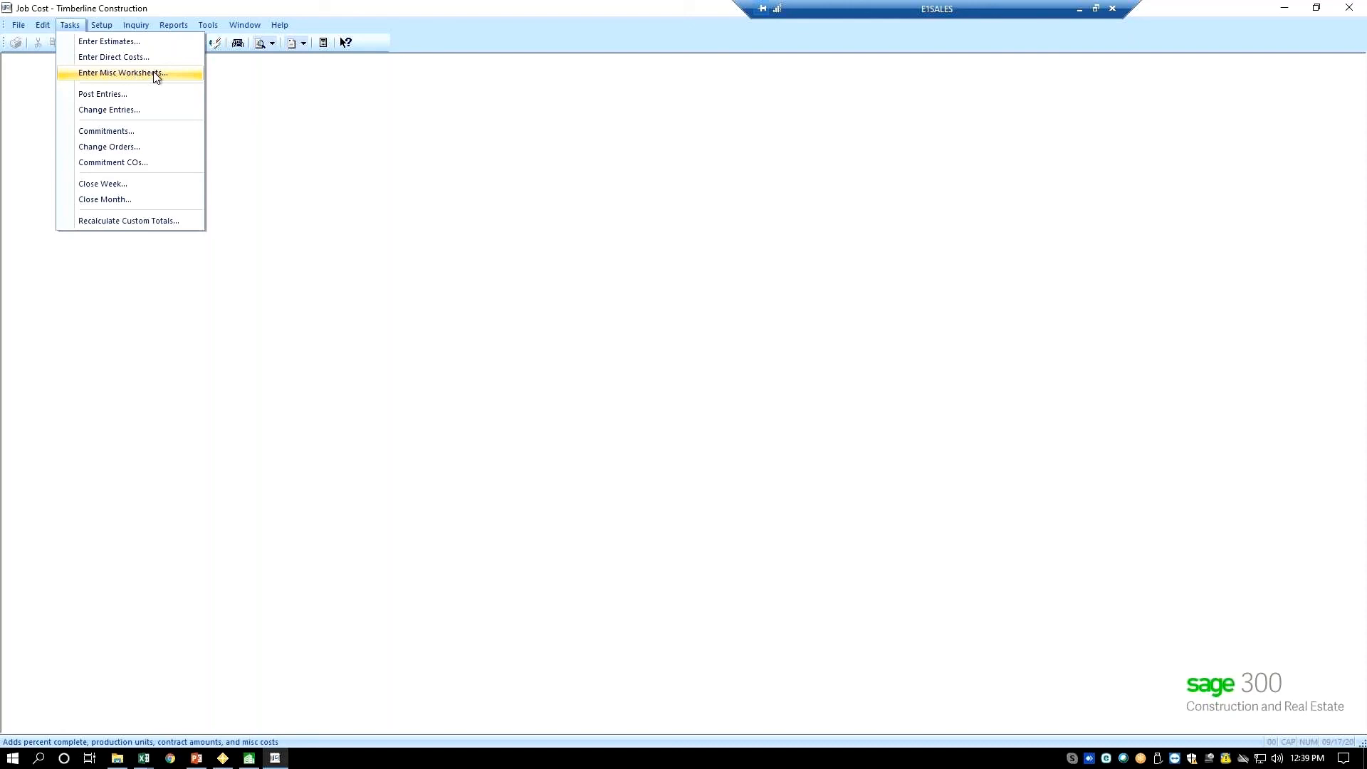
mouse_move(108, 32)
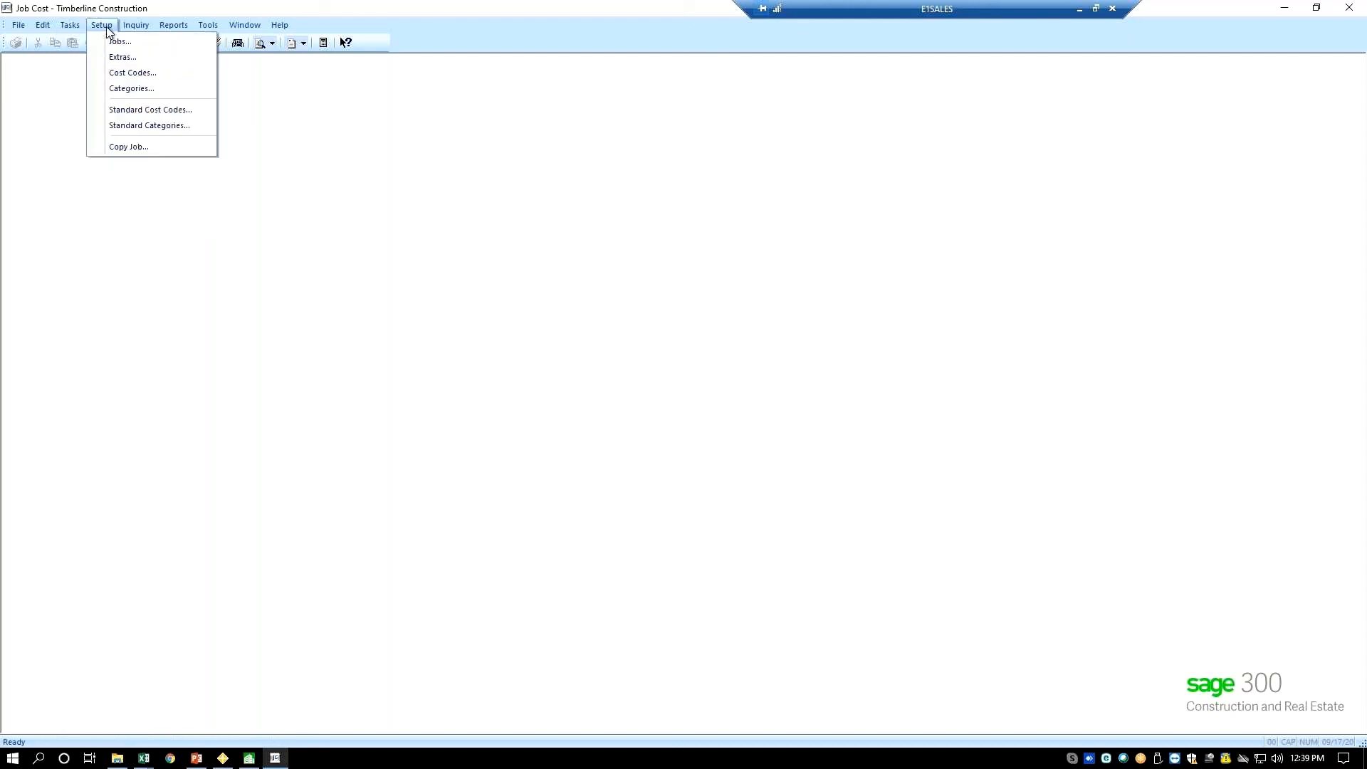
left_click(131, 72)
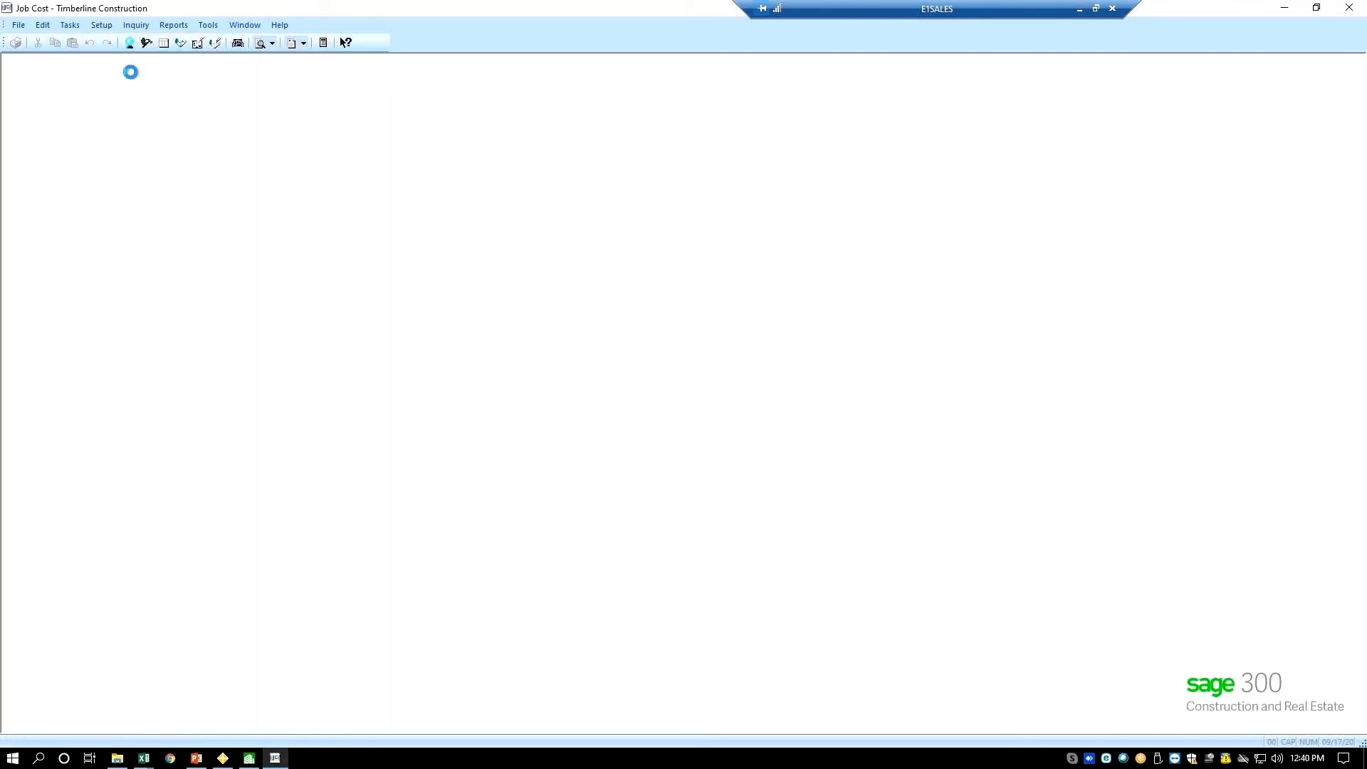
left_click(697, 554)
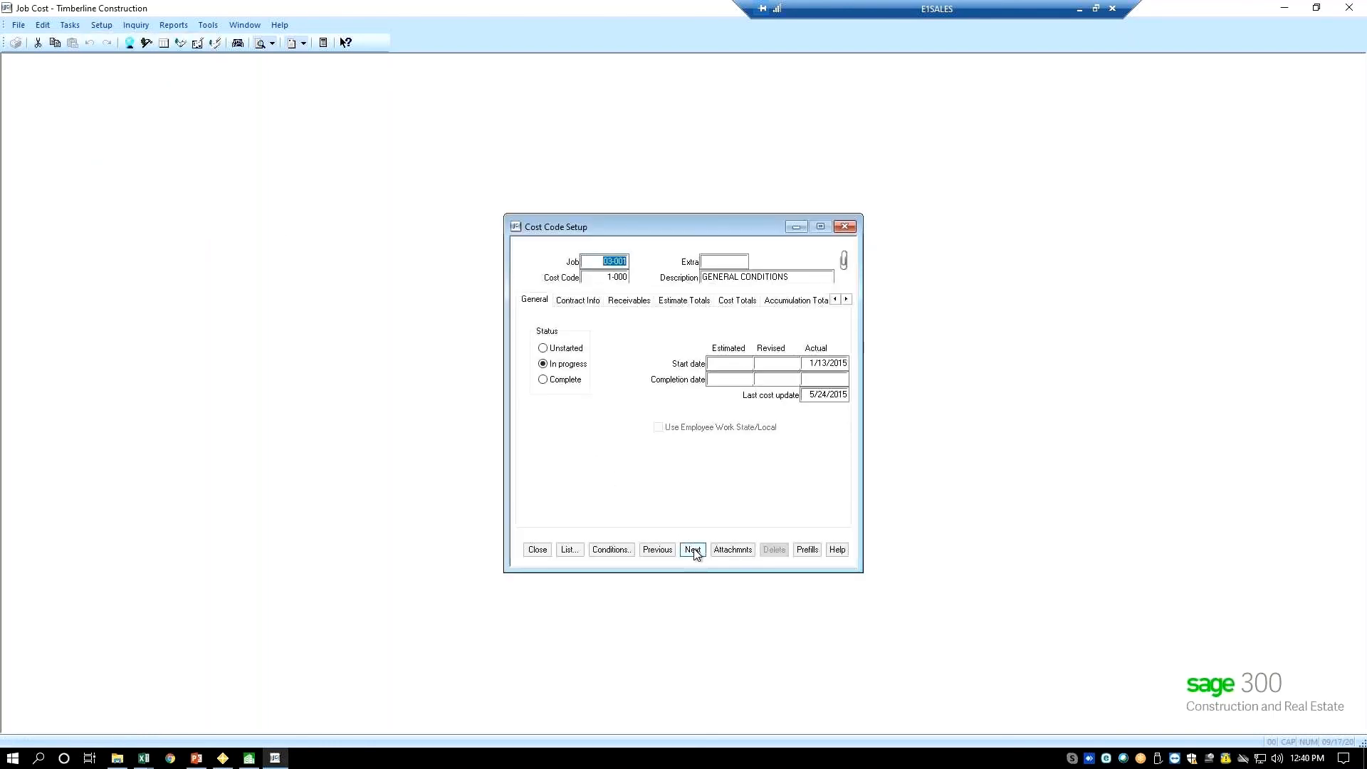
left_click(846, 299)
left_click(847, 300)
left_click(847, 300)
left_click(846, 300)
left_click(847, 299)
left_click(846, 299)
left_click(785, 302)
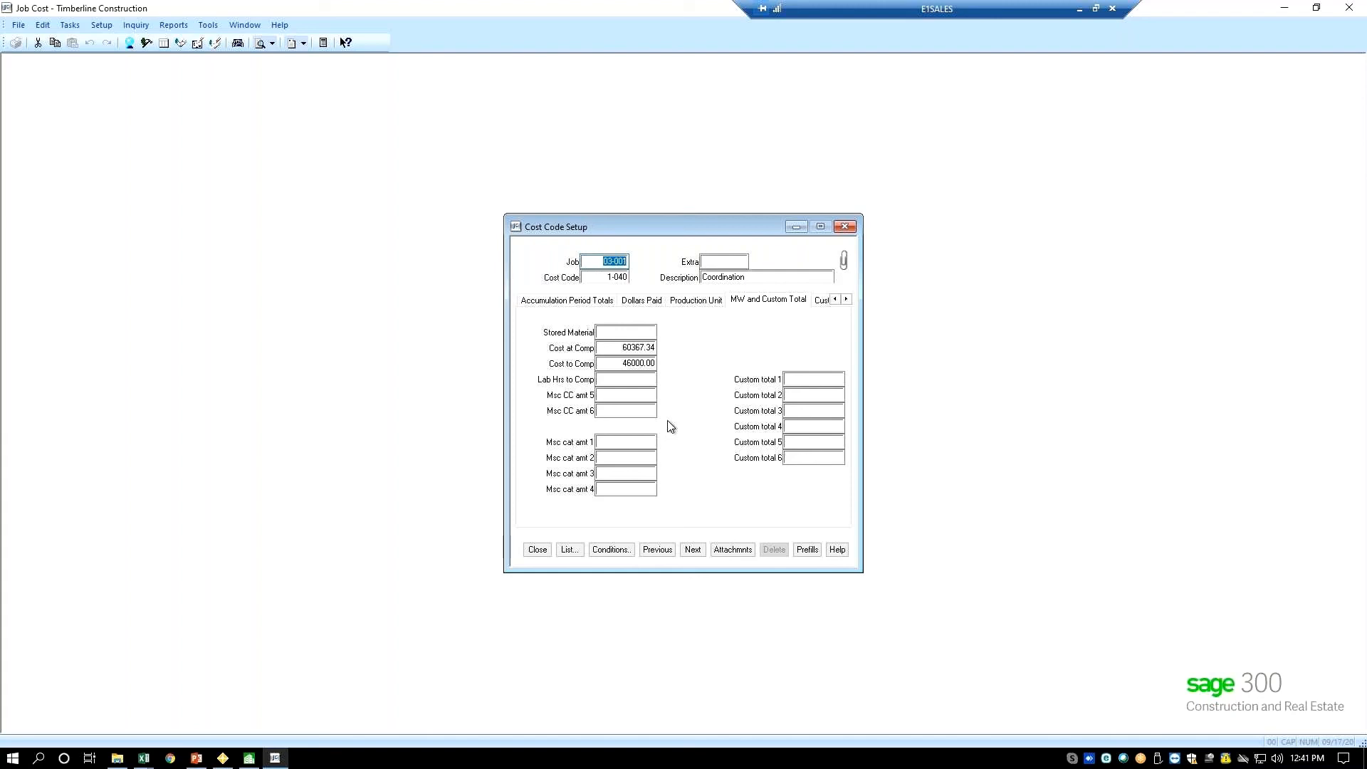
left_click(534, 549)
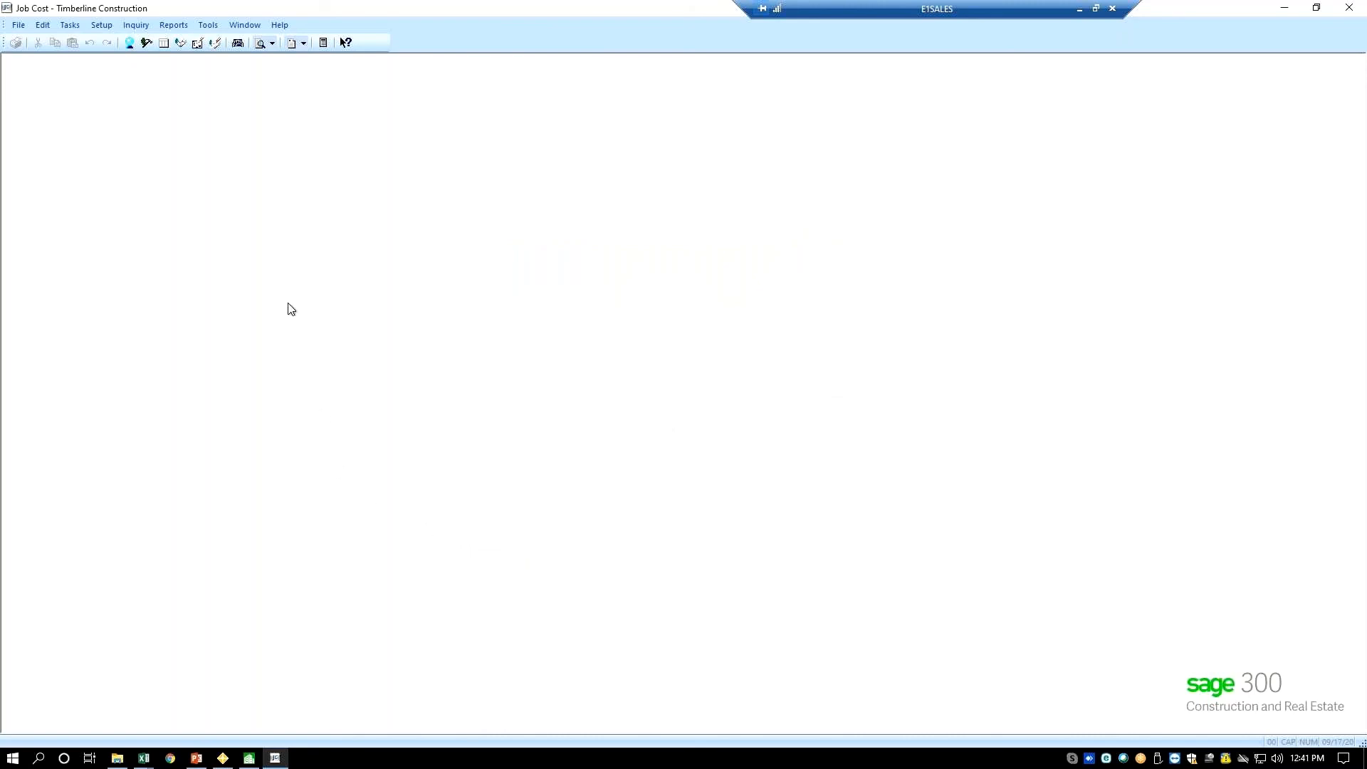
Open job setup for 03-001 NW Food Warehouse and review its status, billing, scope, and AP and GL settings
left_click(101, 27)
left_click(118, 43)
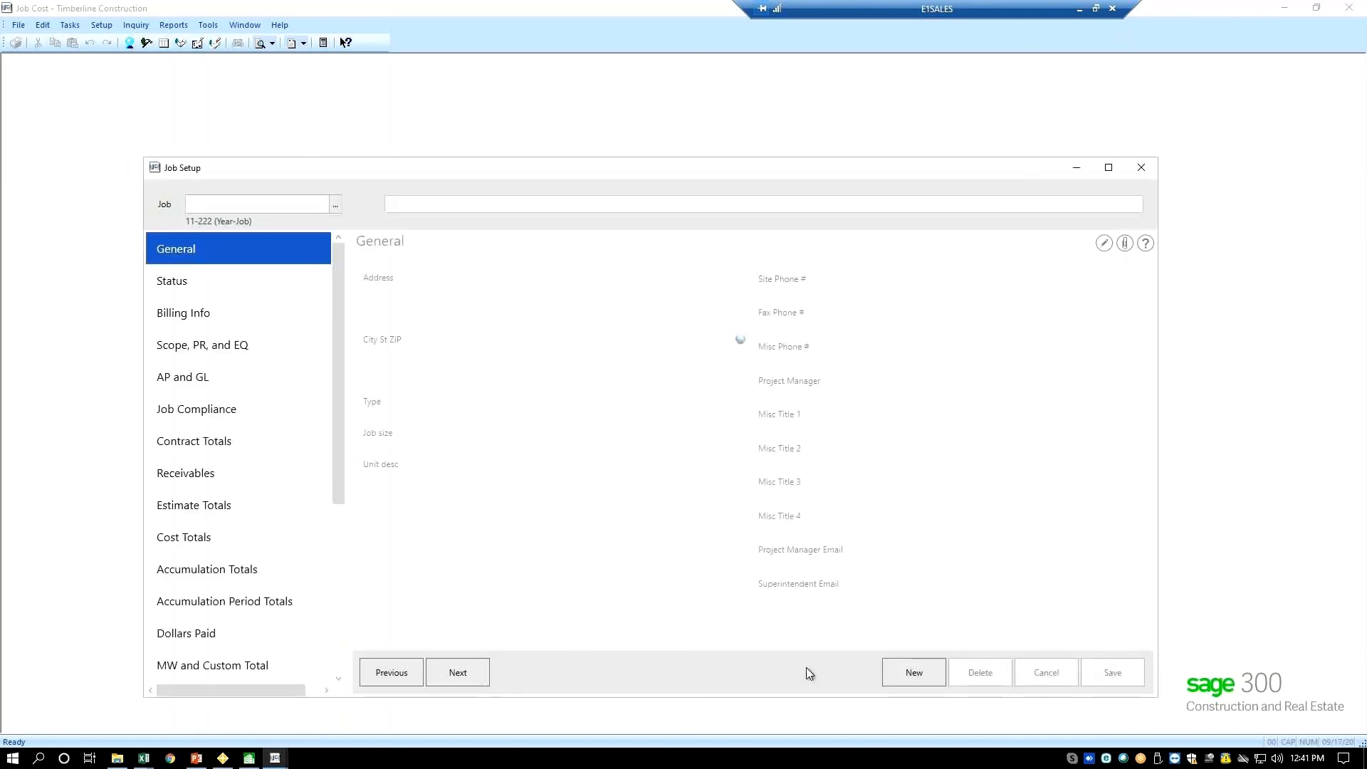
left_click(476, 673)
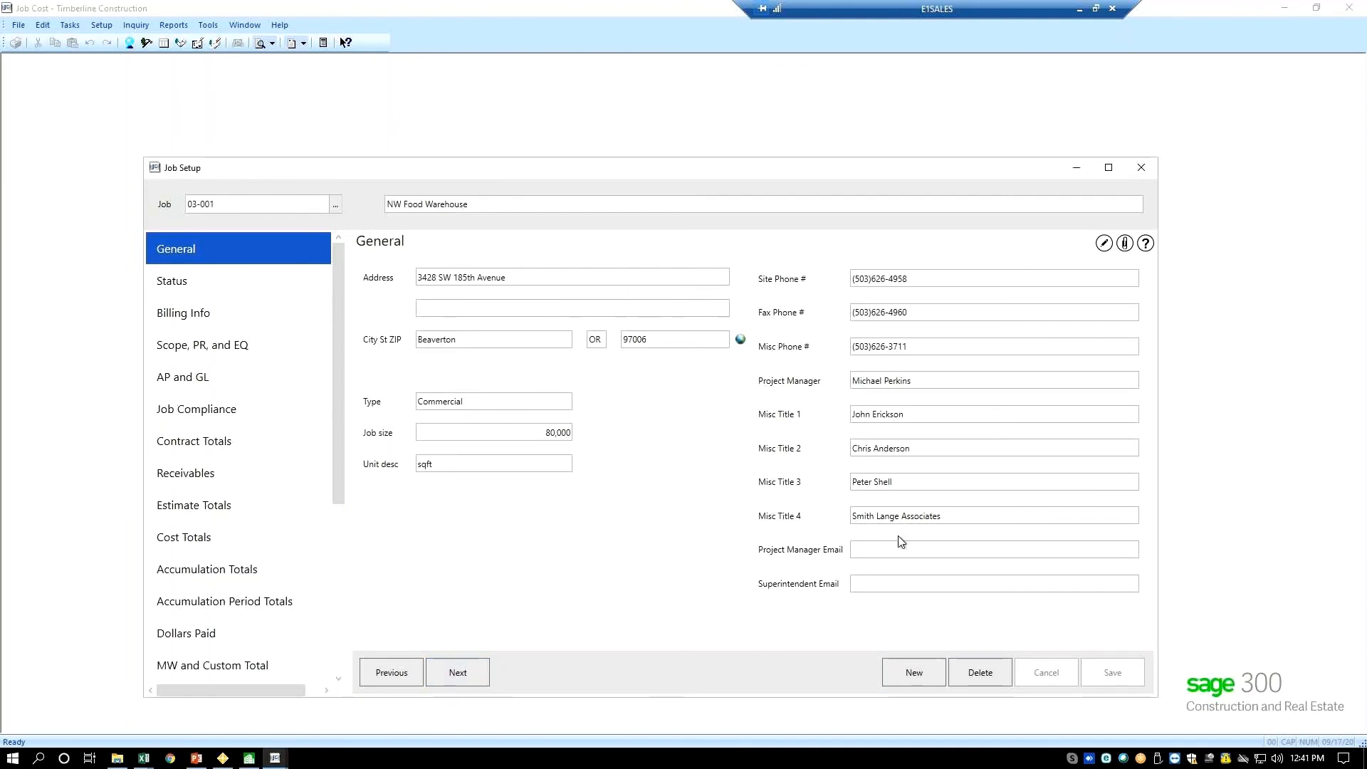
left_click(184, 289)
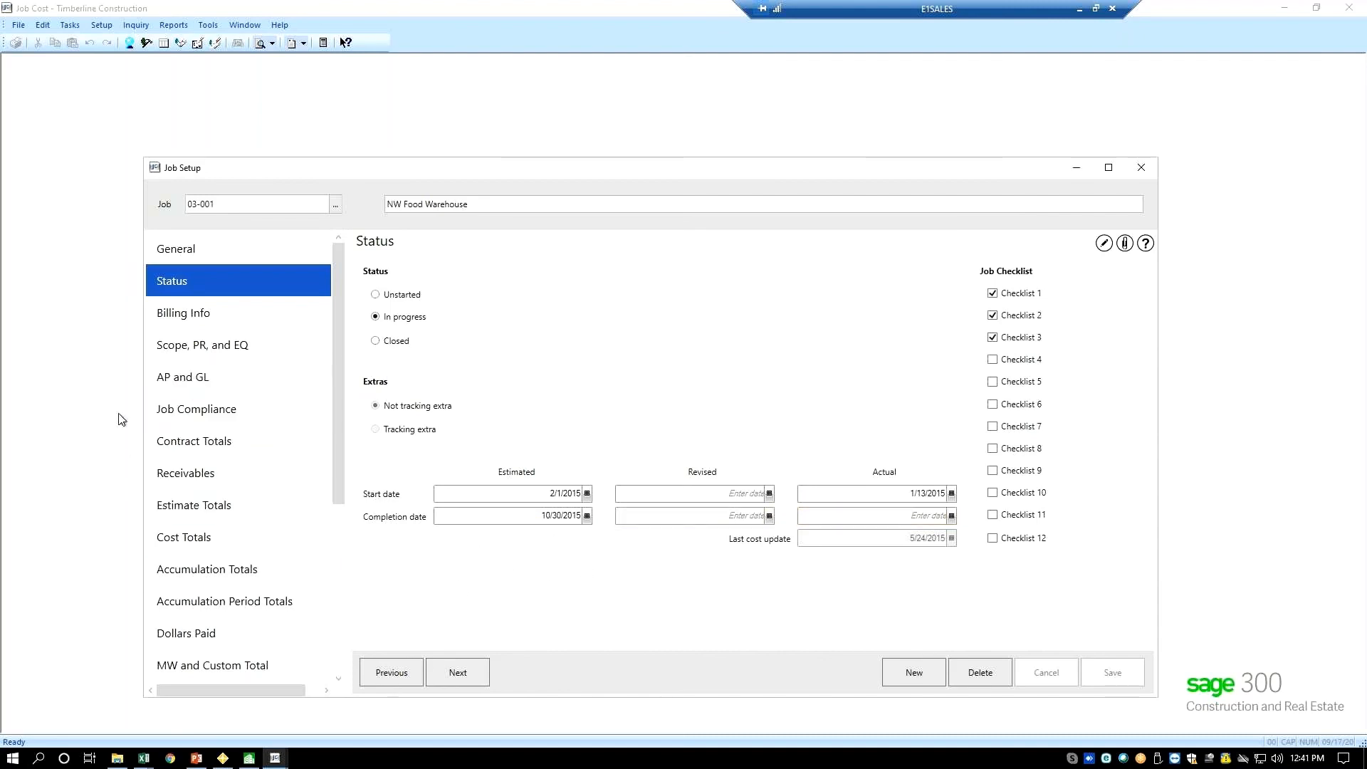
left_click(183, 327)
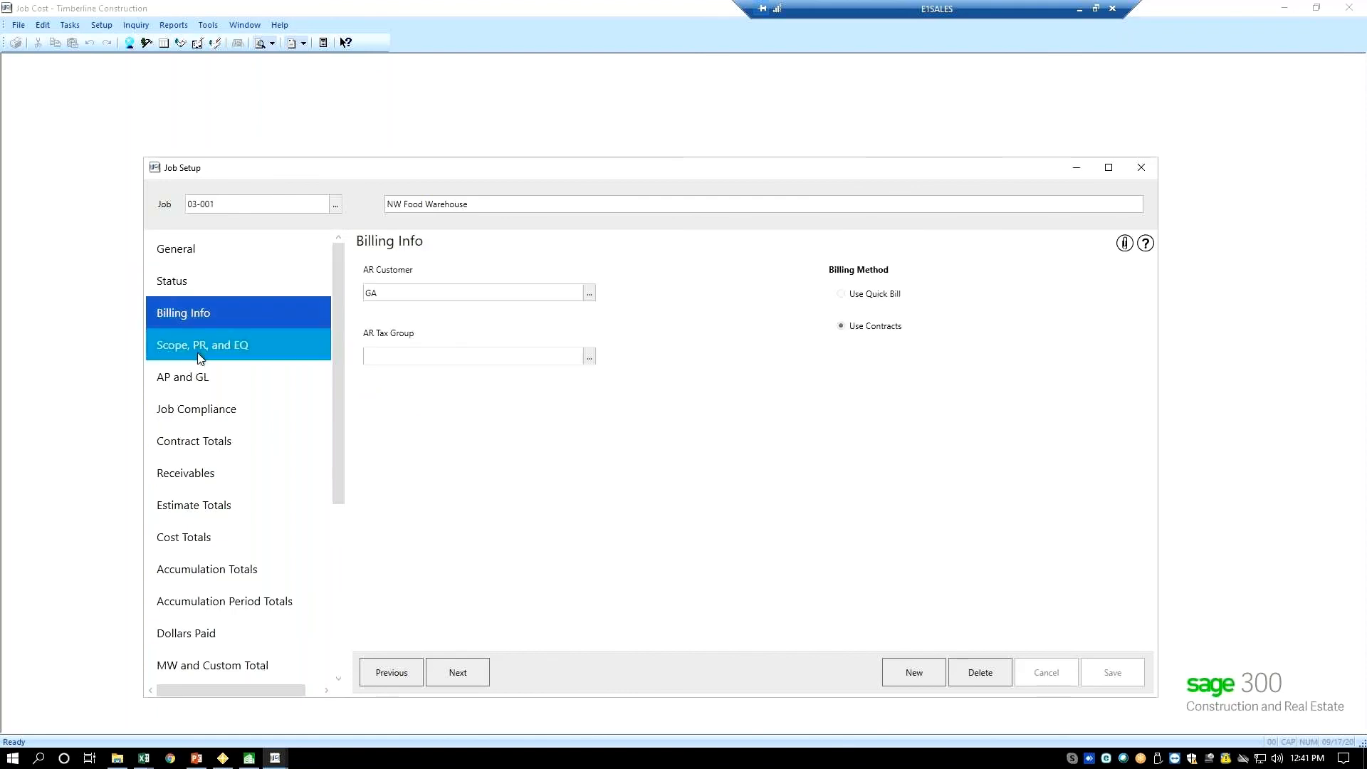
left_click(199, 353)
left_click(195, 375)
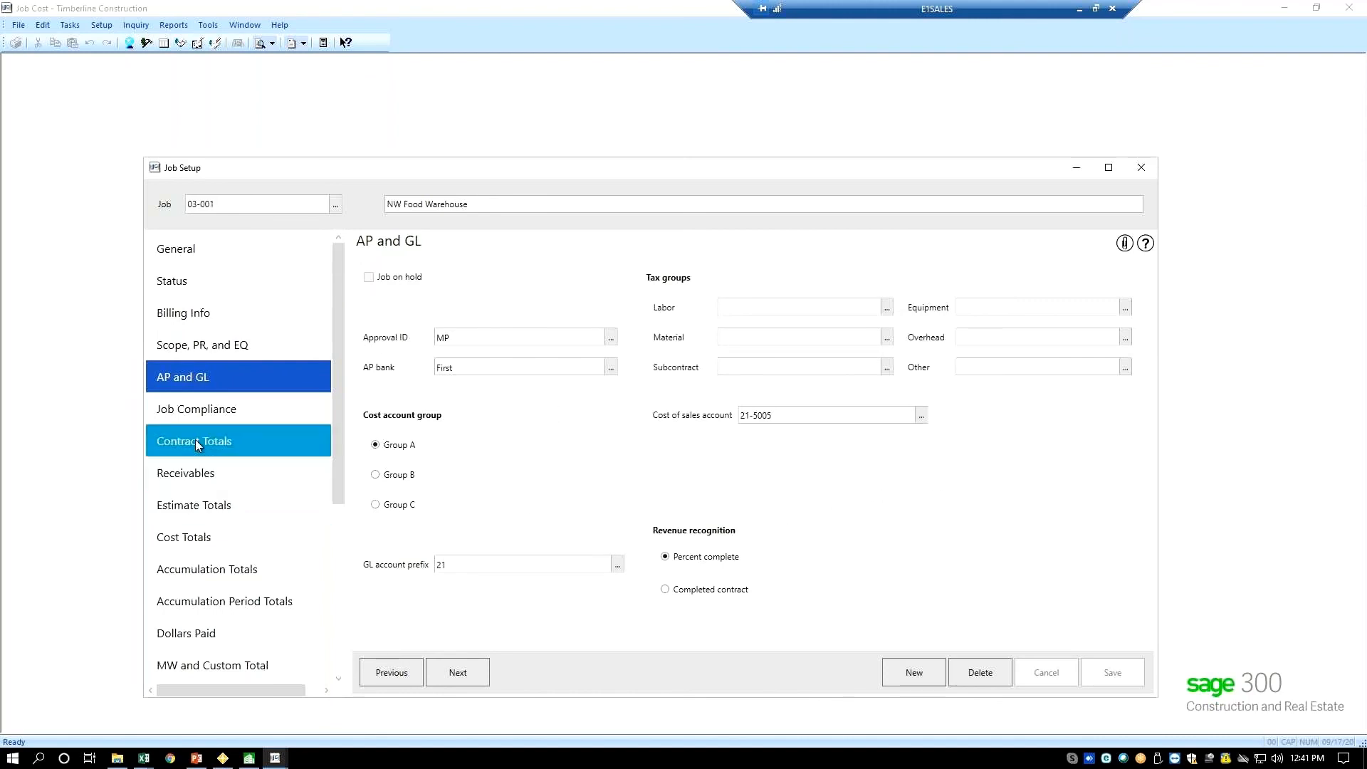
Review the job's contract totals, receivables, estimate totals and cost totals
left_click(214, 441)
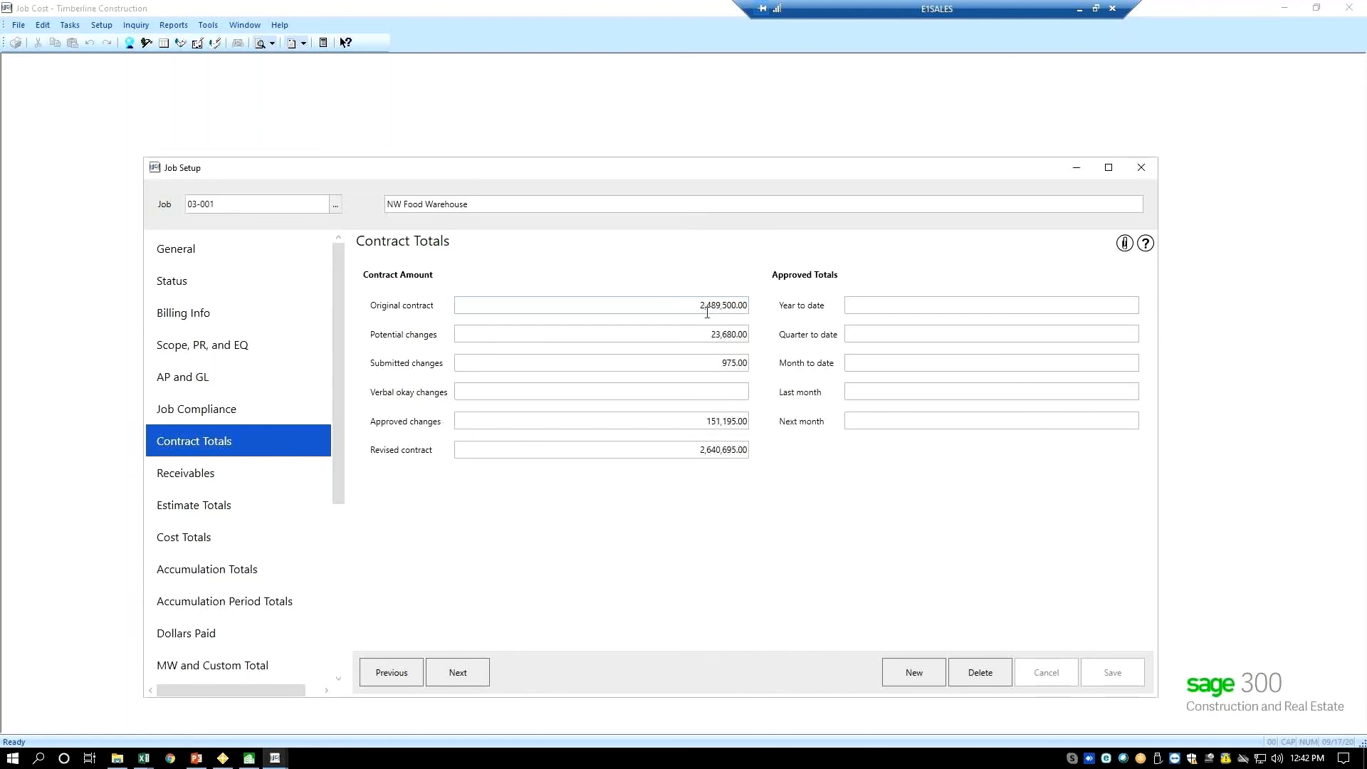
left_click(186, 477)
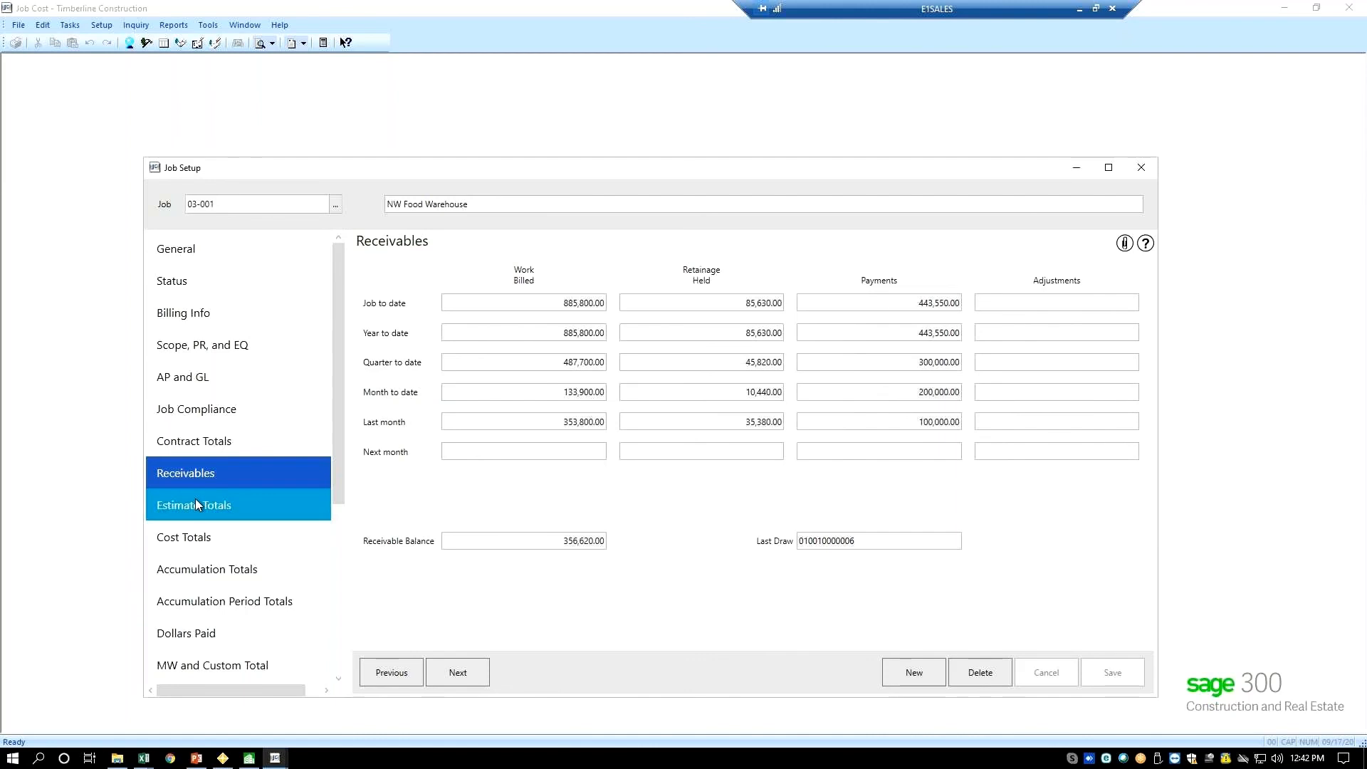
left_click(195, 499)
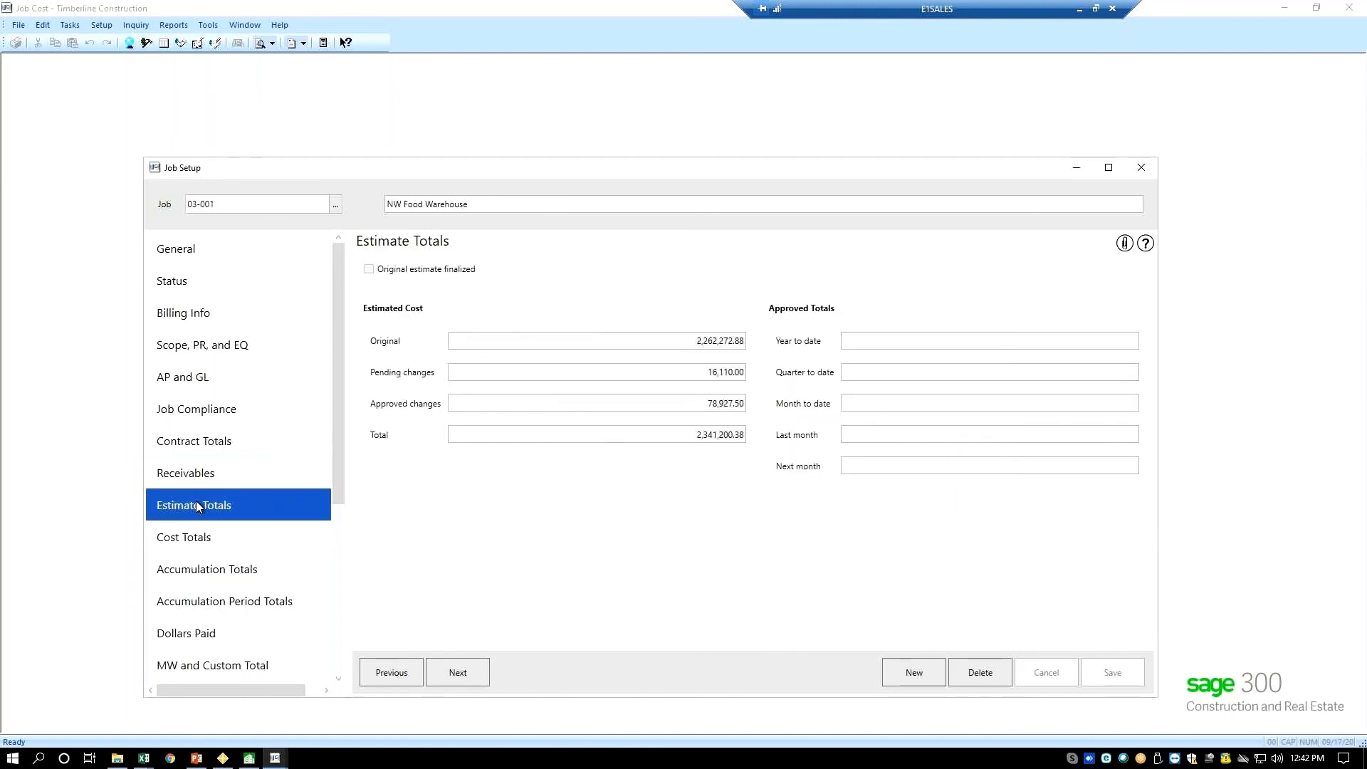
left_click(197, 550)
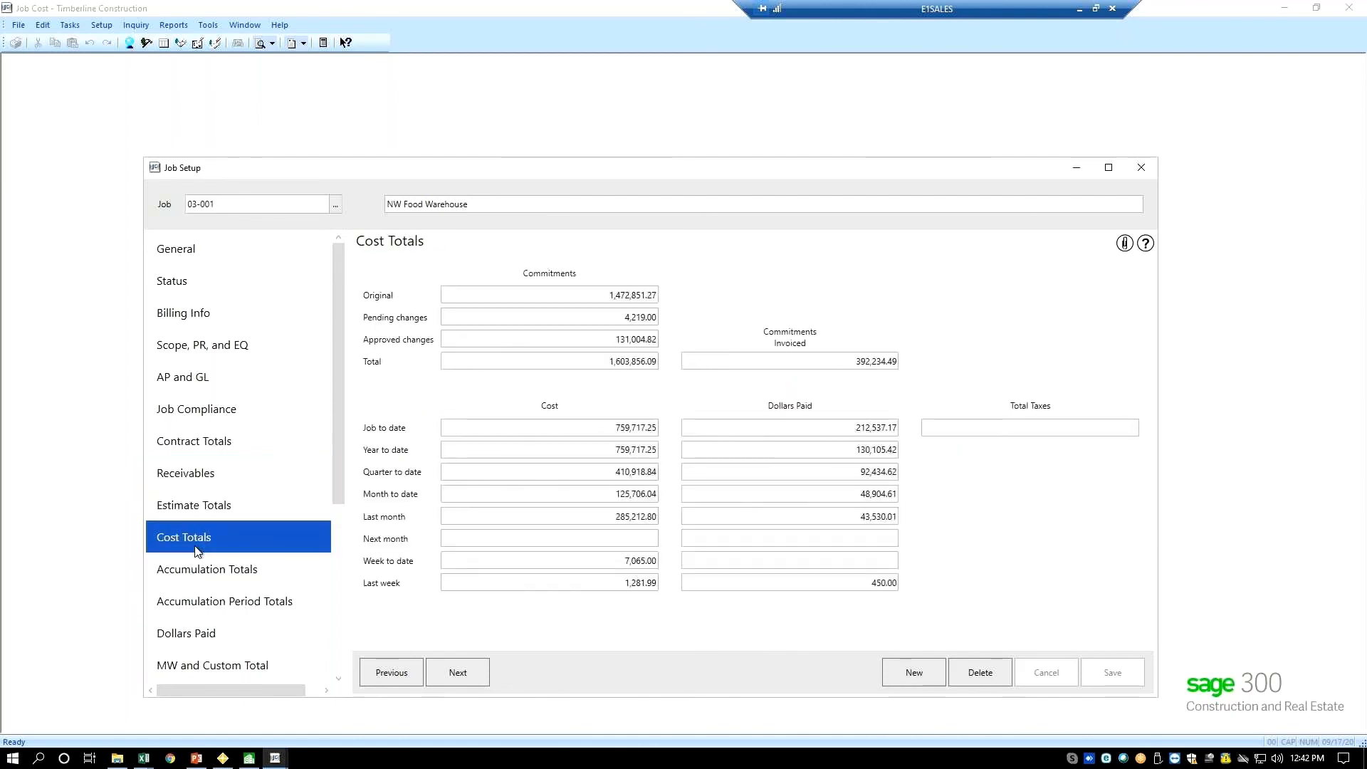
Examine the job-level MW and Custom Total fields and the remaining setup sections, then close job setup
left_click_drag(336, 494, 337, 576)
left_click(245, 569)
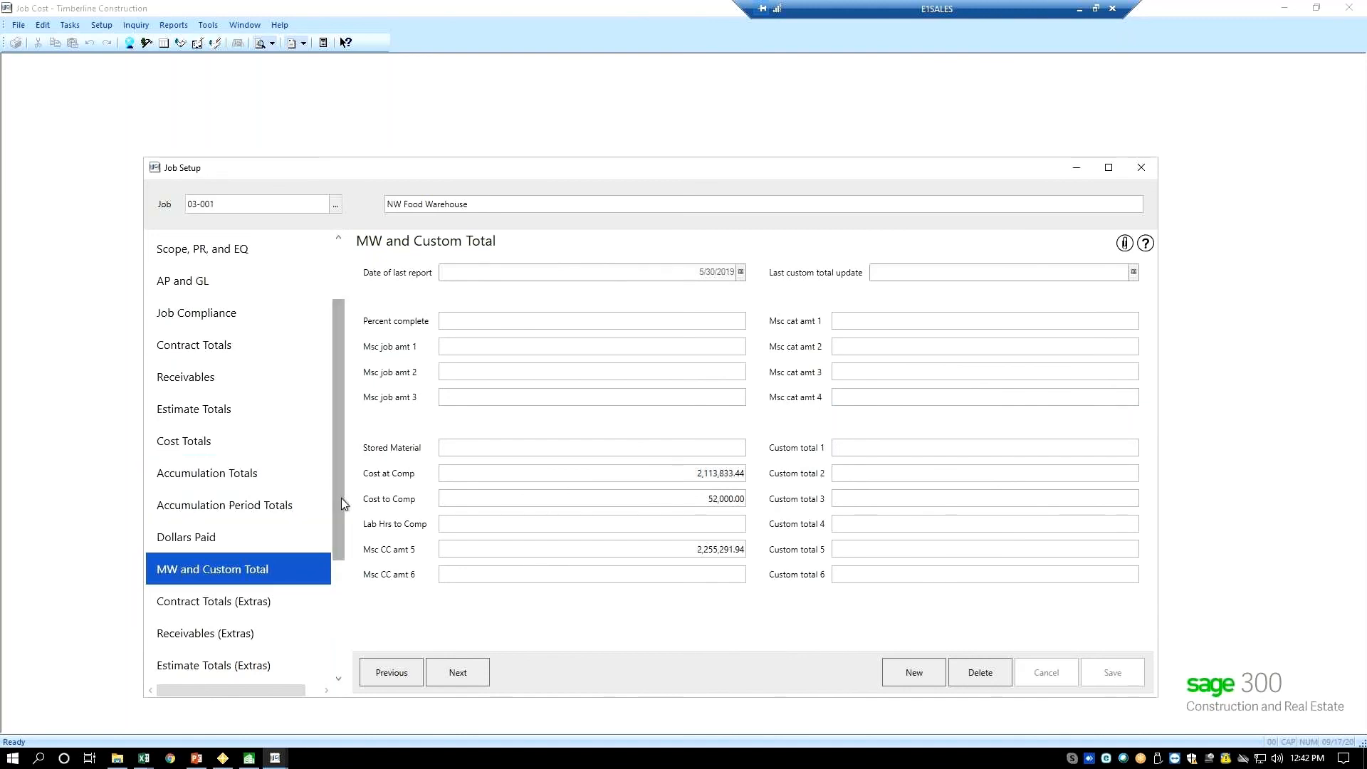
left_click_drag(339, 545, 317, 646)
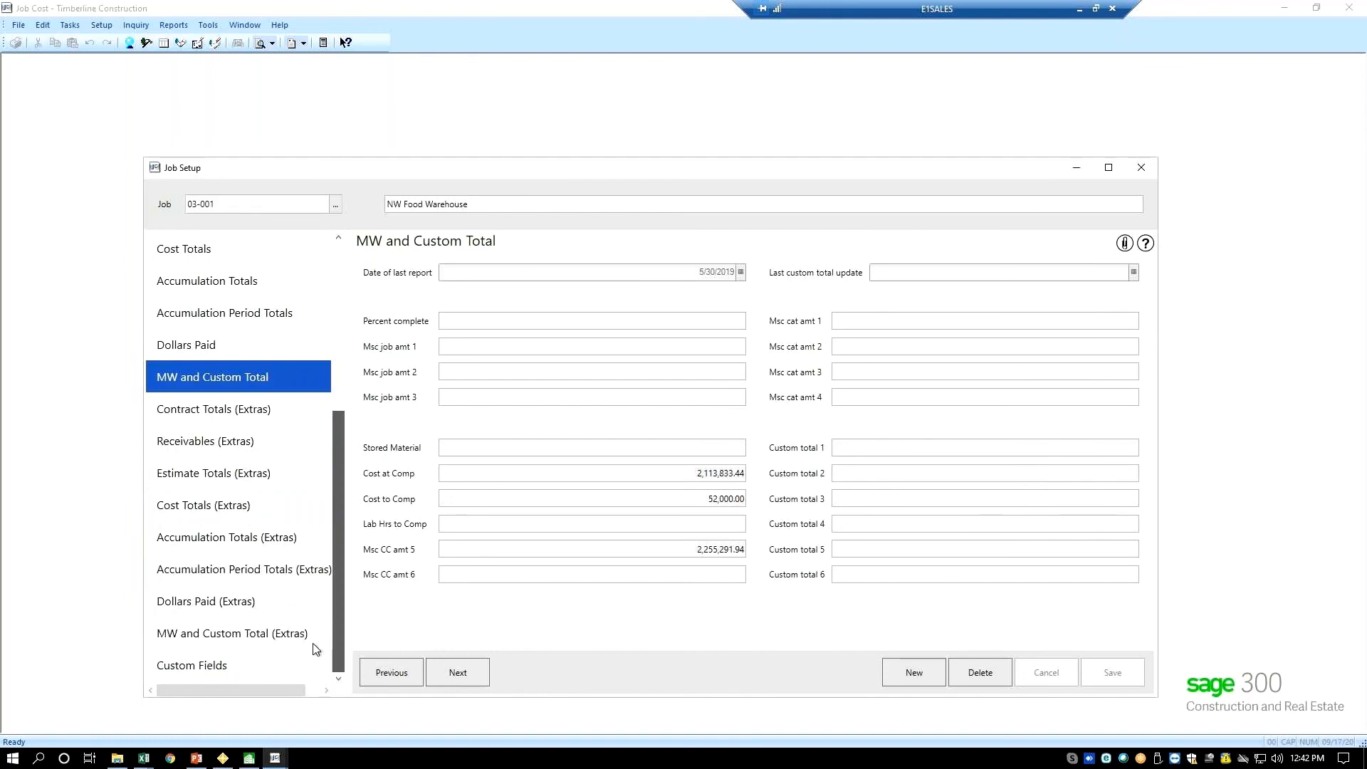
left_click_drag(334, 607, 343, 549)
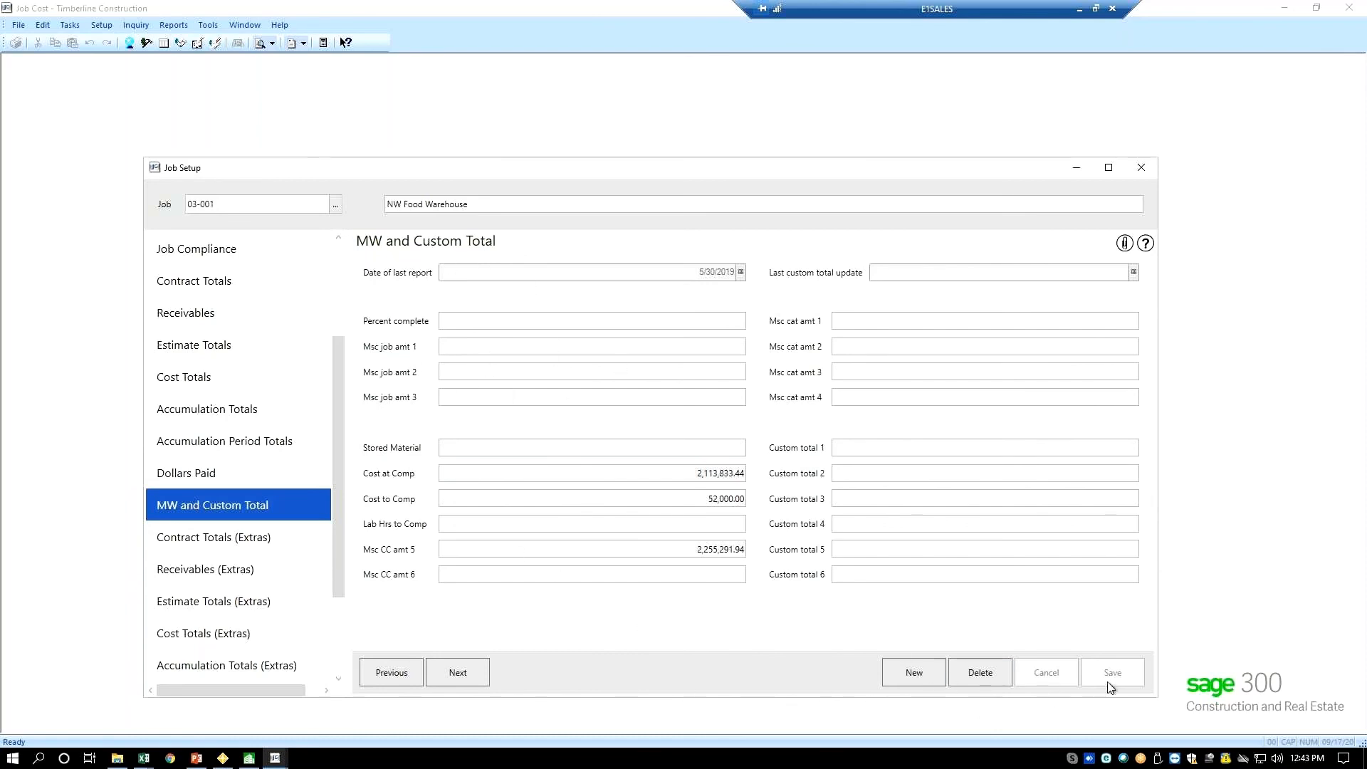
left_click(1140, 168)
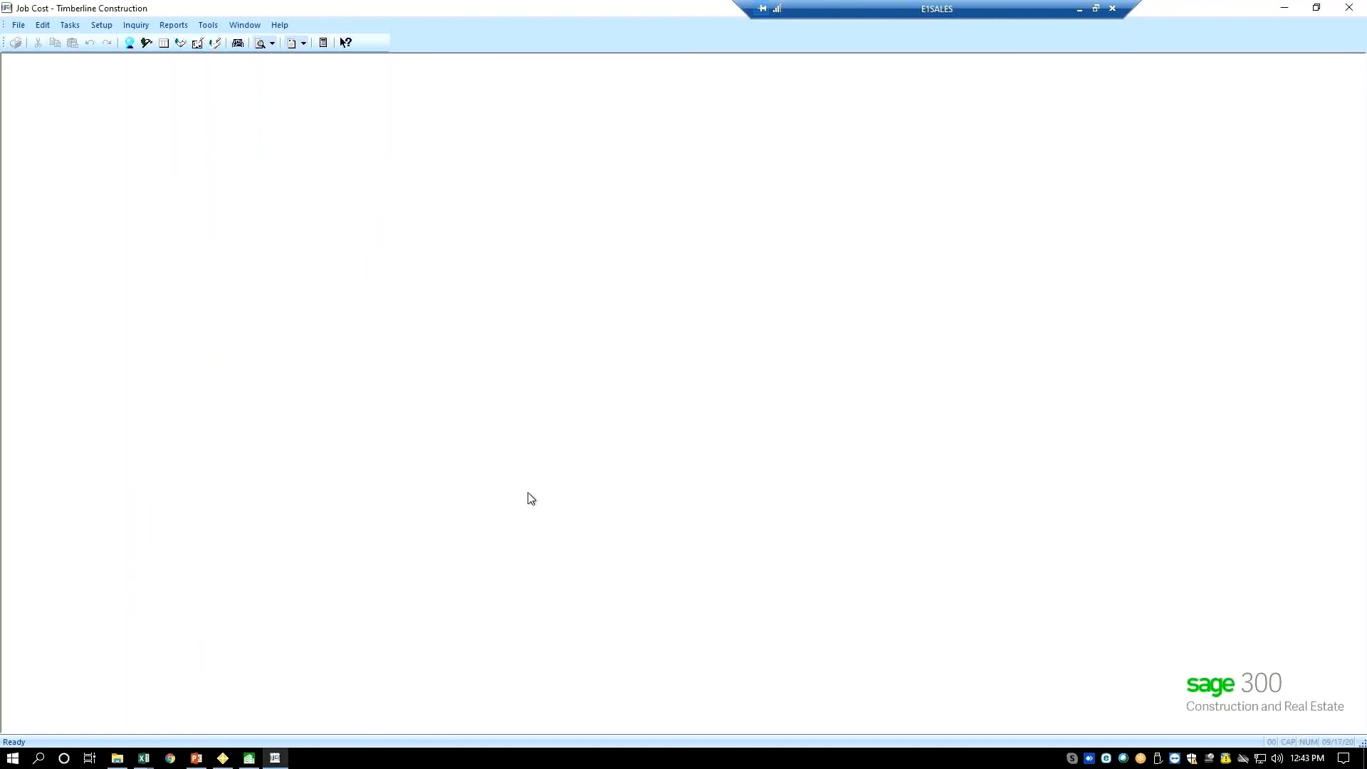
Look through the available Cost Control and OC Reports lists in Job Cost
left_click(174, 25)
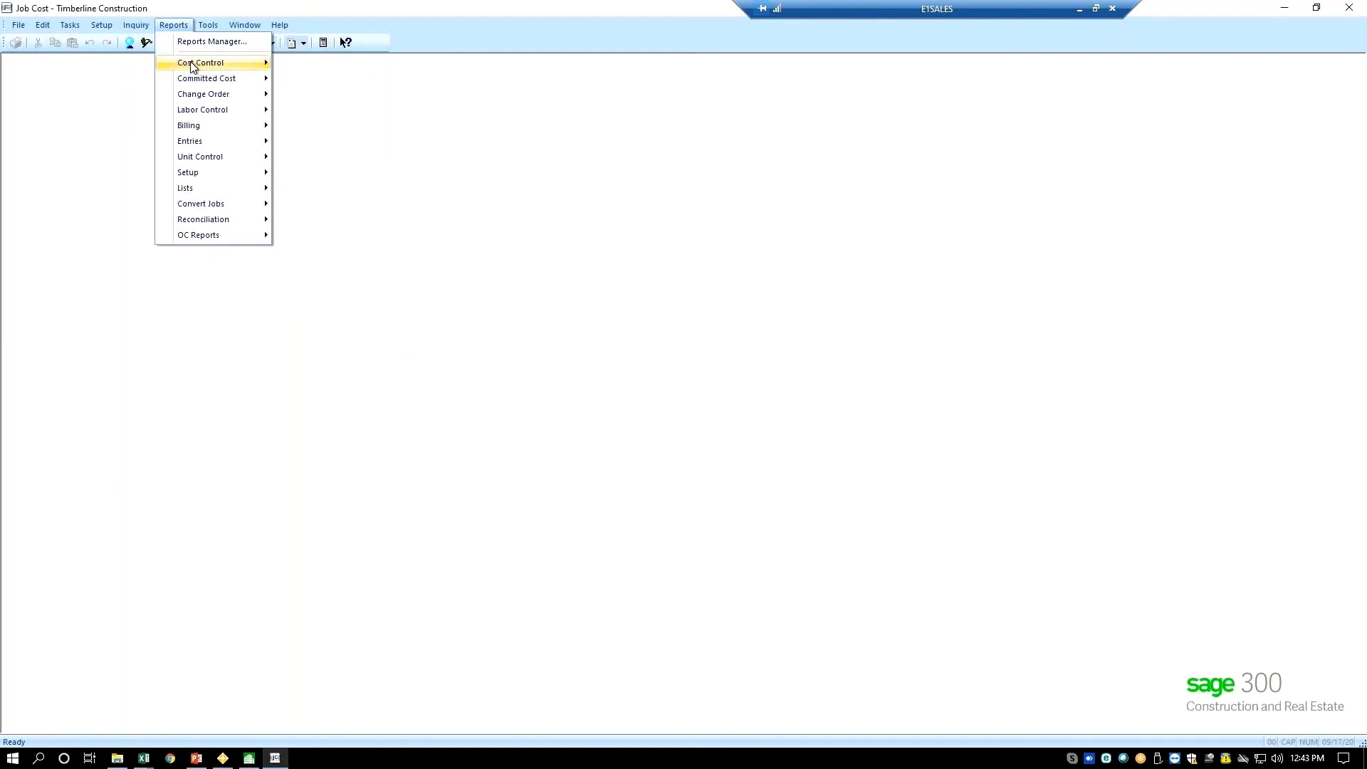
mouse_move(193, 68)
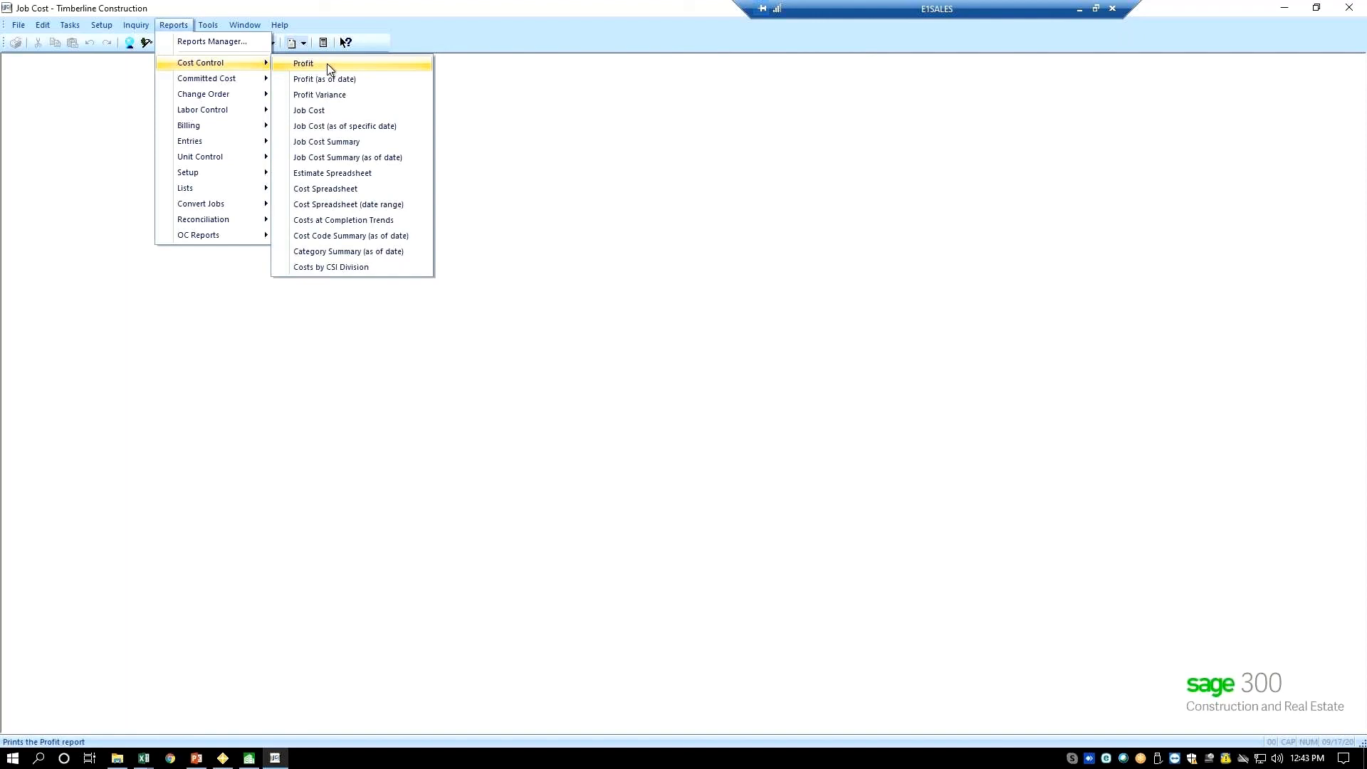
mouse_move(196, 239)
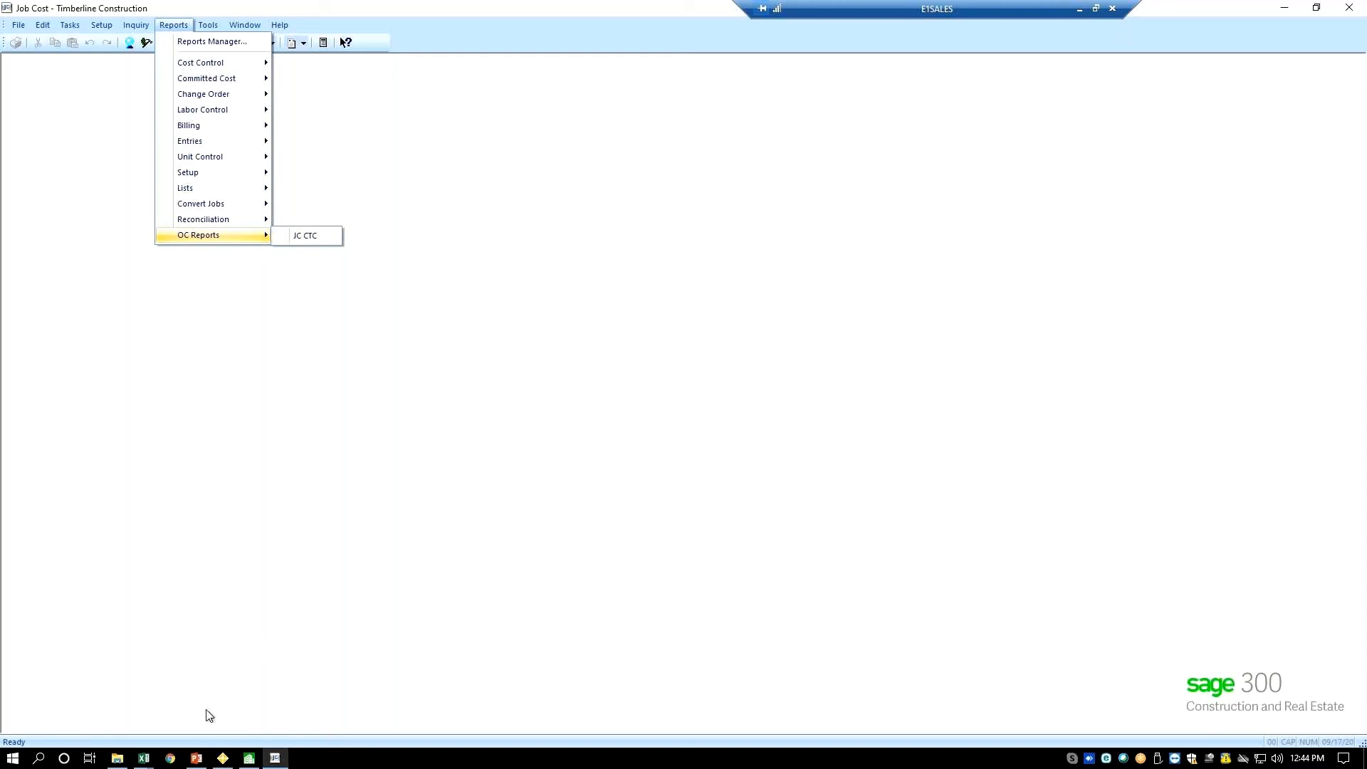
Switch to the JC Forecast by Cost Code workbook in Excel and review its write-back field mapping
left_click(146, 762)
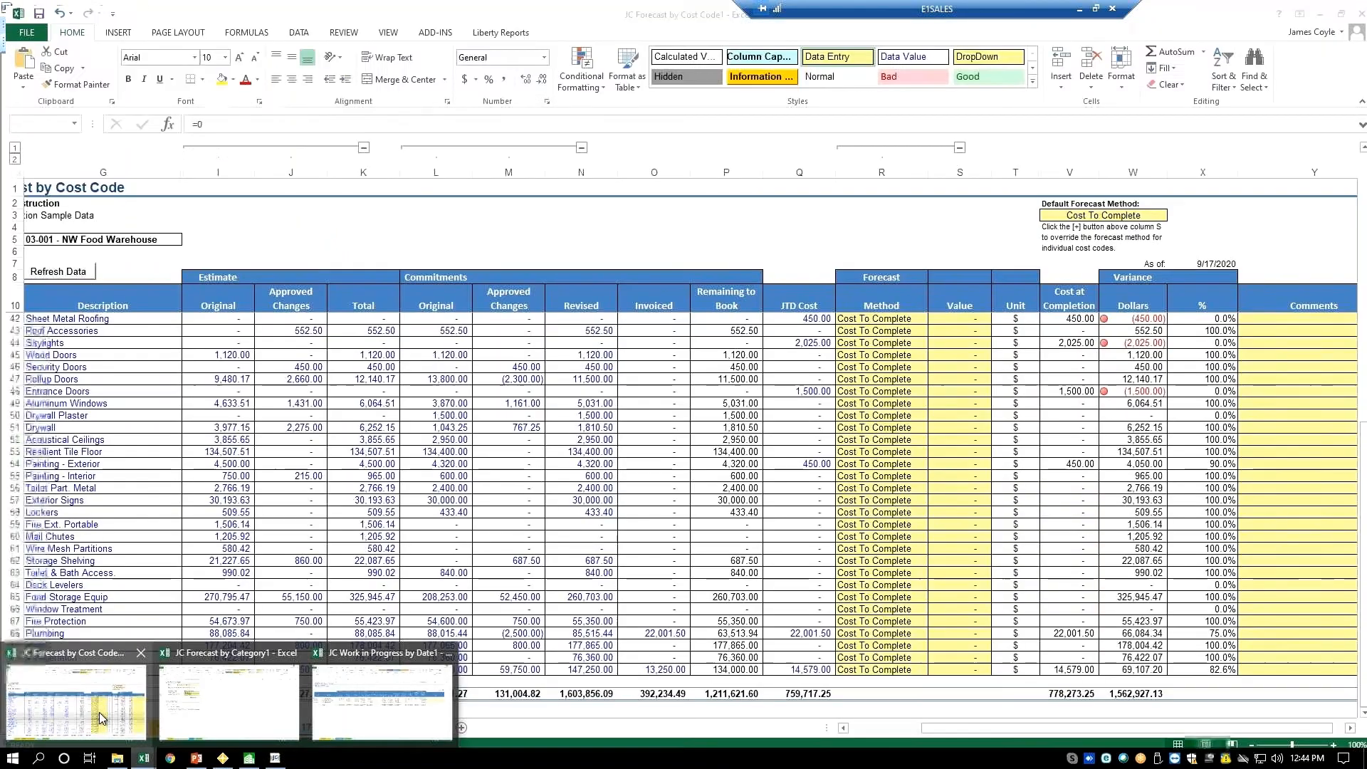
left_click(100, 712)
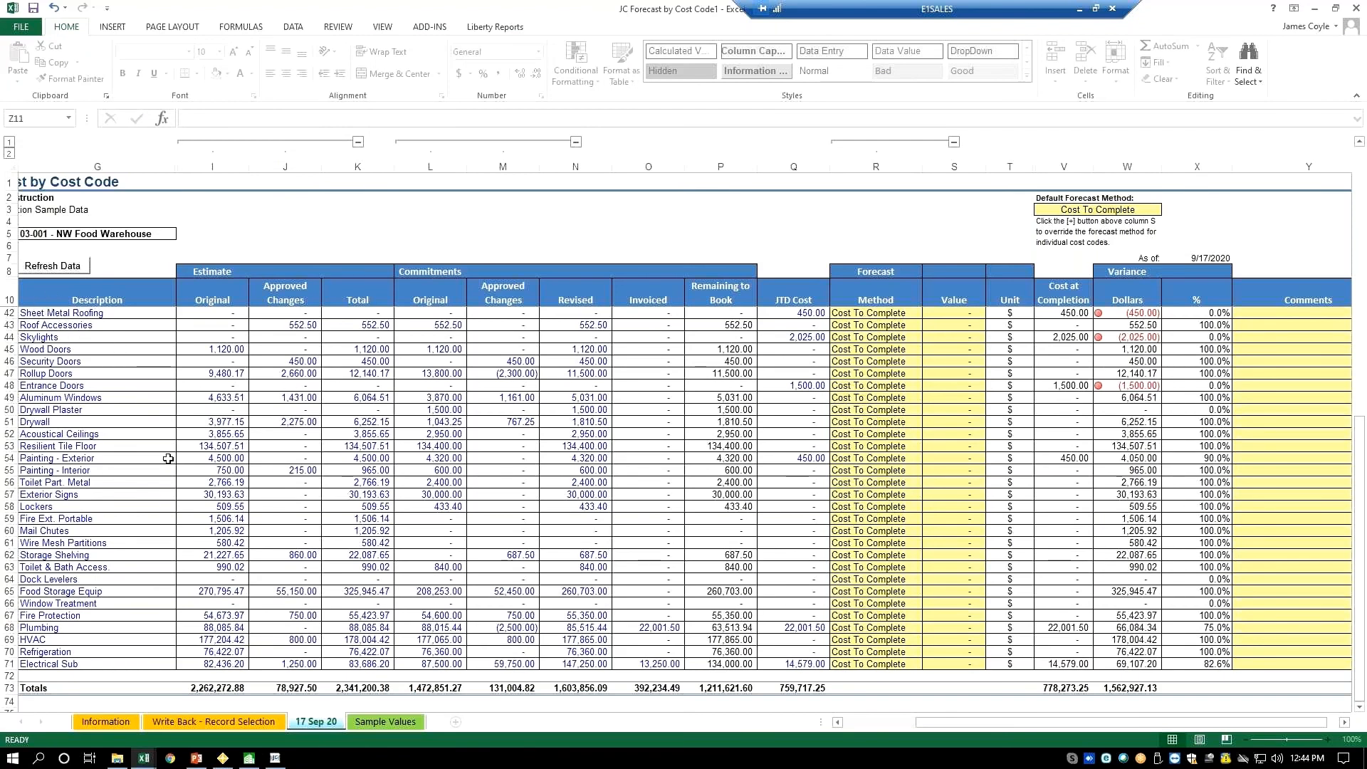
left_click(208, 723)
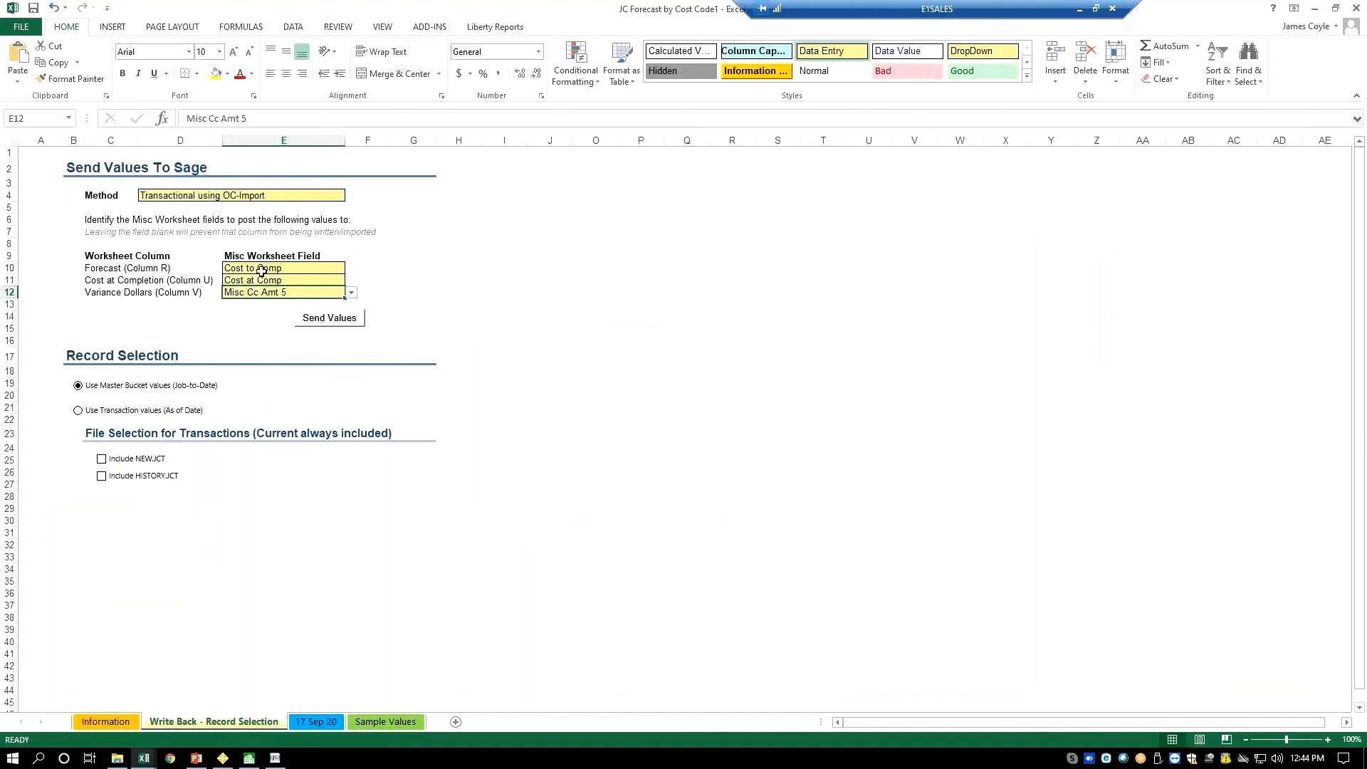
Examine the MW and Custom Total amounts of job 03-001 in Job Cost, and recheck the write-back mapping in the Excel forecast workbook
left_click(276, 758)
left_click(100, 25)
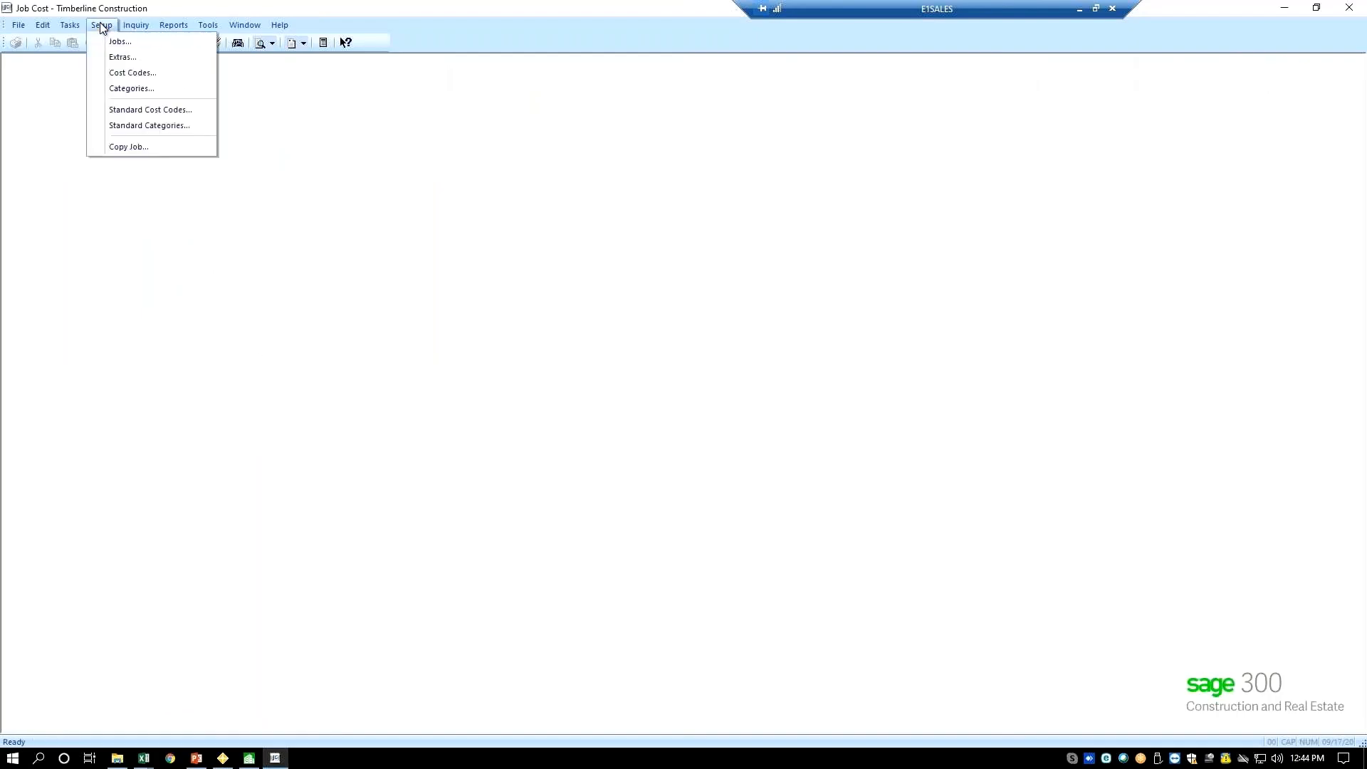
left_click(122, 41)
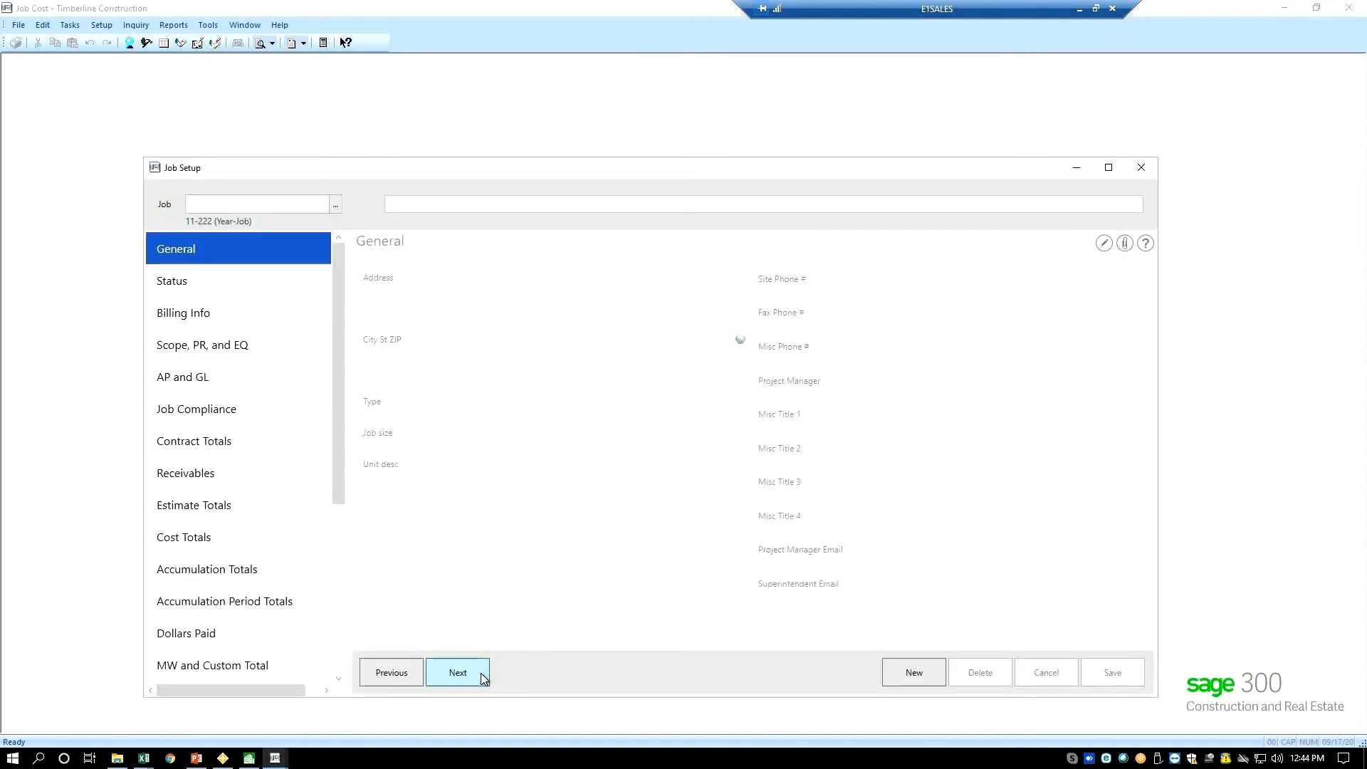
left_click(481, 672)
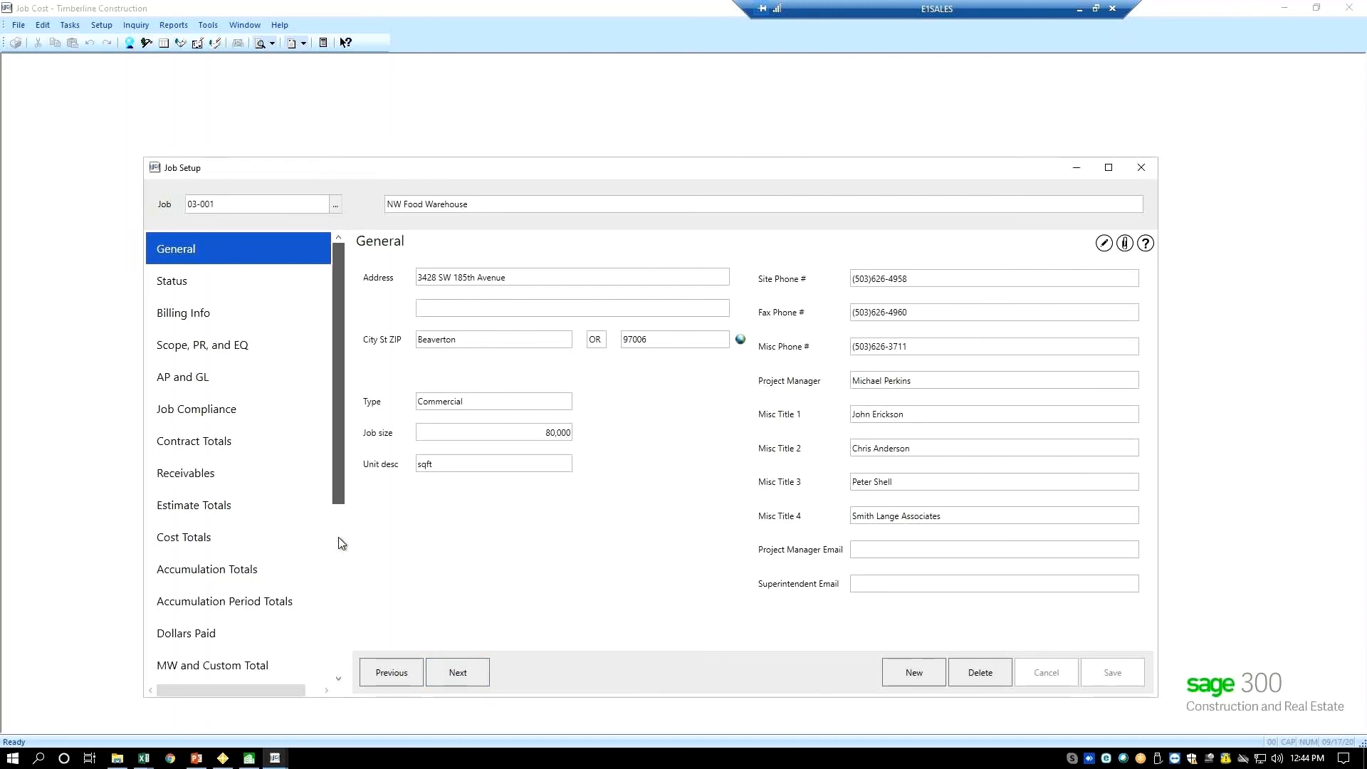
scroll(339, 537, "down", 2)
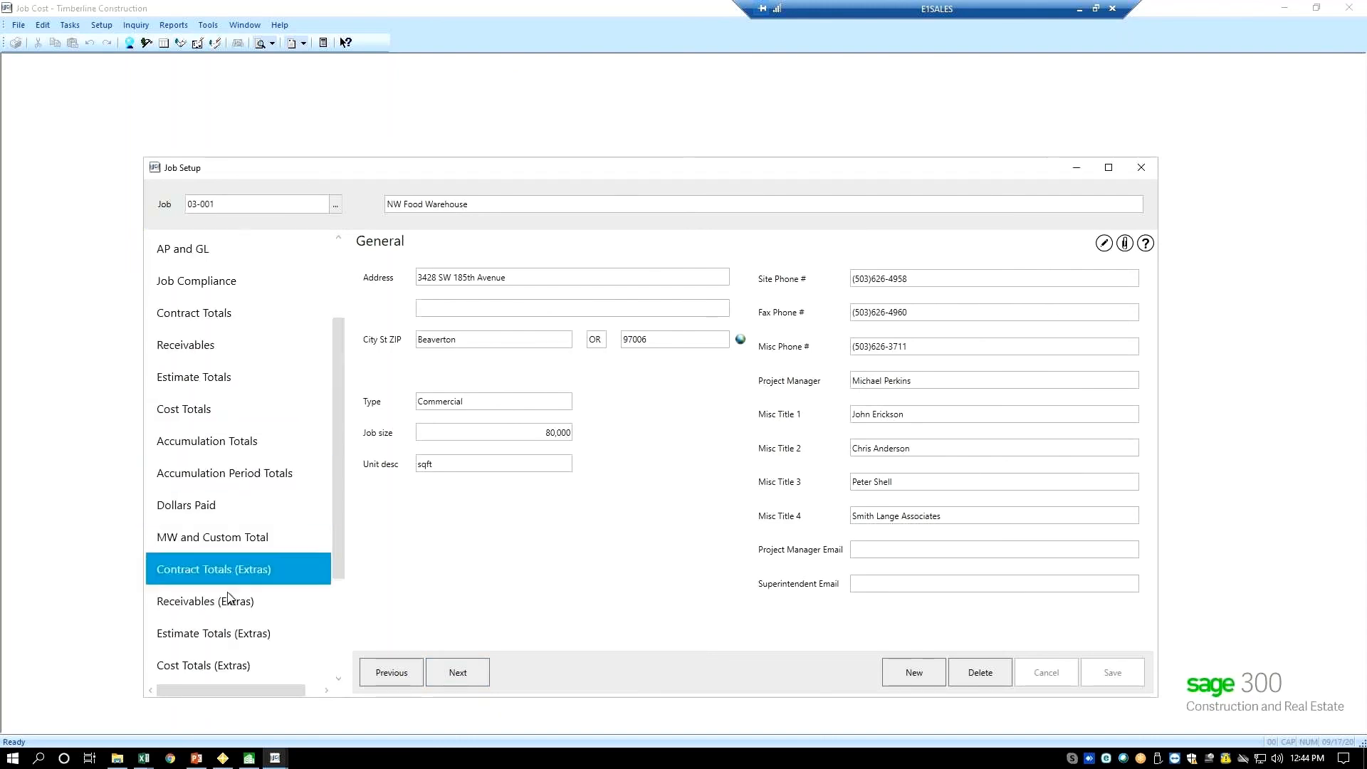
left_click(286, 546)
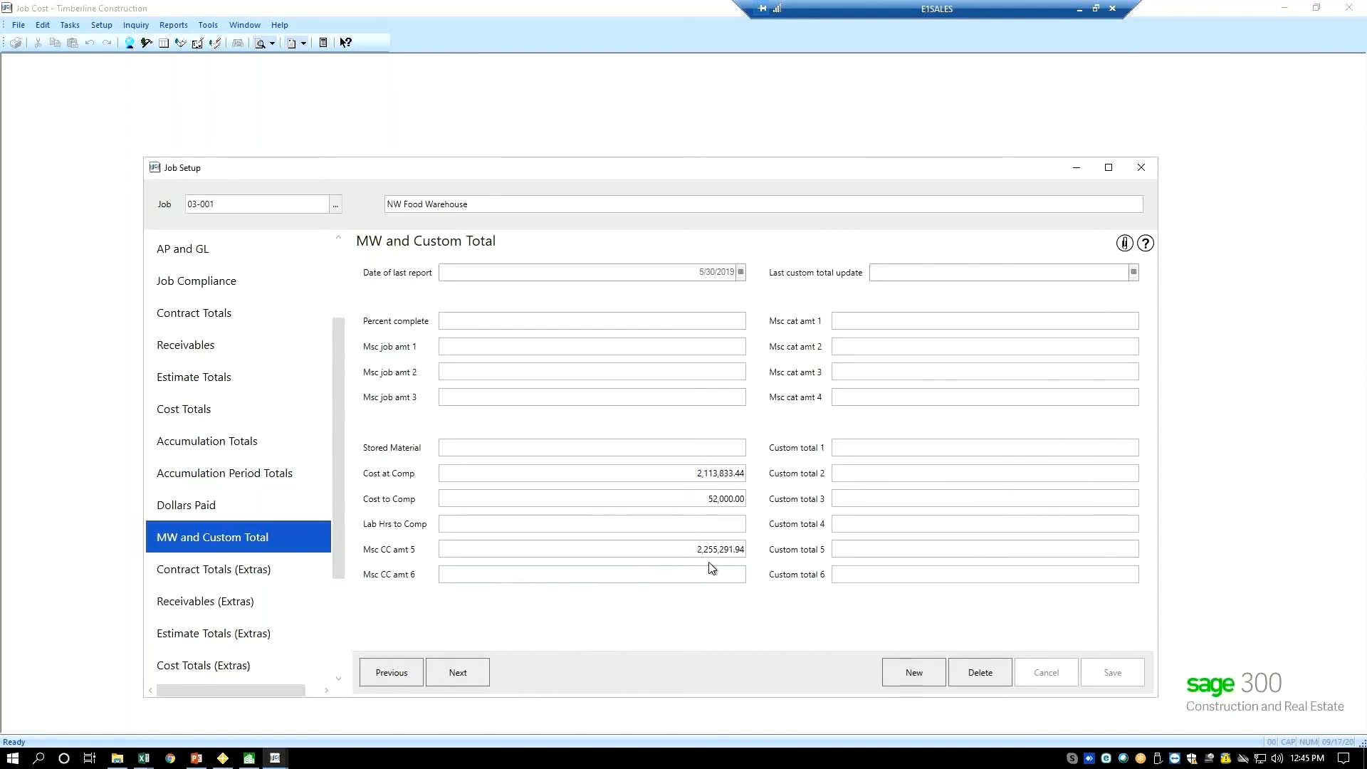
left_click(143, 762)
left_click(81, 730)
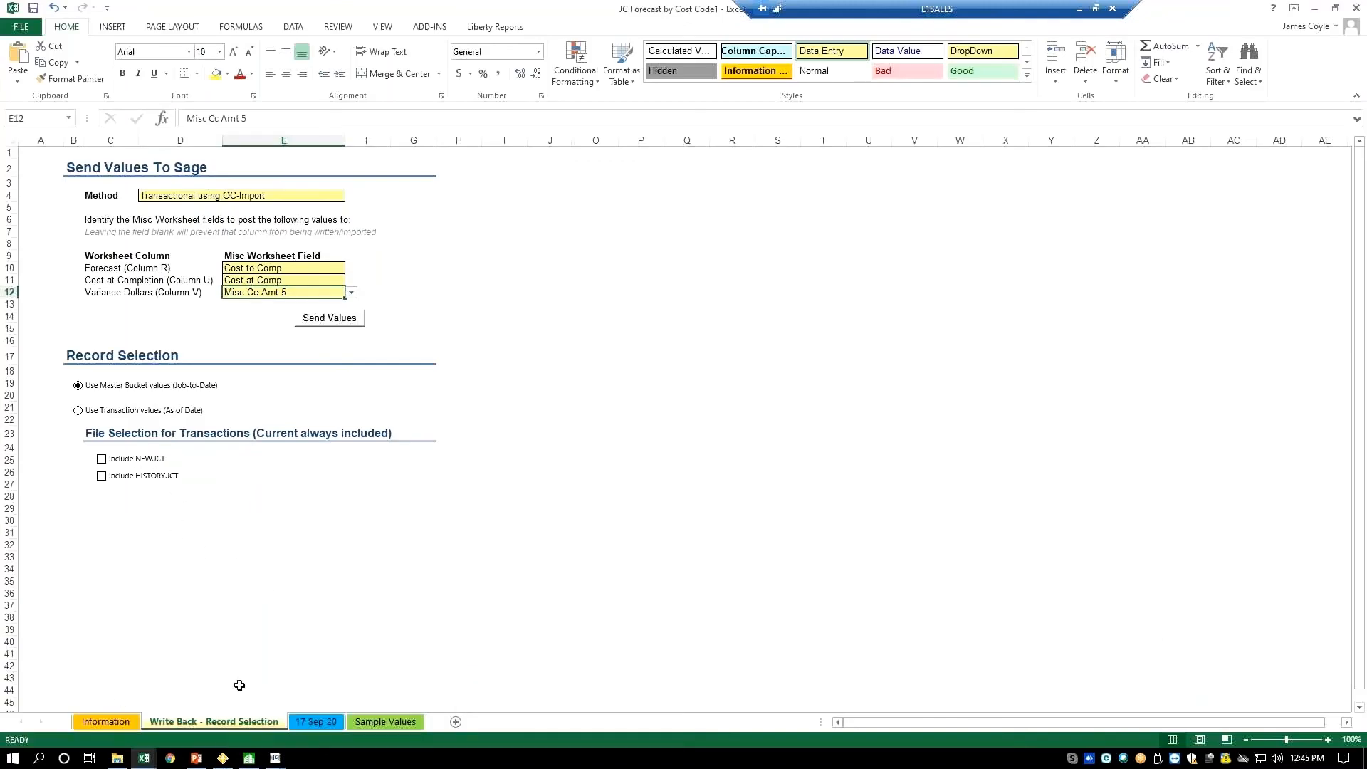
Open the JC Work In Progress report template from Office Connector Desktop and display its WIP sheet
left_click(223, 759)
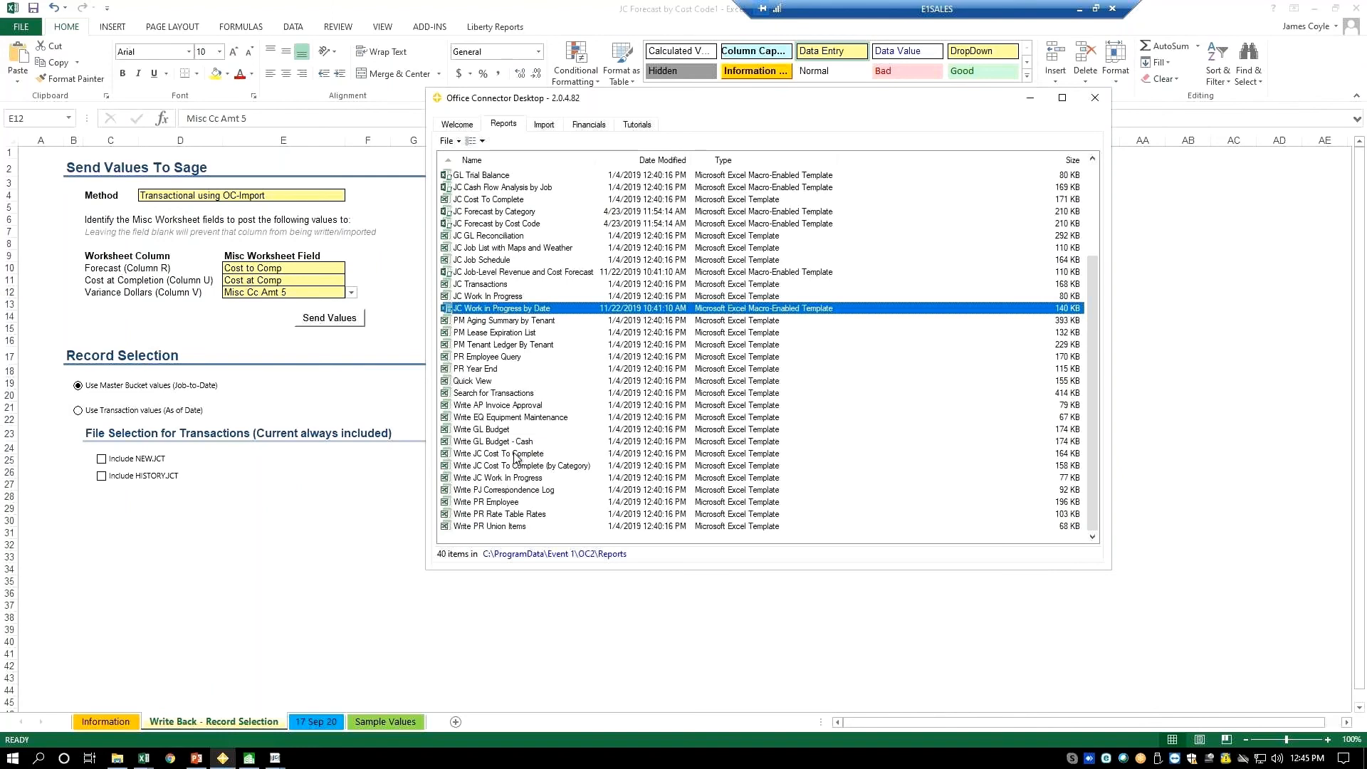
left_click(511, 298)
double_click(511, 297)
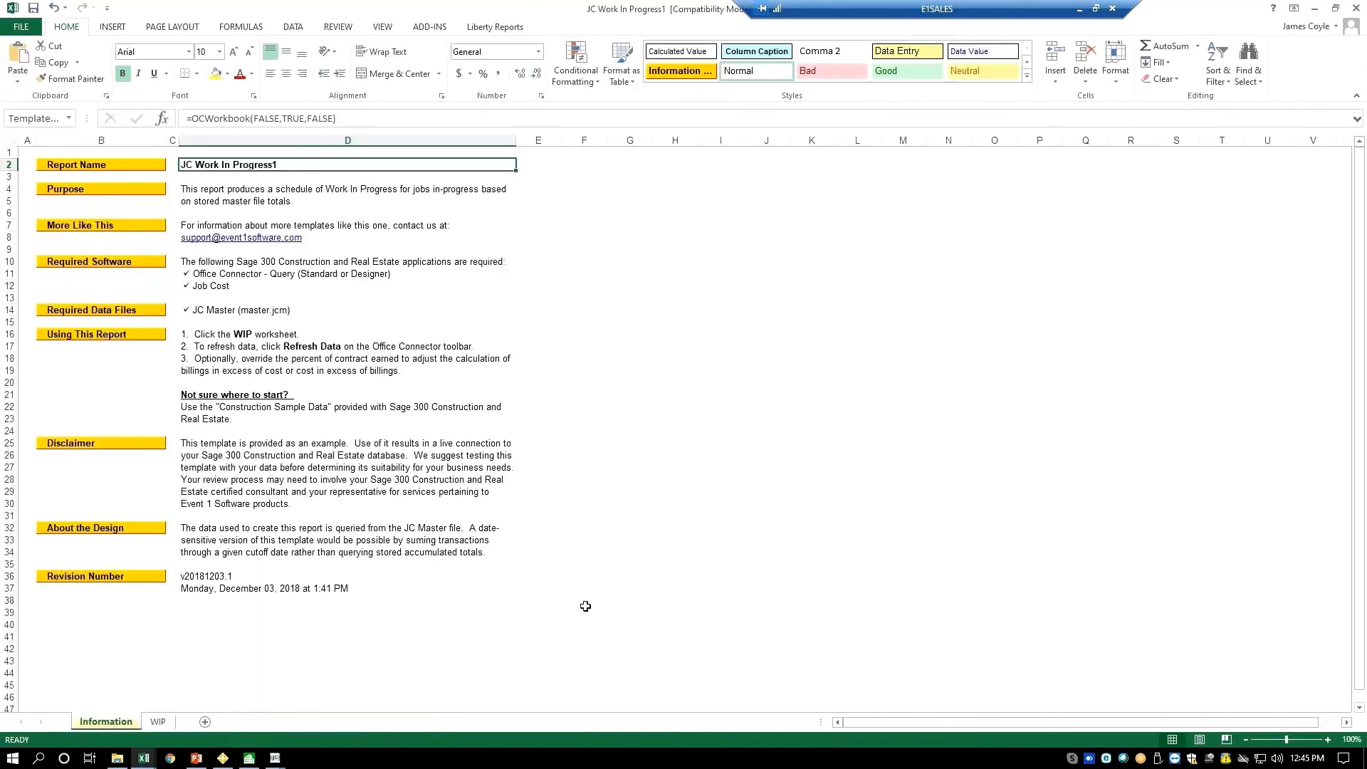
left_click(157, 722)
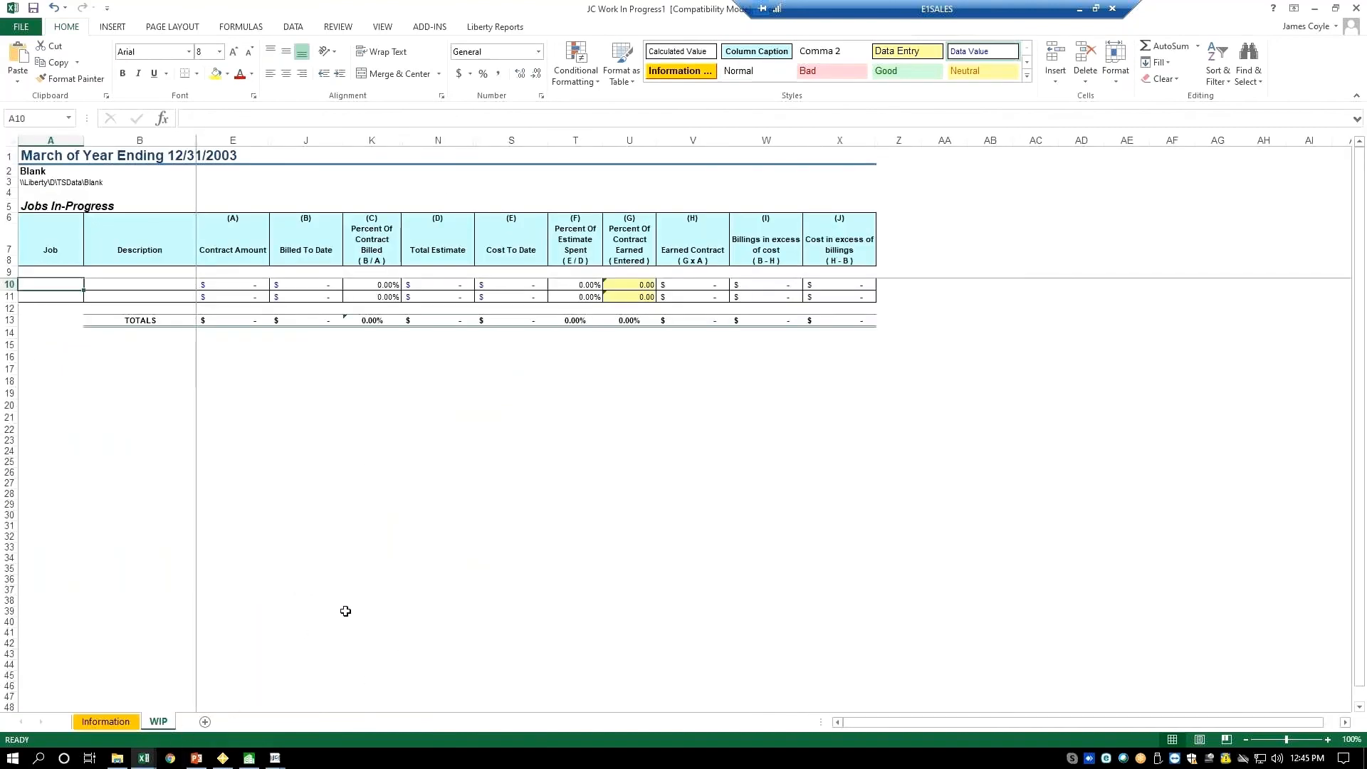
Refresh the WIP report with the Timberline Construction company data from C:\Data\Construction Sample Data
left_click(435, 29)
left_click(156, 63)
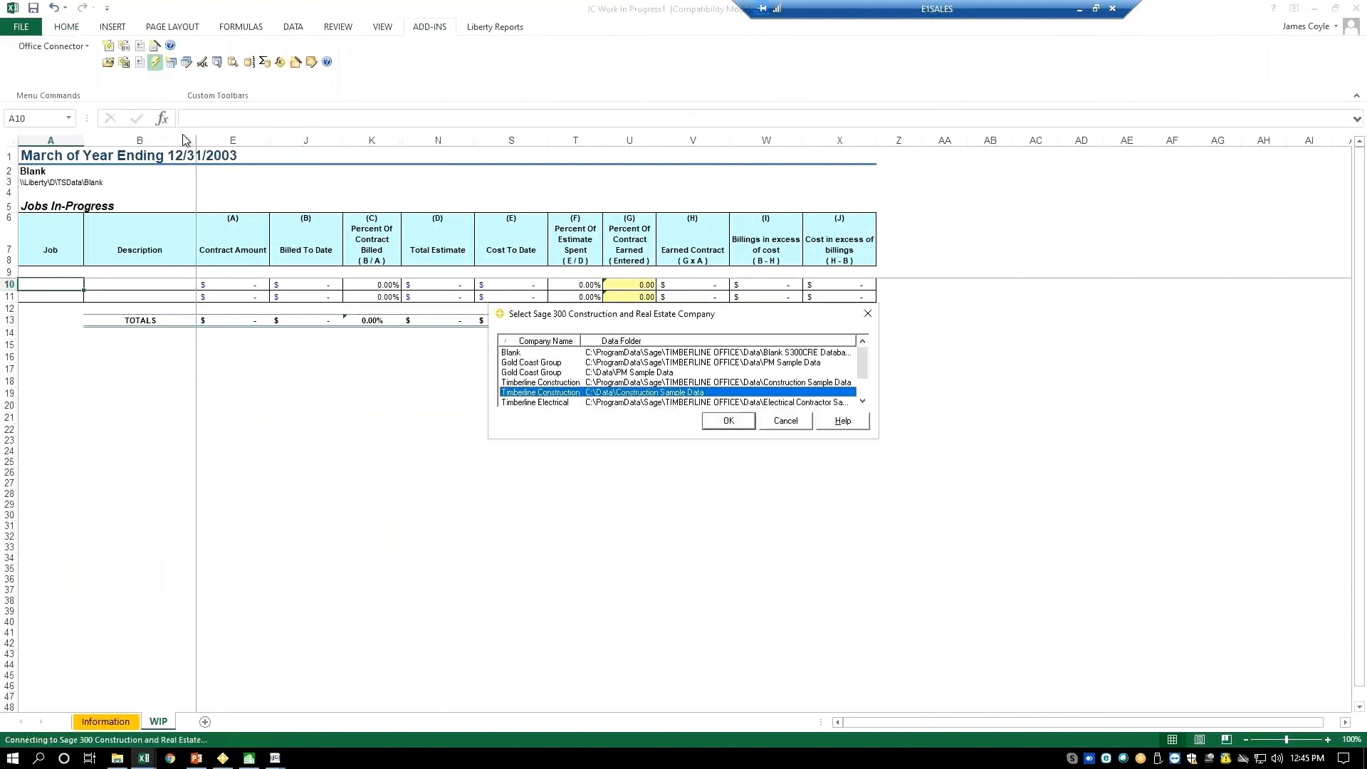
left_click(729, 421)
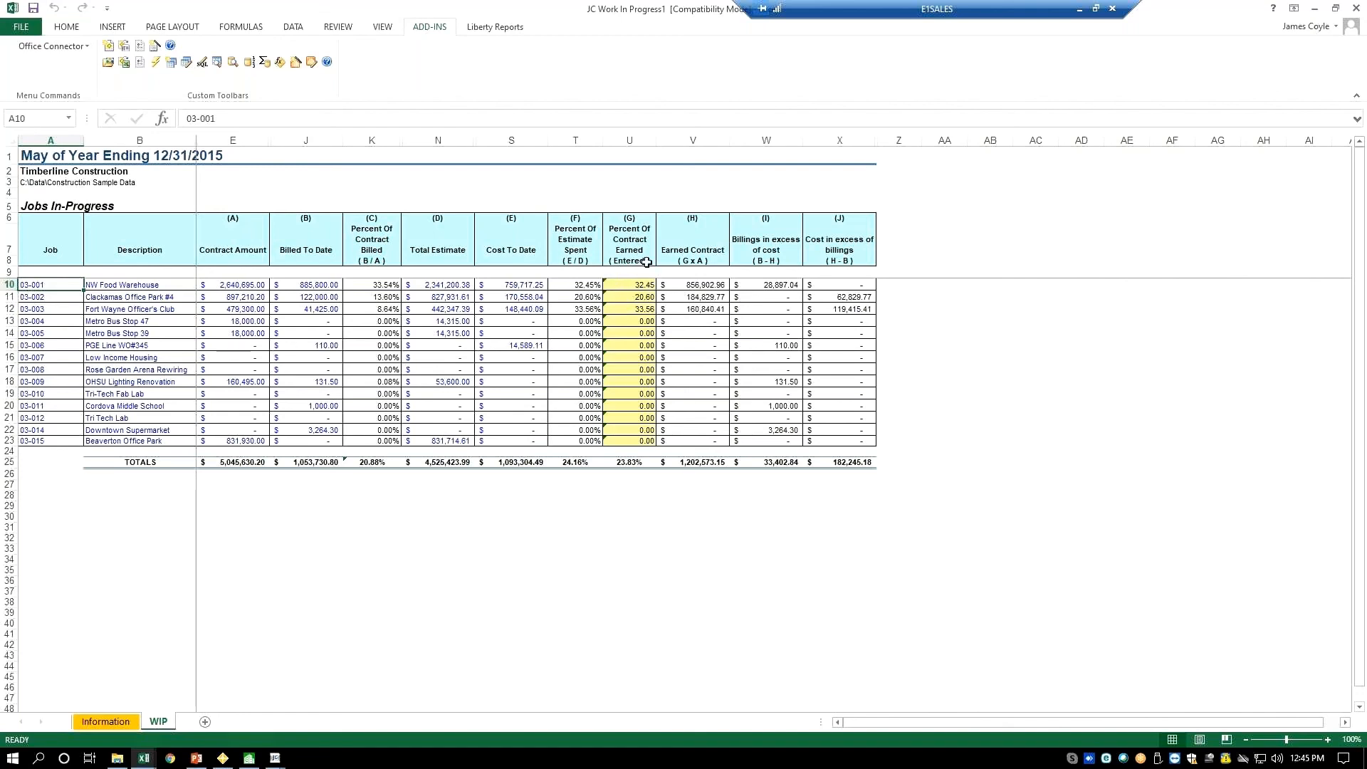
Insert a column before Earned Contract on the WIP sheet and head it "Cost At Comp"
left_click(694, 141)
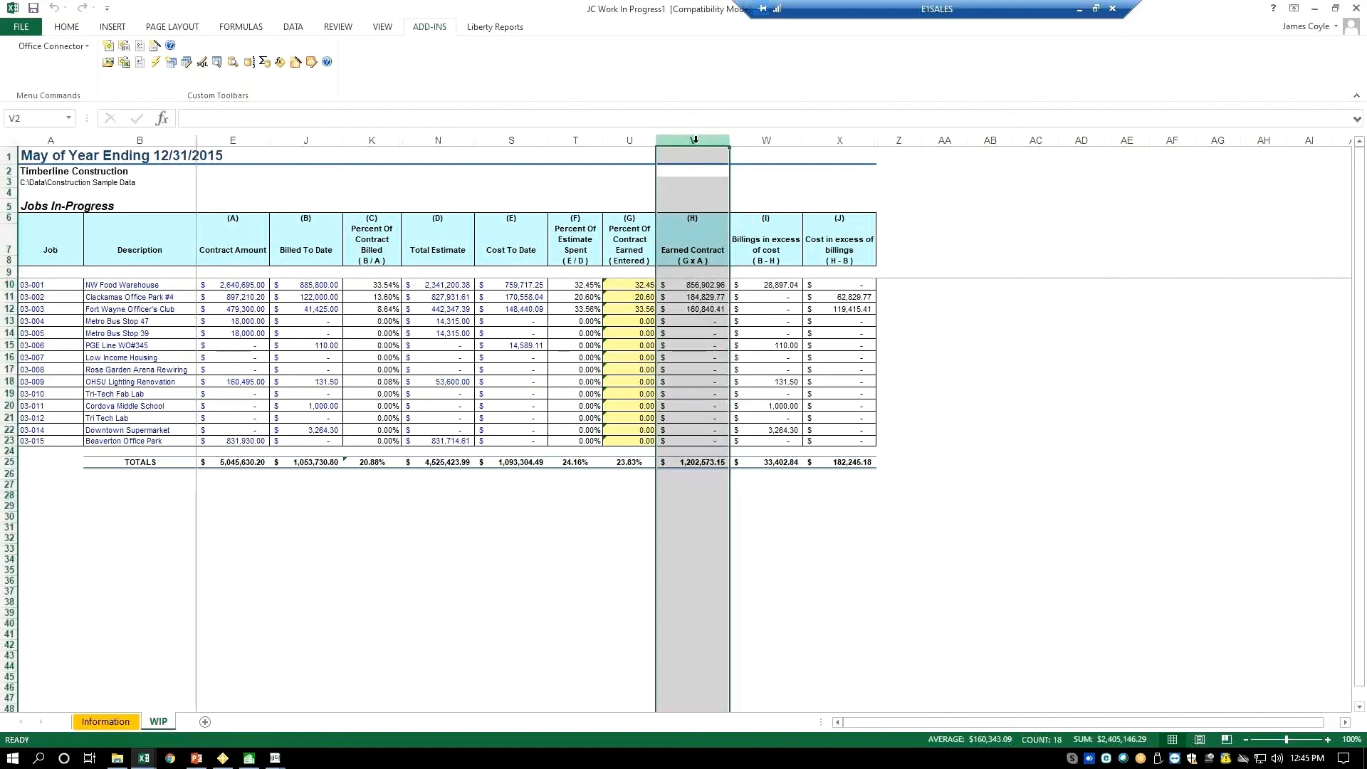
right_click(695, 141)
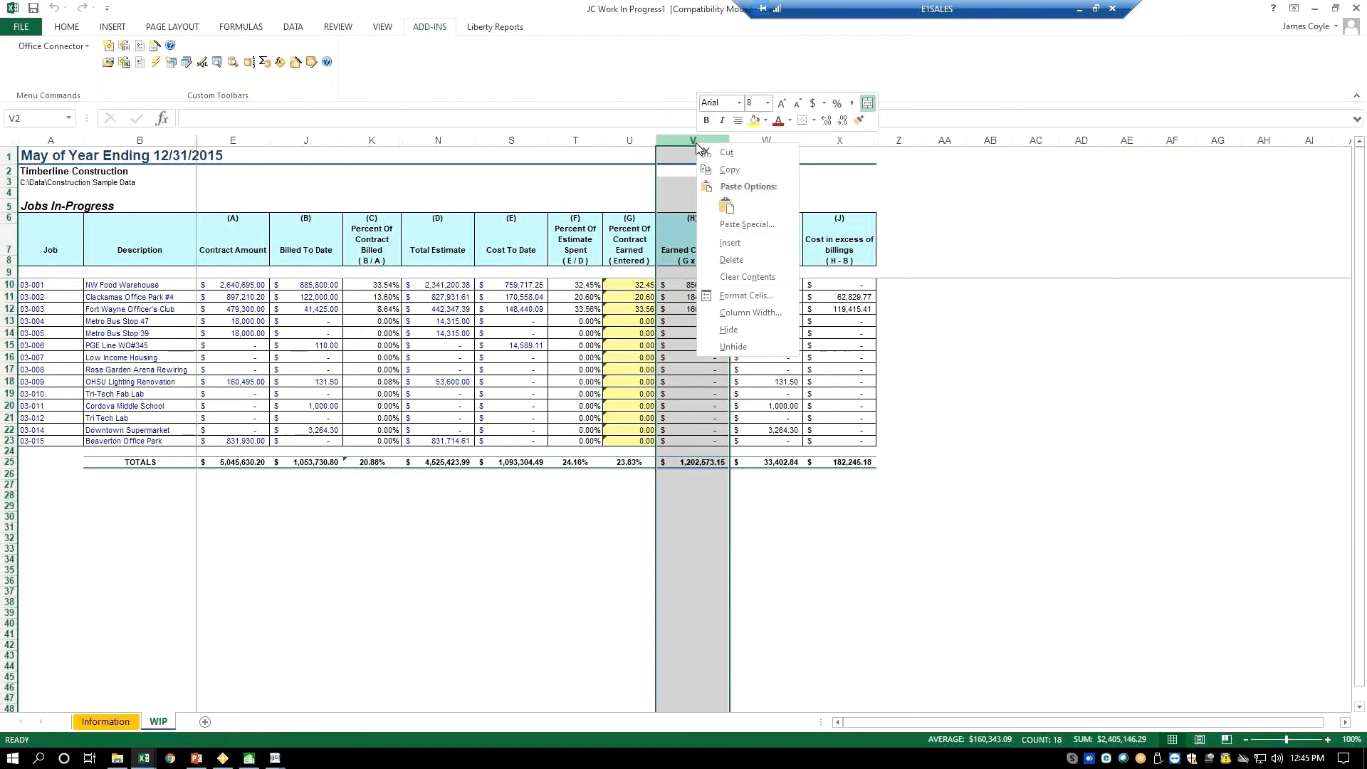
left_click(730, 243)
left_click(683, 252)
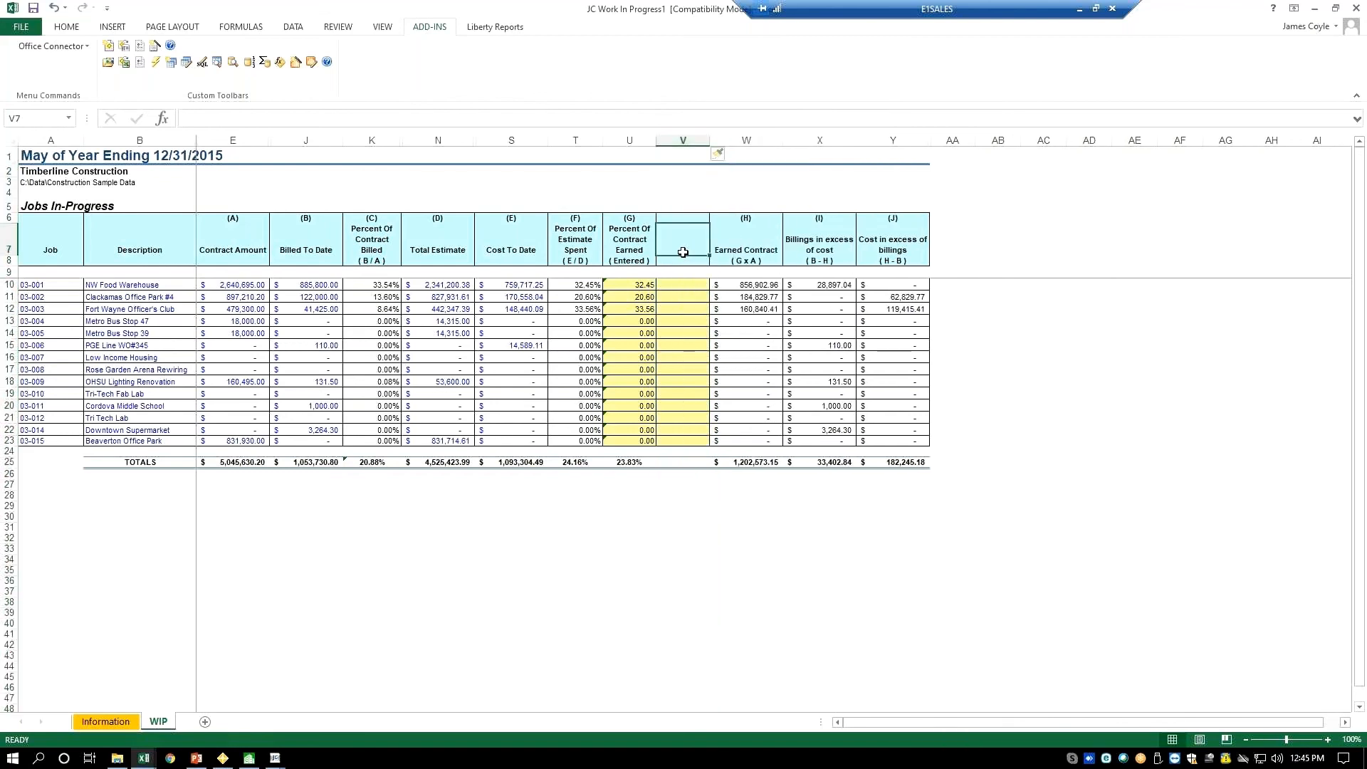
type("Cost ")
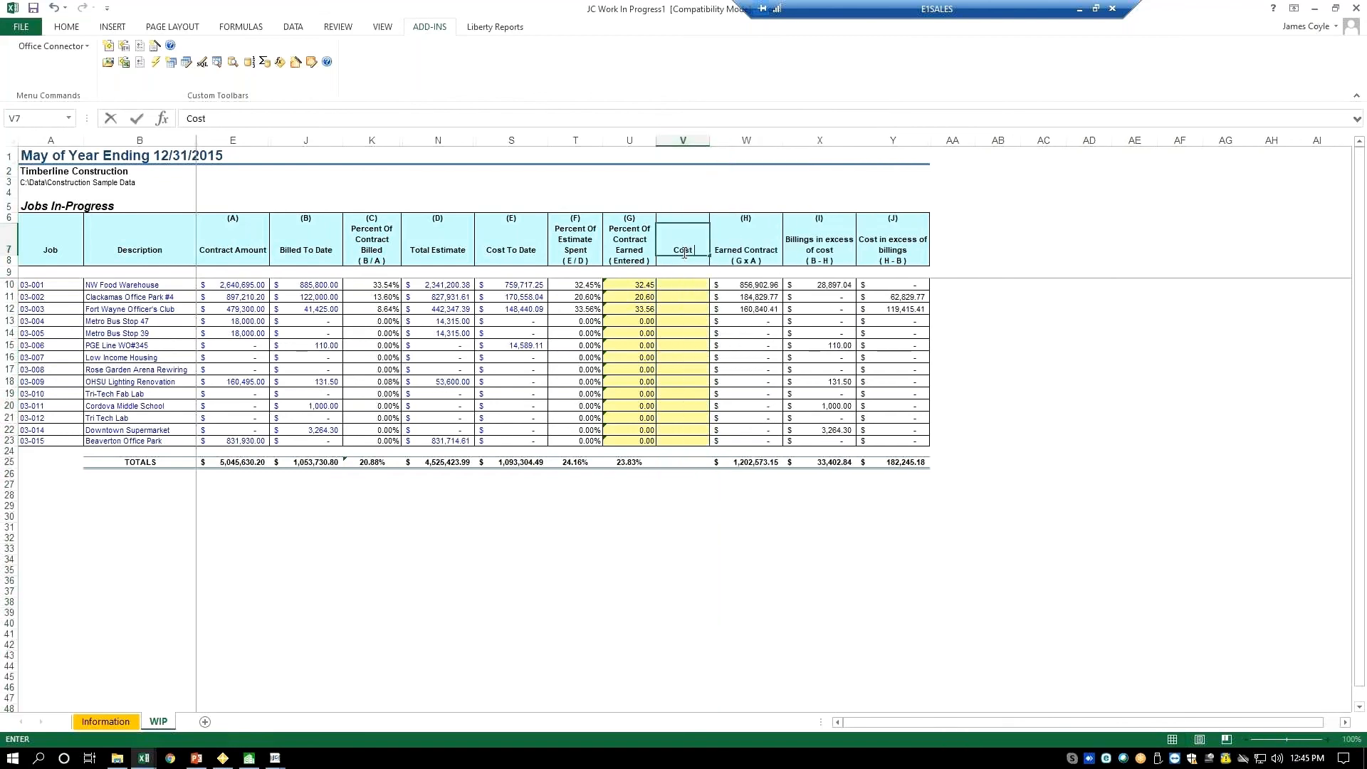
type("At Comp")
Start an Office Connector sum formula in V10 that totals the Amount field of the JC Transaction table in CURRENT.JCT
left_click(672, 286)
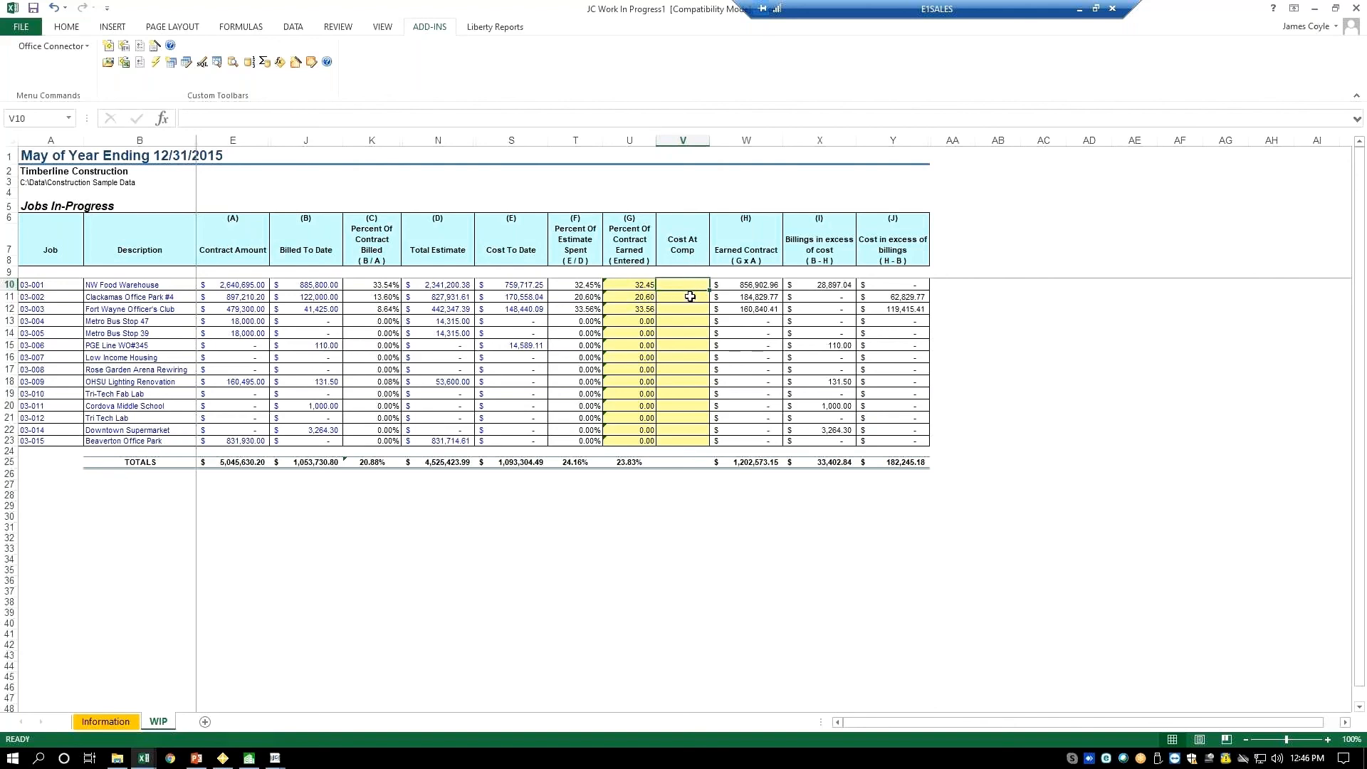
left_click(263, 64)
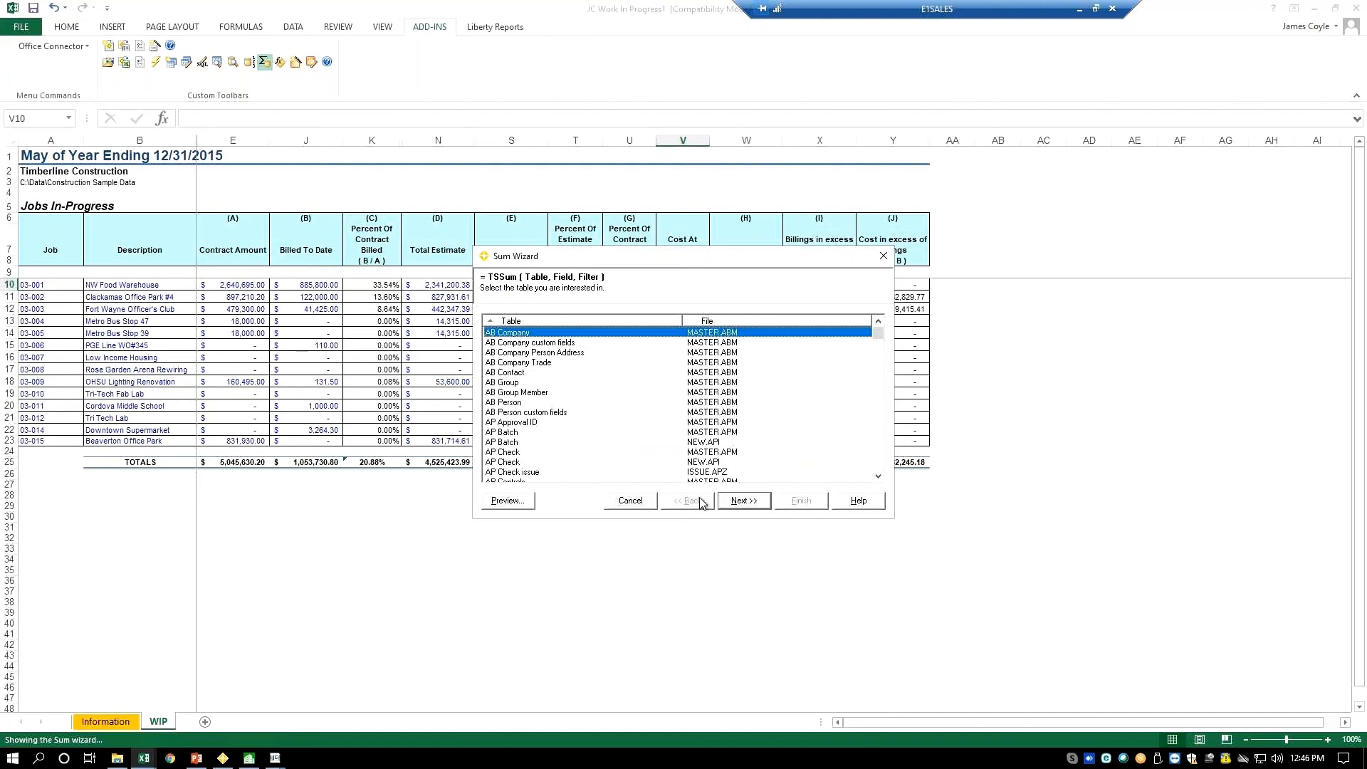
scroll(879, 460, "down", 5)
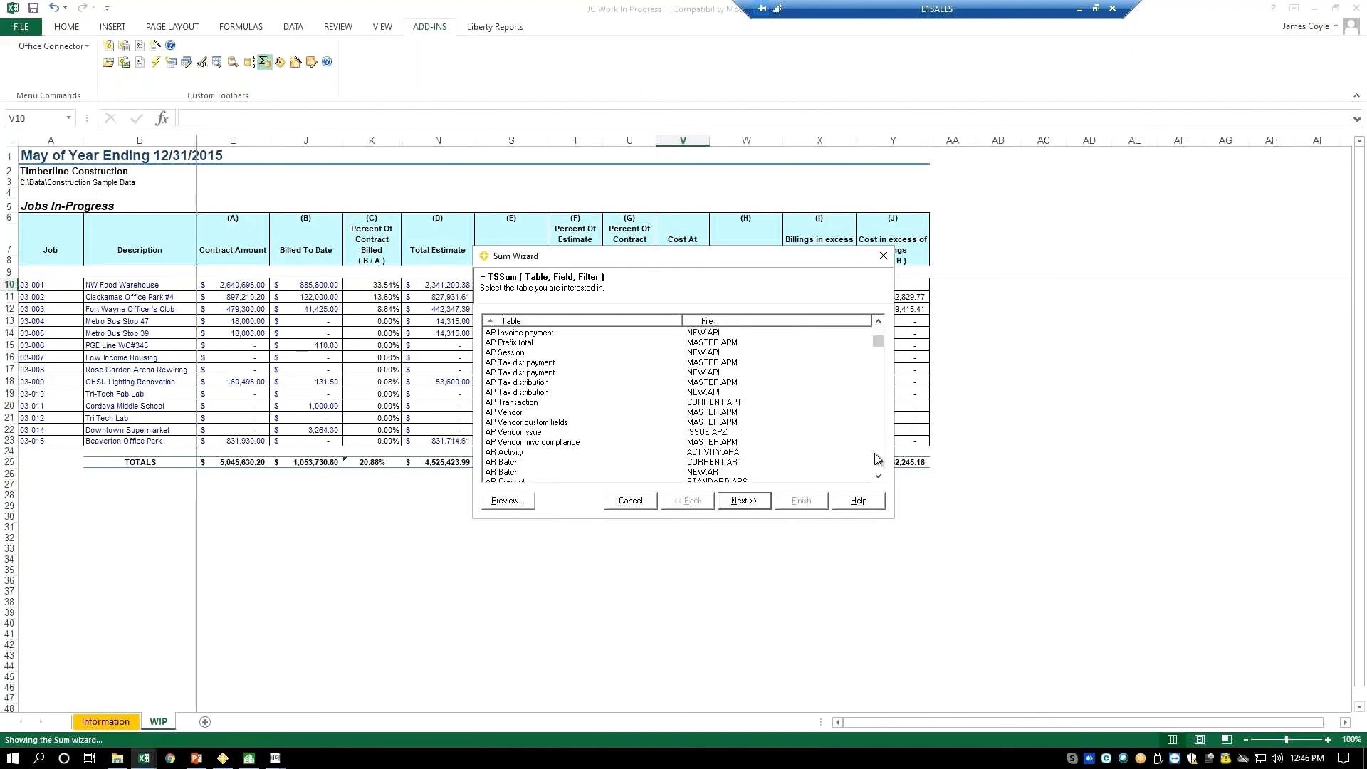
type("jc t")
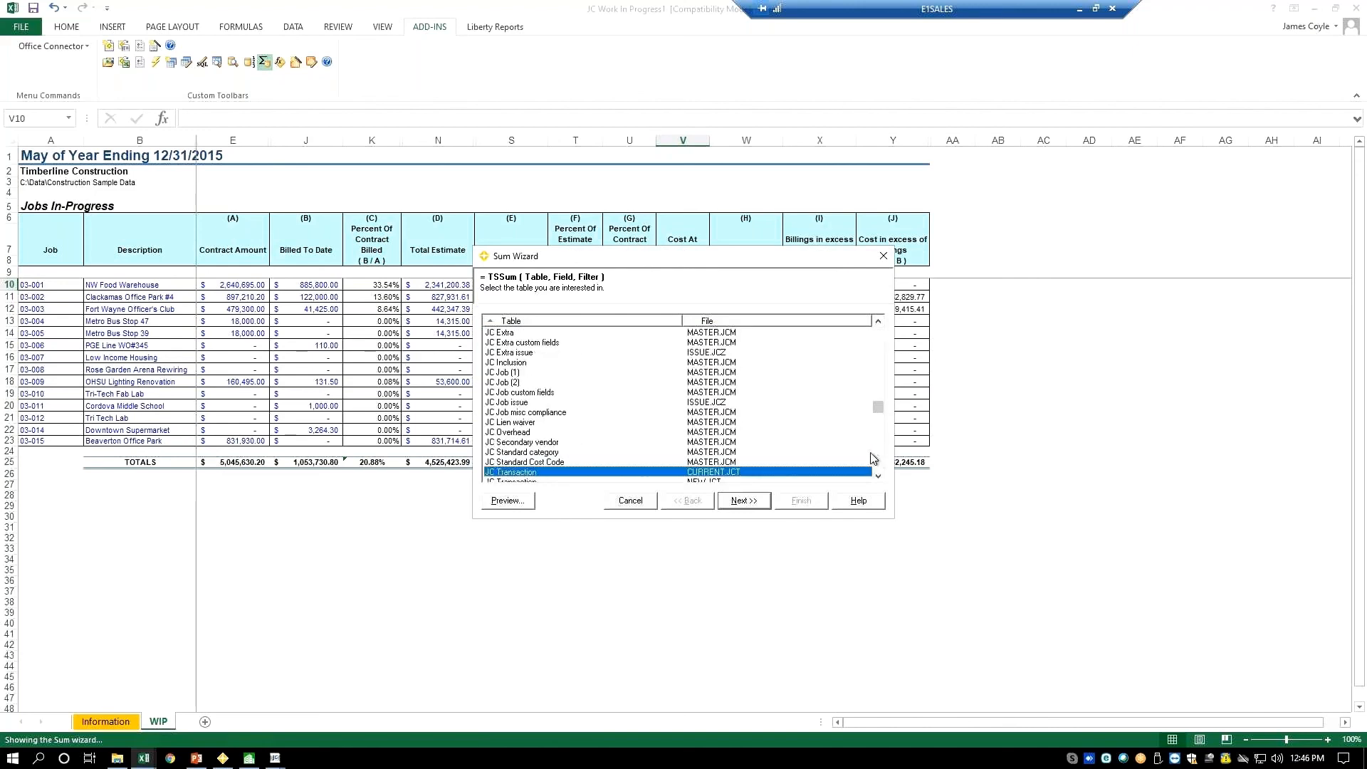
left_click(743, 501)
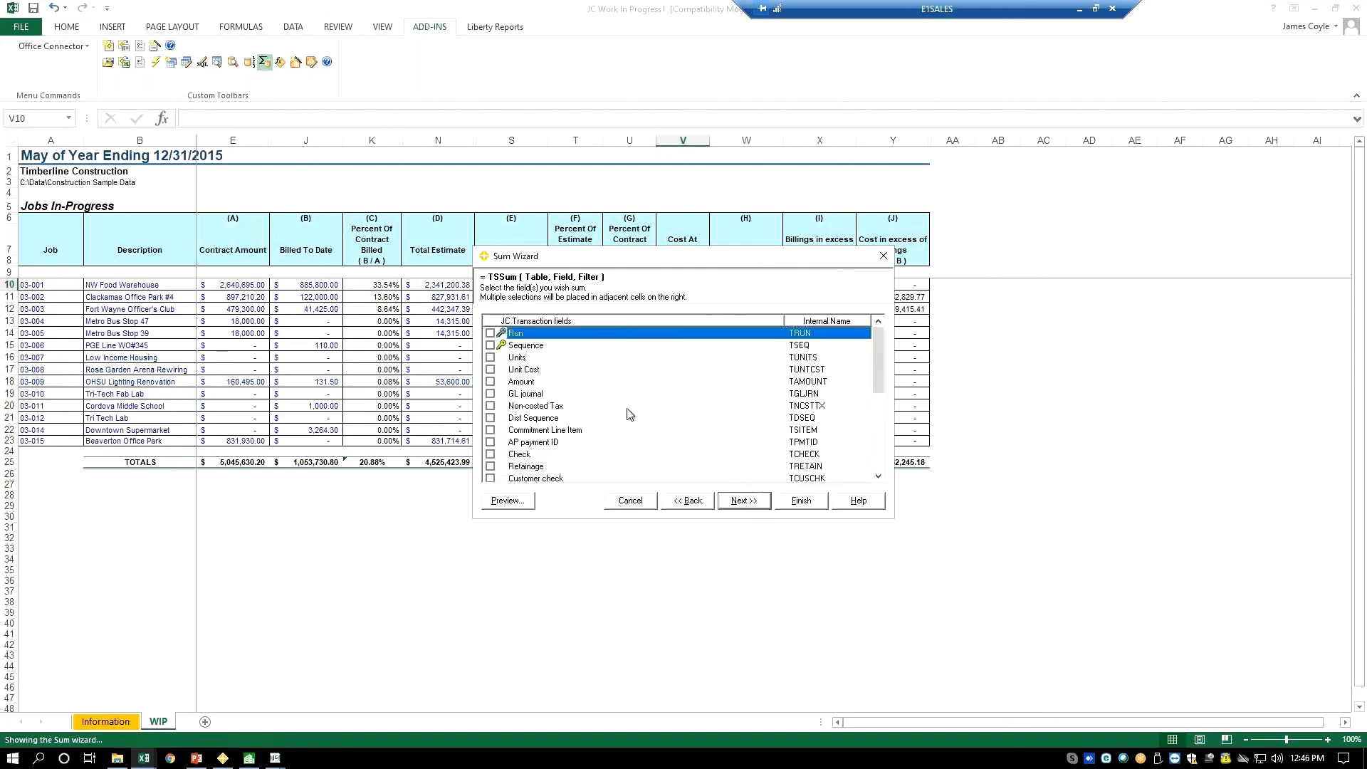
left_click(490, 381)
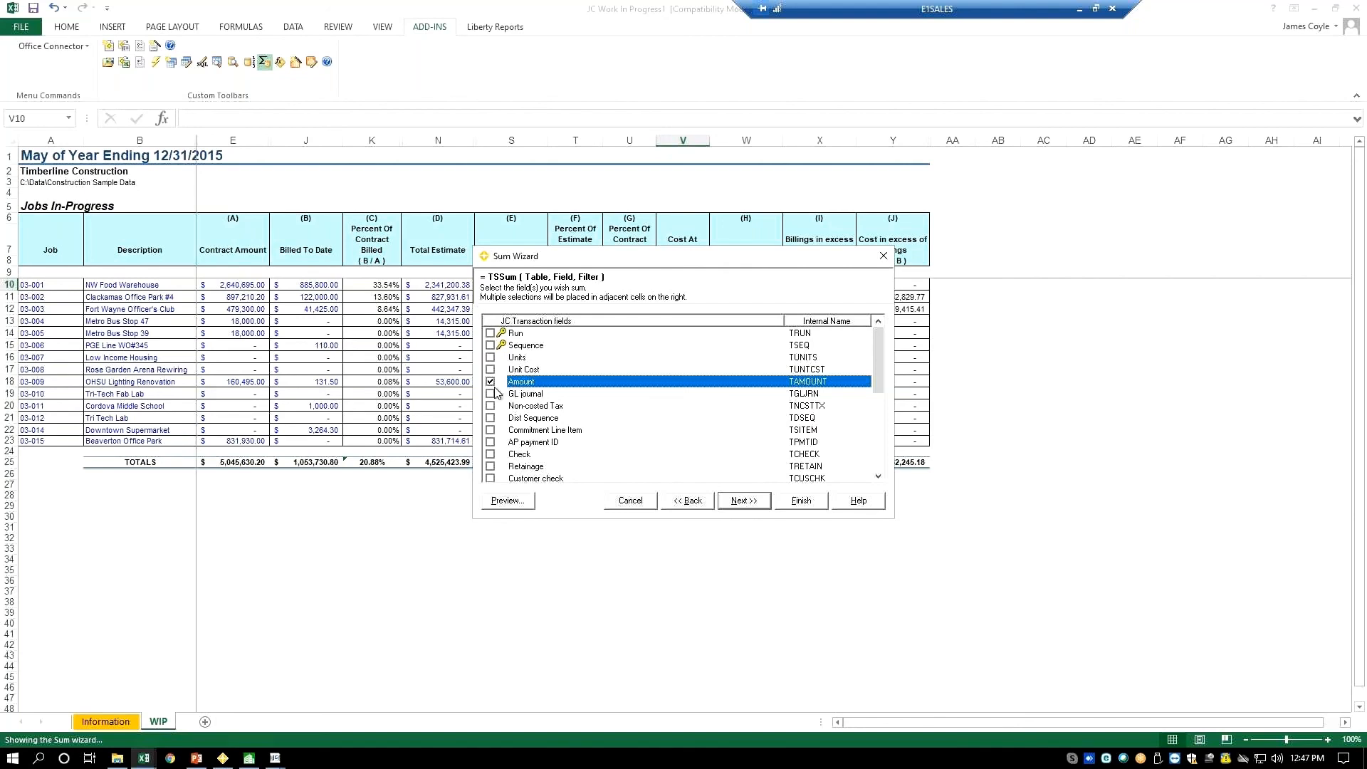
left_click(749, 503)
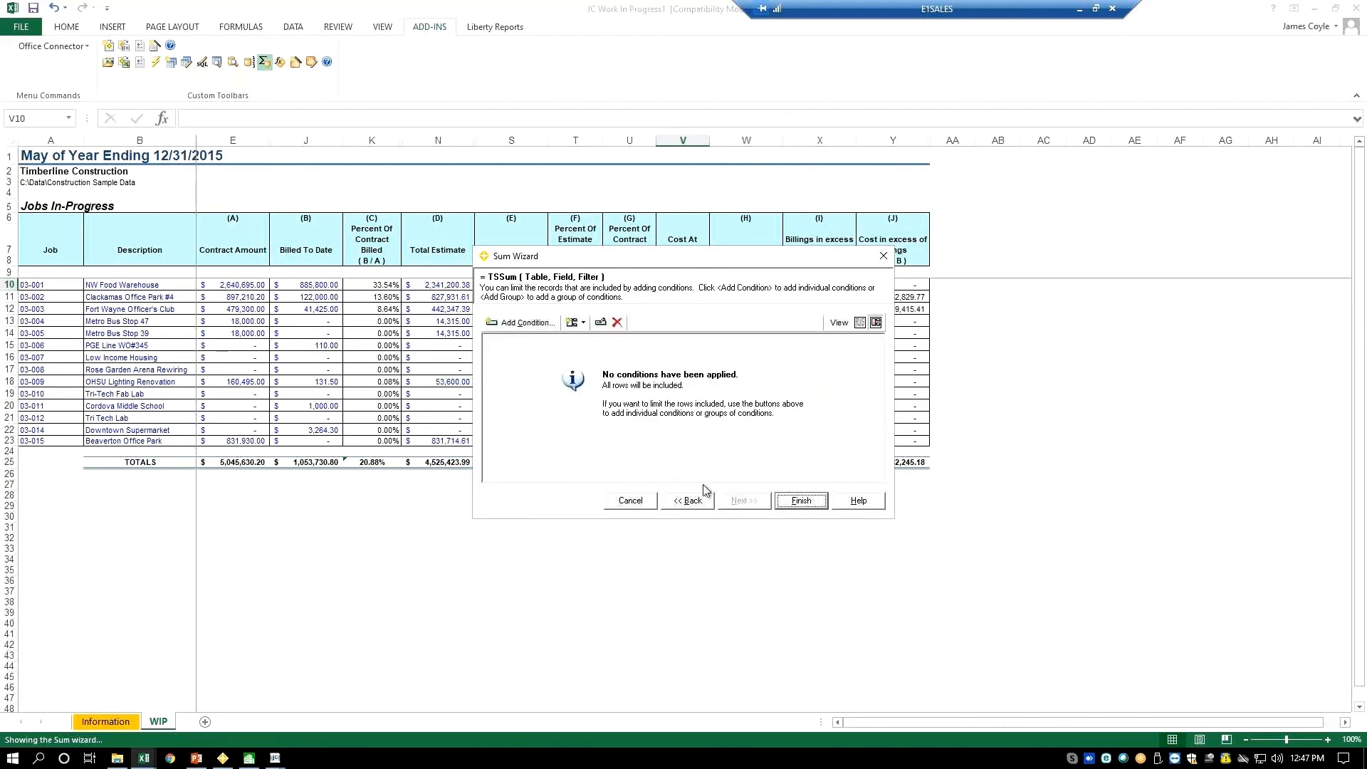
Add a filter condition to the sum so that Job equals cell reference $a10
left_click(518, 323)
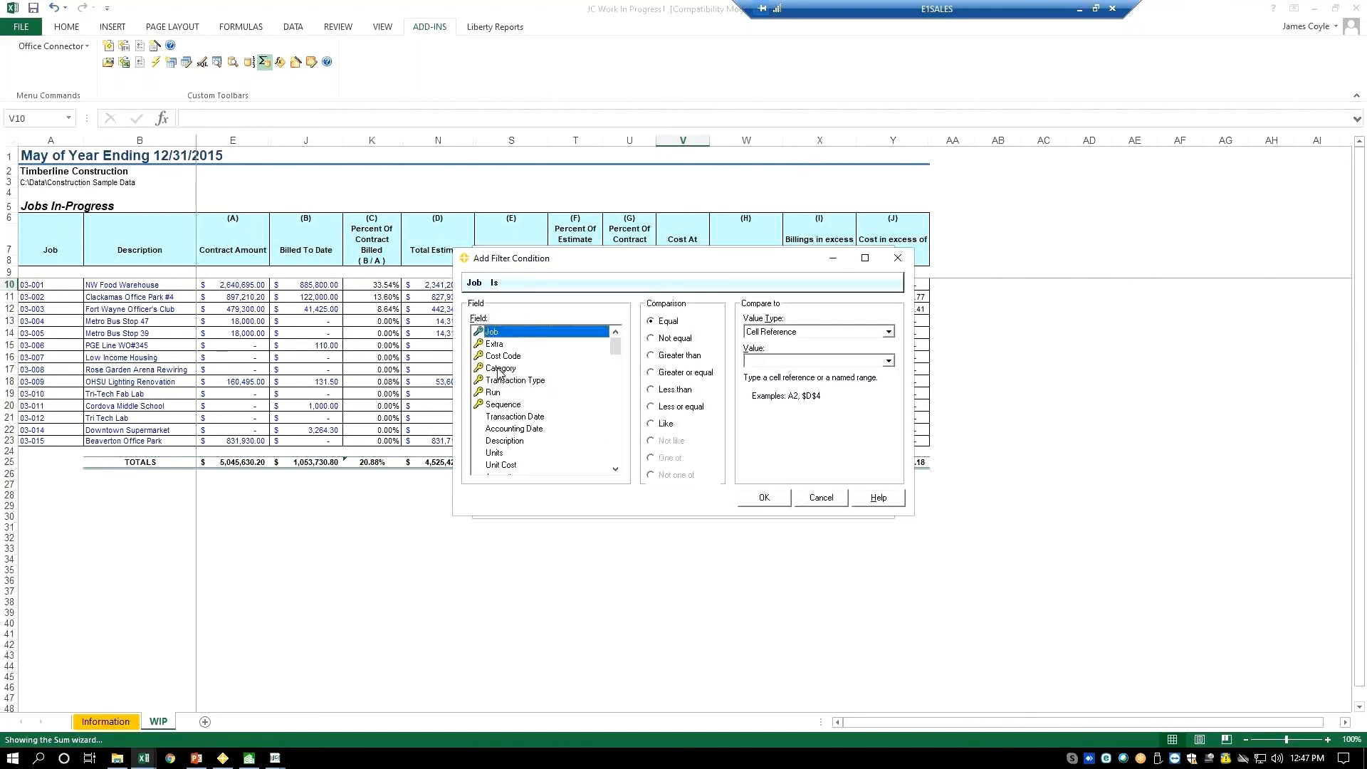
left_click(792, 364)
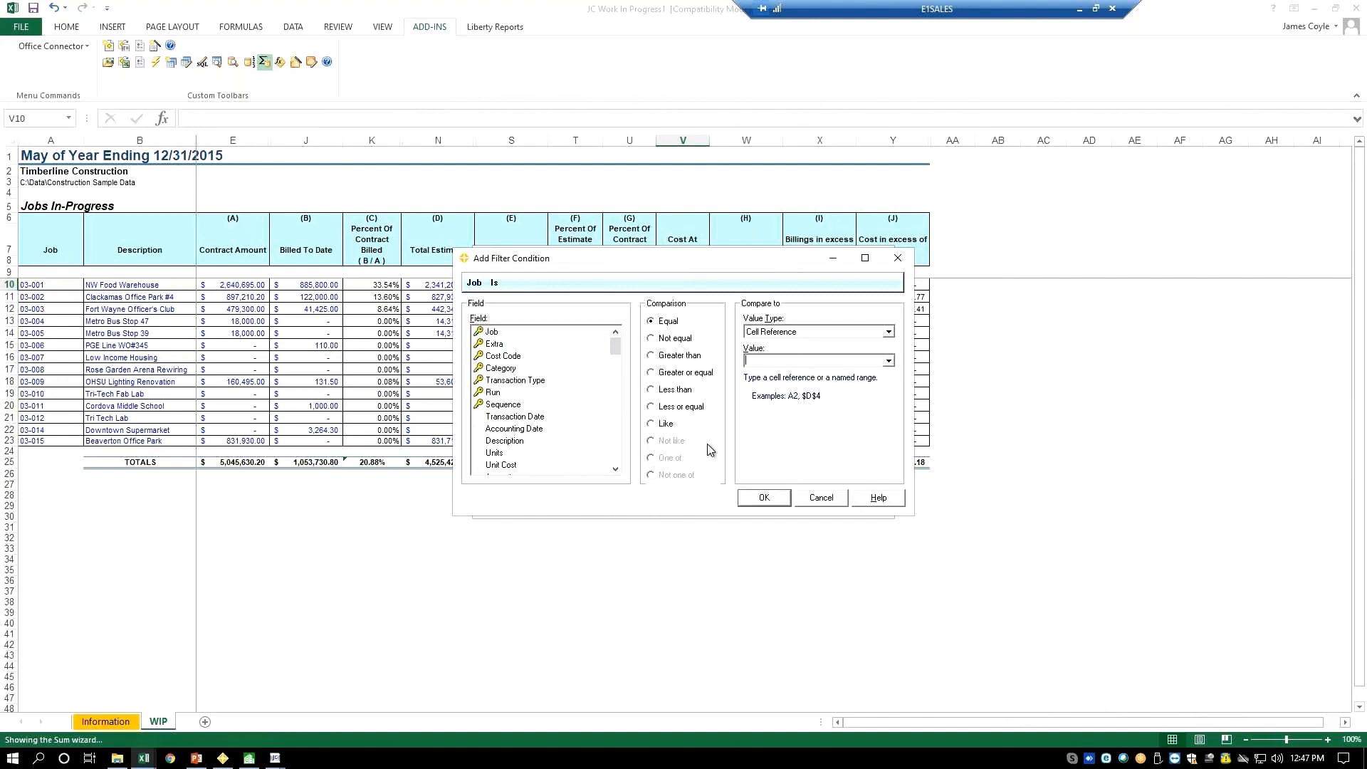
type("$a10")
left_click(769, 501)
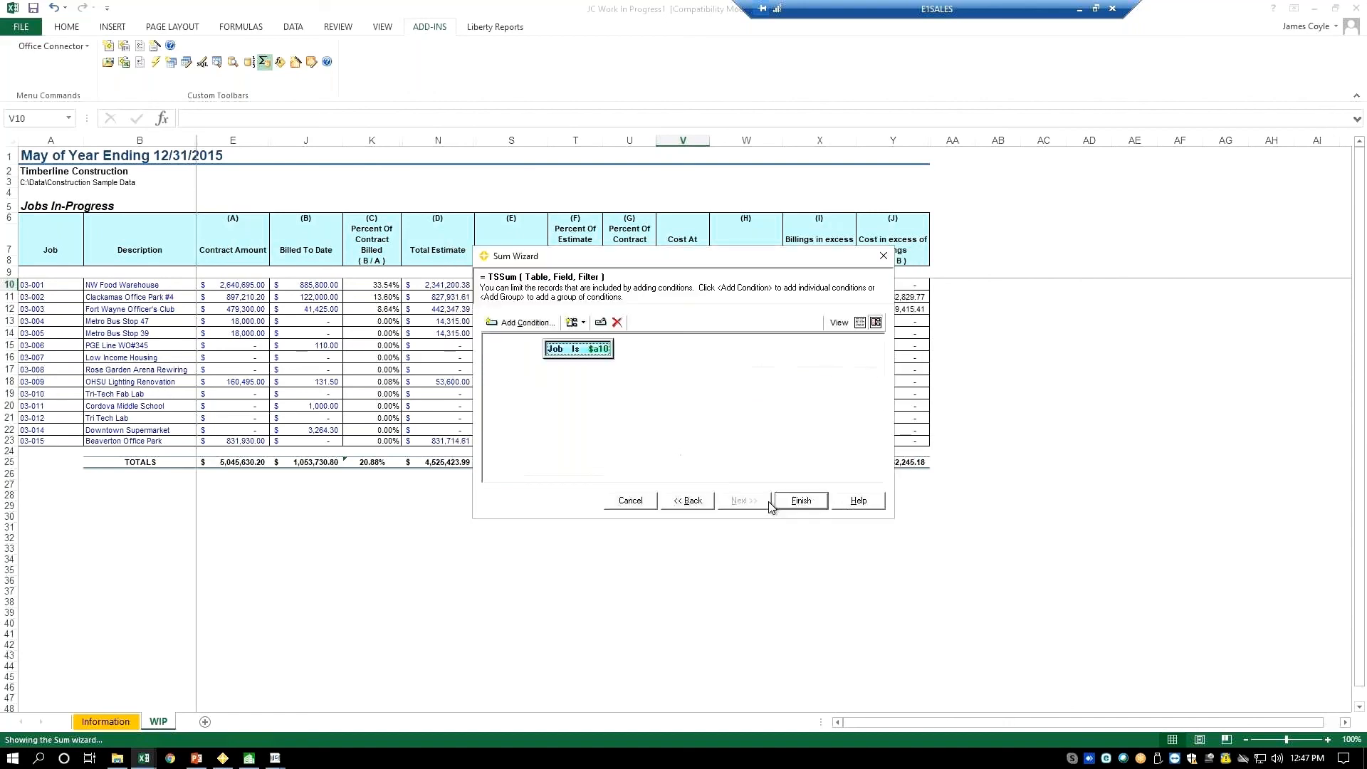
Add a filter condition to the sum so that Transaction Type equals the literal value Misc worksheet 3
left_click(527, 323)
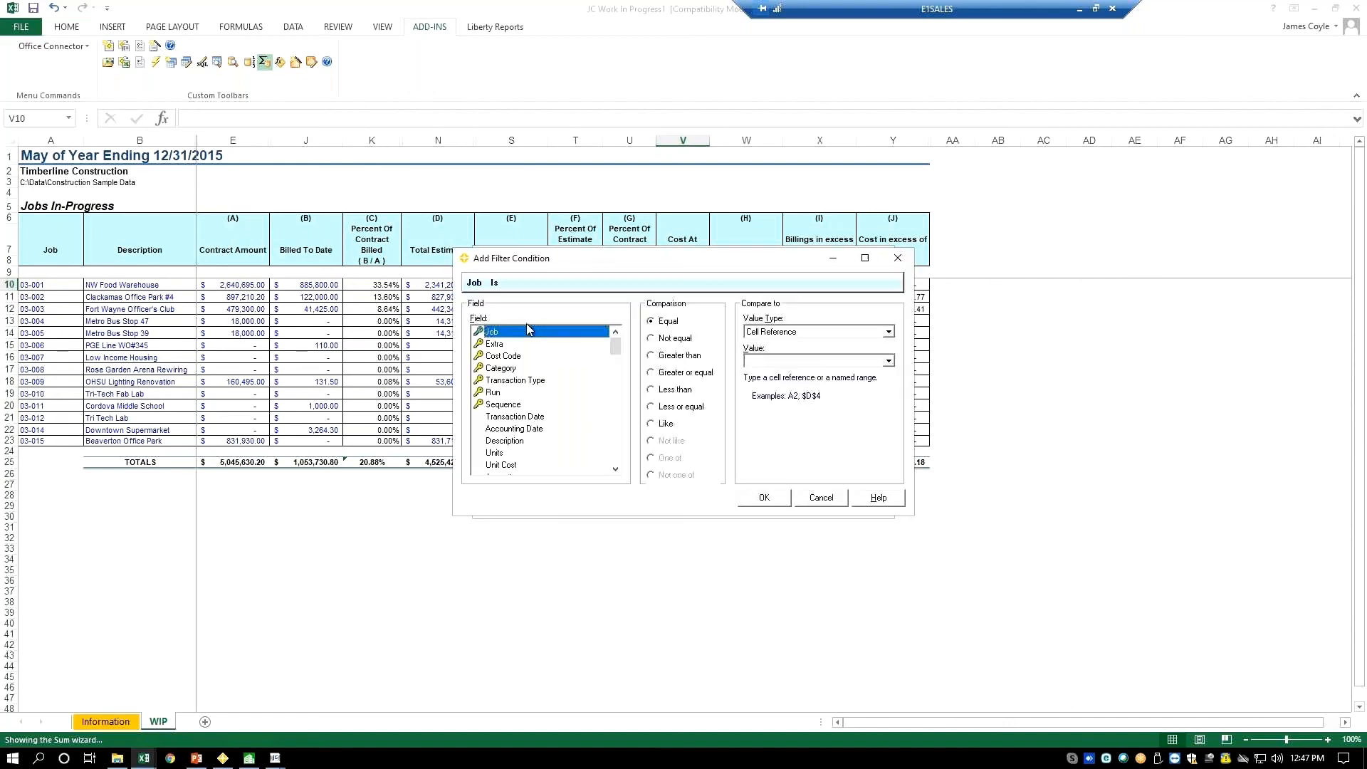
left_click(536, 382)
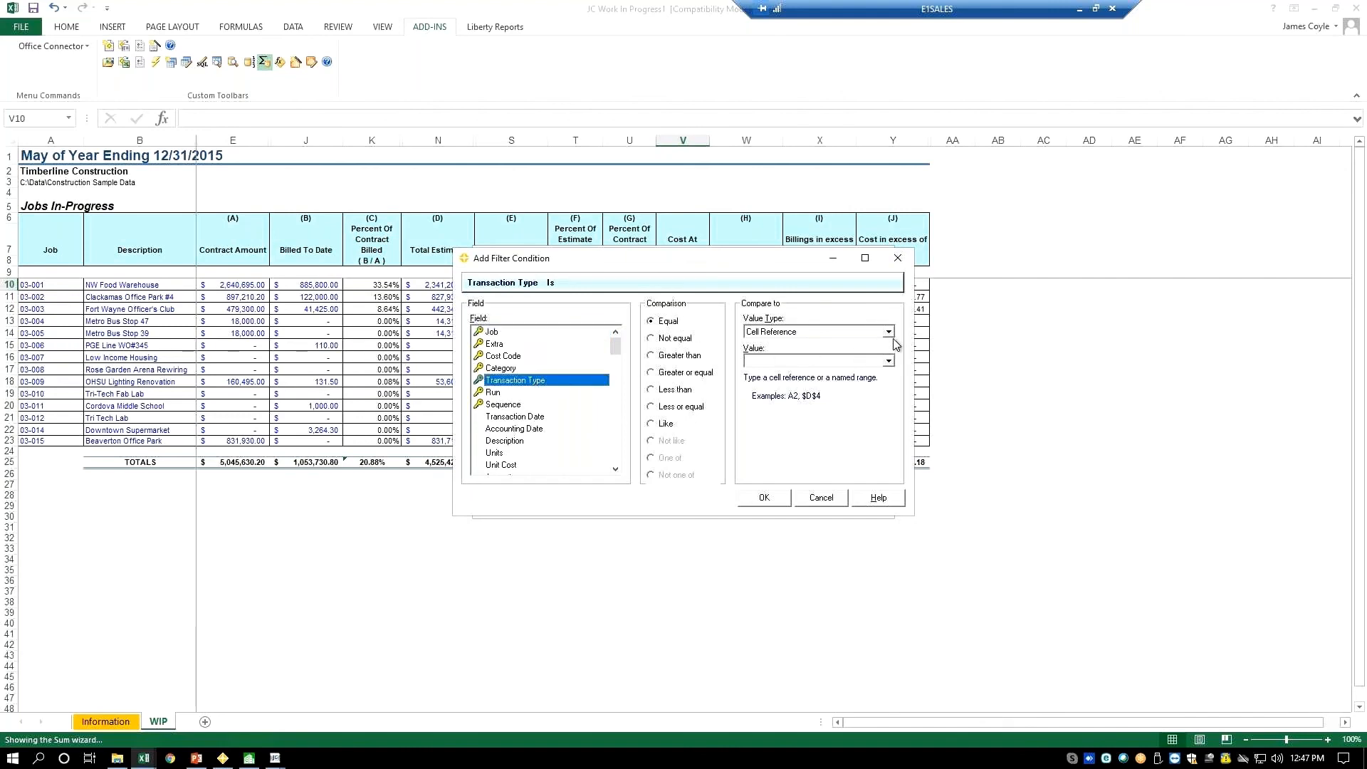
left_click(889, 332)
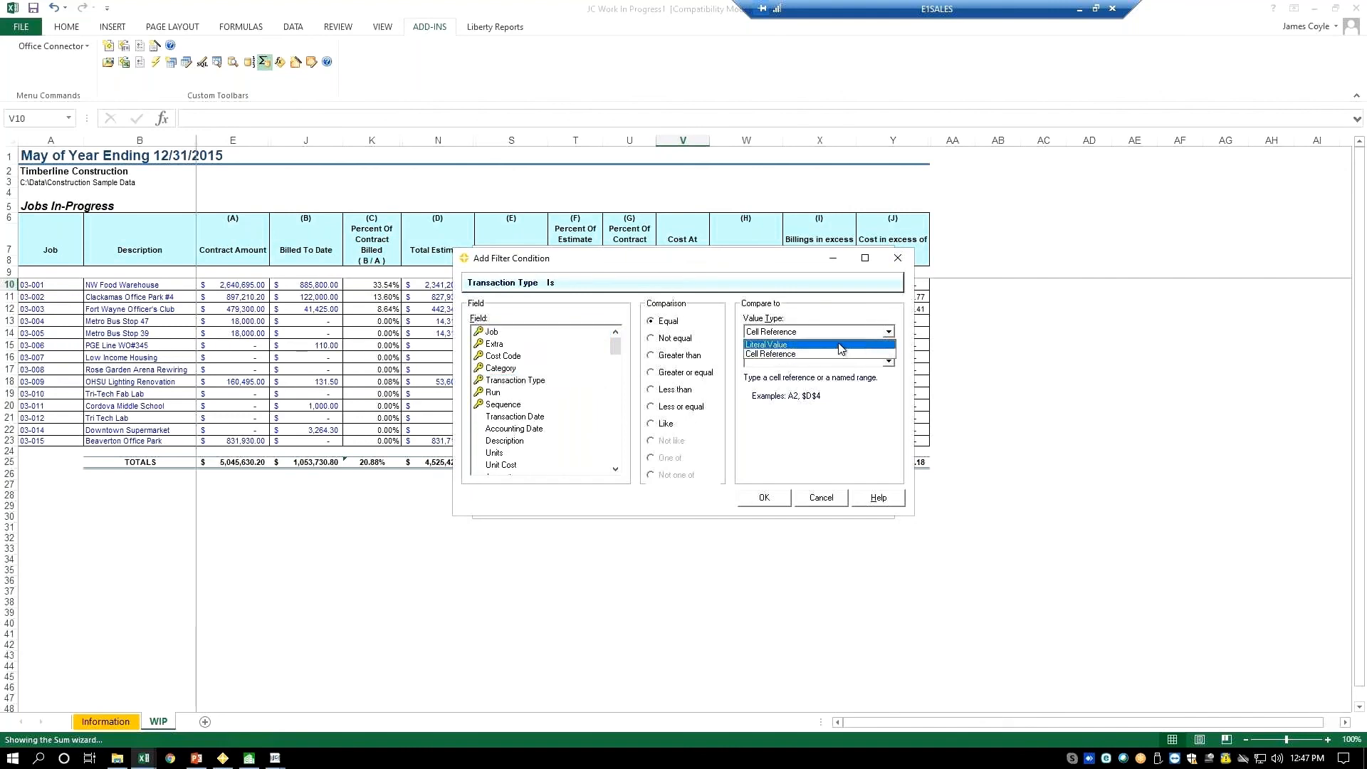
left_click(843, 351)
left_click(826, 360)
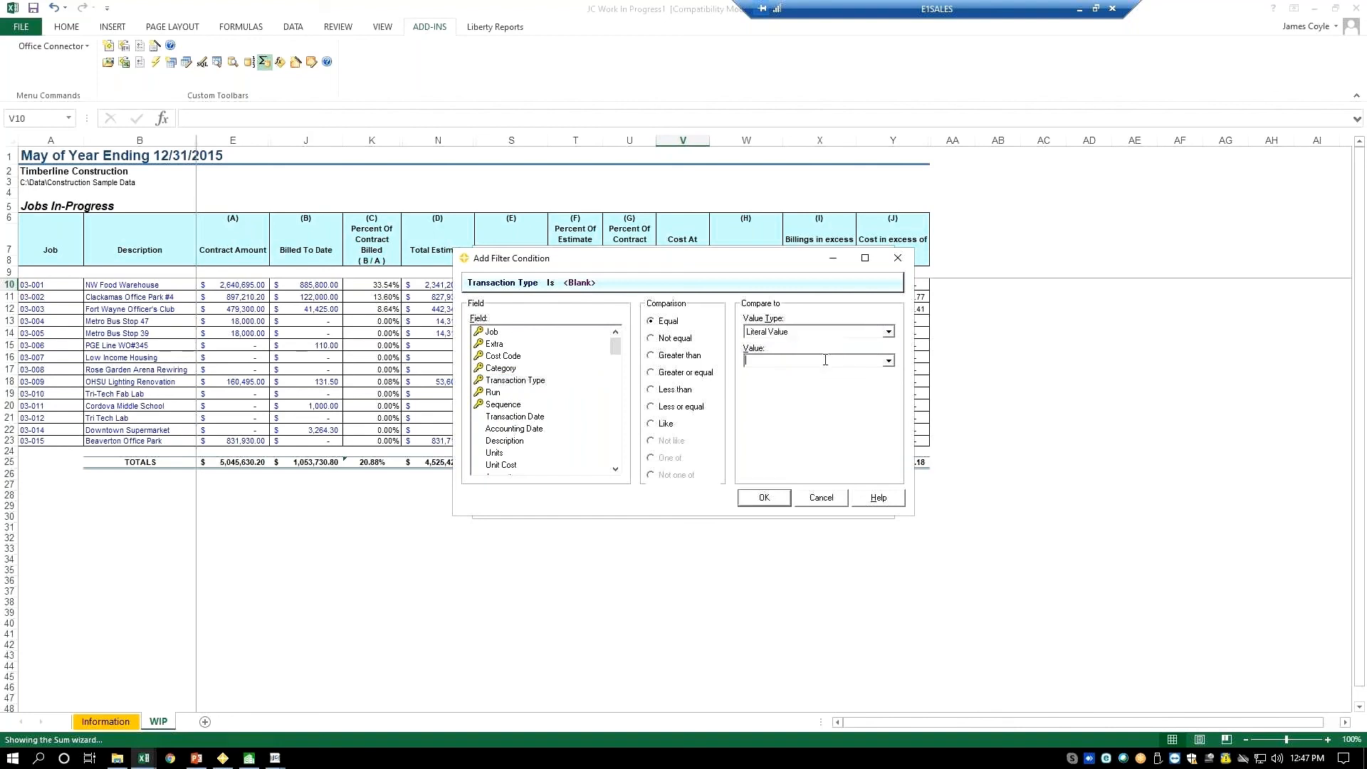
left_click(889, 362)
left_click_drag(890, 395, 893, 404)
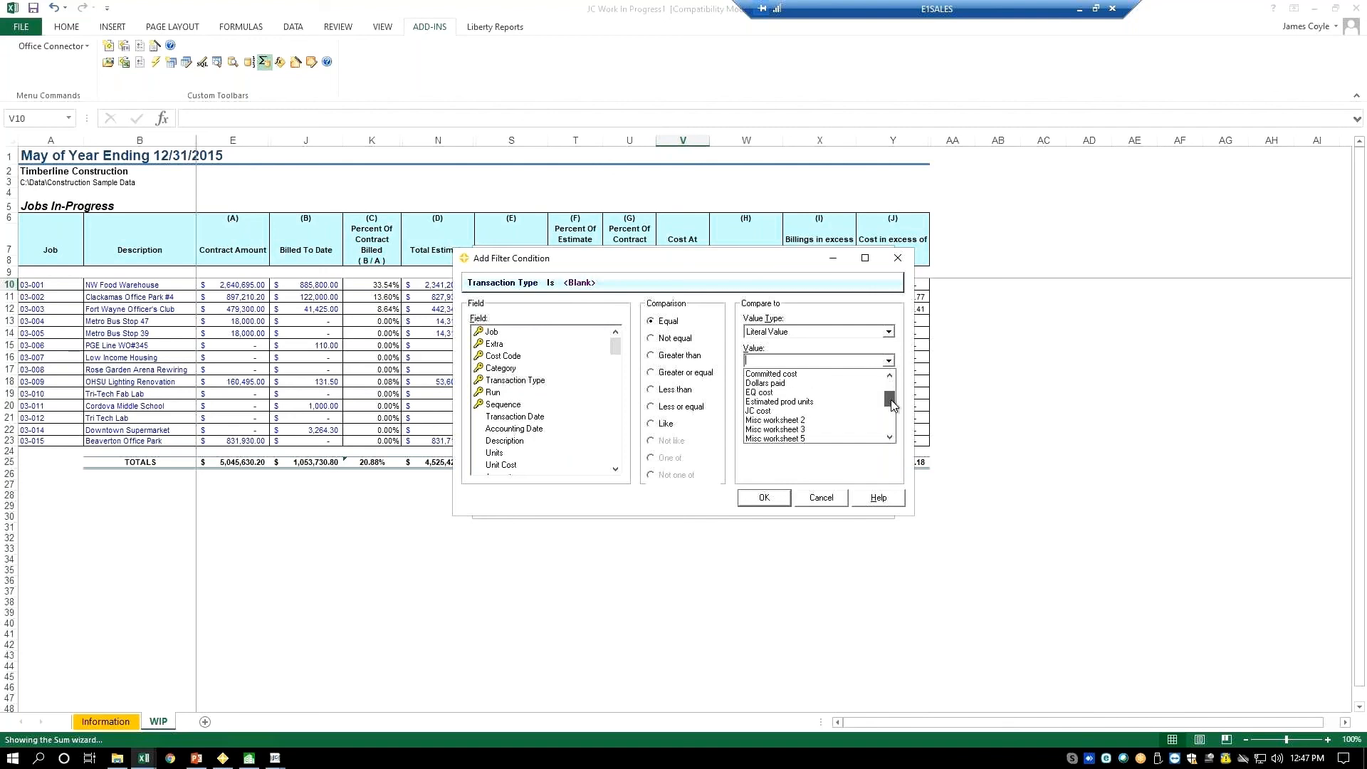
left_click(793, 429)
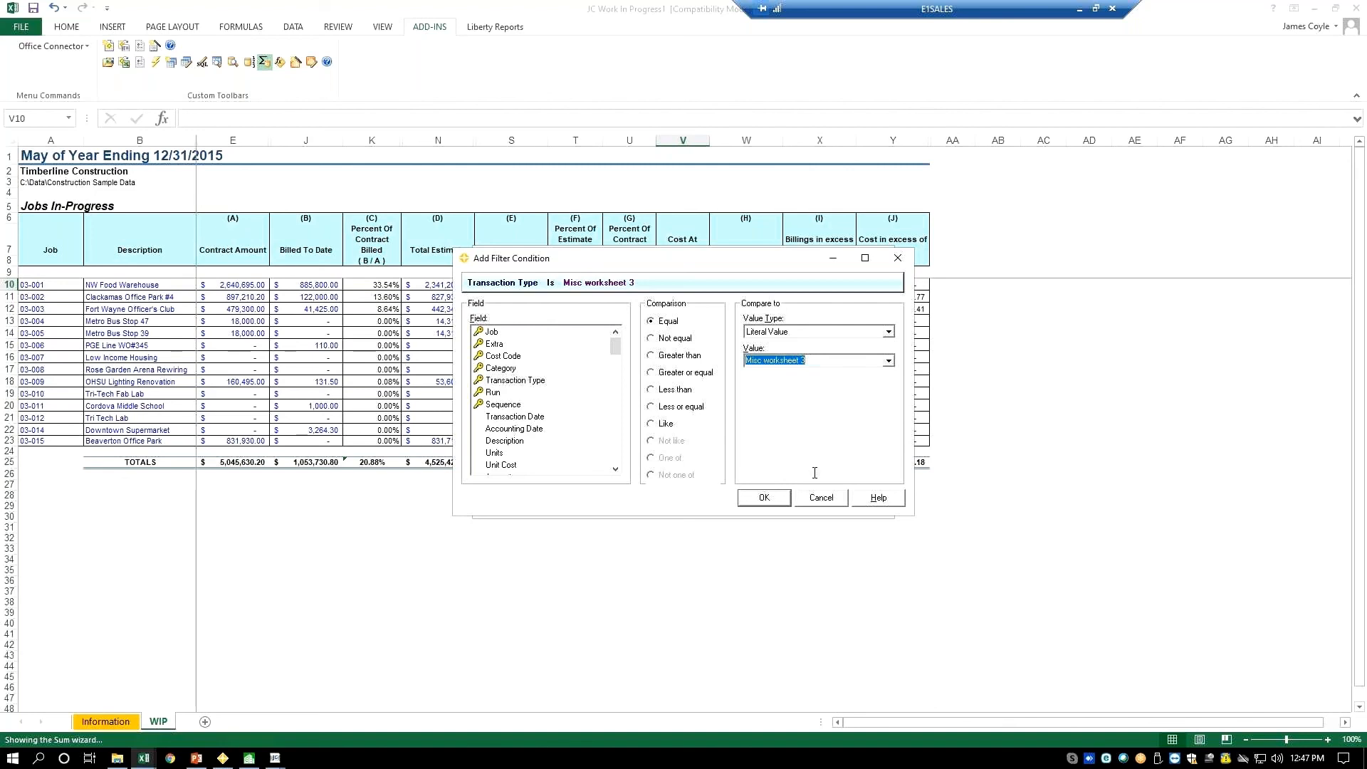
left_click(776, 500)
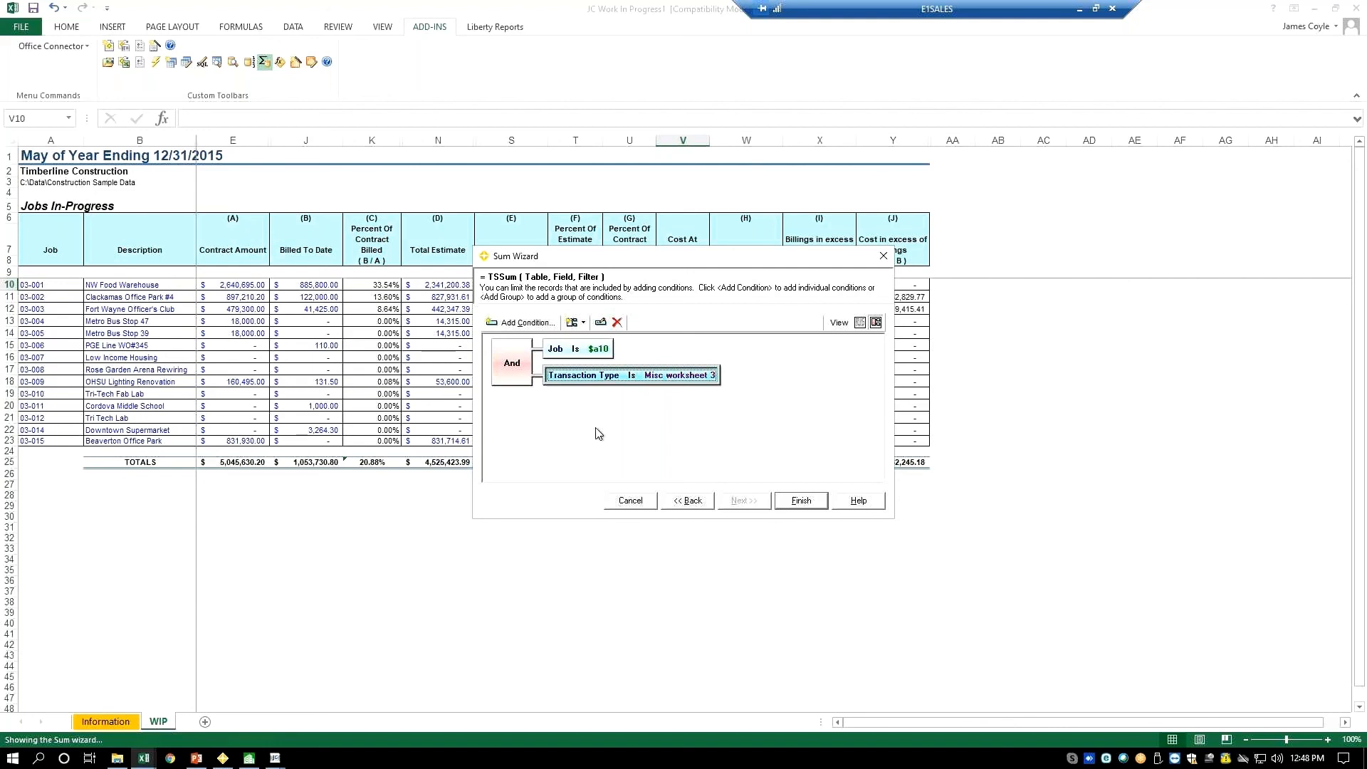
Add two more filter conditions to the sum: Cost Code not equal to blank and Category equal to blank
left_click(512, 324)
left_click(504, 369)
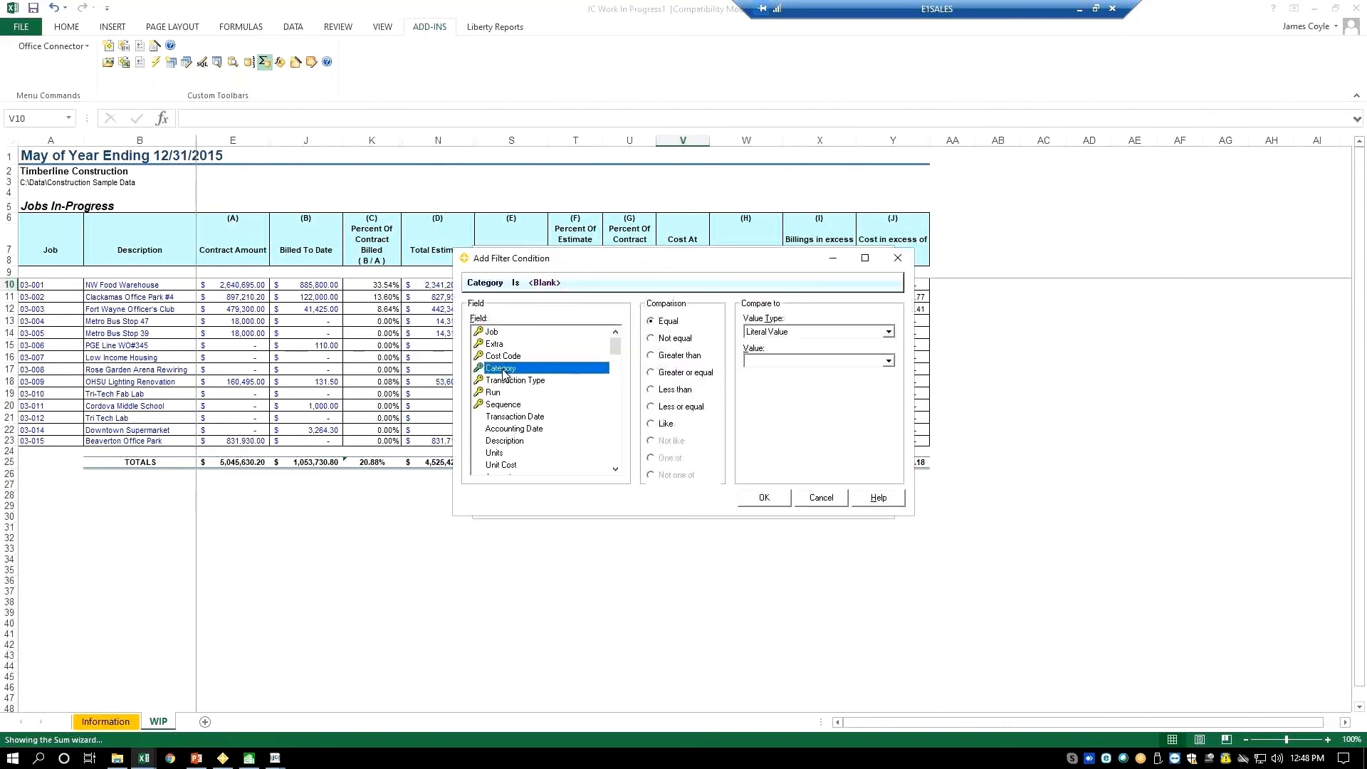
left_click(674, 339)
left_click(812, 362)
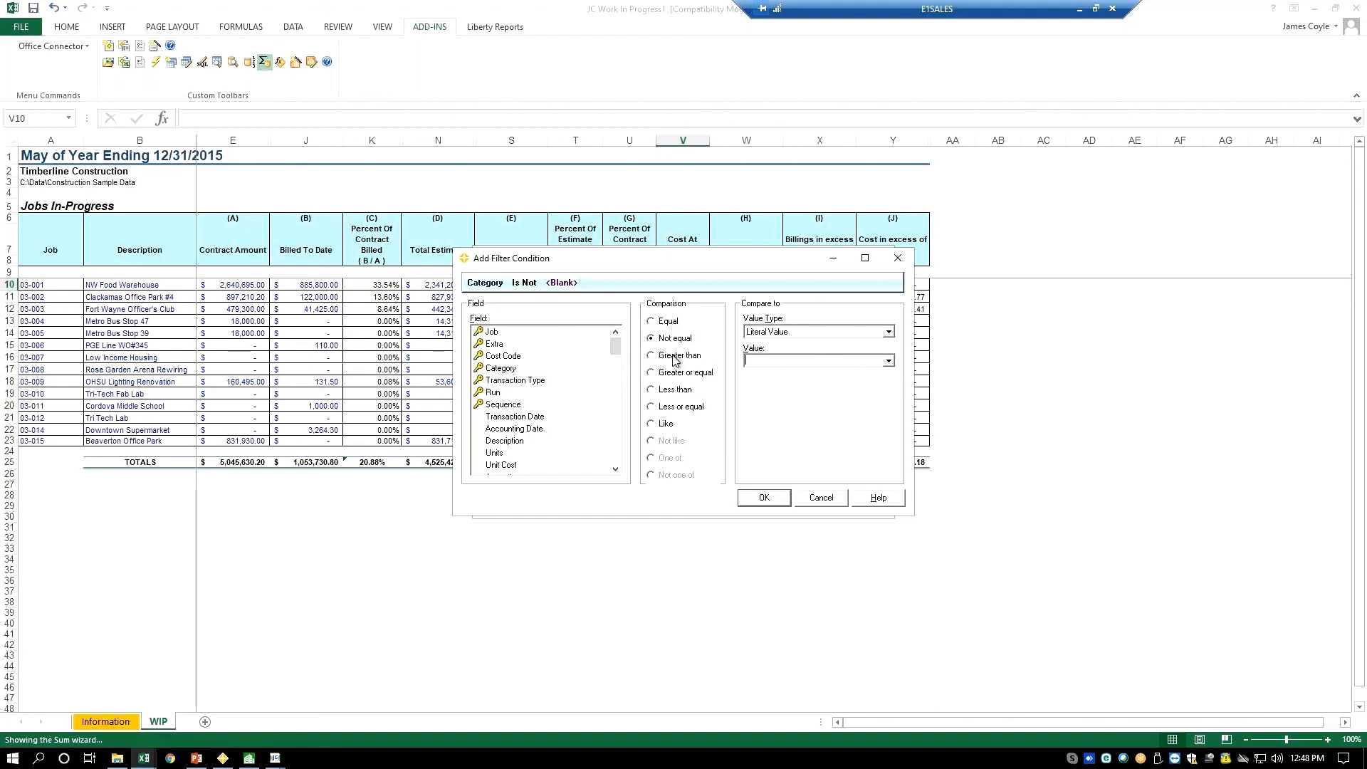
left_click(530, 356)
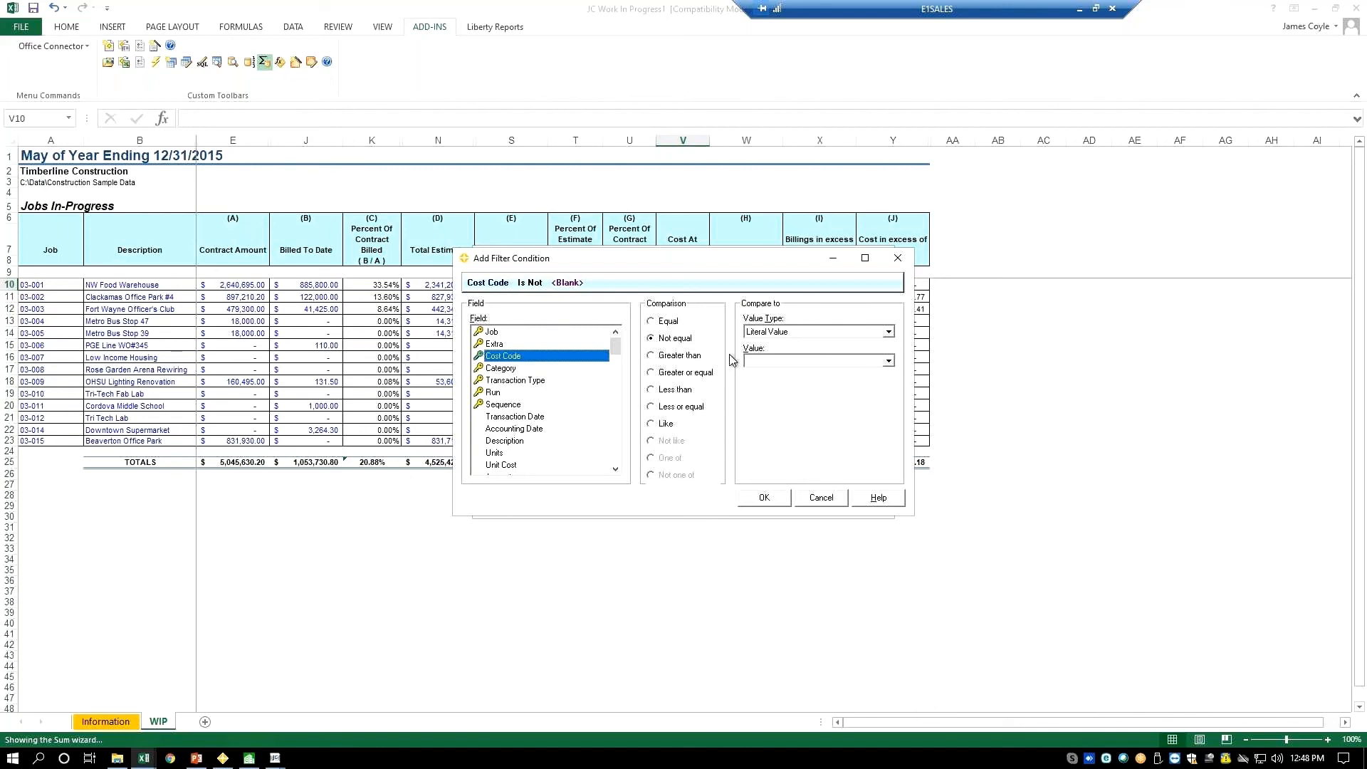
left_click(764, 497)
left_click(518, 329)
left_click(512, 369)
left_click(756, 361)
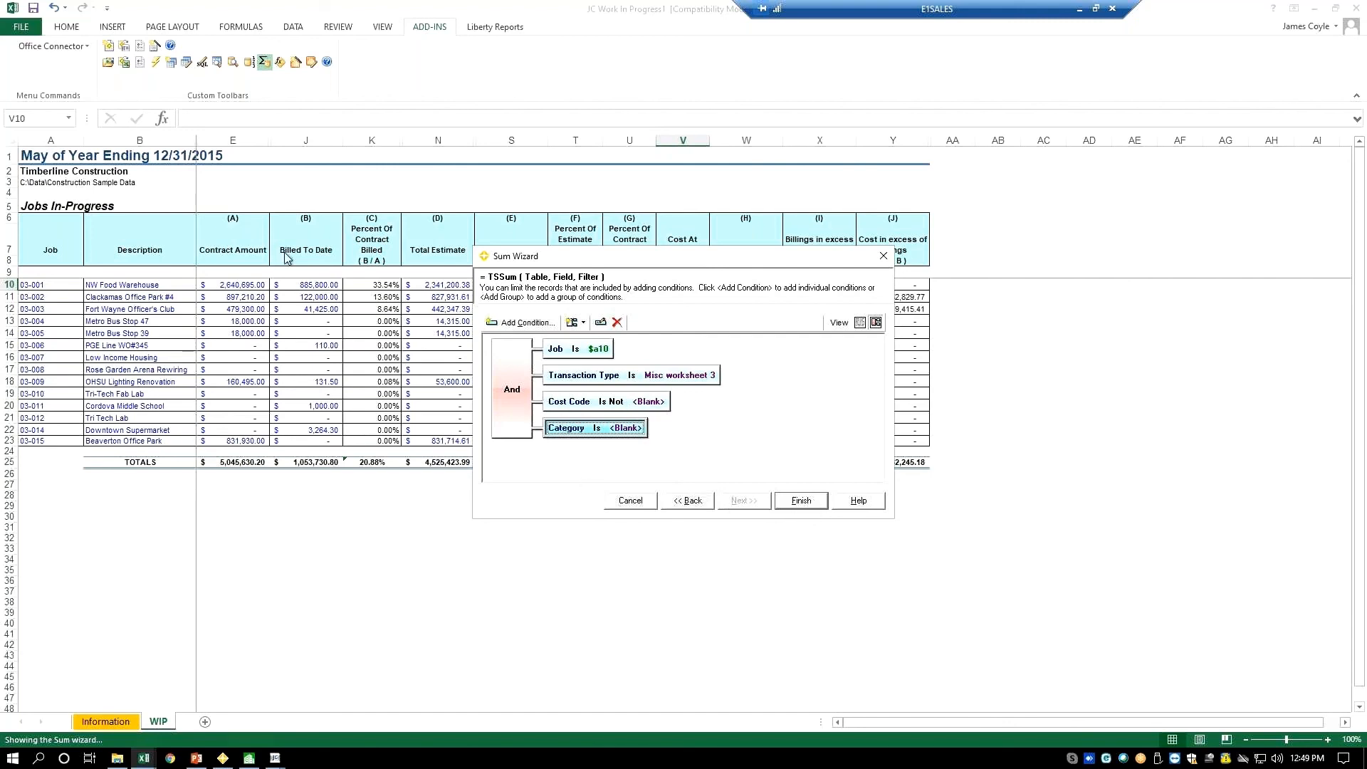
Finish the sum formula in V10 and fill it down the Cost At Comp column to row 23
left_click(812, 508)
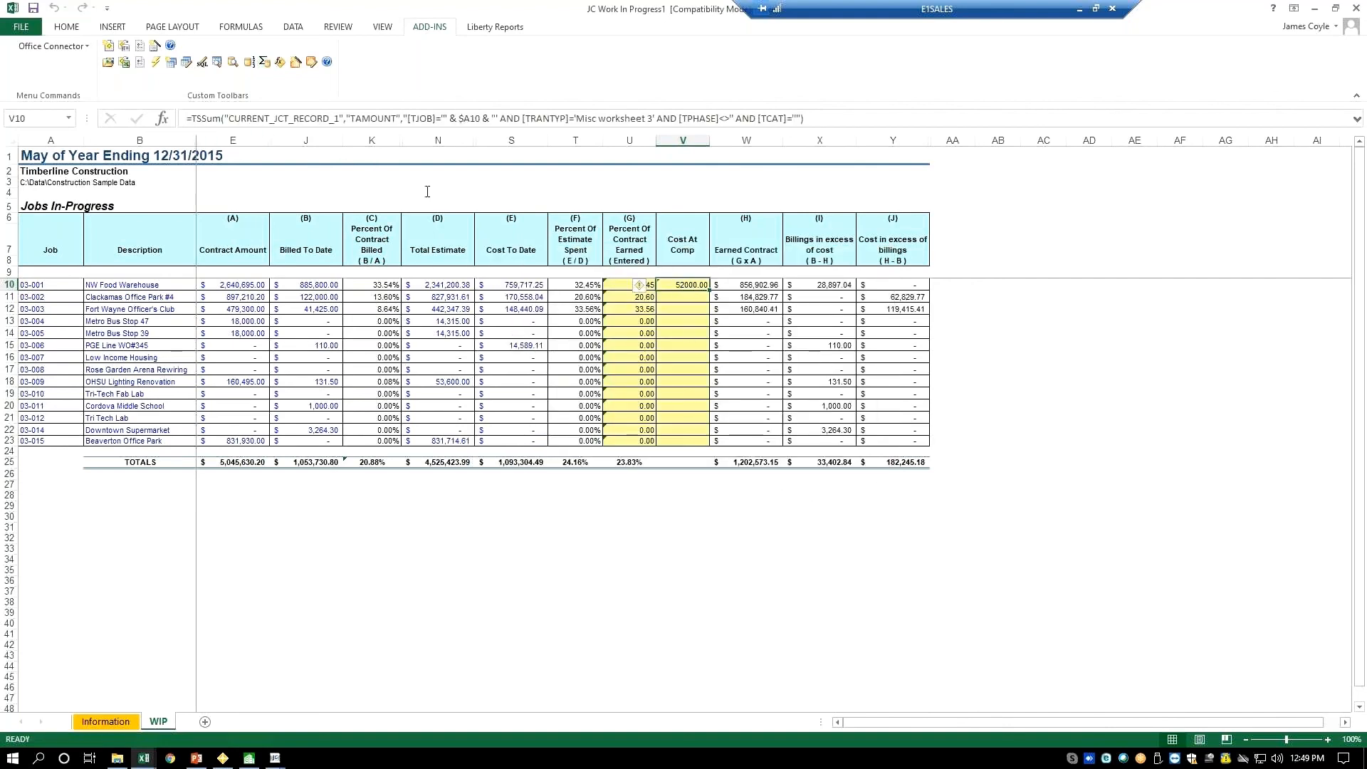
left_click_drag(709, 291, 709, 291)
double_click(709, 291)
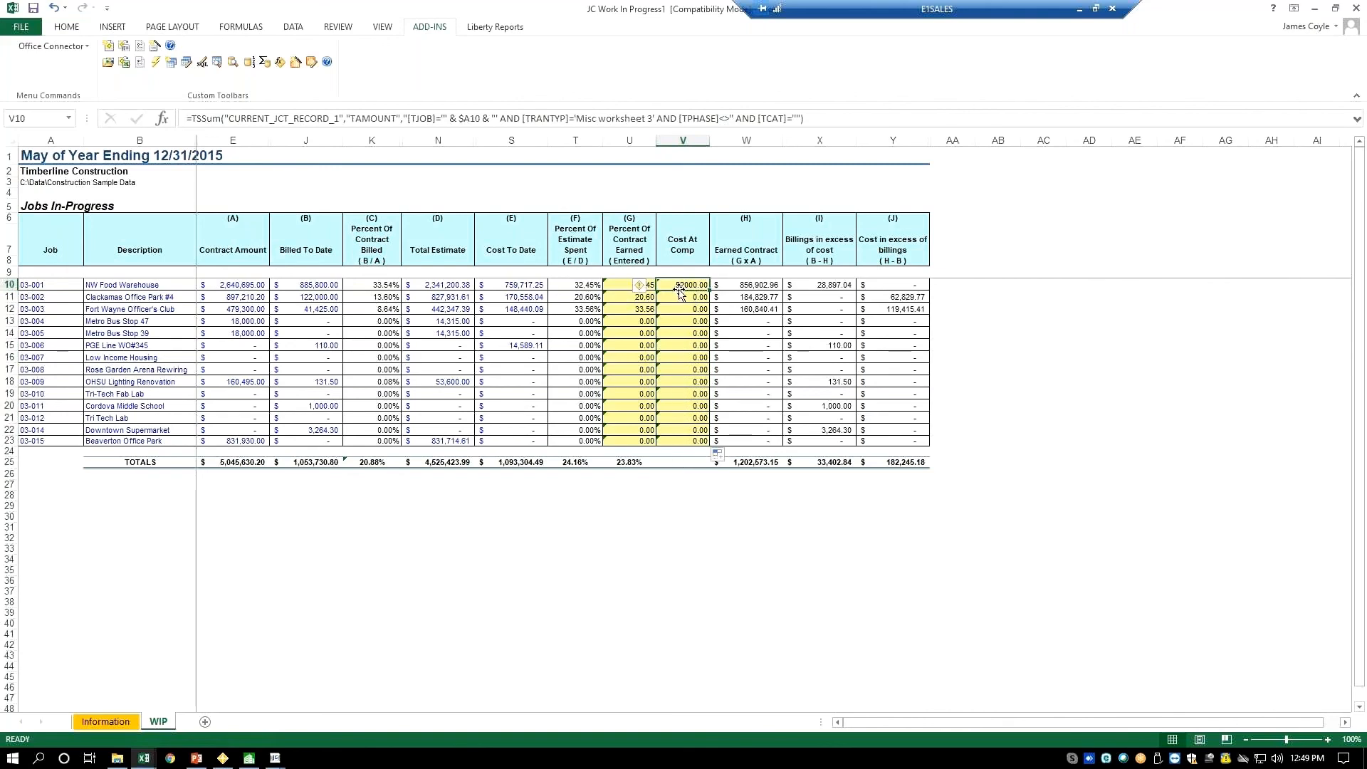
Insert a second column headed "Cost At Comp" between the existing Cost At Comp column and Earned Contract
right_click(762, 140)
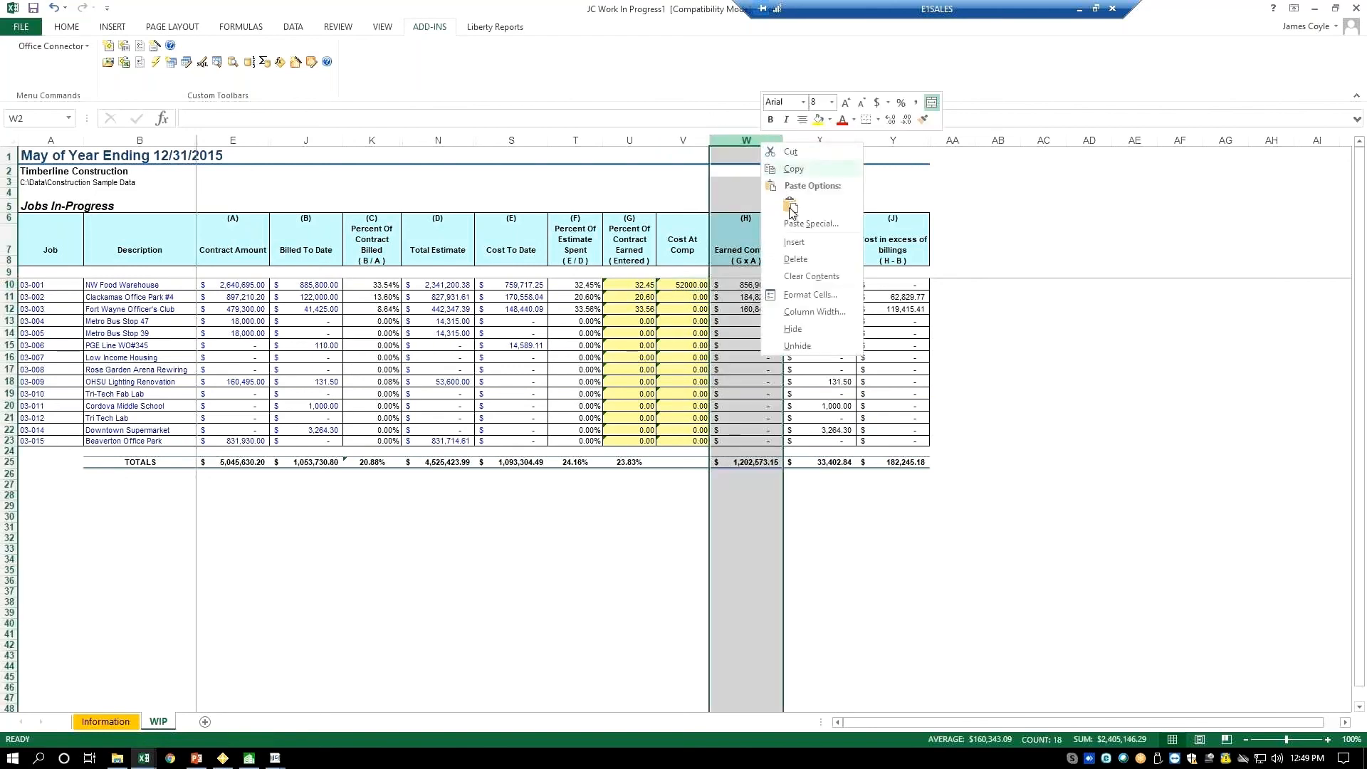
left_click(795, 242)
left_click(736, 285)
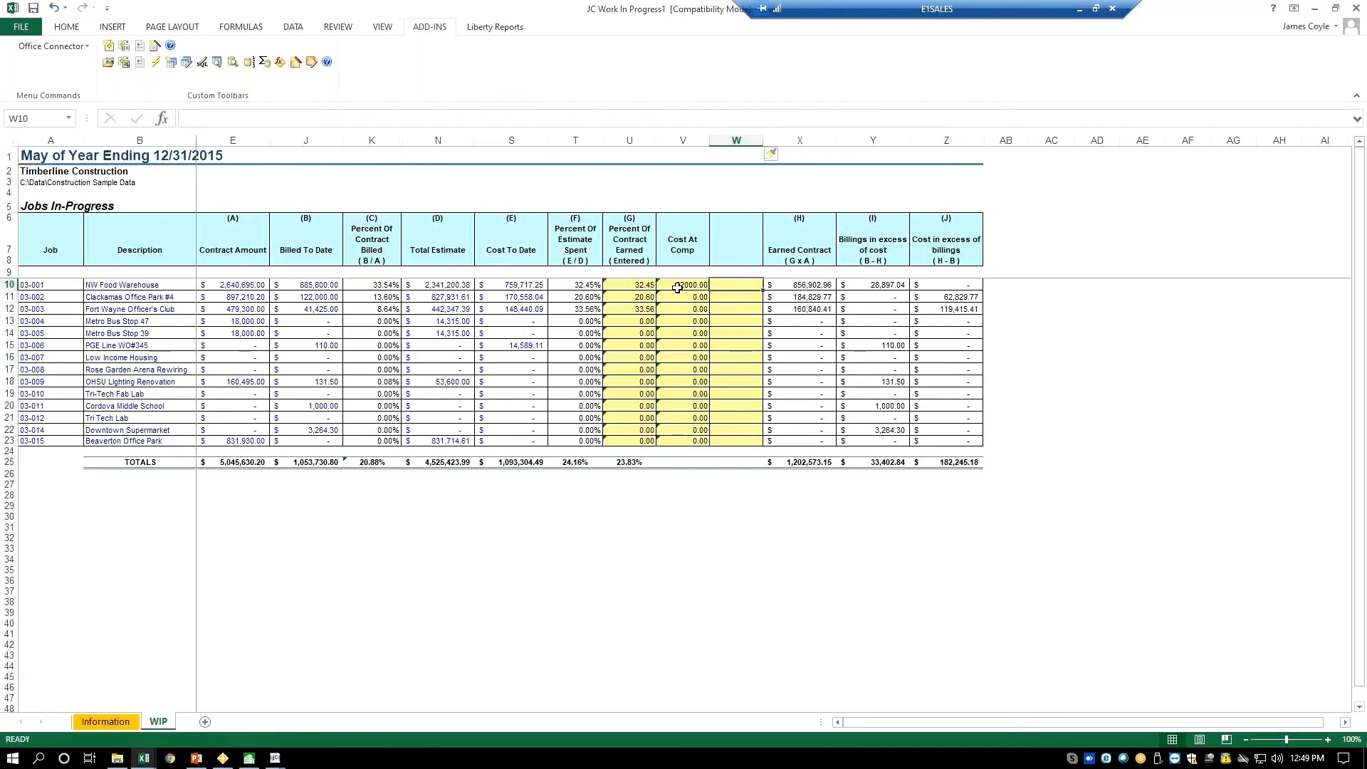
left_click(740, 248)
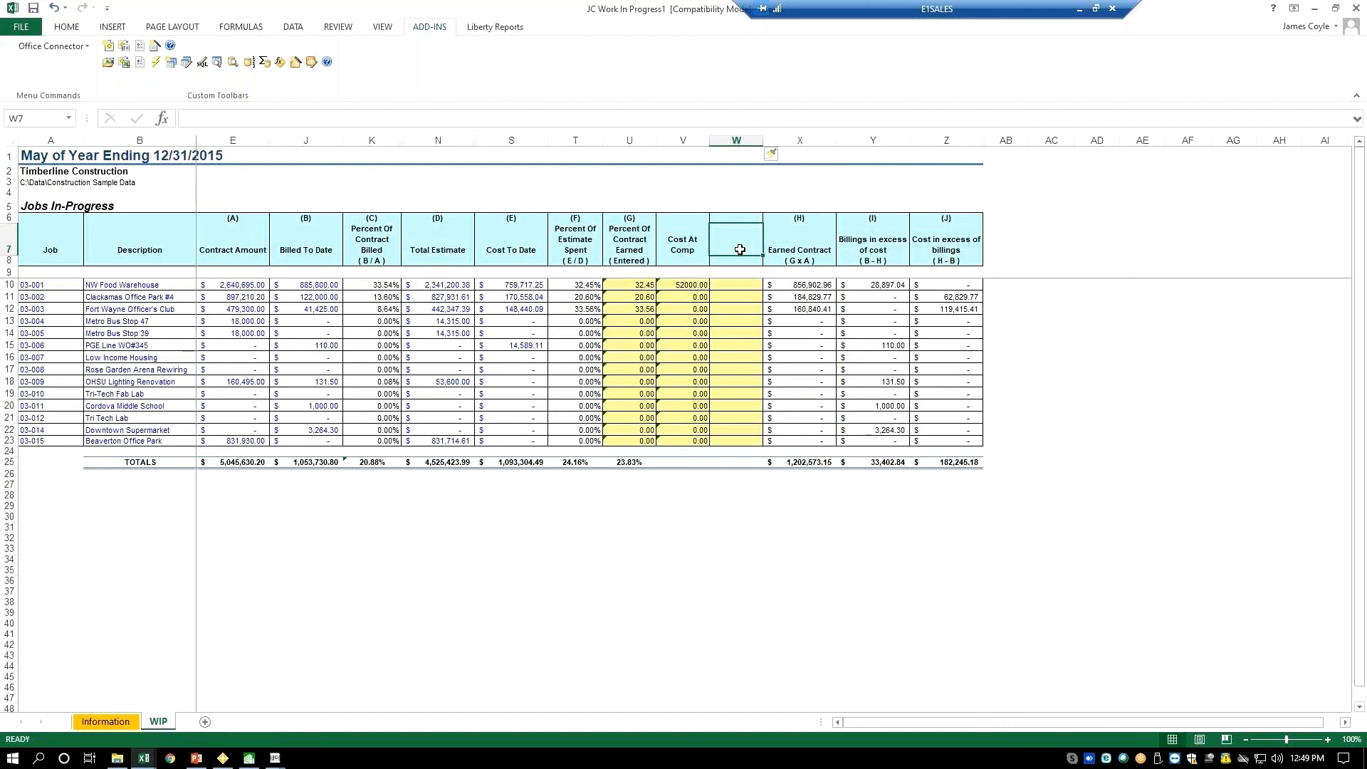
type("Cost At Comp")
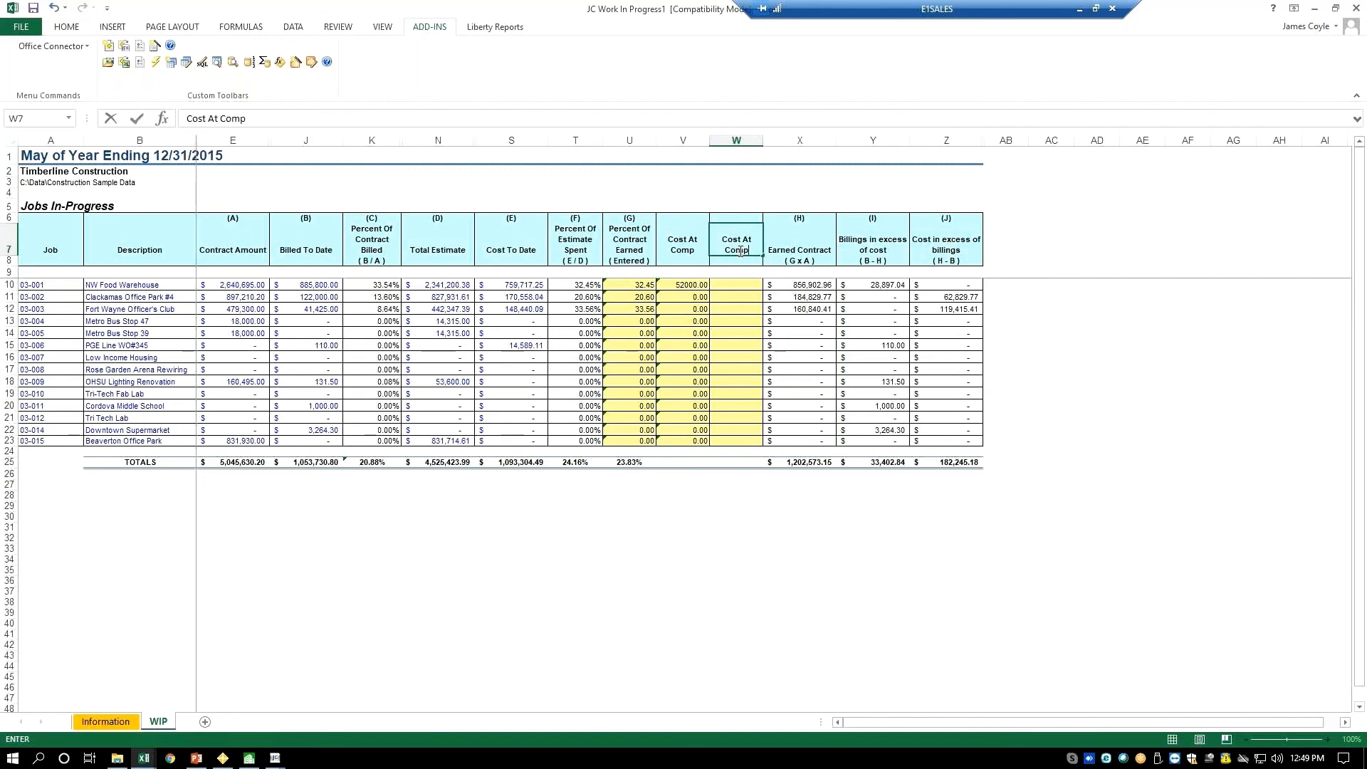
Enter =IF($V10<>0,$V10,$N10) in W10 and fill it down the second Cost At Comp column to row 23
left_click(727, 285)
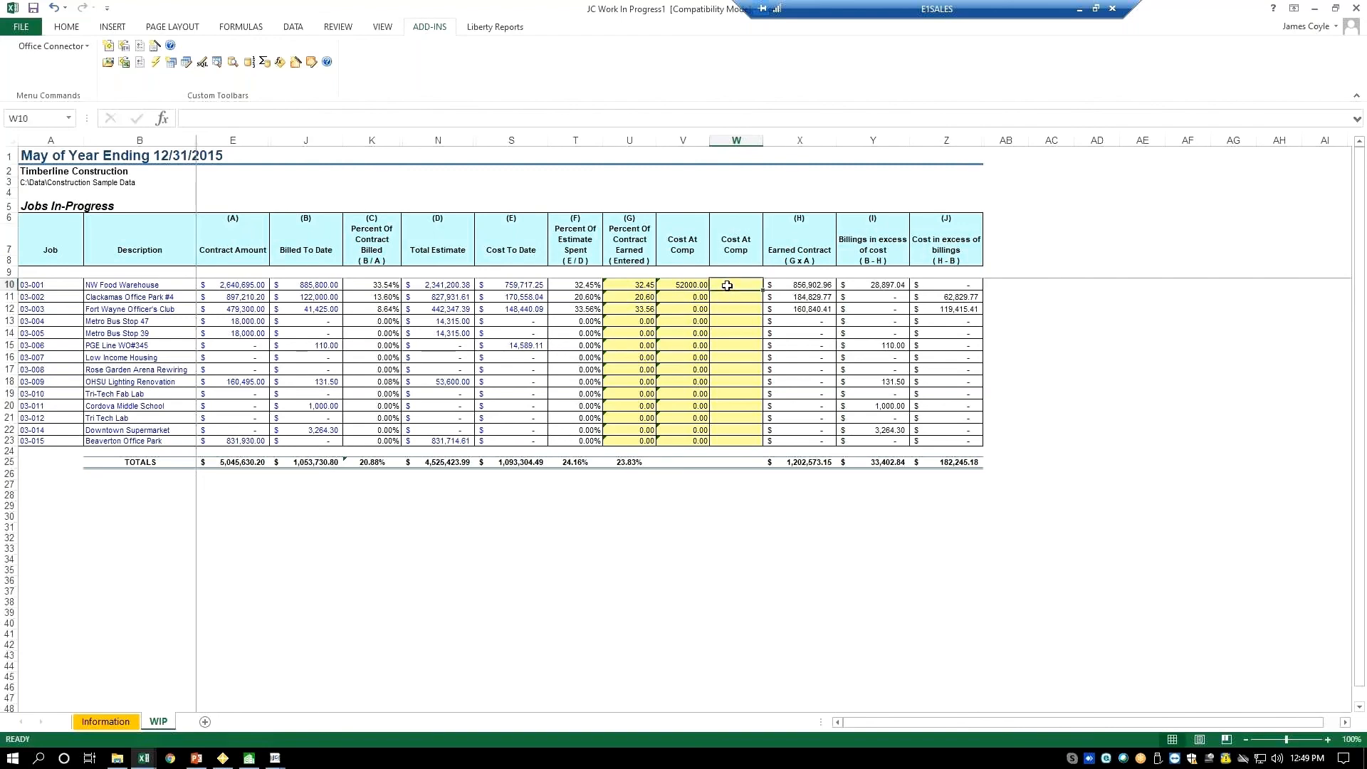
type("=if(")
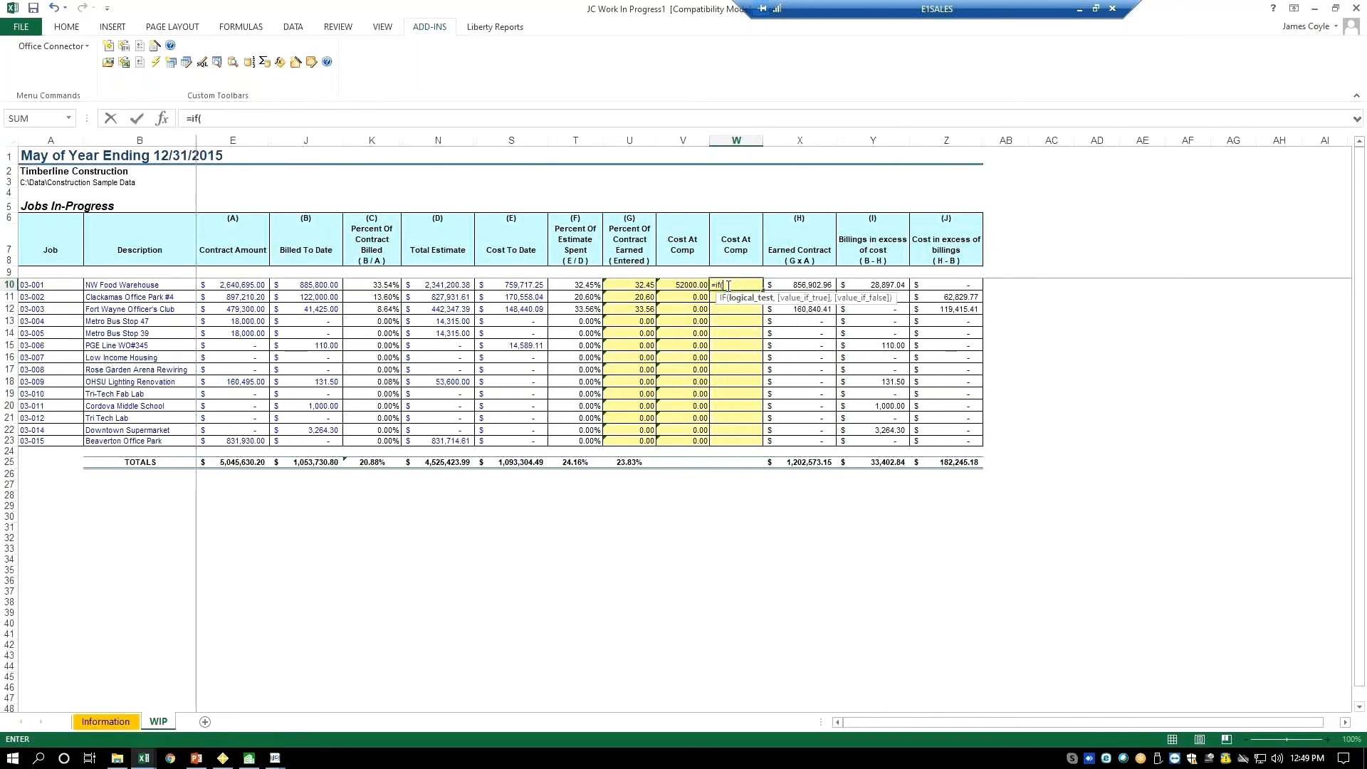
type("$v10<>0,$v10")
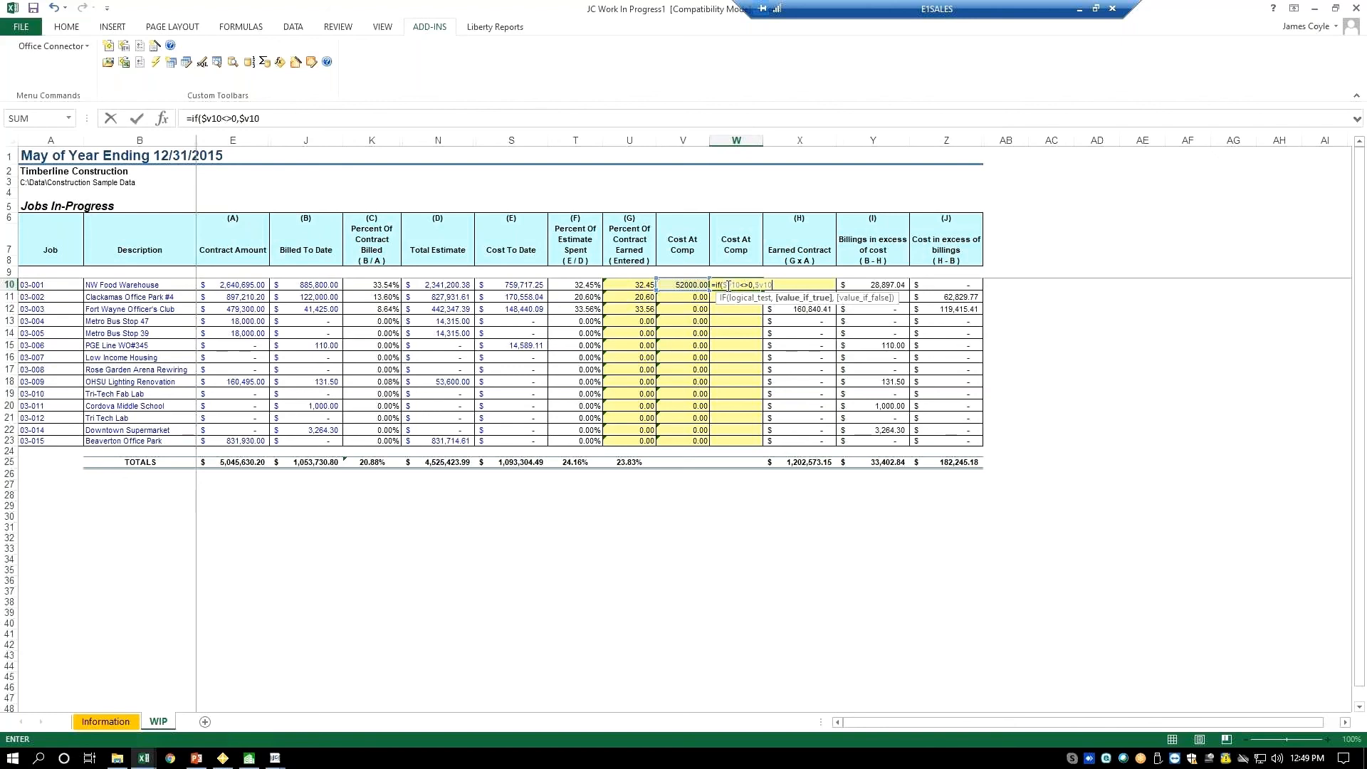
type(",$n10")
key("Return")
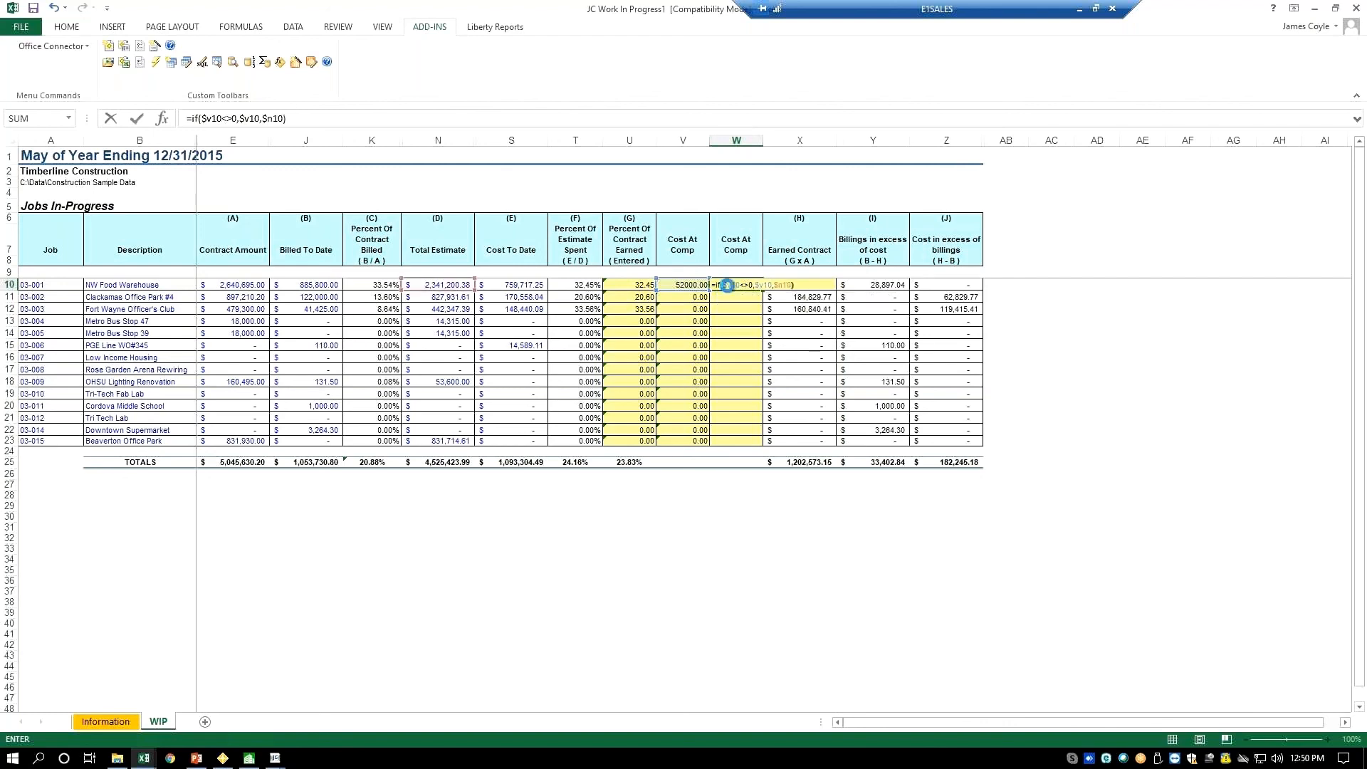
left_click(745, 284)
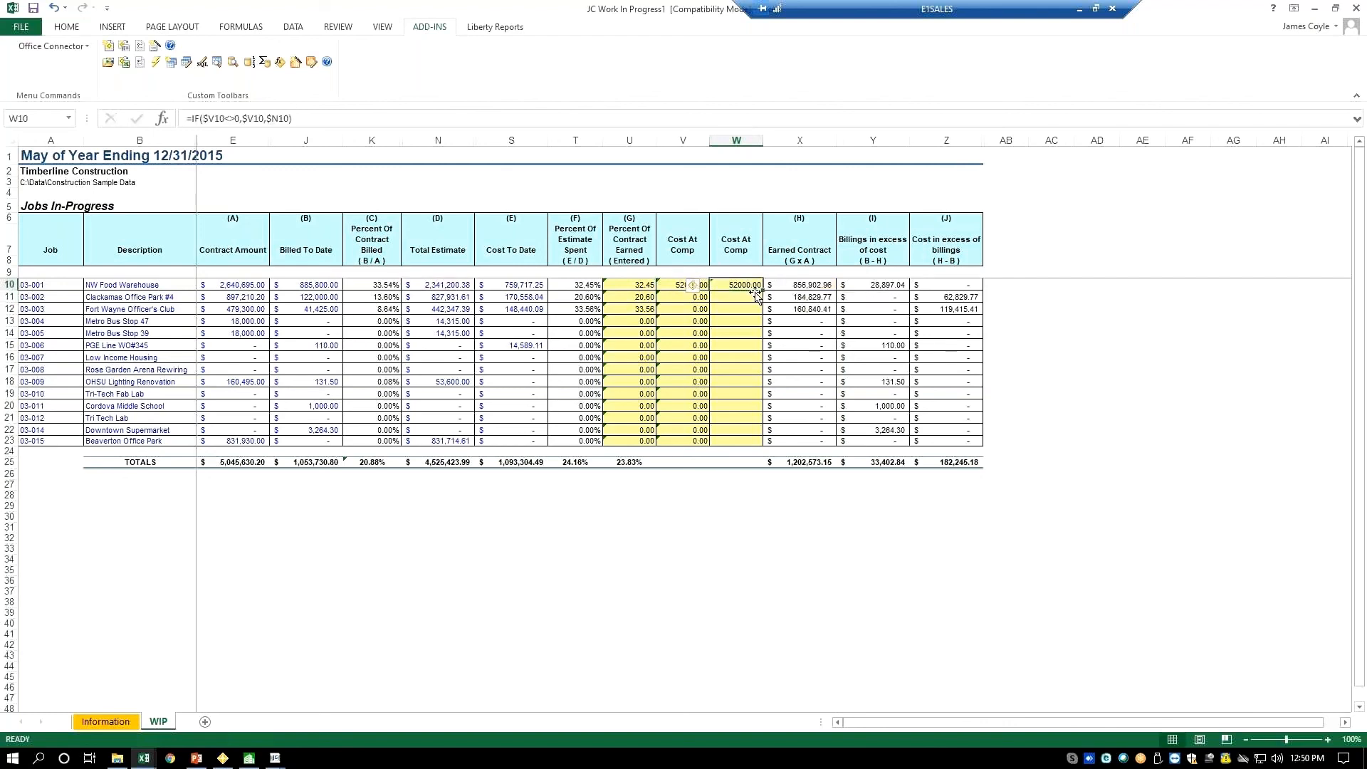
double_click(763, 291)
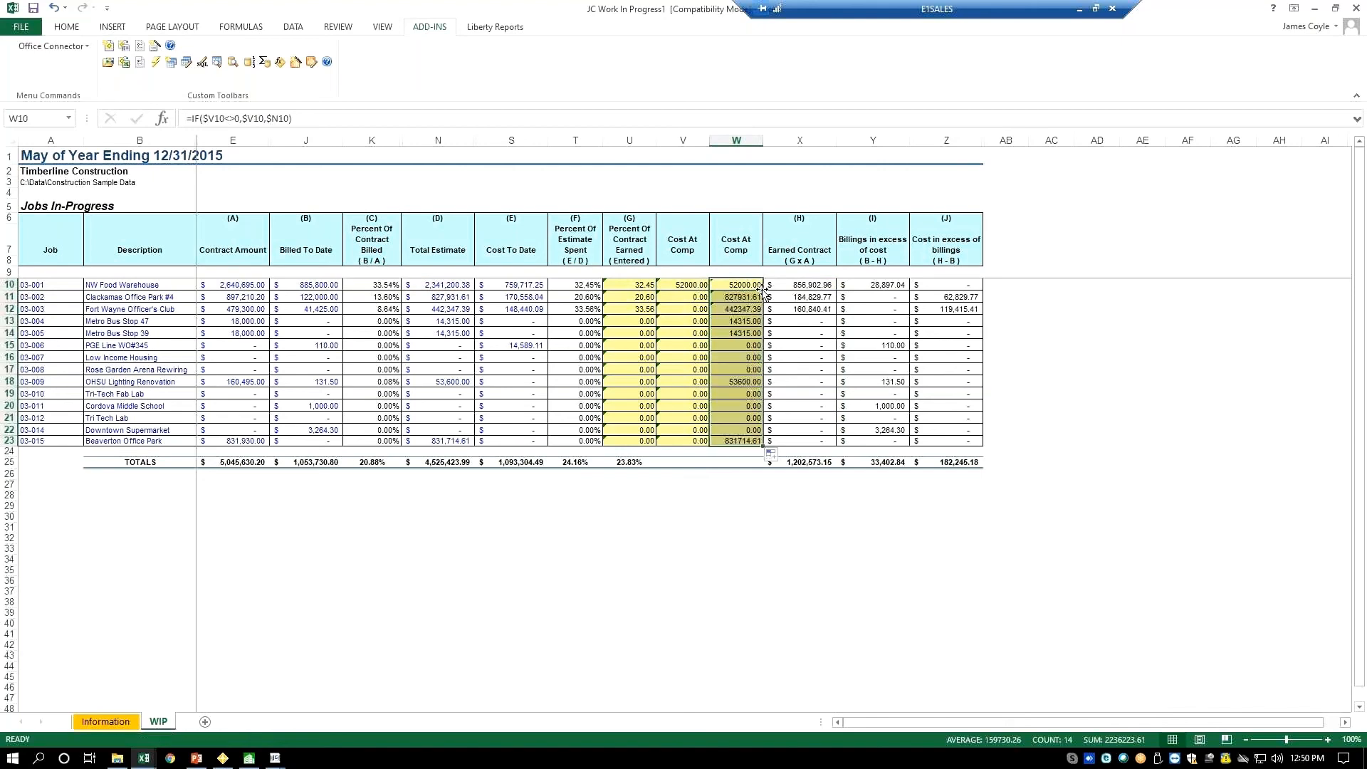
Insert another column before Earned Contract and head it "Cost not in JC"
left_click(682, 284)
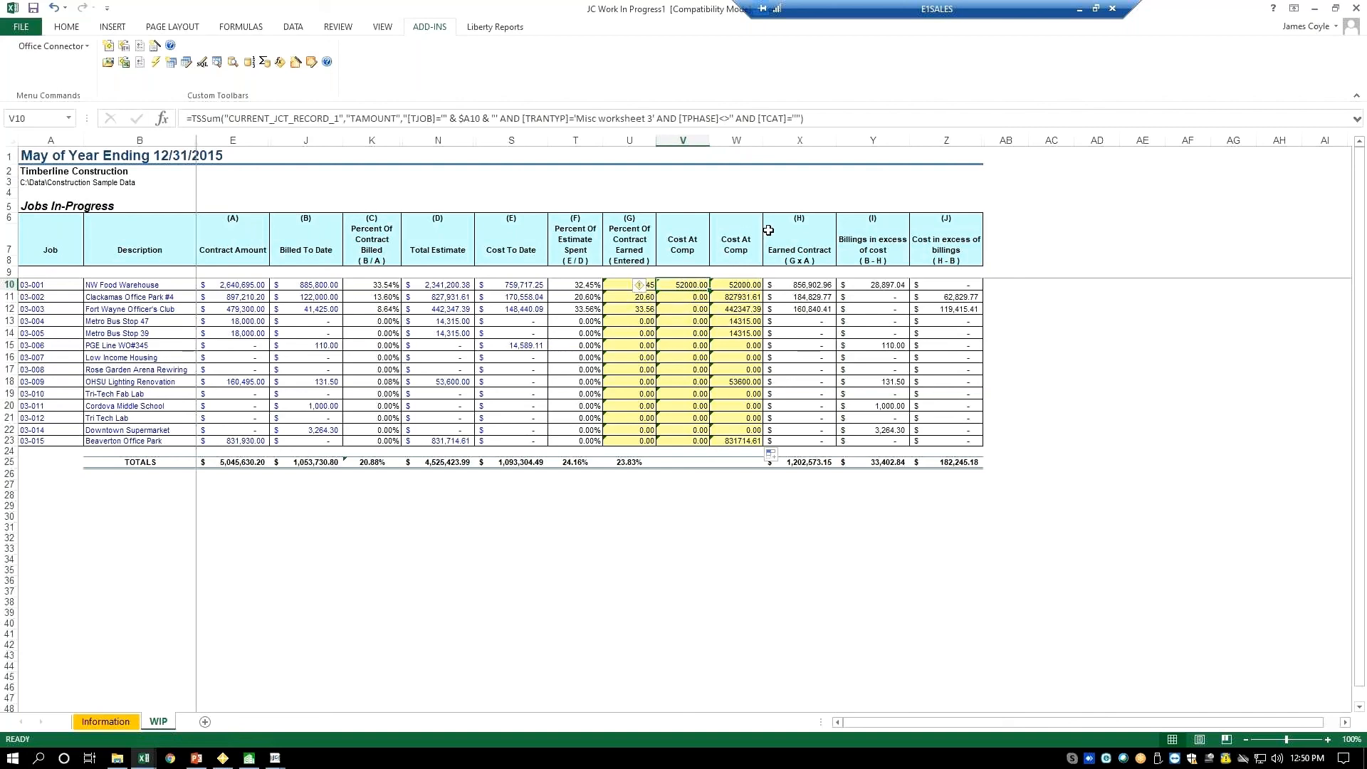
left_click(741, 244)
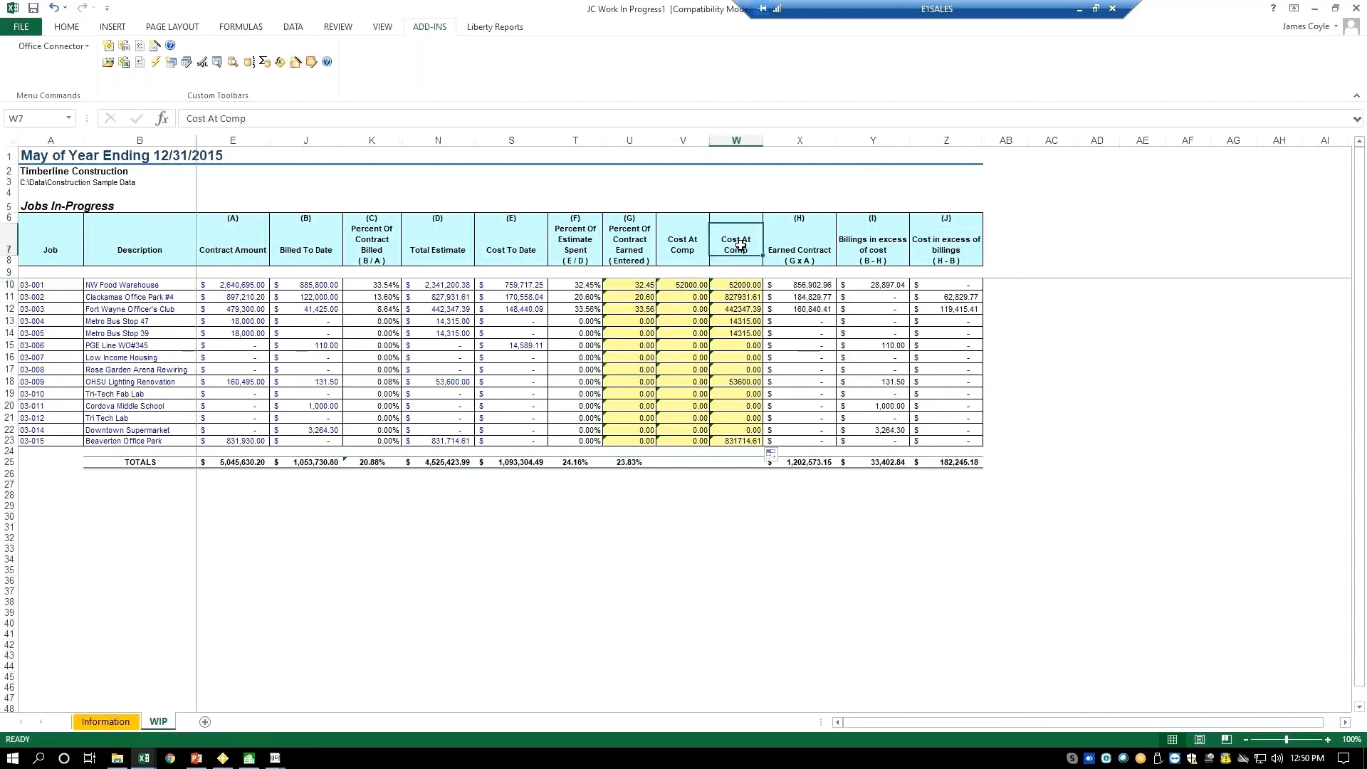
right_click(809, 140)
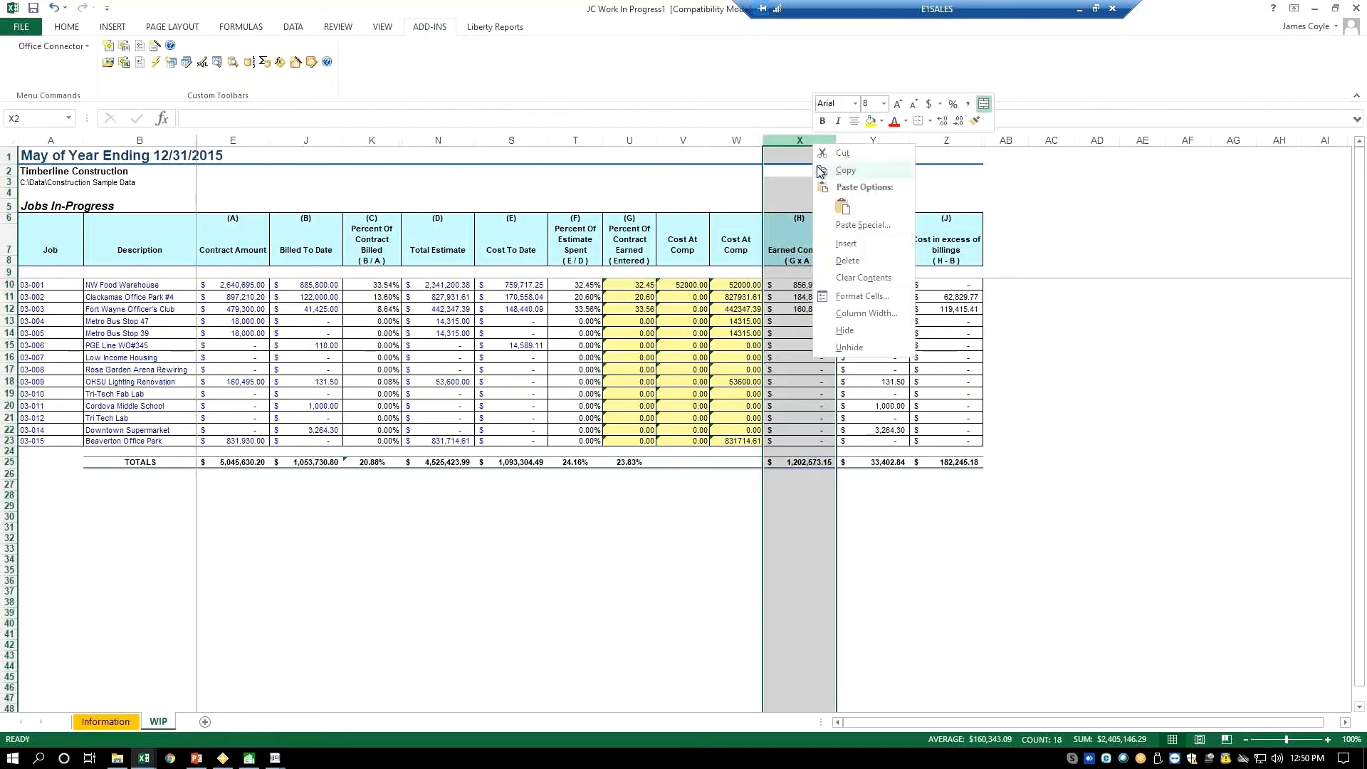
left_click(846, 245)
left_click(788, 252)
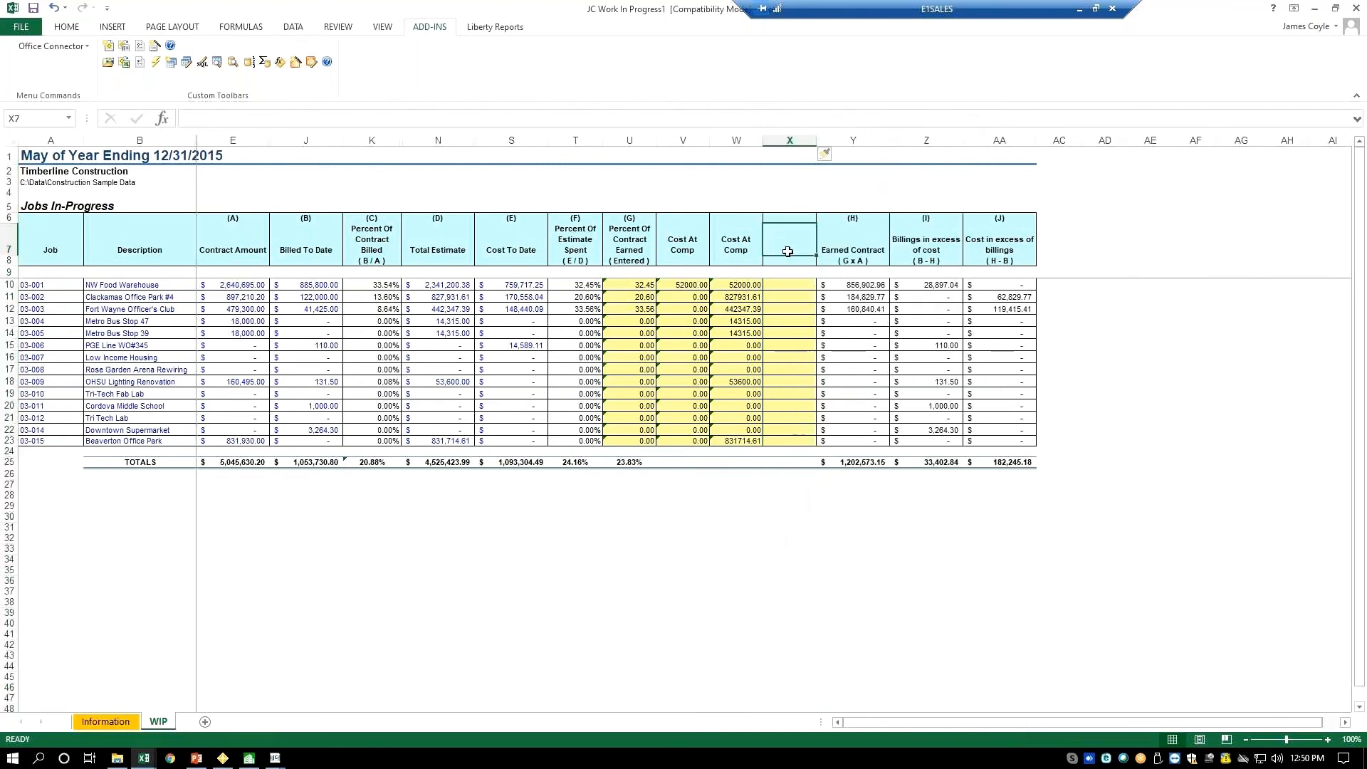
type("Cost not in JC")
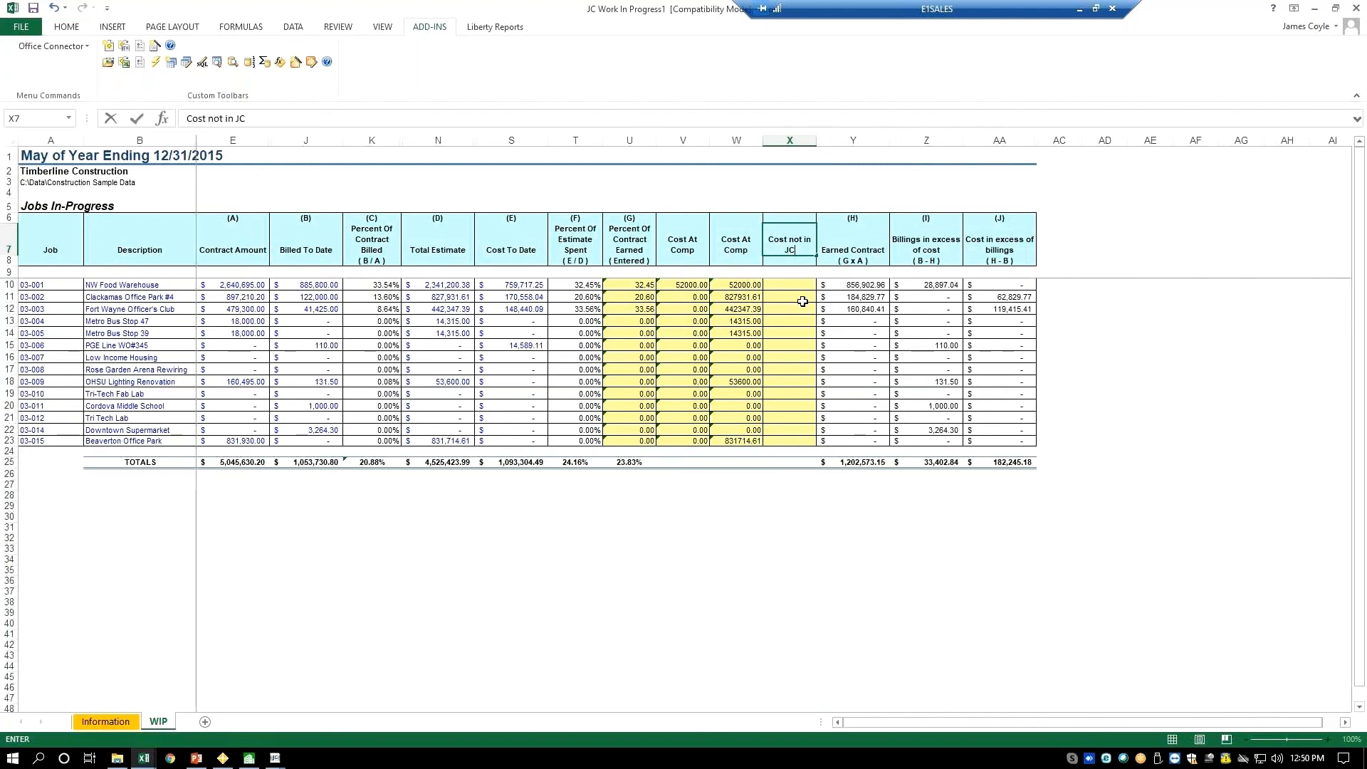
Enter 45000 as the Cost not in JC amount for job 03-001
left_click(785, 284)
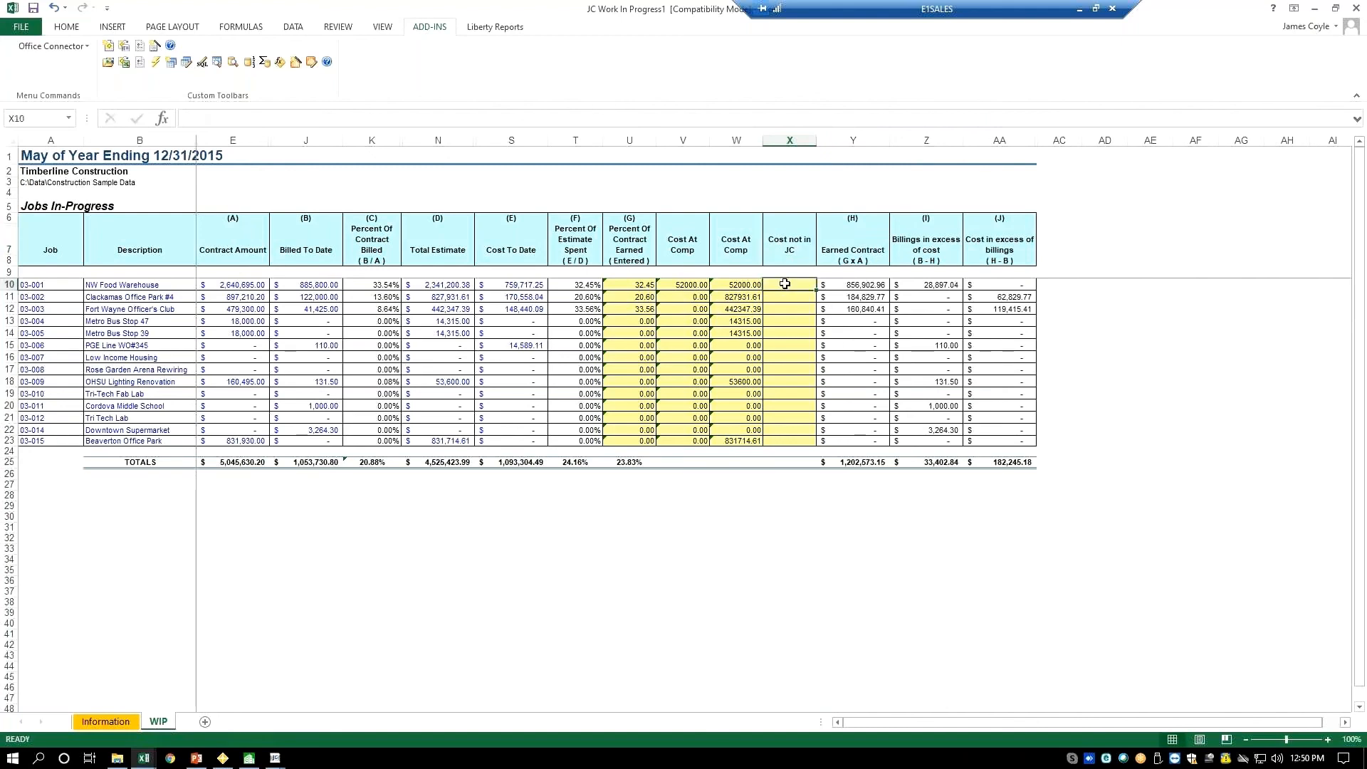
type("45000")
key("Return")
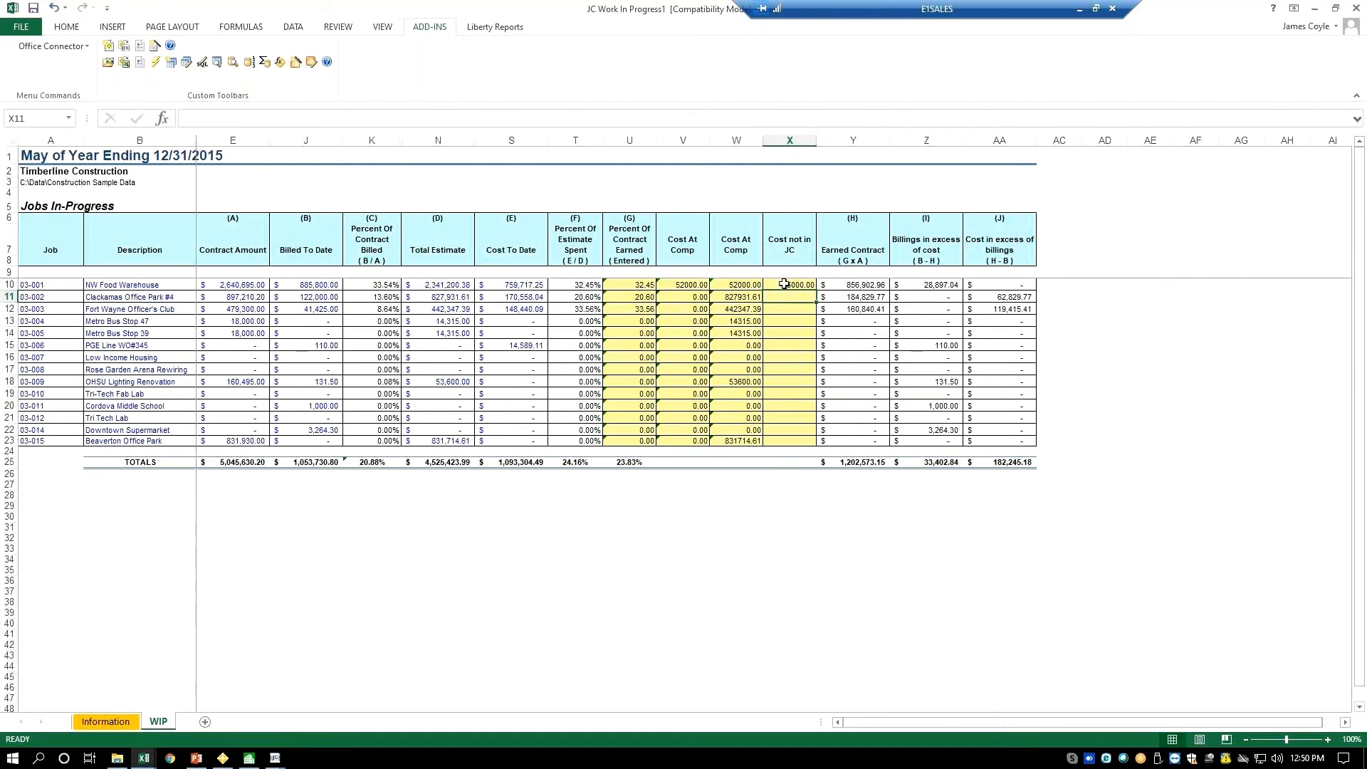
left_click(798, 286)
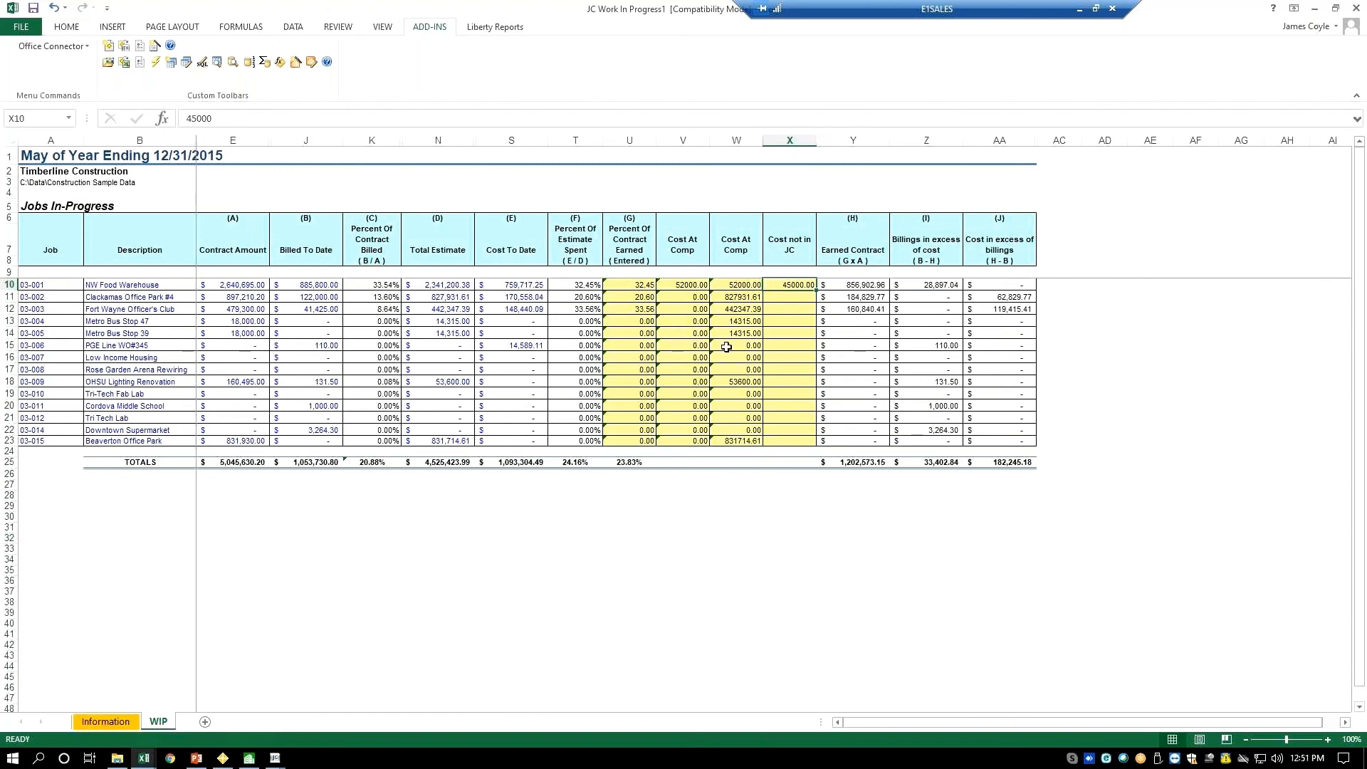
left_click(748, 286)
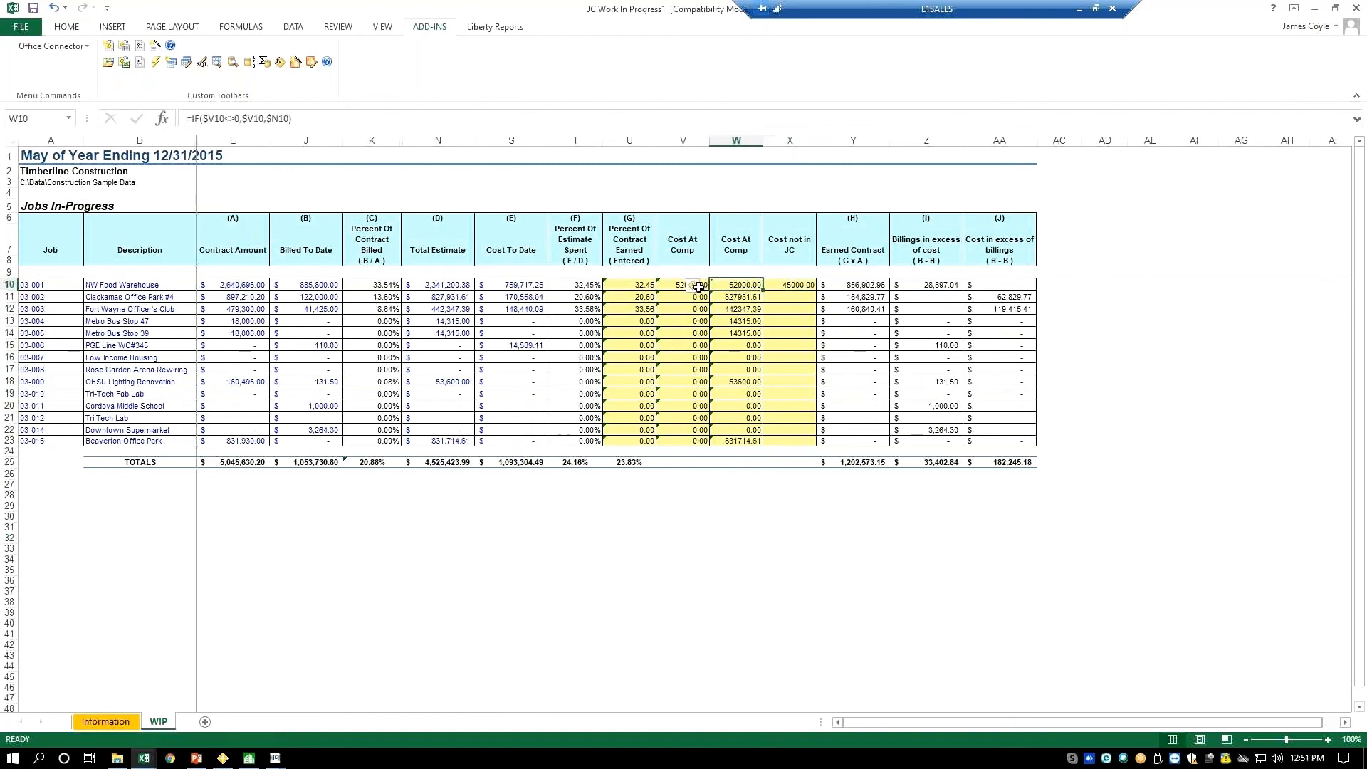
left_click(700, 287)
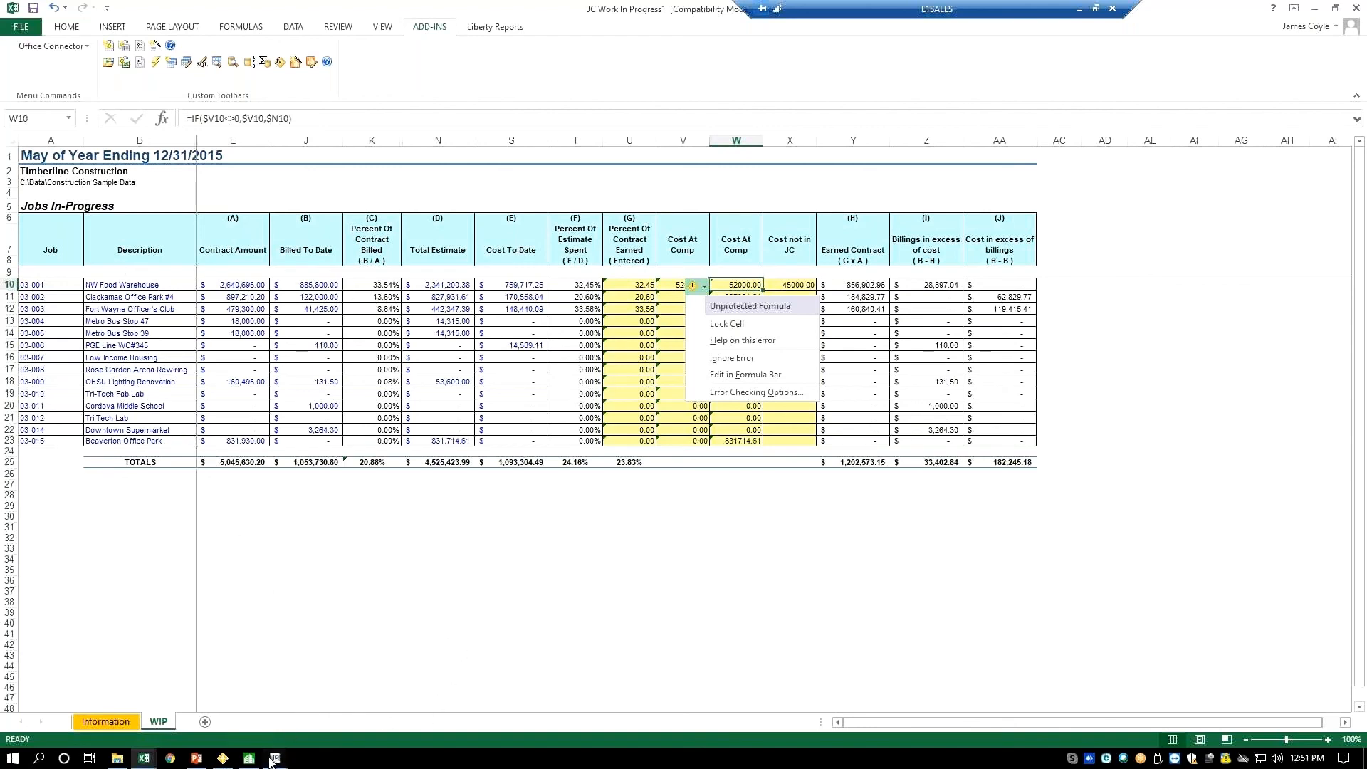
Switch to the PowerPoint presentation and start the slide show from slide 10, Office Connector Product Suite
mouse_move(274, 755)
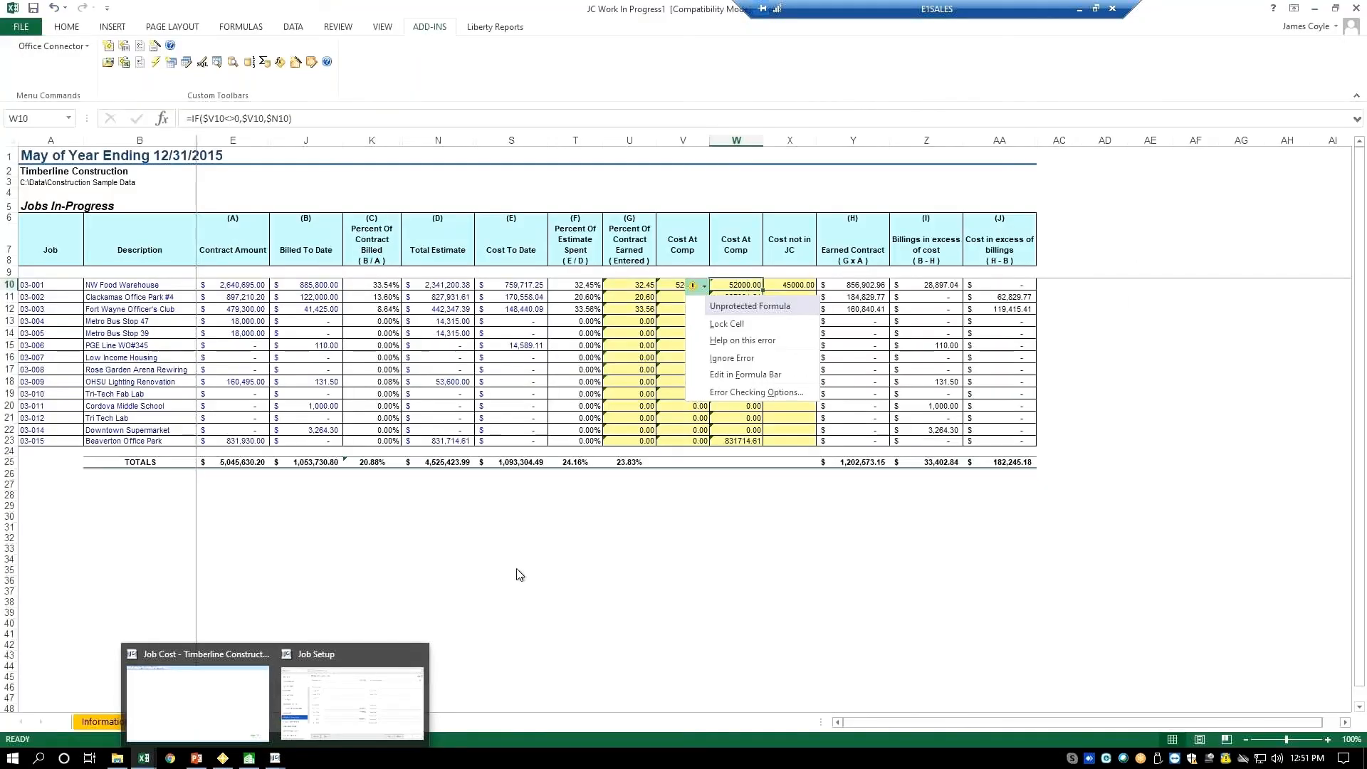
left_click(196, 759)
scroll(278, 562, "down", 3)
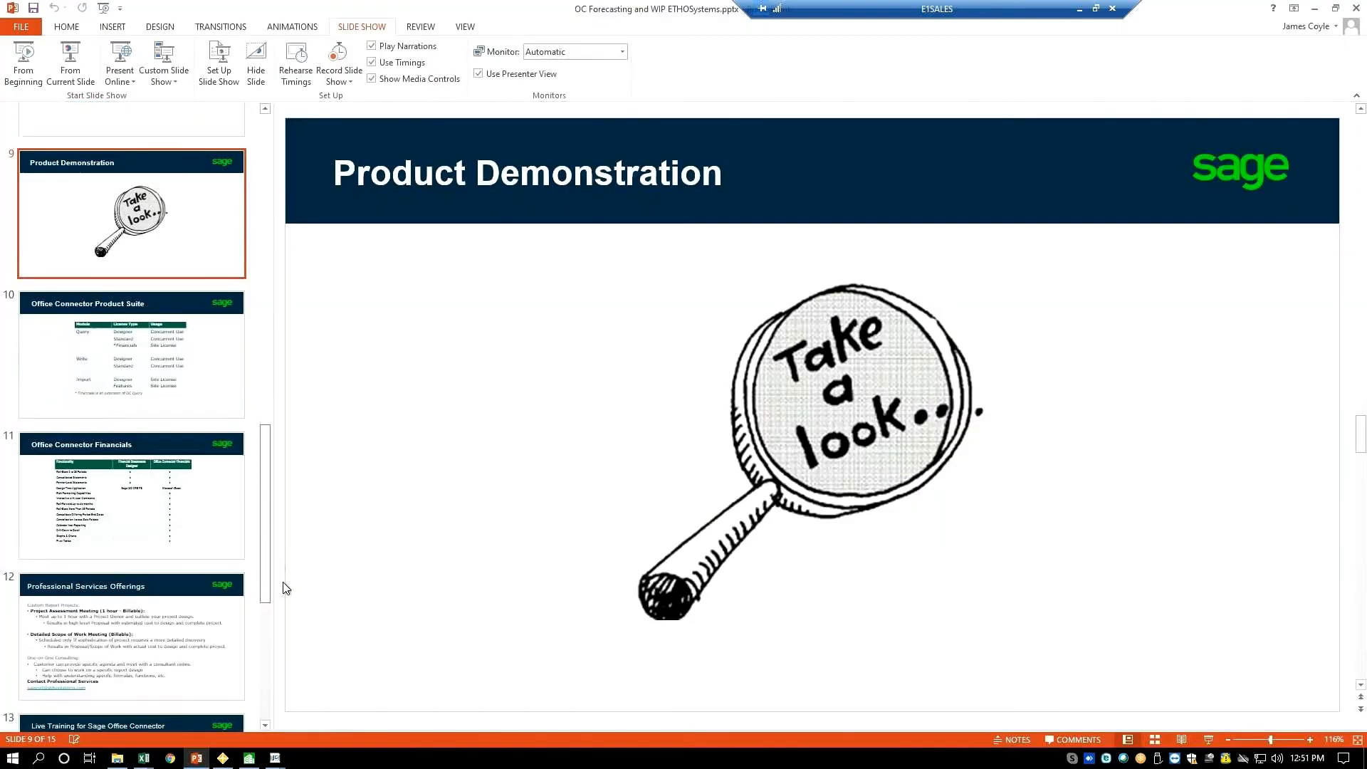
left_click(161, 365)
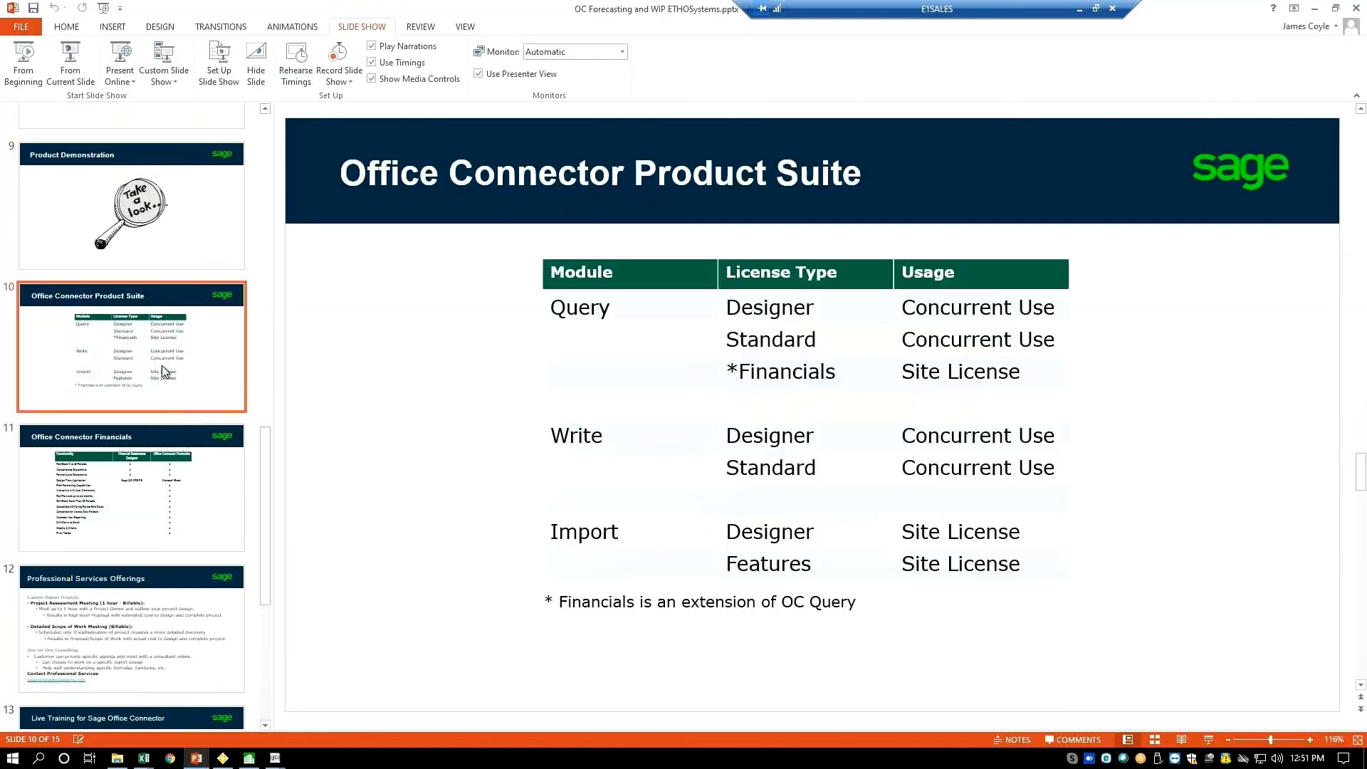
left_click(64, 74)
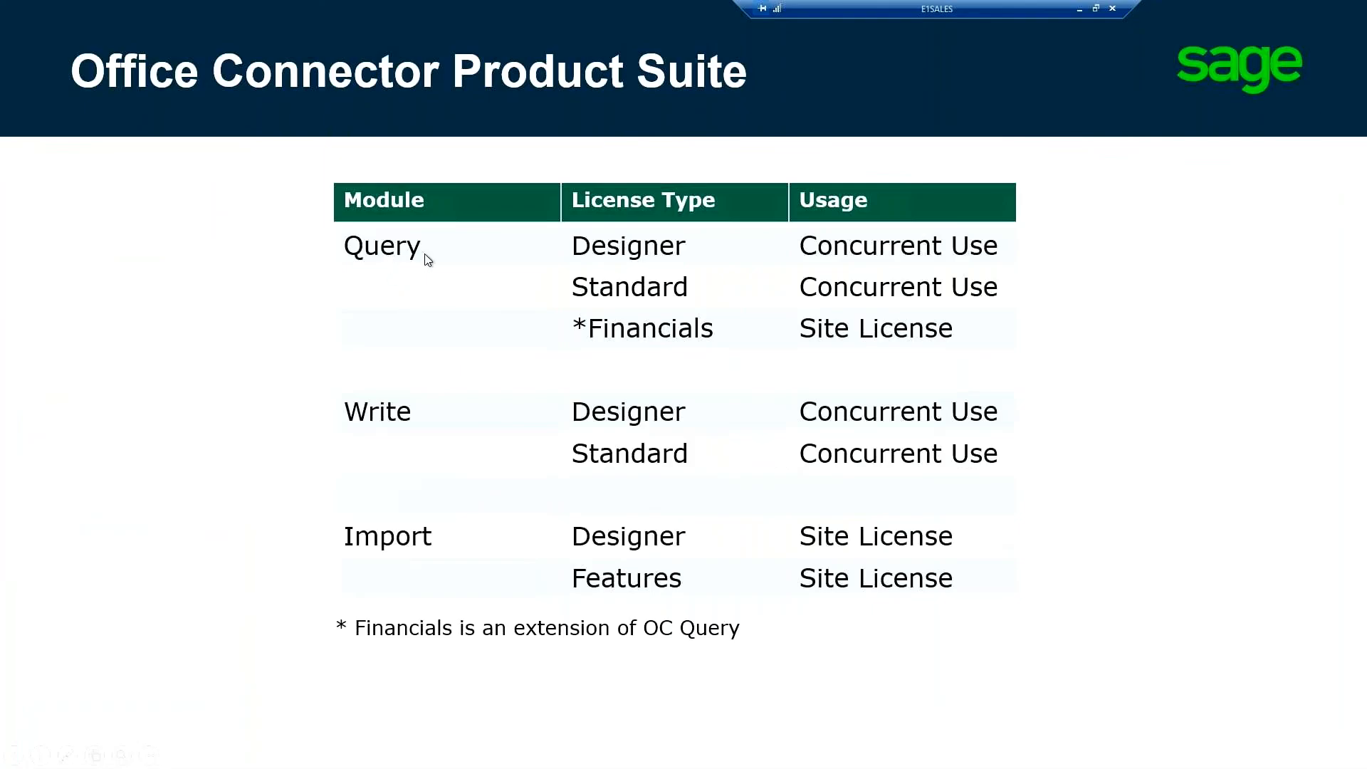